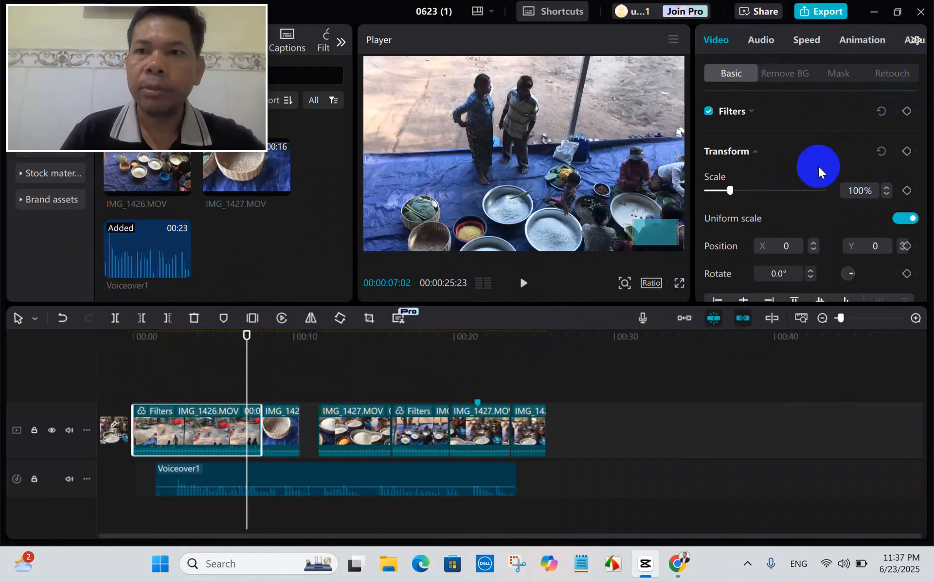
Delete the Voiceover1 audio clip from the timeline.
mouse_move(400, 488)
click(368, 481)
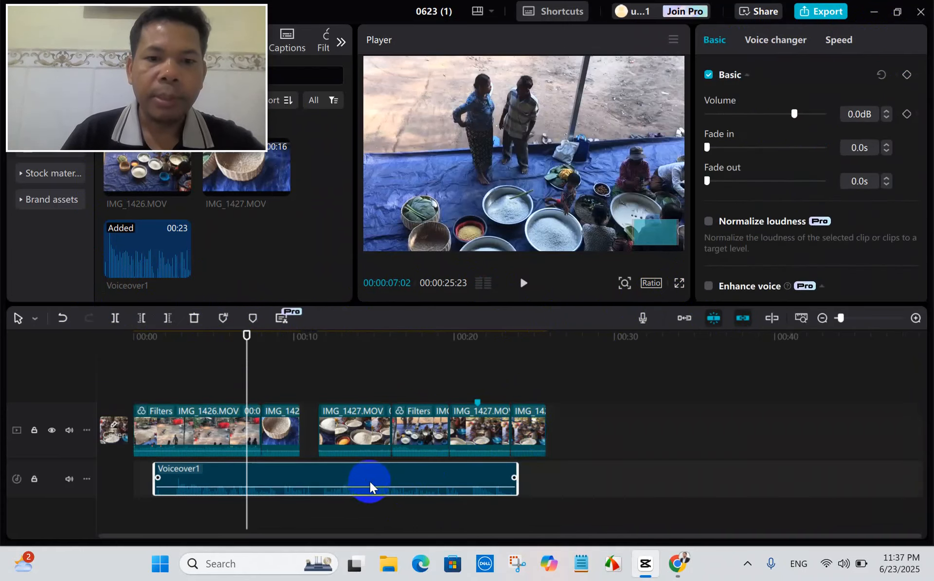
click(194, 318)
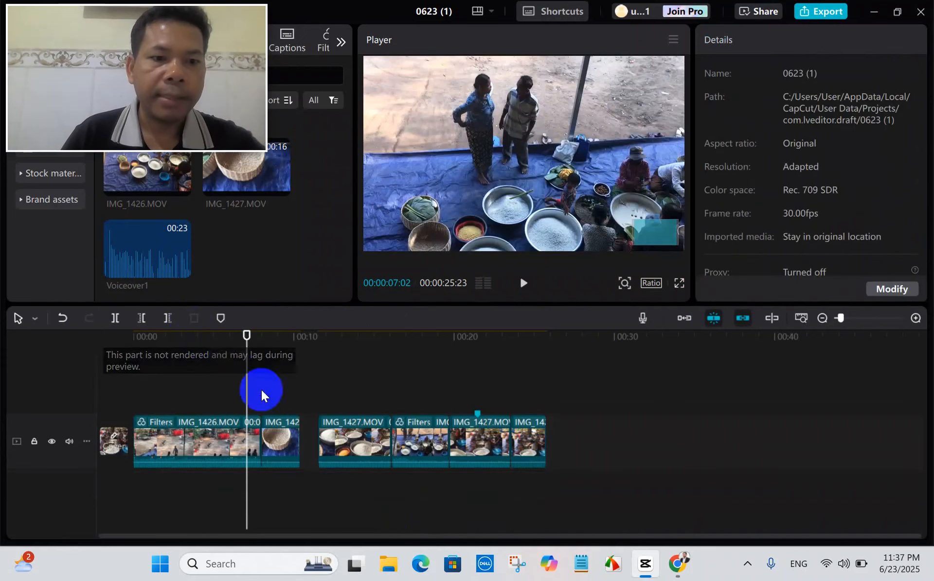
Delete all timeline video clips after the first IMG_1426.MOV clip, including every IMG_1427.MOV segment.
click(161, 441)
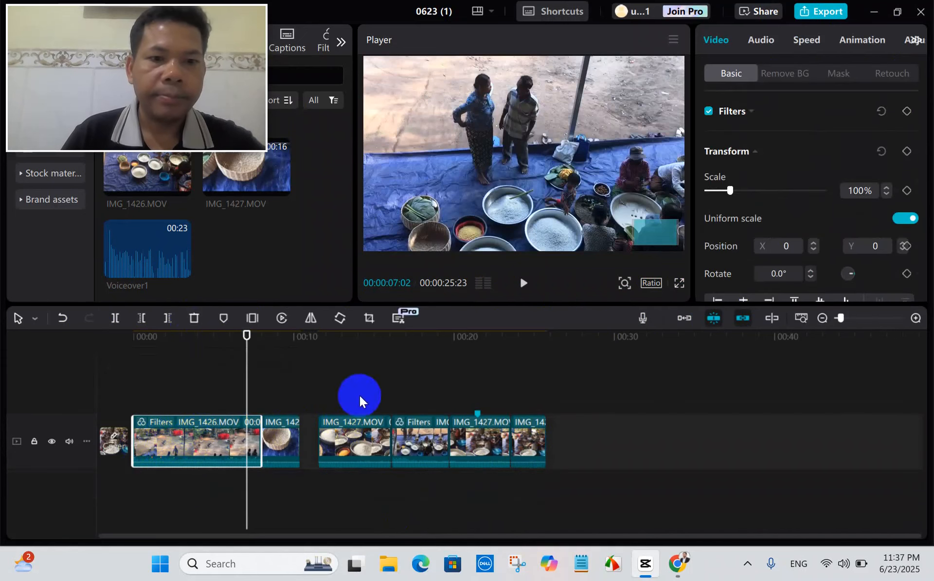
click(292, 440)
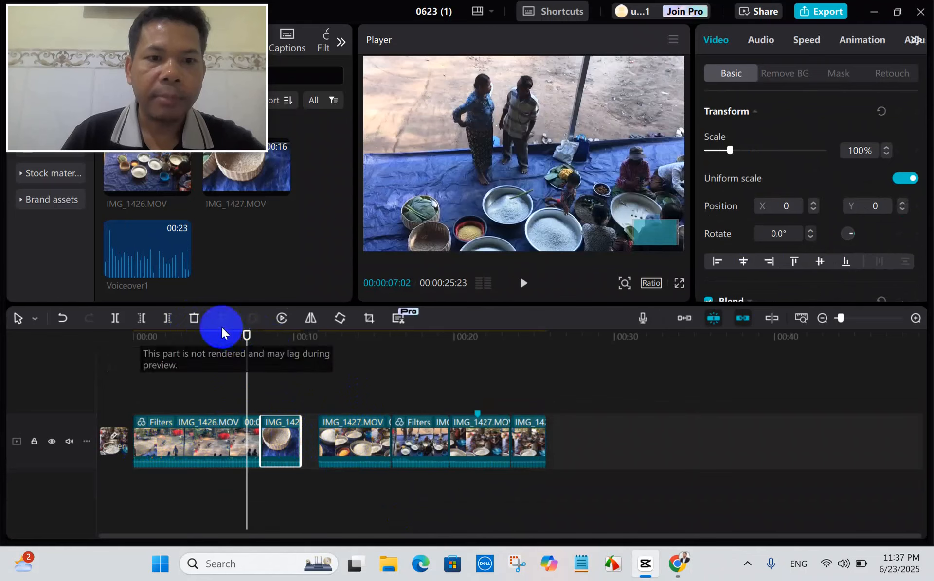
click(194, 319)
click(369, 446)
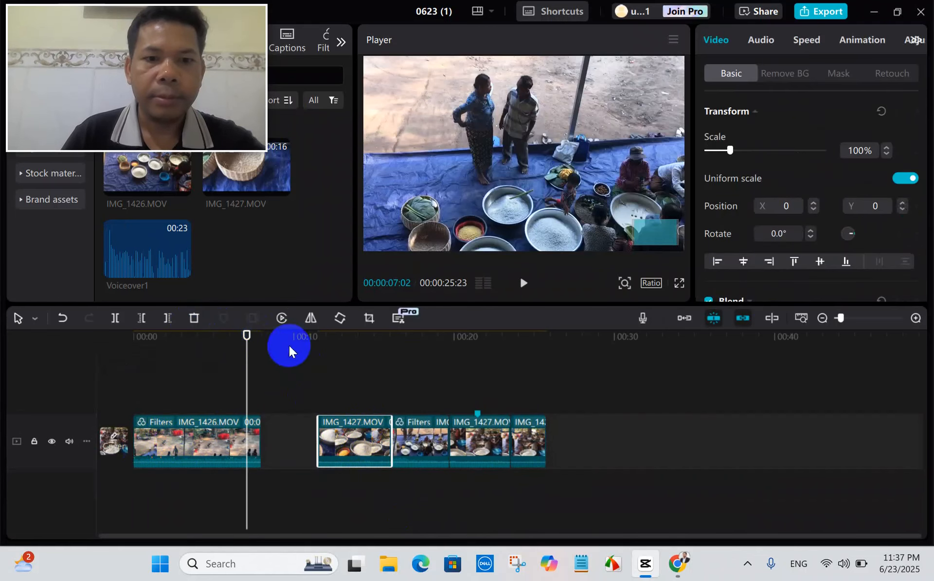
click(194, 319)
click(413, 433)
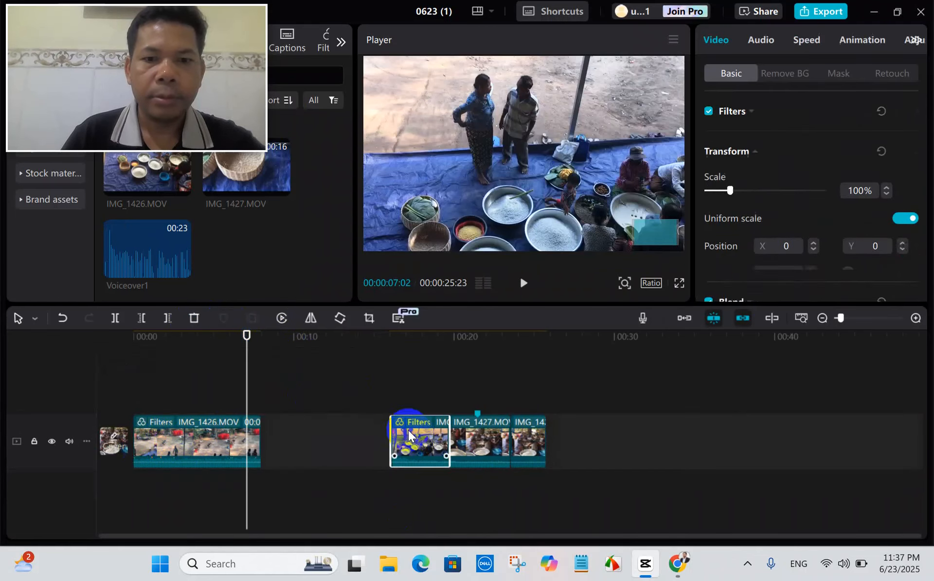
click(193, 318)
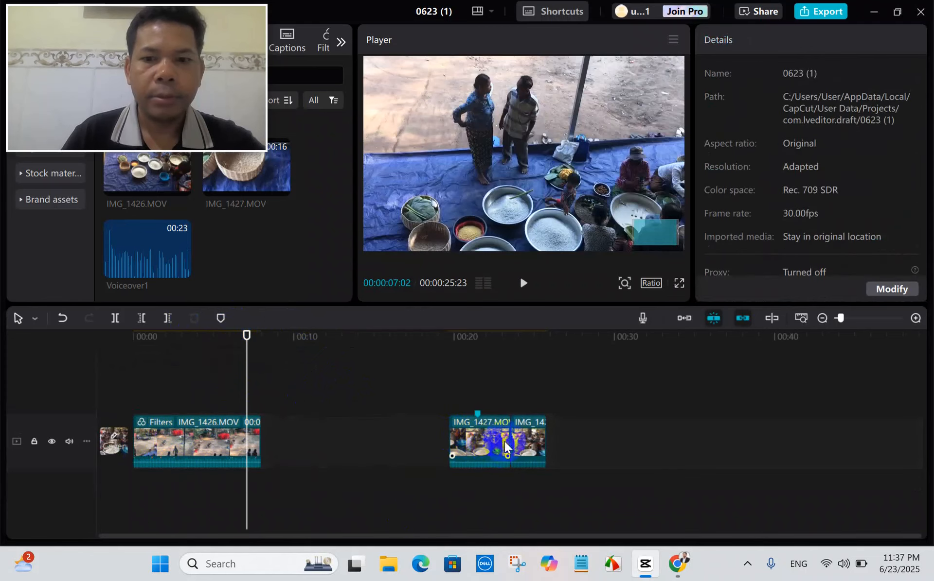
drag(588, 425, 441, 468)
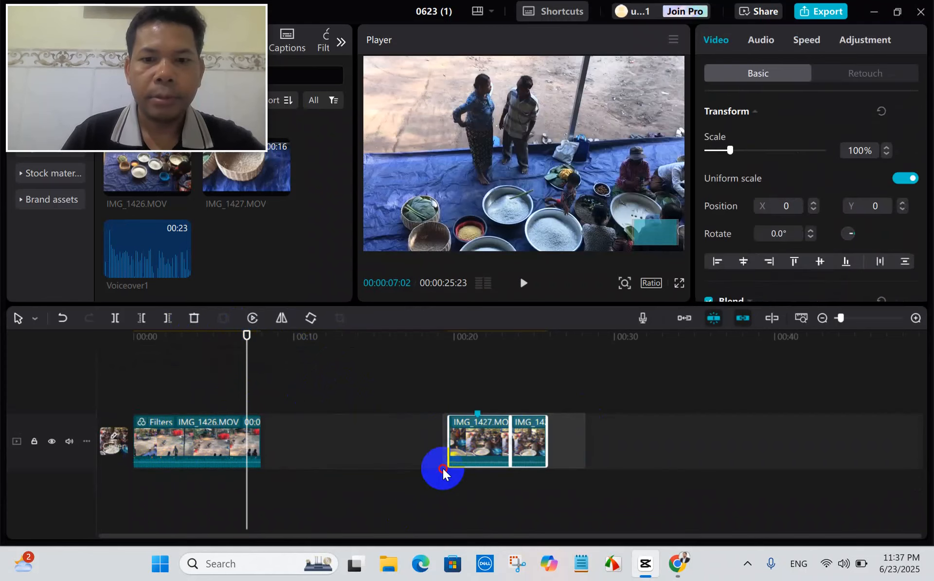
click(194, 318)
Move the playhead to 00:00:03:13 and select the IMG_1426.MOV clip on the timeline.
drag(246, 384, 189, 381)
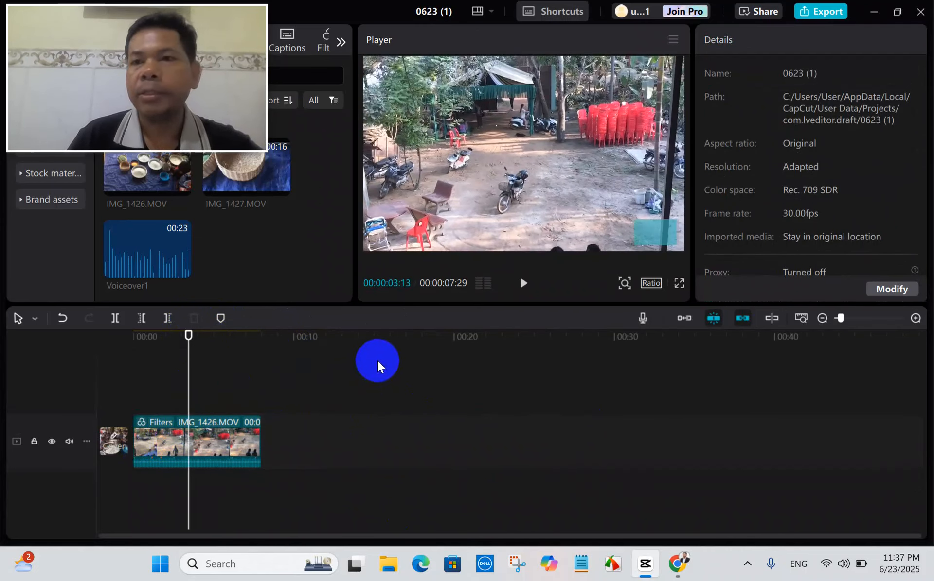
click(186, 459)
click(429, 351)
click(728, 184)
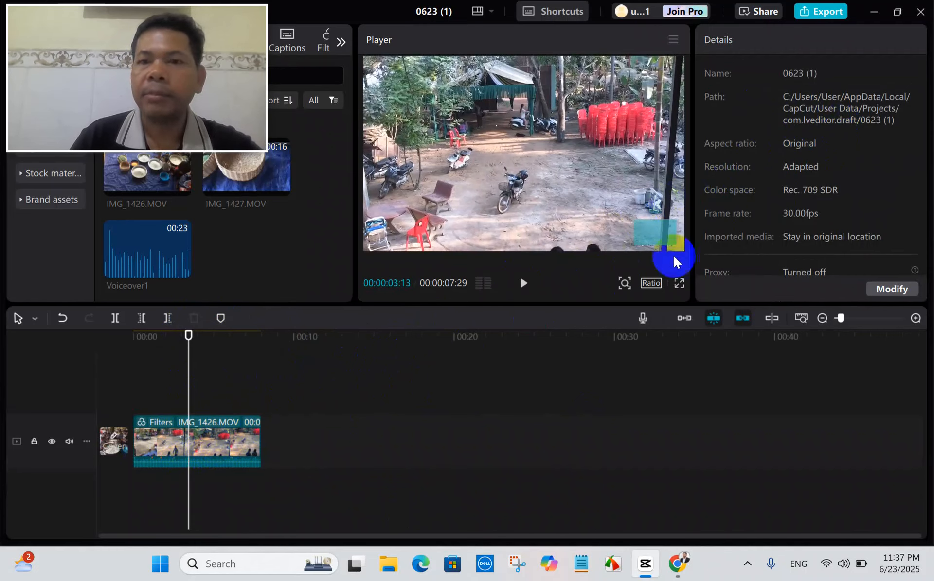
click(198, 475)
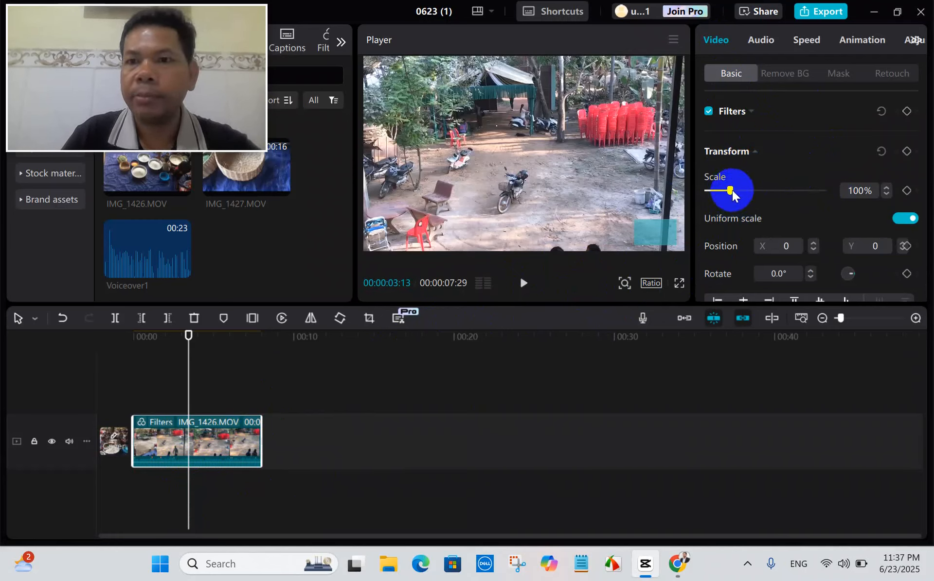
Scale the clip down to 65%, then enlarge it until it nearly fills the preview frame.
mouse_move(730, 189)
mouse_down()
mouse_move(746, 189)
mouse_move(721, 194)
mouse_up()
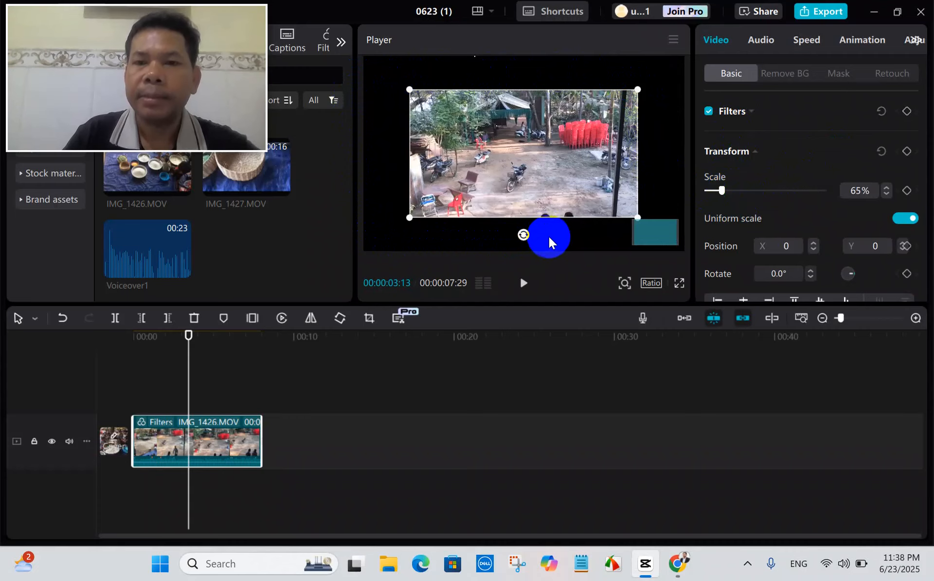
drag(638, 218, 704, 258)
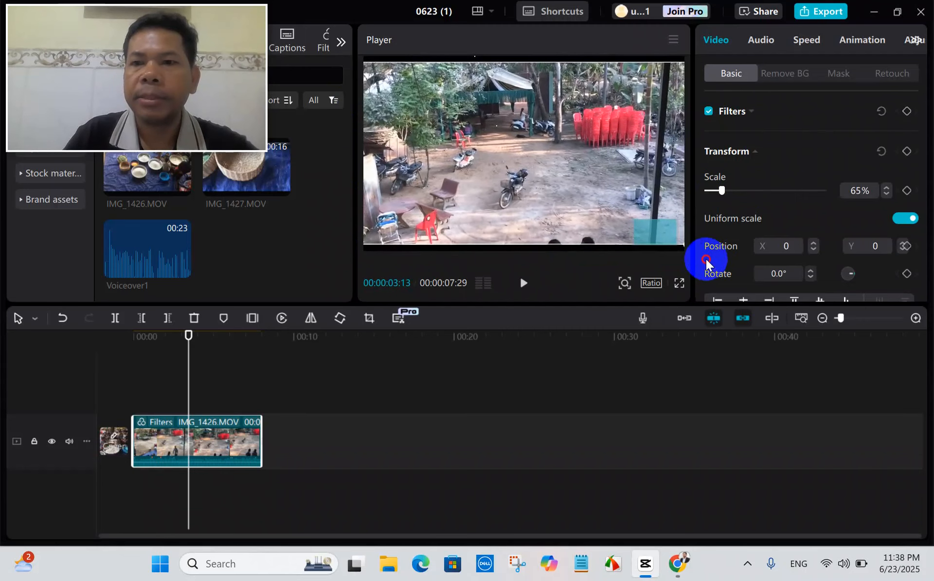
mouse_move(729, 188)
mouse_down()
mouse_move(737, 192)
mouse_move(729, 194)
mouse_up()
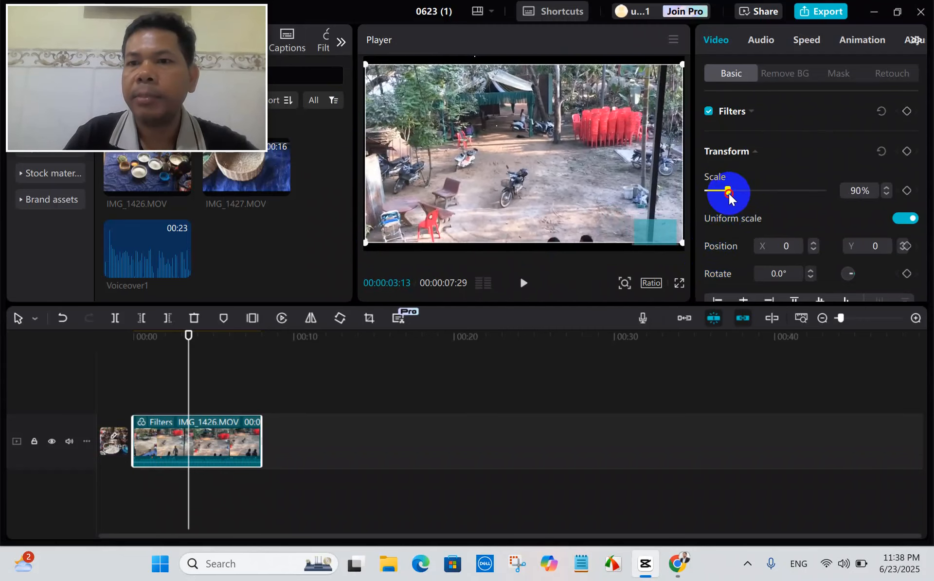
Set the clip's scale to exactly 100%.
double_click(853, 192)
text(1)
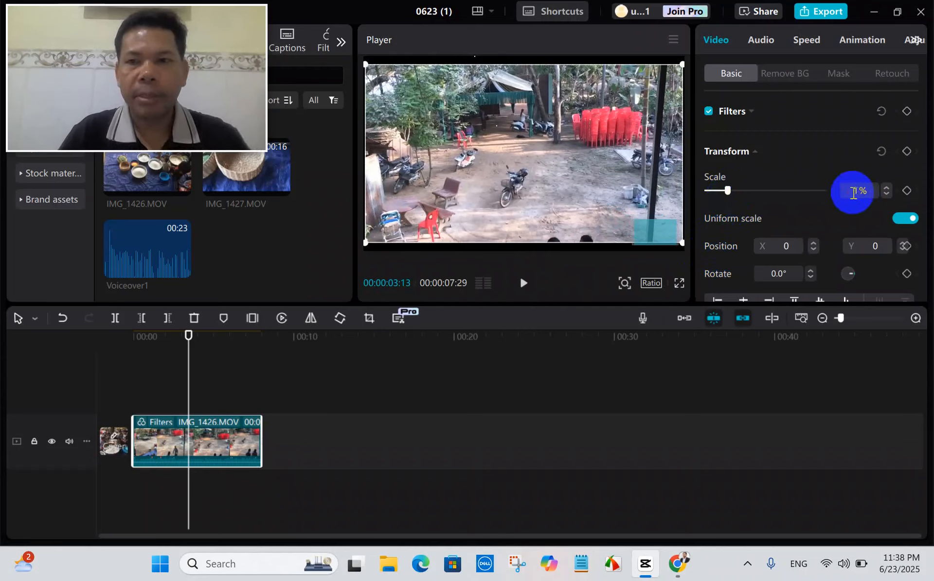
text(00)
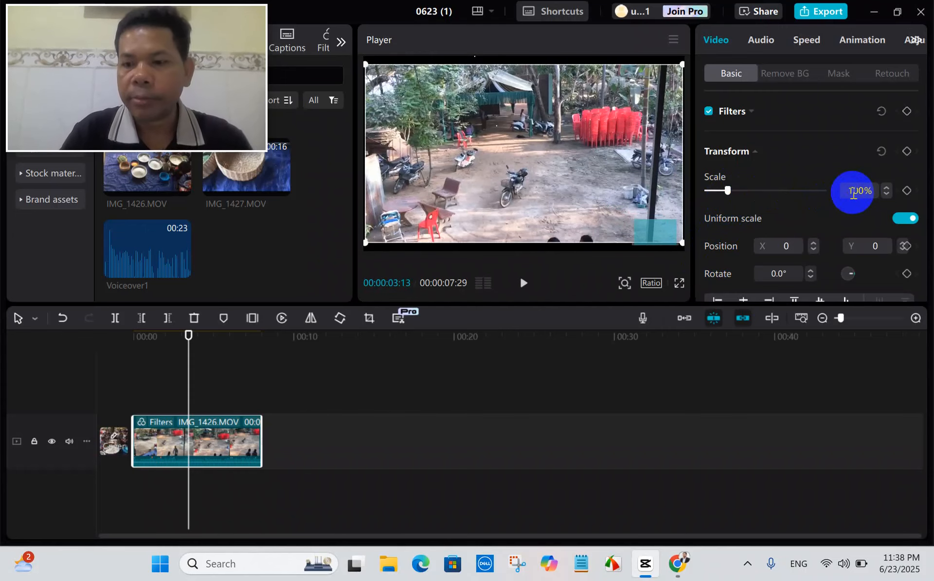
key(Return)
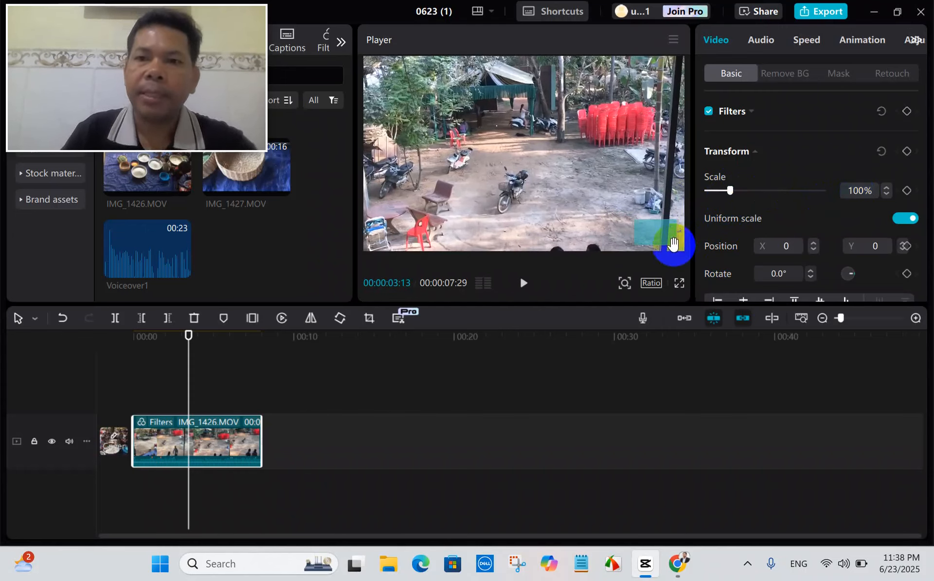
Rotate the clip freehand to about 167°, then set its rotation to exactly 180°.
scroll(778, 204, down, 3)
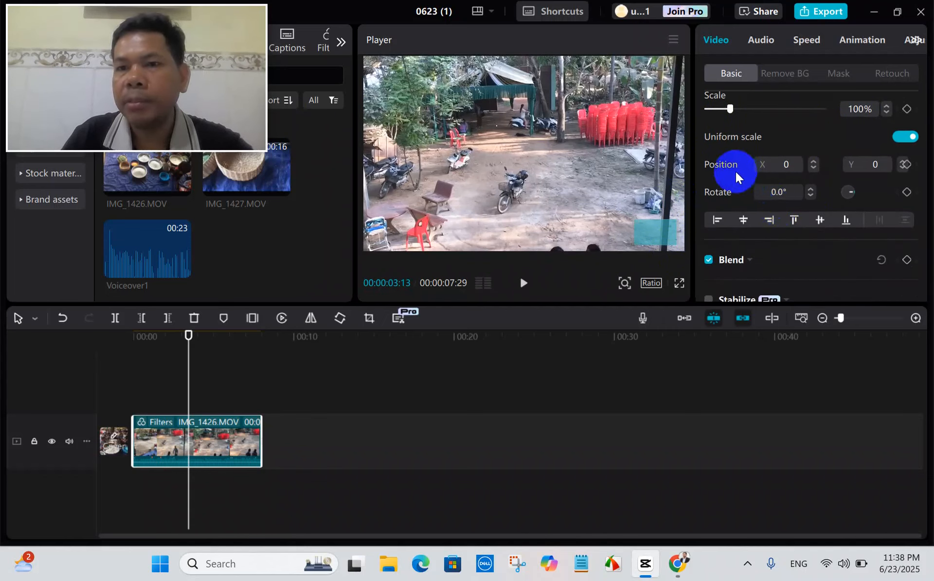
click(779, 195)
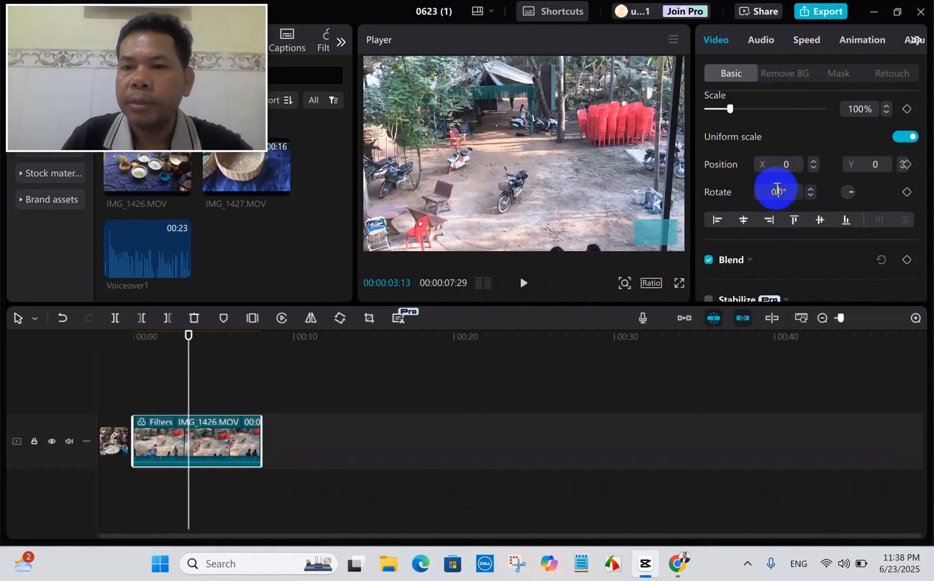
drag(851, 197, 856, 190)
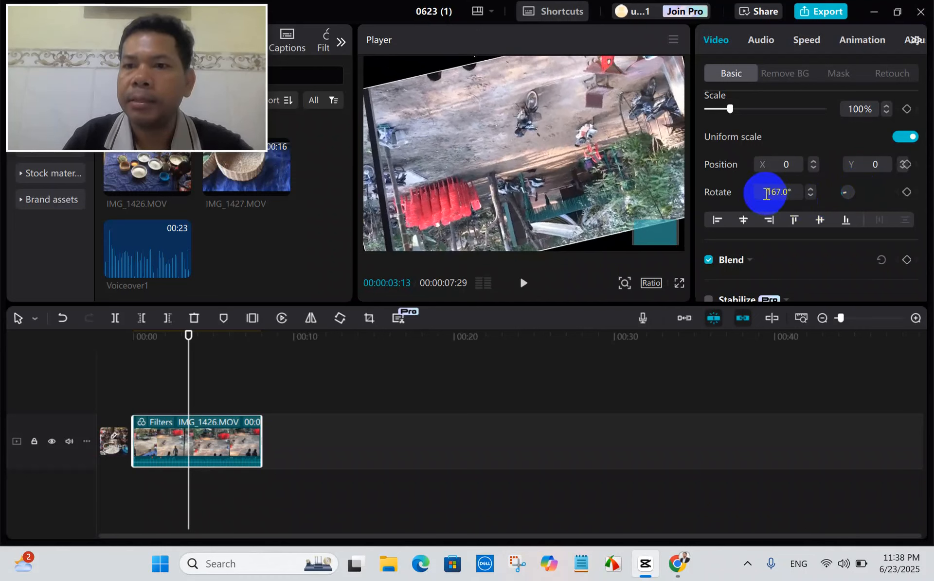
click(793, 194)
text(18)
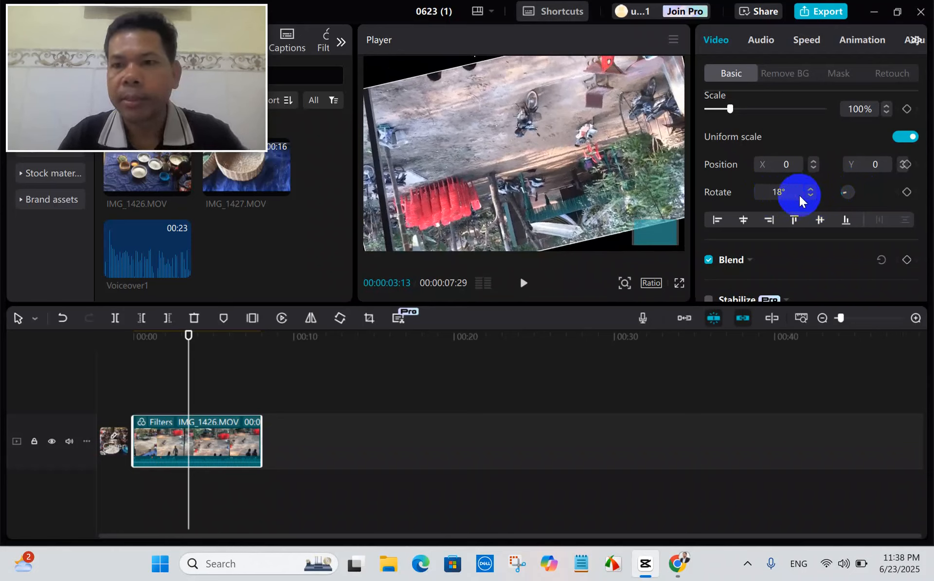
text(0)
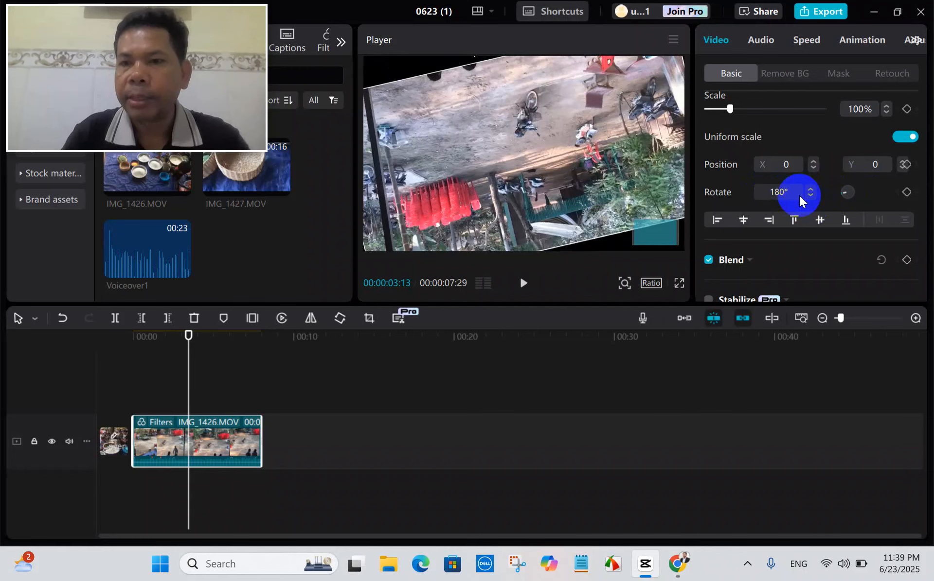
key(Return)
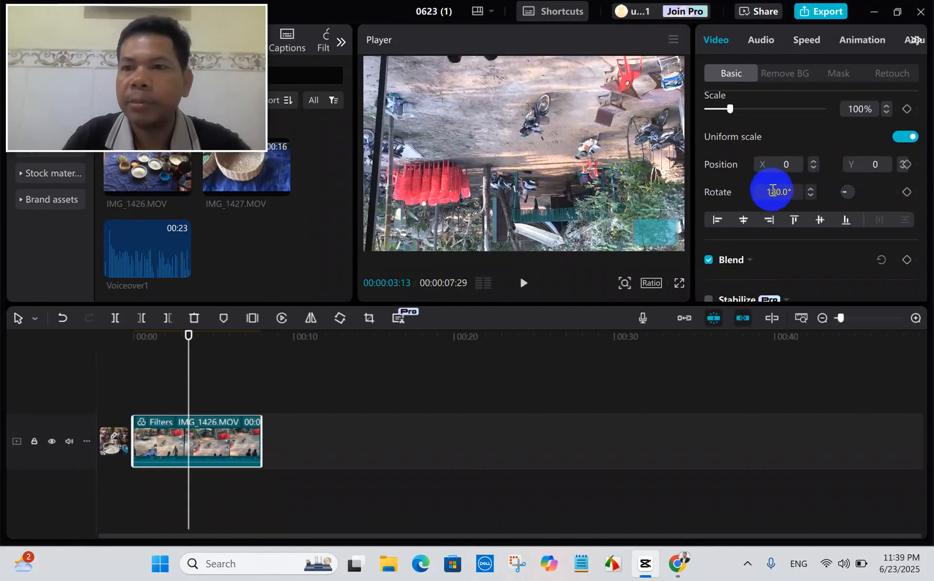
Set the clip's rotation to 90°, then rotate it back to 0° directly in the preview.
drag(769, 196, 784, 193)
text(900.)
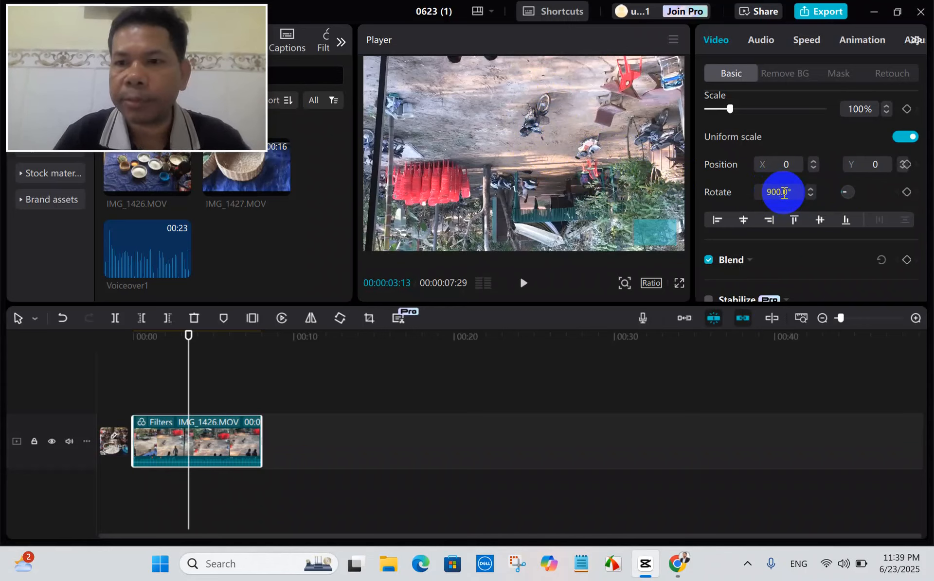
key(BackSpace)
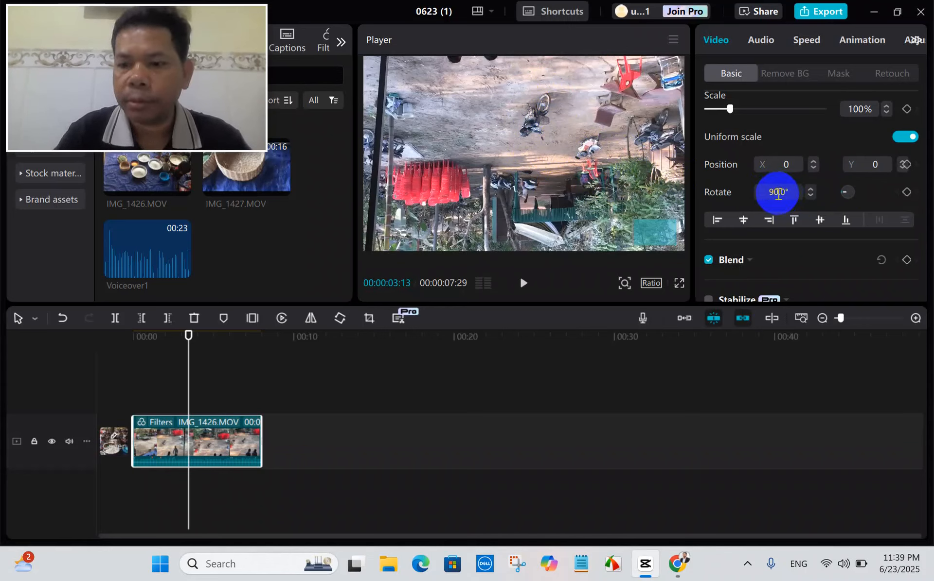
key(Return)
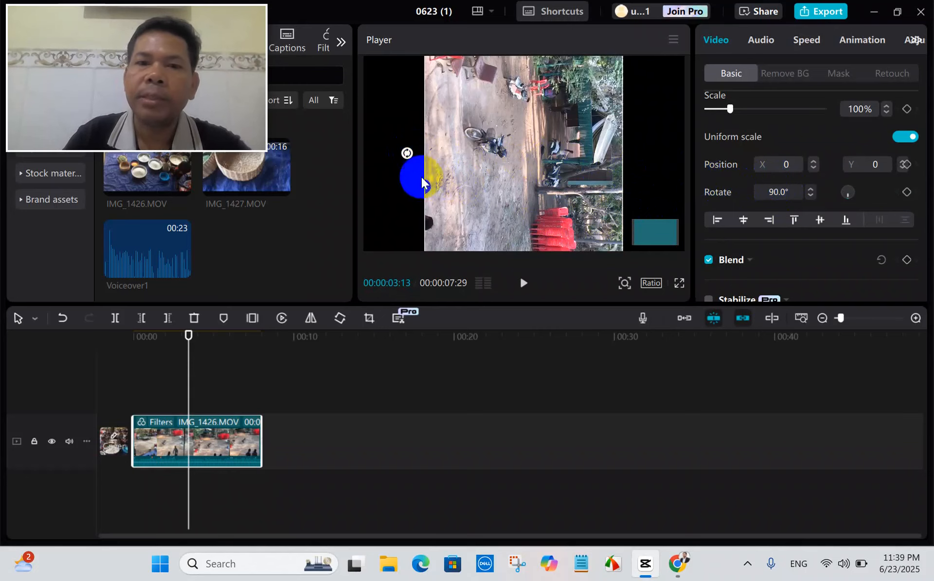
drag(406, 151, 516, 262)
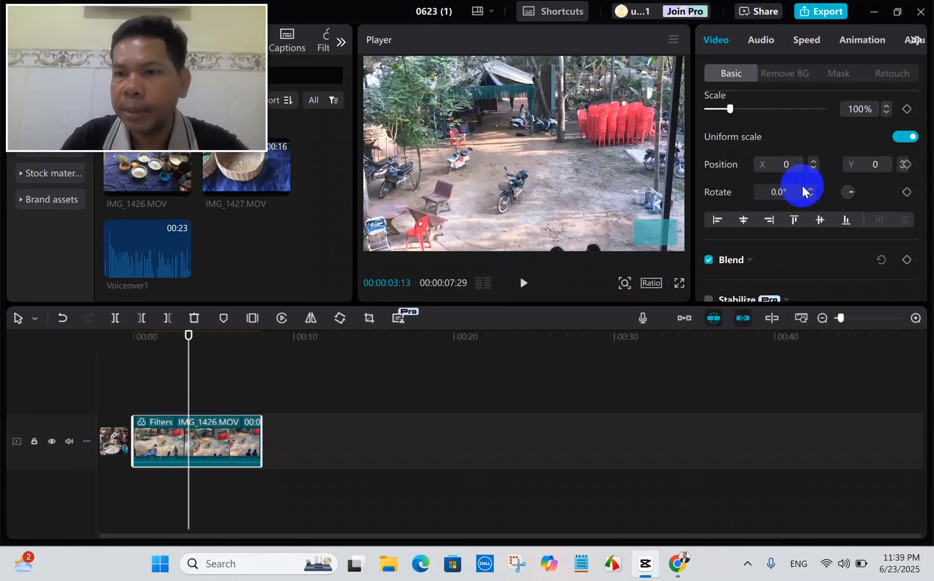
Set the clip's position to X 4 and Y 10, then lower X to 3.
click(782, 165)
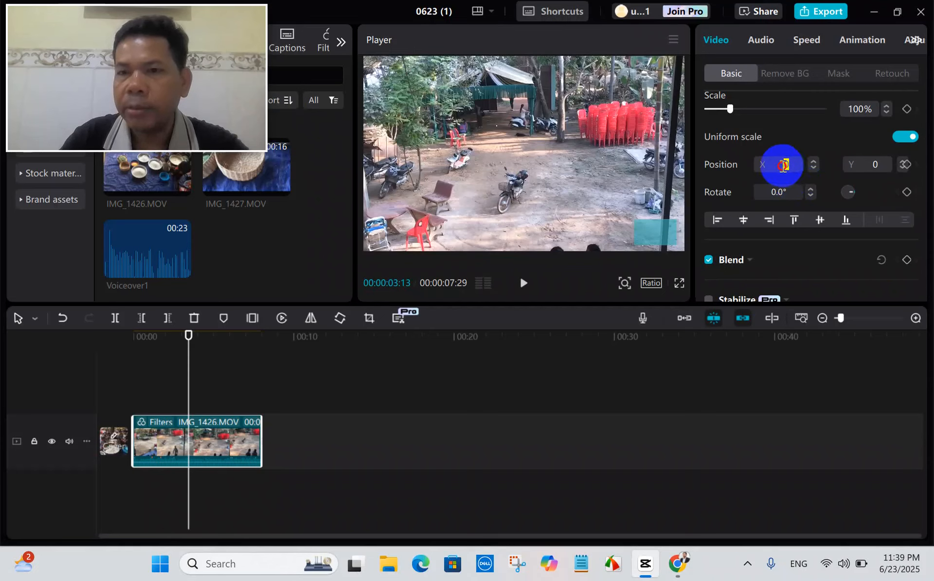
text(4)
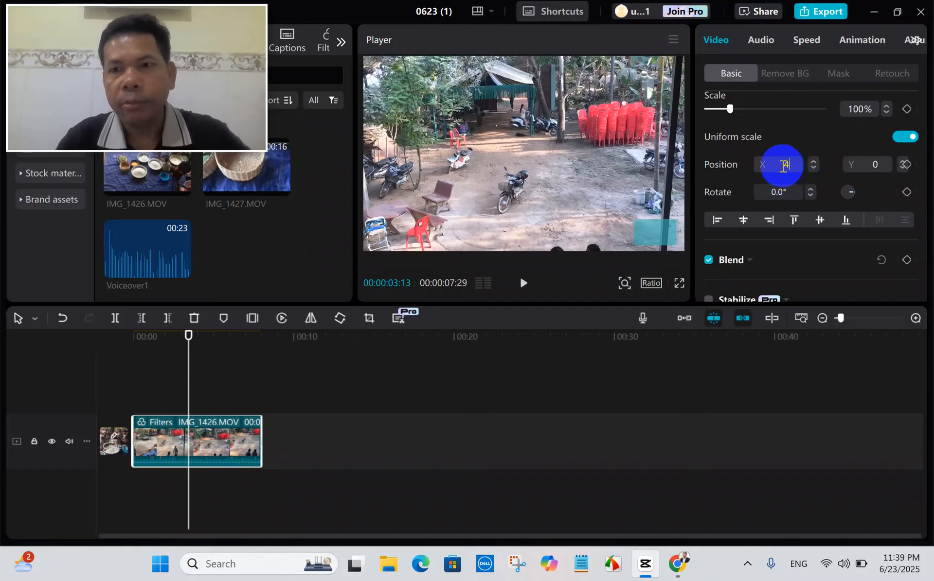
key(Return)
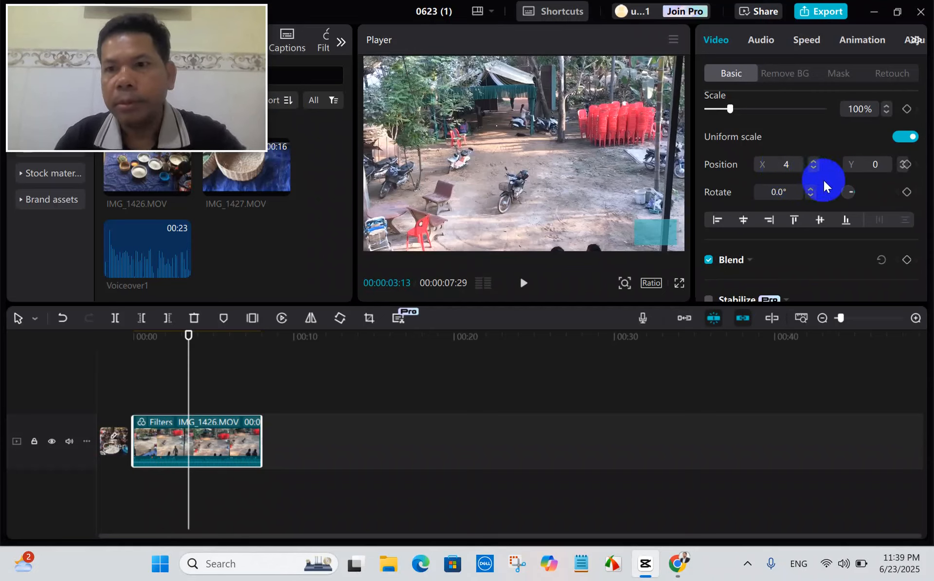
click(907, 166)
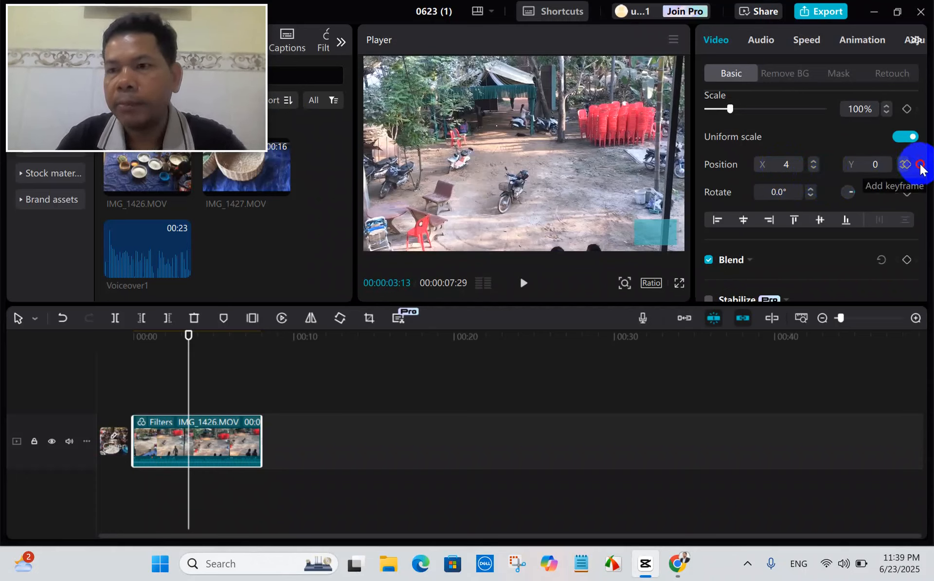
click(877, 166)
double_click(867, 165)
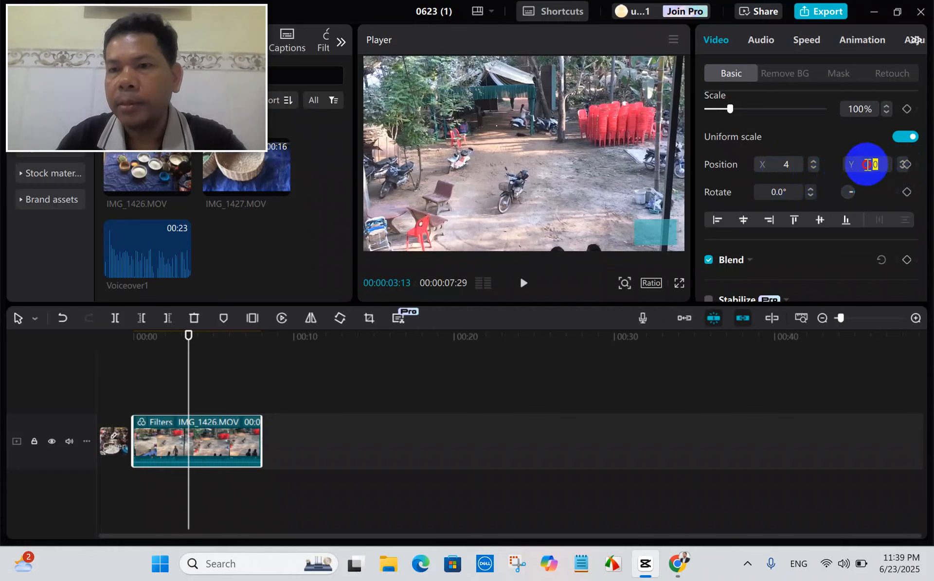
text(10)
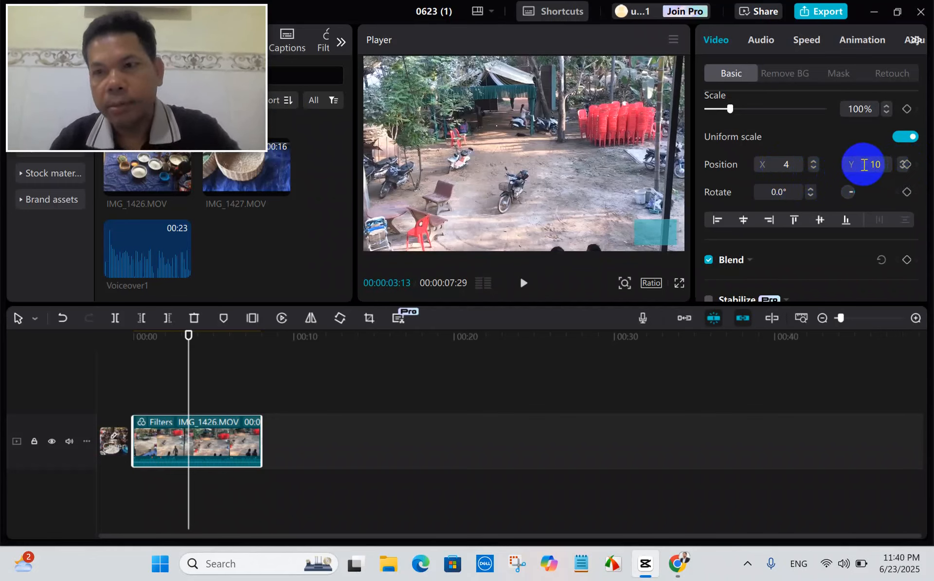
click(891, 197)
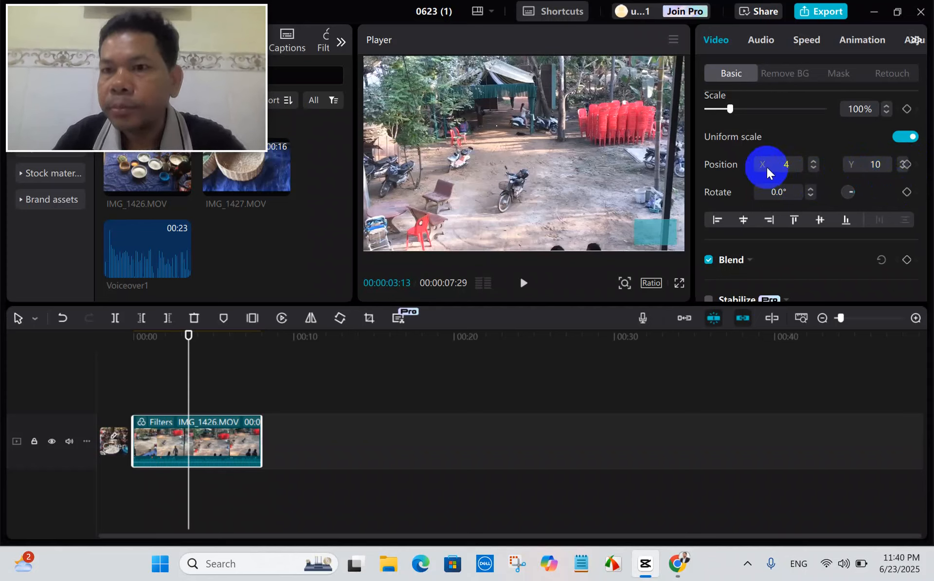
click(813, 167)
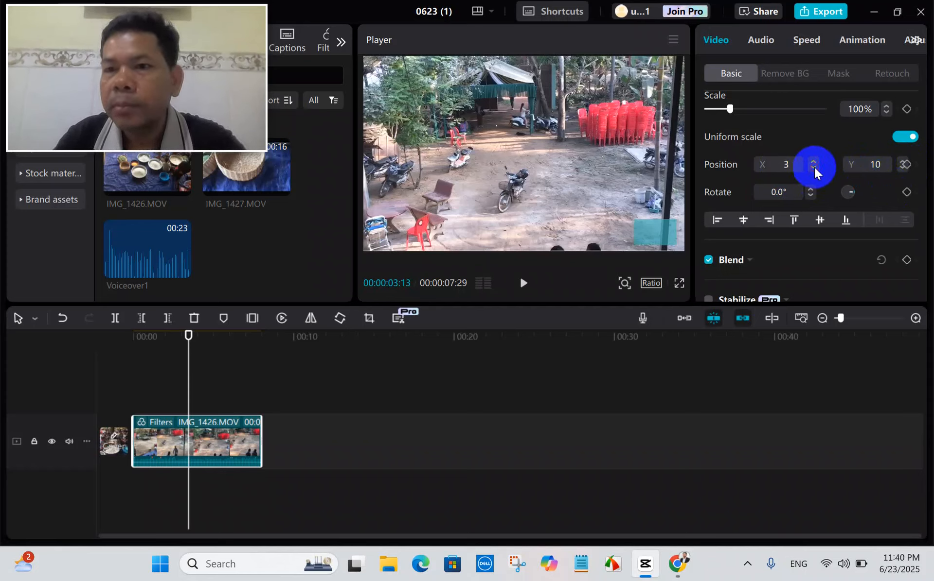
Lower the clip's X position to -3 and add a position keyframe at the current time.
click(814, 168)
click(814, 168)
click(813, 168)
click(814, 168)
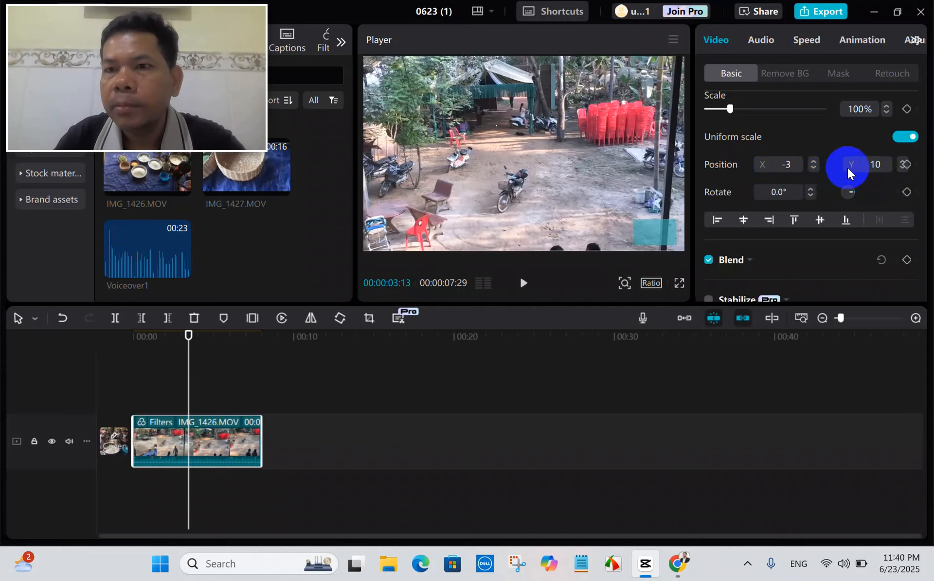
click(906, 165)
click(904, 165)
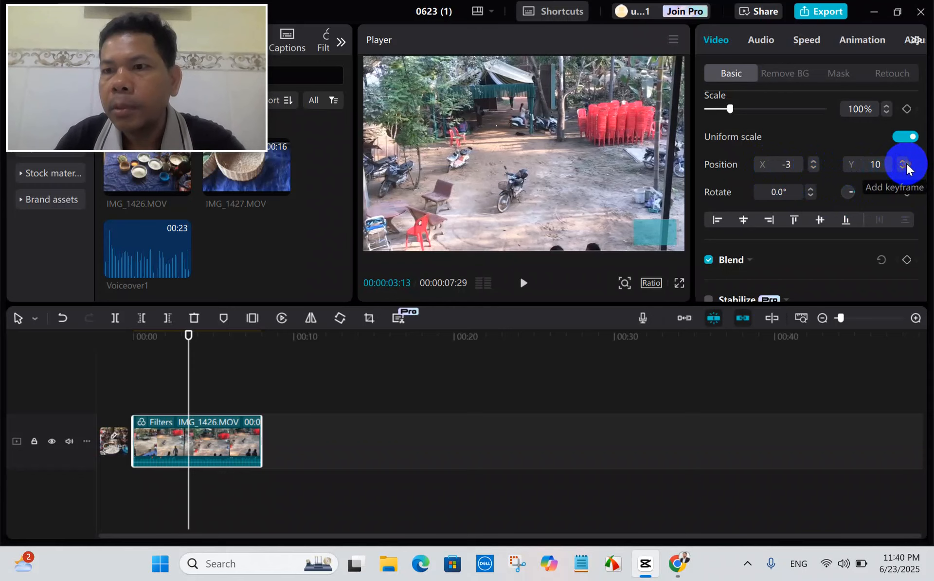
click(903, 166)
Align the clip, move it freehand in the preview to about X 56, Y 0, then centre it horizontally.
click(723, 221)
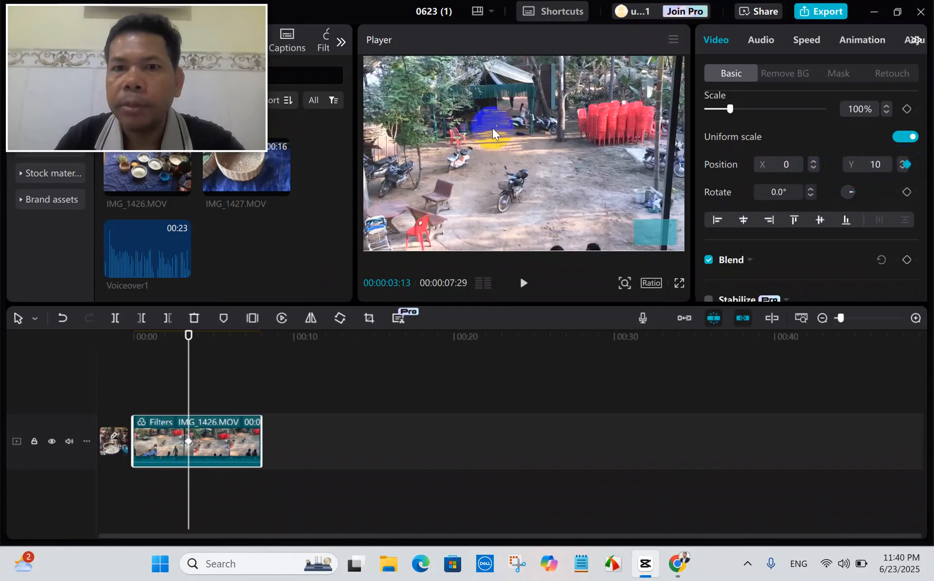
mouse_move(493, 129)
mouse_down()
mouse_move(517, 130)
mouse_move(500, 124)
mouse_up()
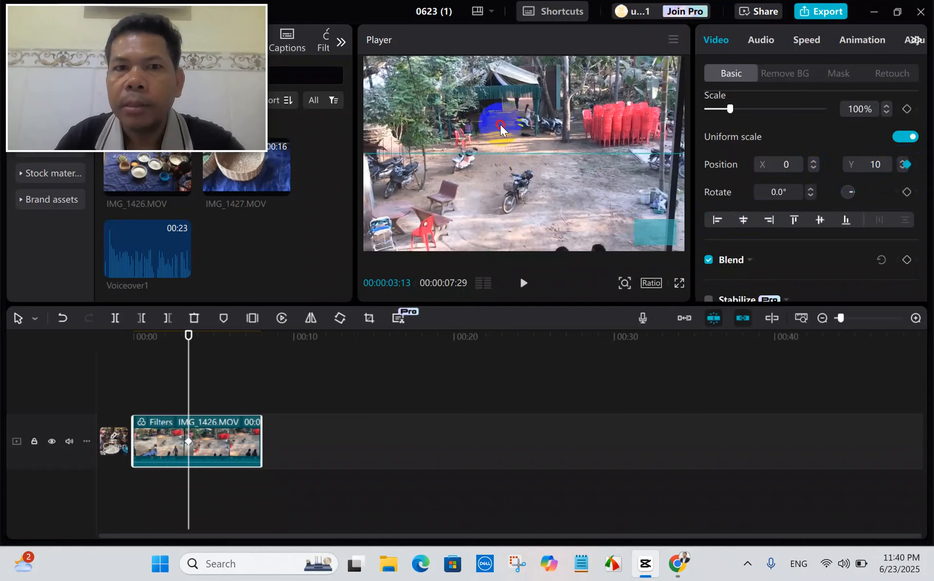
click(746, 221)
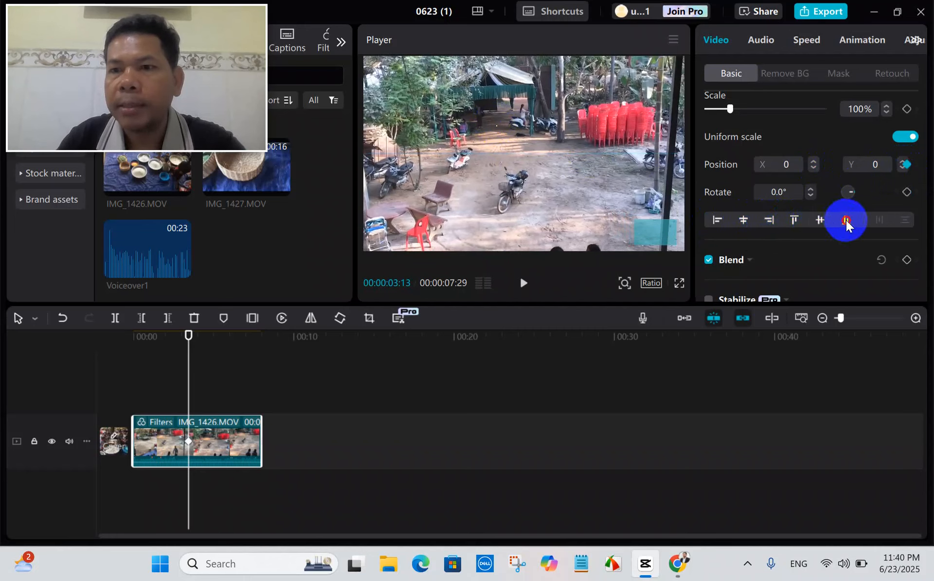
Review the remaining Basic video options, then the Remove BG options for auto removal, custom removal and chroma key.
scroll(797, 214, down, 2)
scroll(797, 213, down, 1)
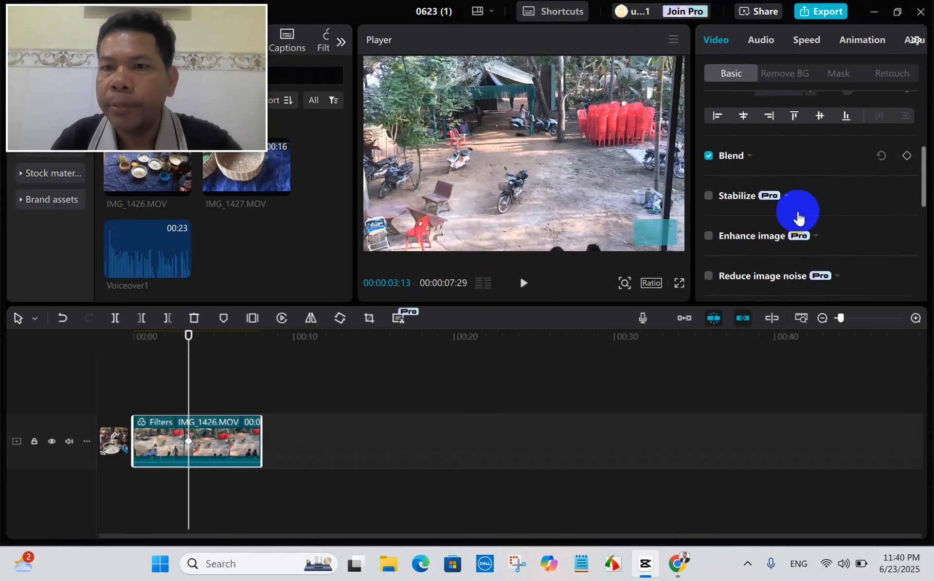
scroll(766, 177, down, 7)
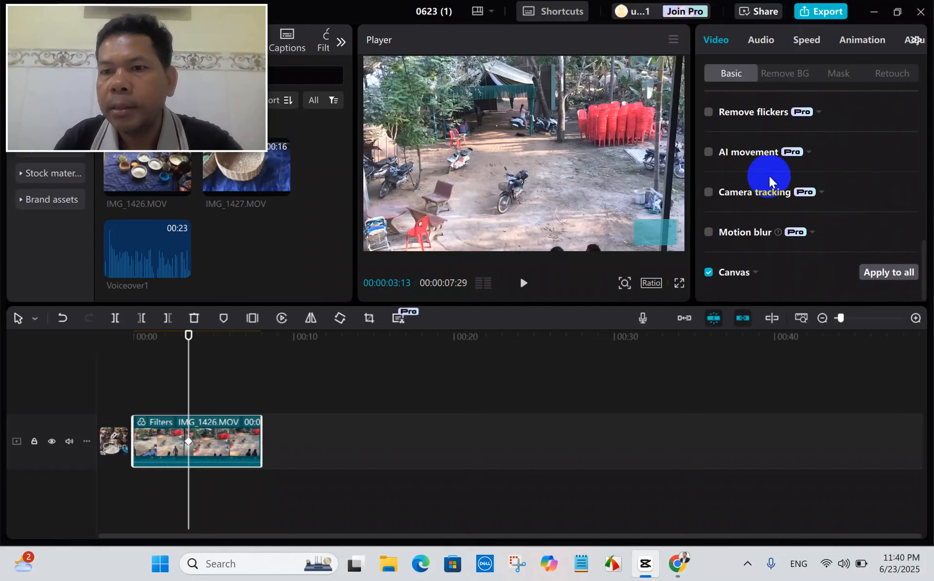
scroll(775, 178, up, 1)
scroll(775, 176, up, 8)
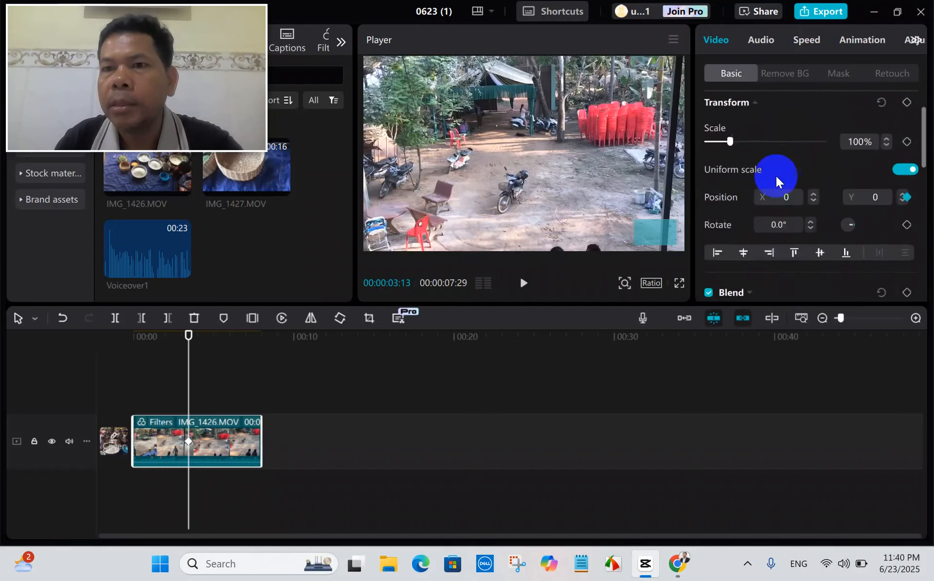
click(787, 75)
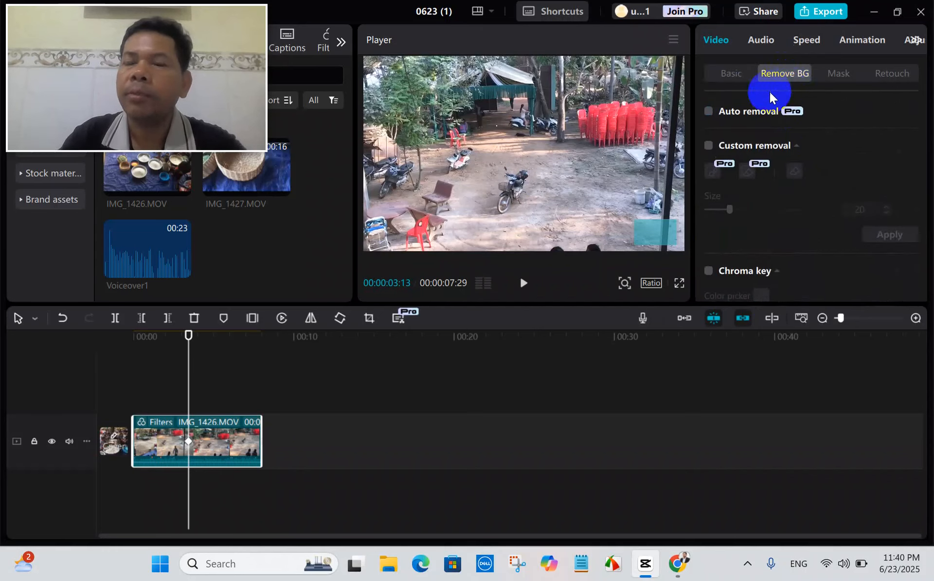
scroll(827, 139, down, 3)
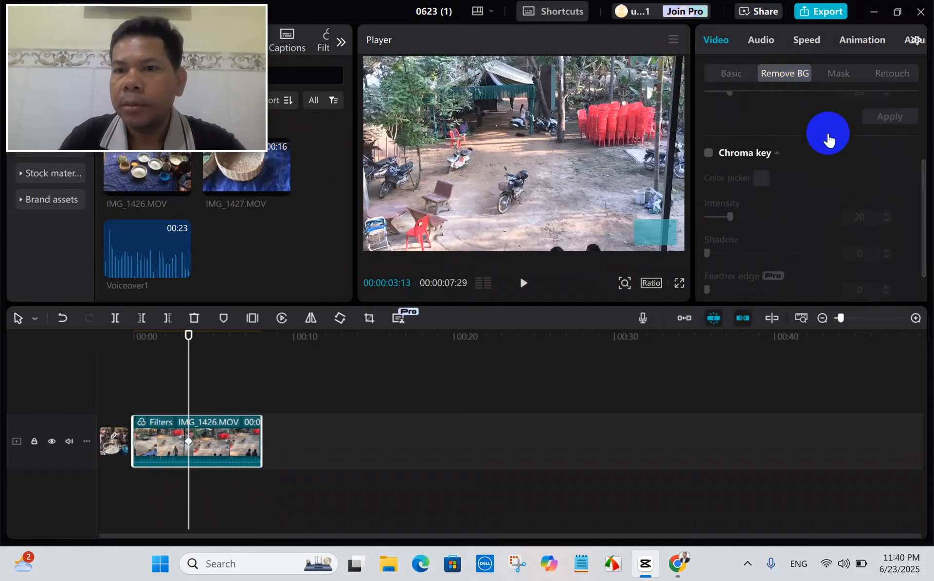
scroll(828, 140, up, 3)
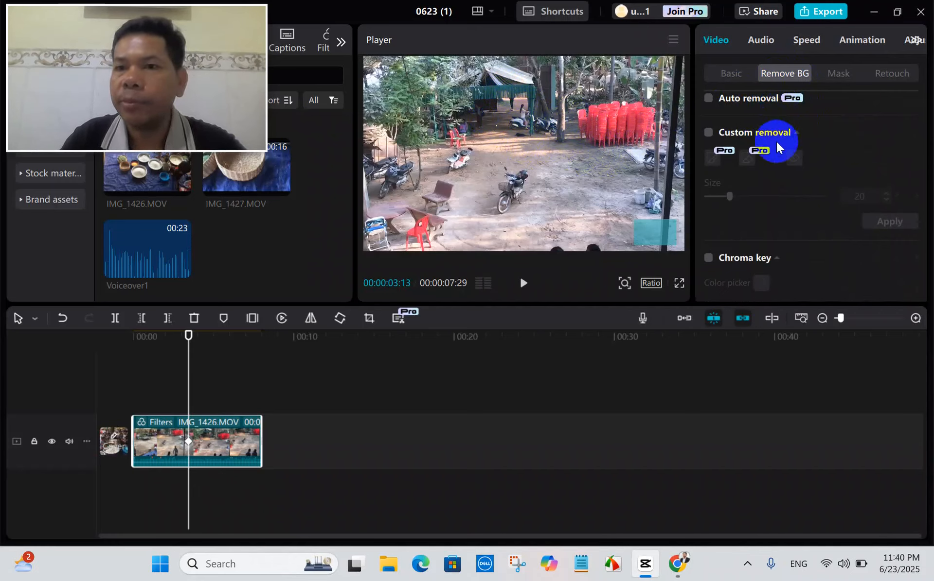
scroll(776, 144, down, 3)
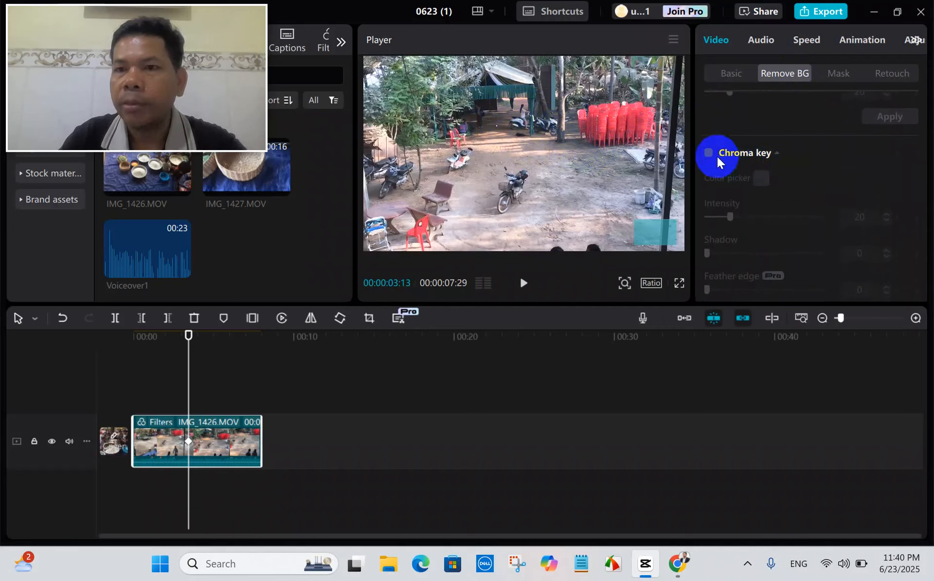
scroll(751, 165, down, 1)
scroll(750, 166, up, 5)
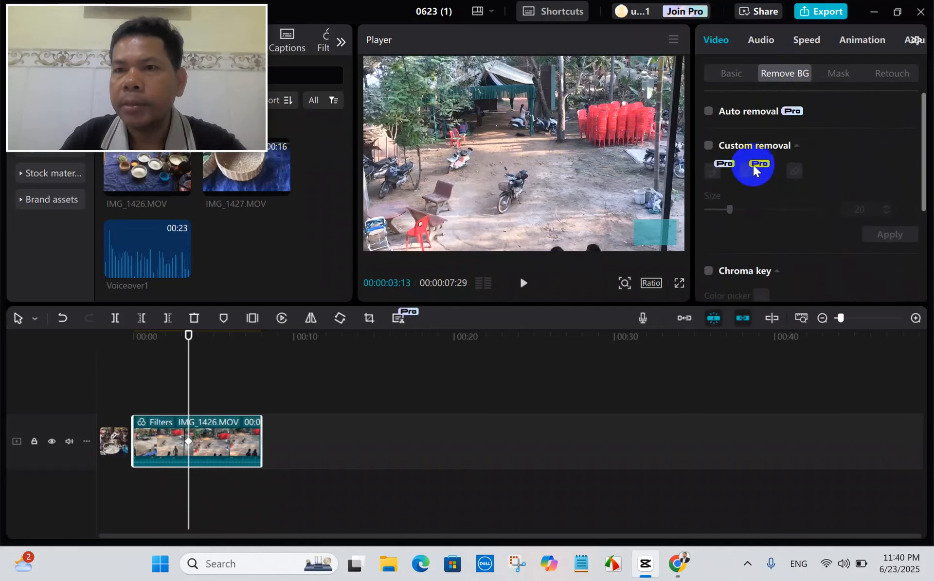
Try the Horizontal, Mirror, Circle and Rectangle masks on the clip, then a Heart mask enlarged slightly in the preview.
click(842, 74)
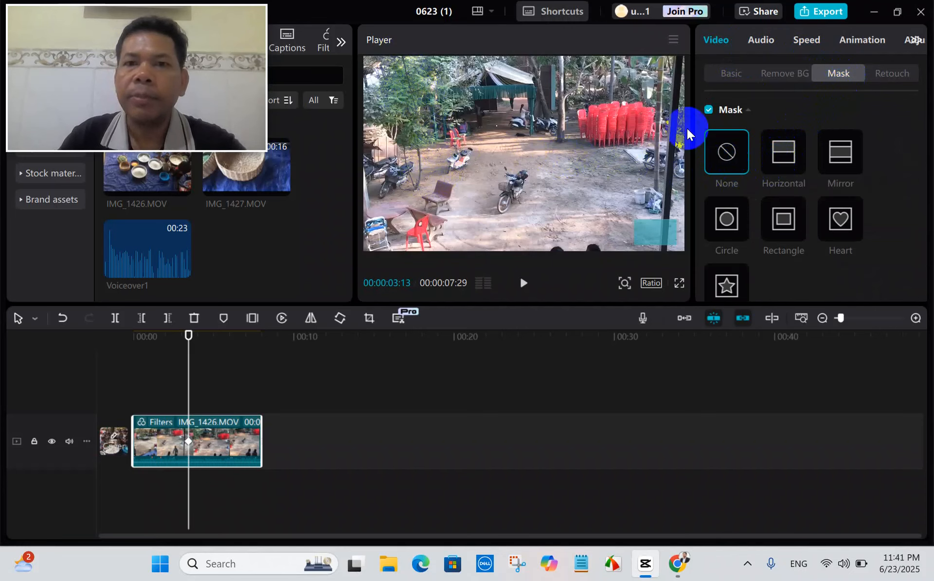
click(782, 154)
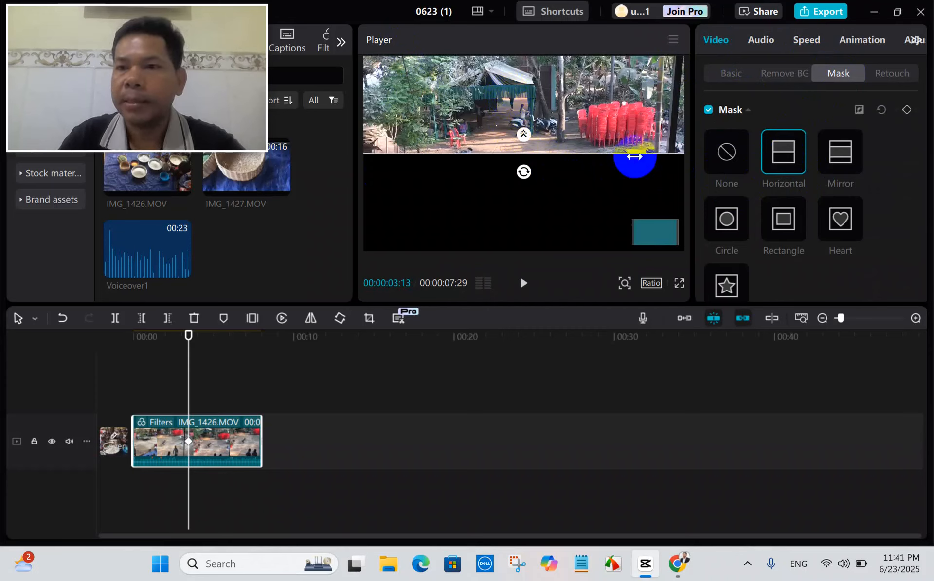
click(842, 158)
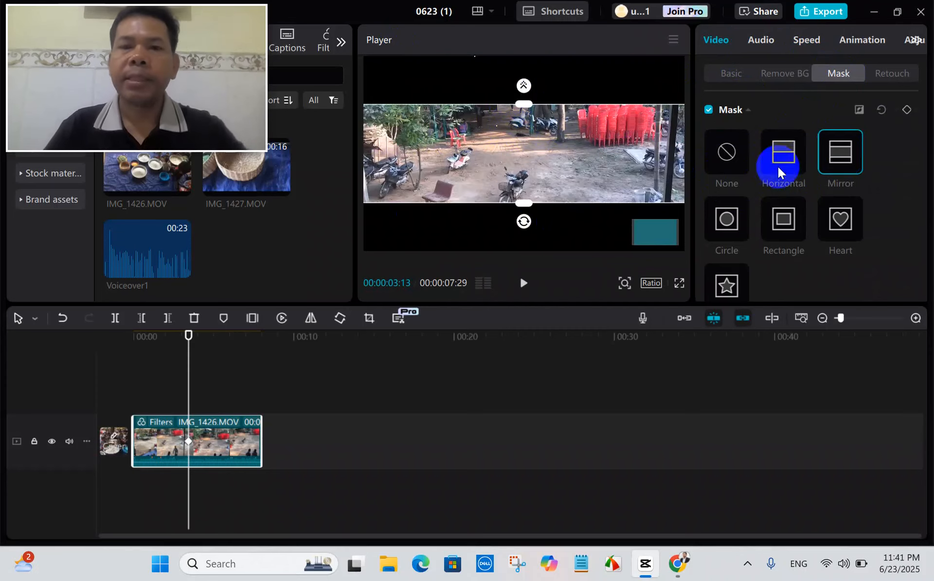
click(731, 226)
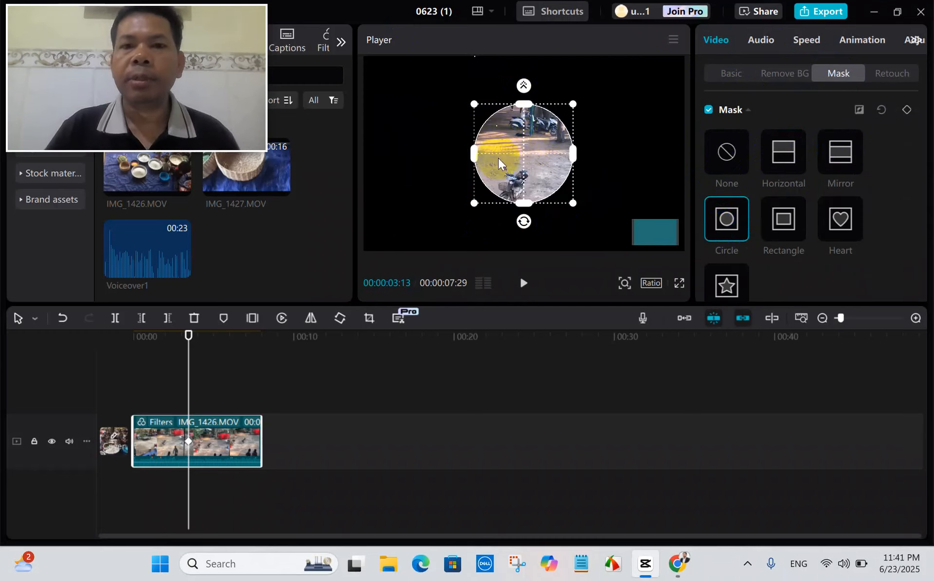
click(786, 223)
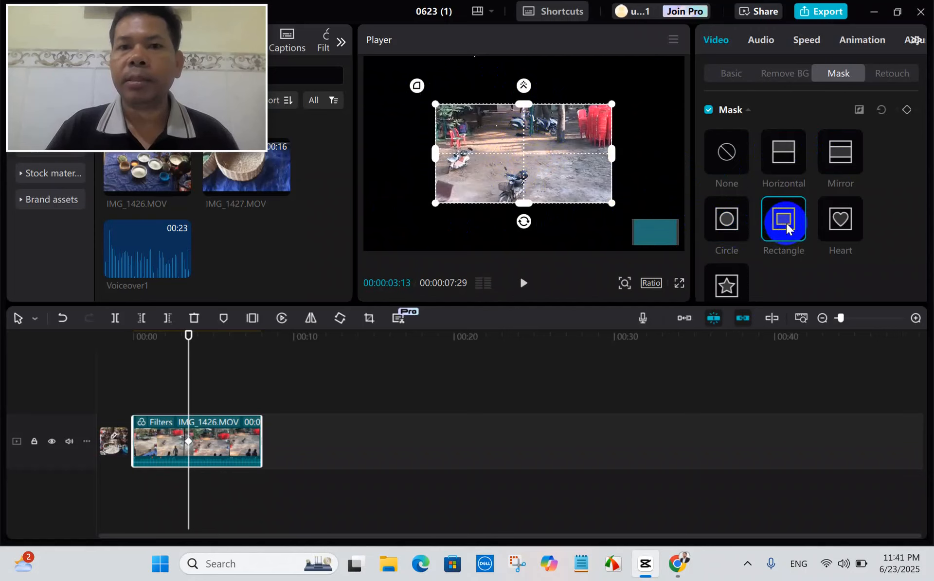
click(837, 221)
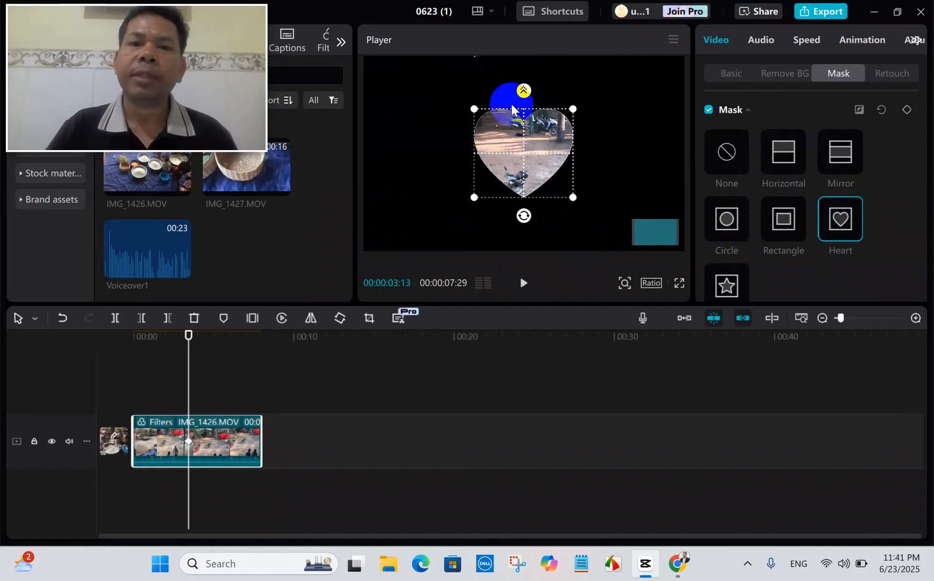
drag(573, 195, 587, 212)
Apply the Stars mask to the clip.
scroll(782, 223, down, 4)
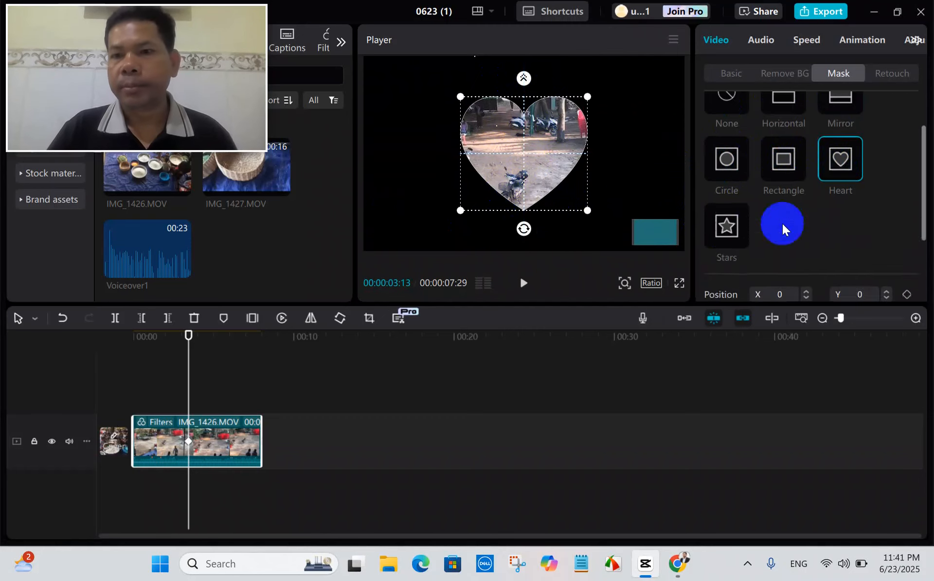
click(730, 116)
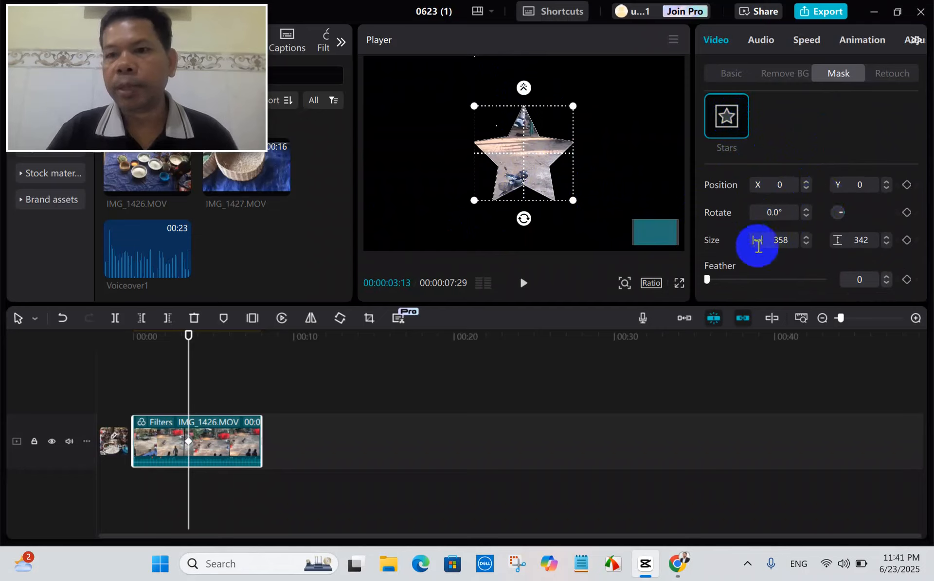
scroll(788, 240, up, 4)
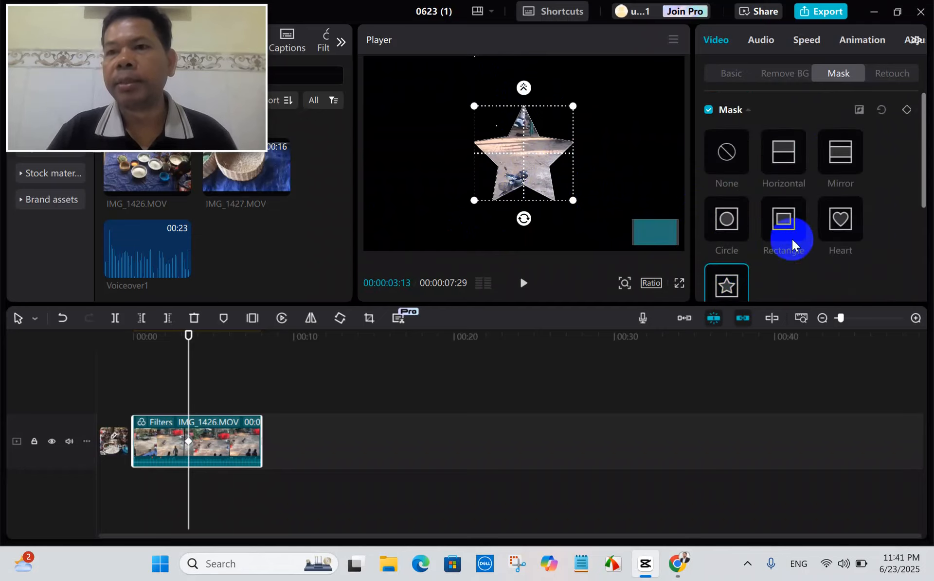
Examine the Retouch options for face, body and face presets, then the clip's basic audio settings.
click(890, 73)
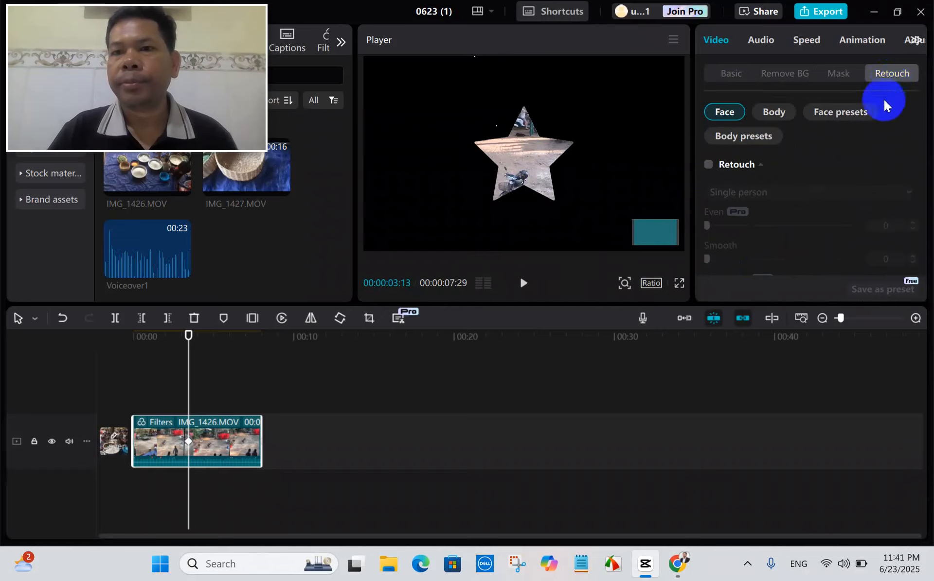
click(776, 113)
click(834, 114)
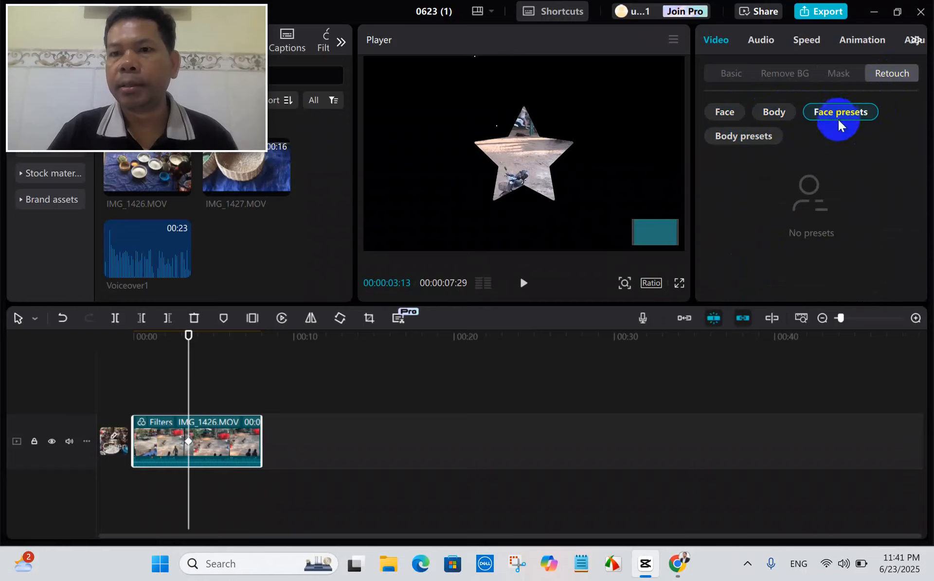
click(724, 117)
click(773, 117)
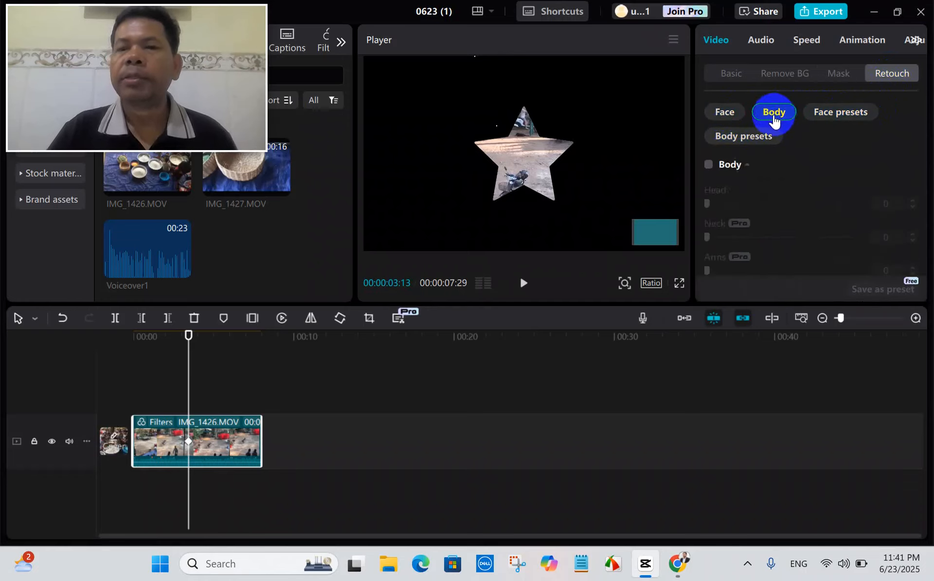
click(724, 116)
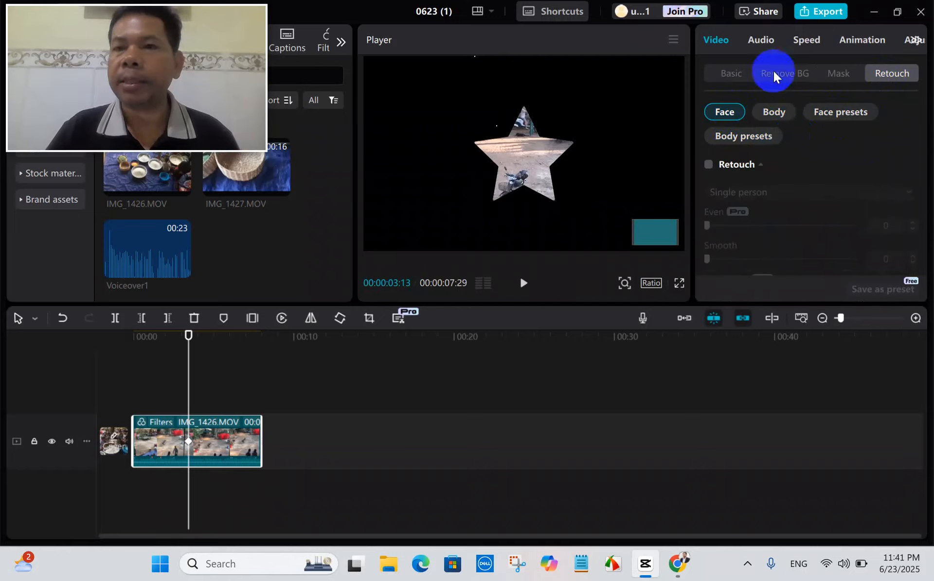
click(761, 38)
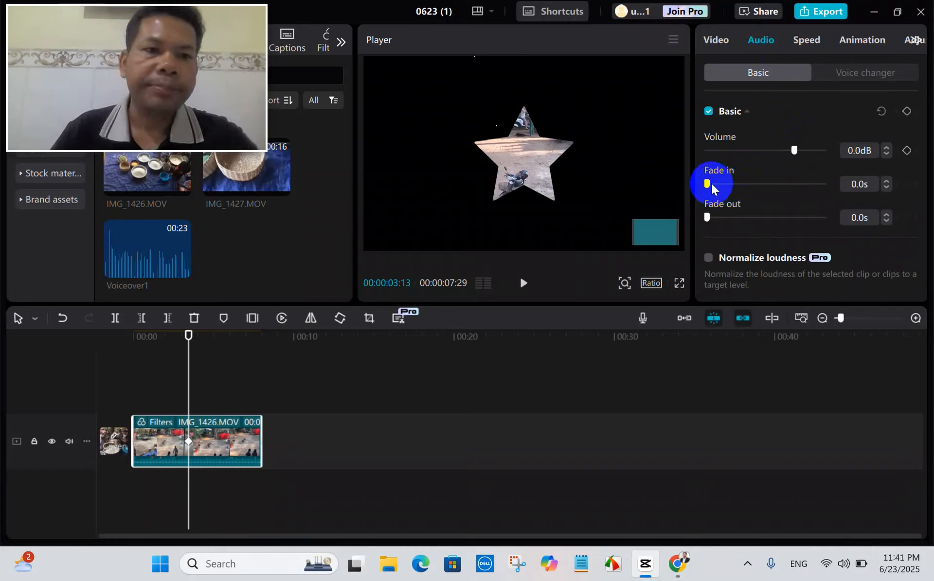
Place Voiceover1 on an audio track shortly after the video clip's end and play its opening seconds.
drag(141, 256, 292, 453)
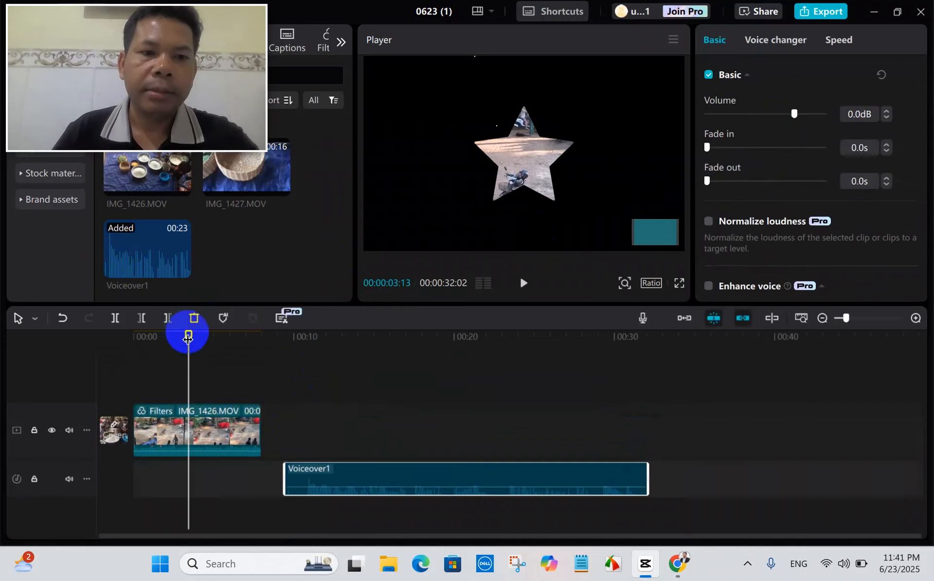
drag(188, 358, 281, 378)
key(space)
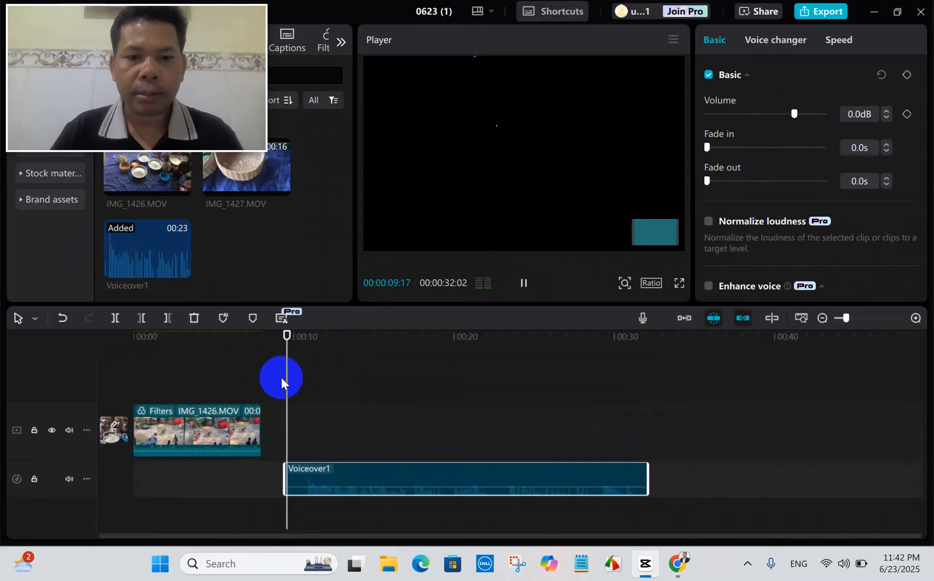
key(space)
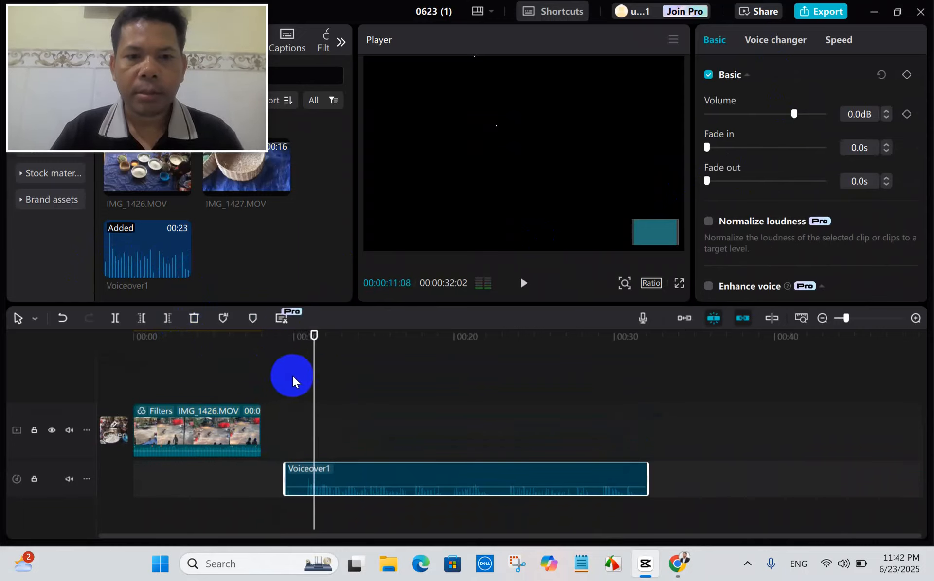
mouse_move(314, 382)
mouse_down()
mouse_move(314, 369)
mouse_move(304, 381)
mouse_up()
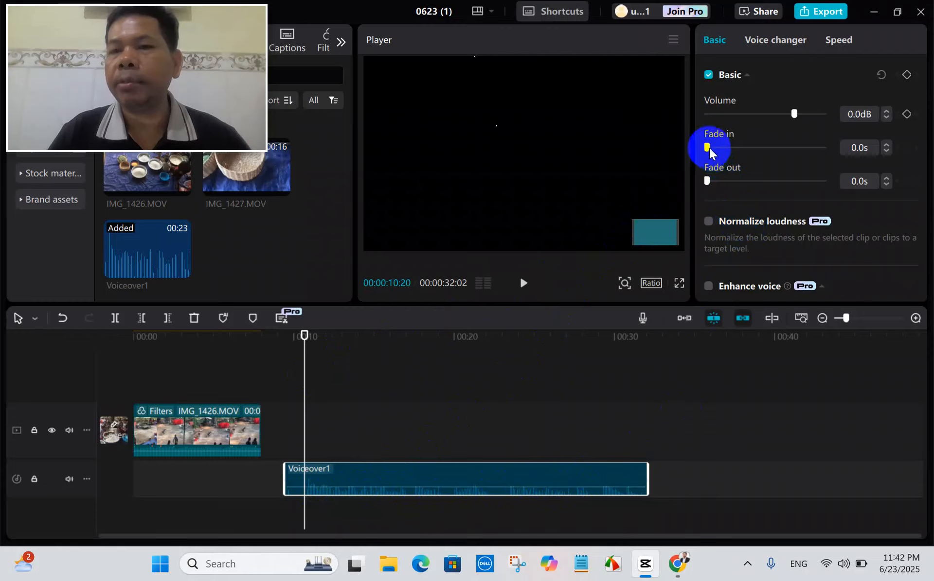
Set the voiceover's fade-in to 3.8 s, play back its beginning, then lengthen the fade-in to 6.8 s.
drag(706, 147, 752, 151)
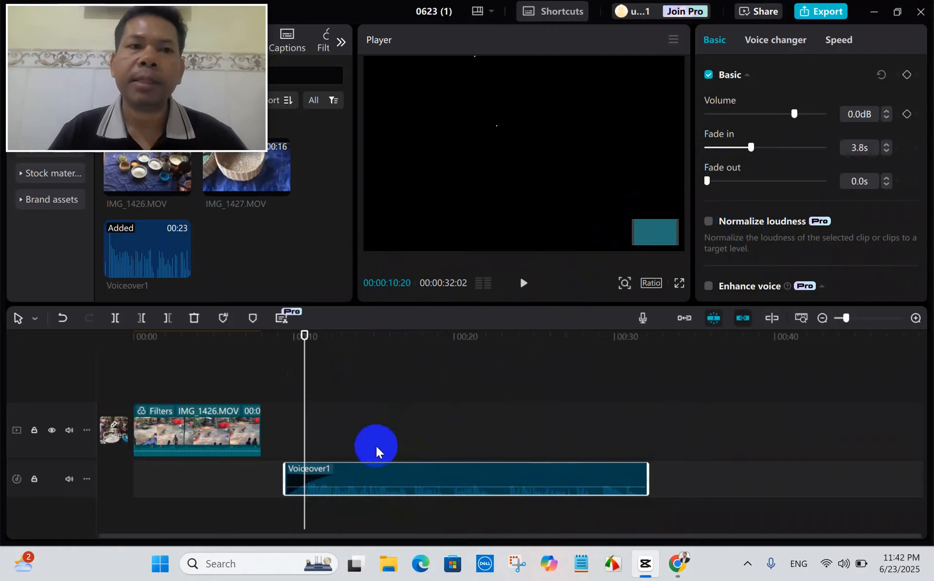
drag(305, 363, 287, 372)
key(space)
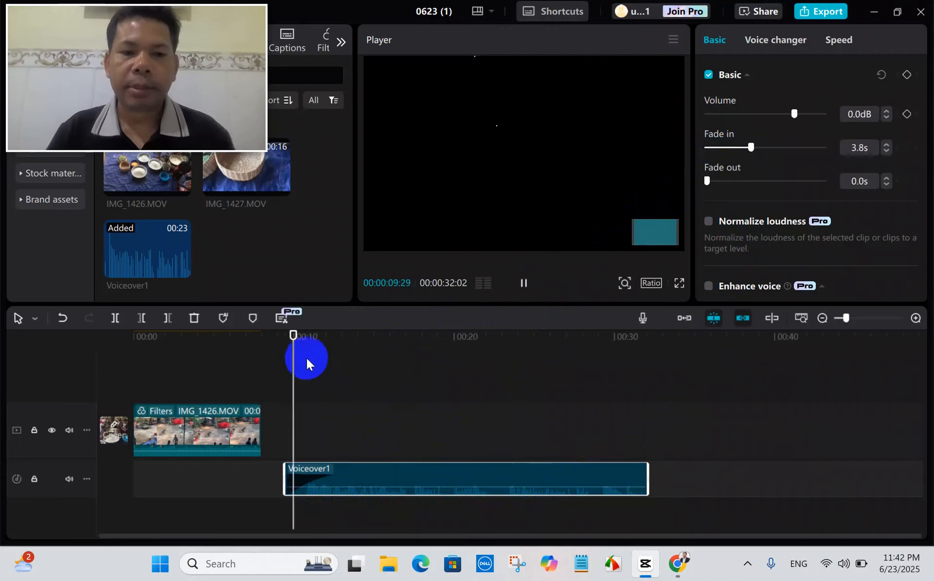
key(space)
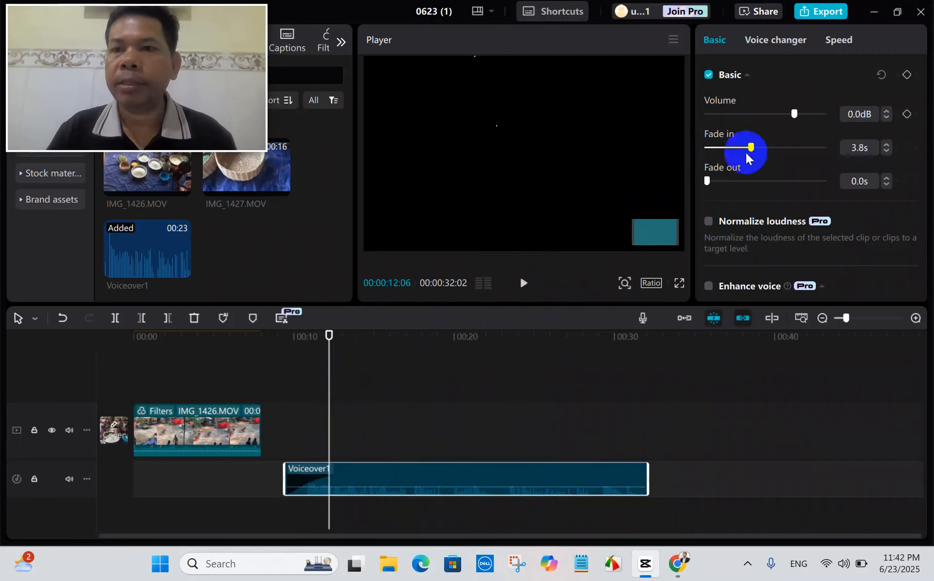
drag(749, 146, 786, 146)
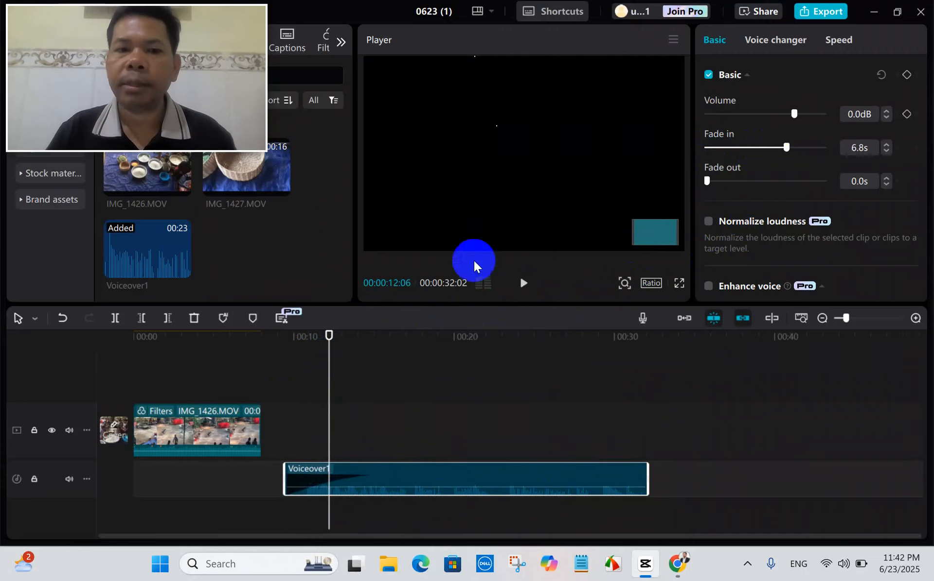
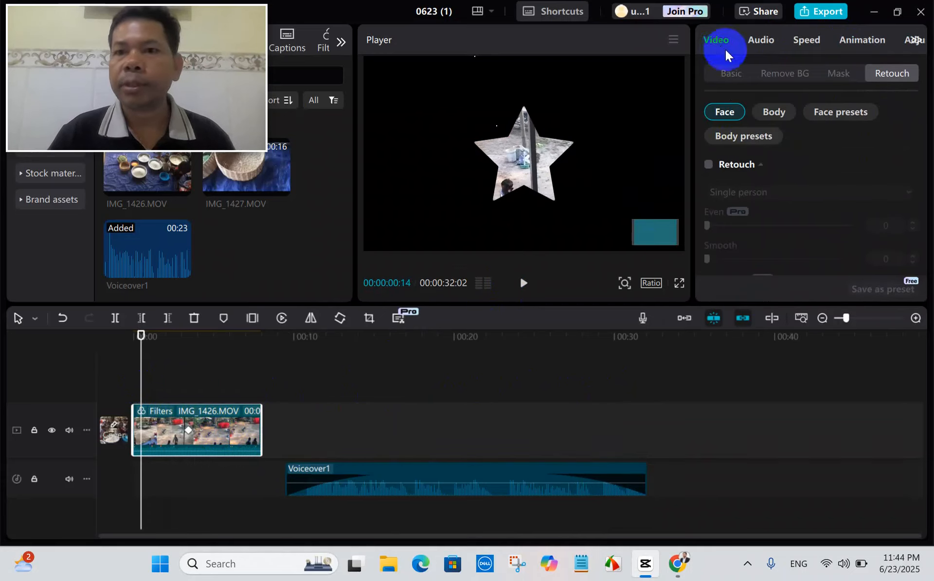
Set the mask of the IMG_1426.MOV clip to None.
click(194, 430)
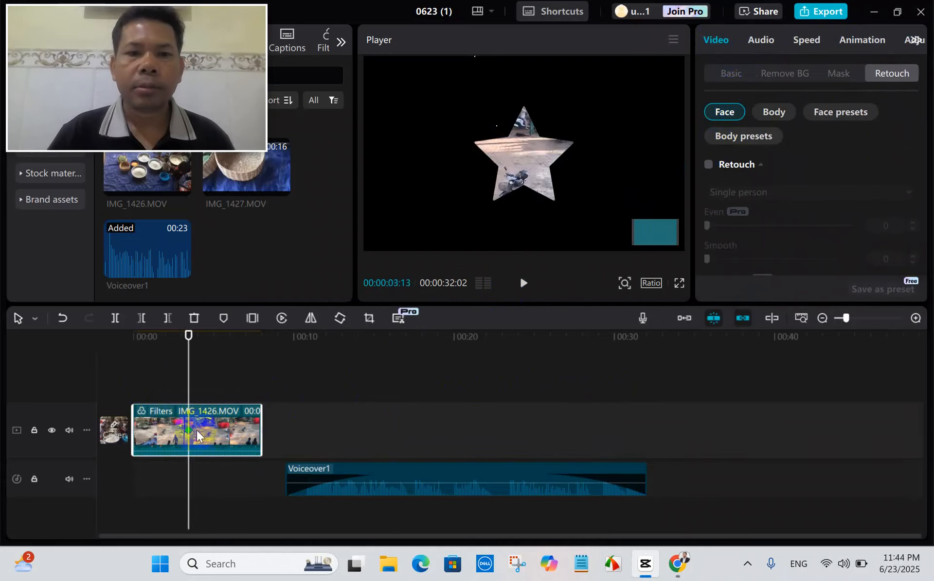
click(732, 75)
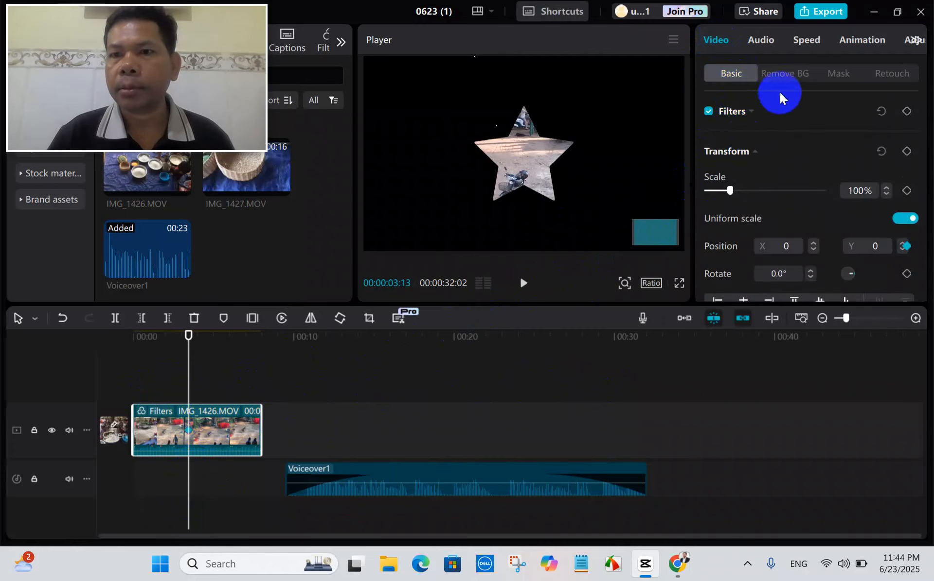
click(835, 74)
click(726, 156)
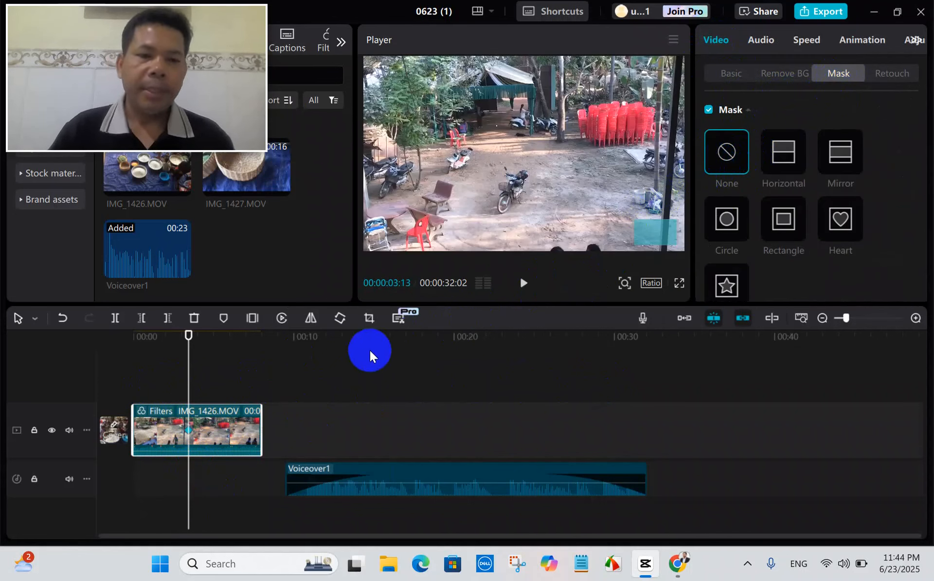
Mute the video track and play the opening seconds of the clip from the start of the timeline.
click(71, 432)
drag(187, 384, 126, 389)
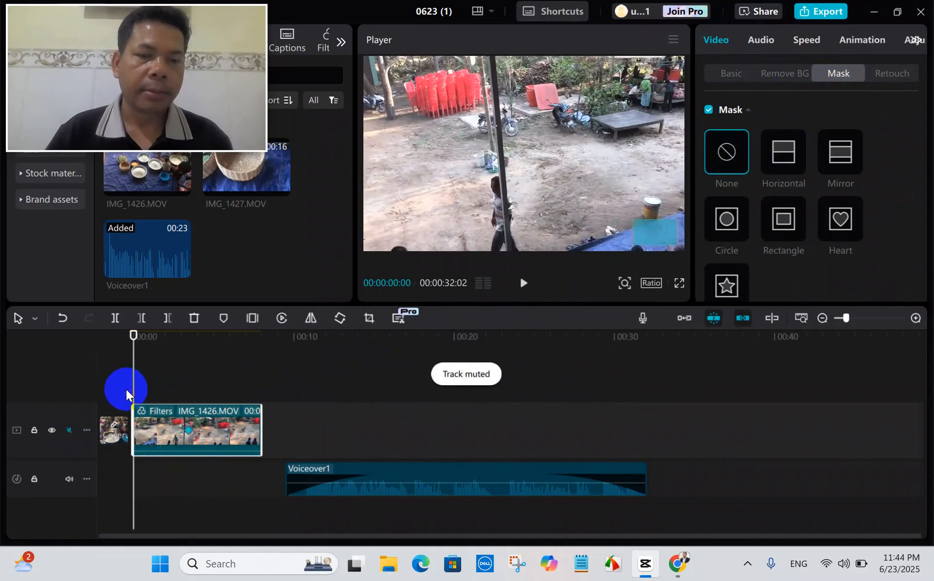
key(space)
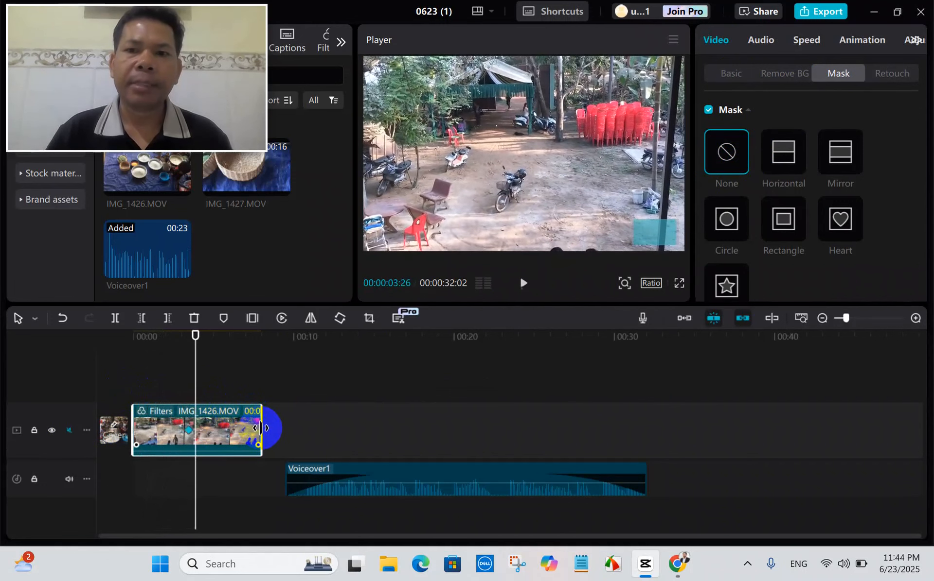
key(space)
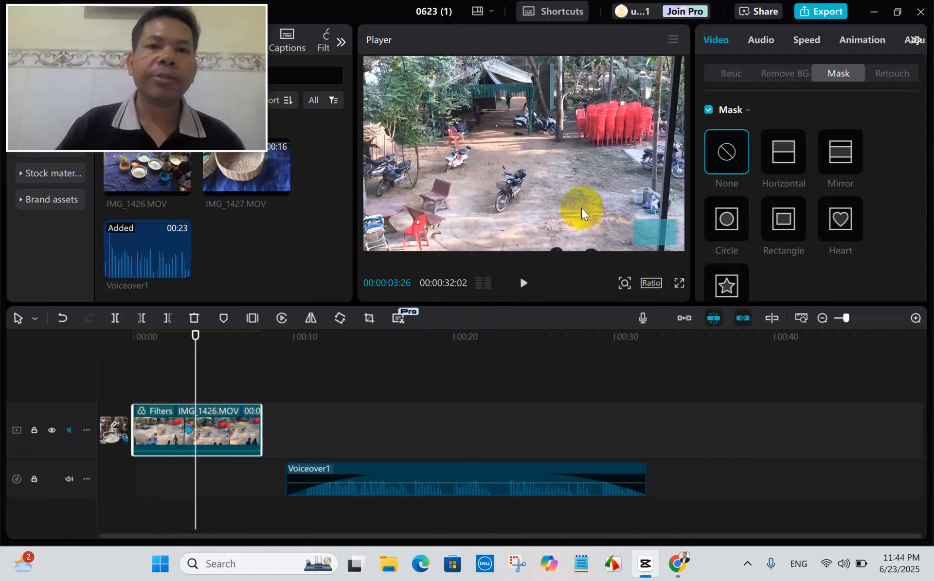
Set the video clip's standard speed to 10.0x and play it from the start.
click(807, 40)
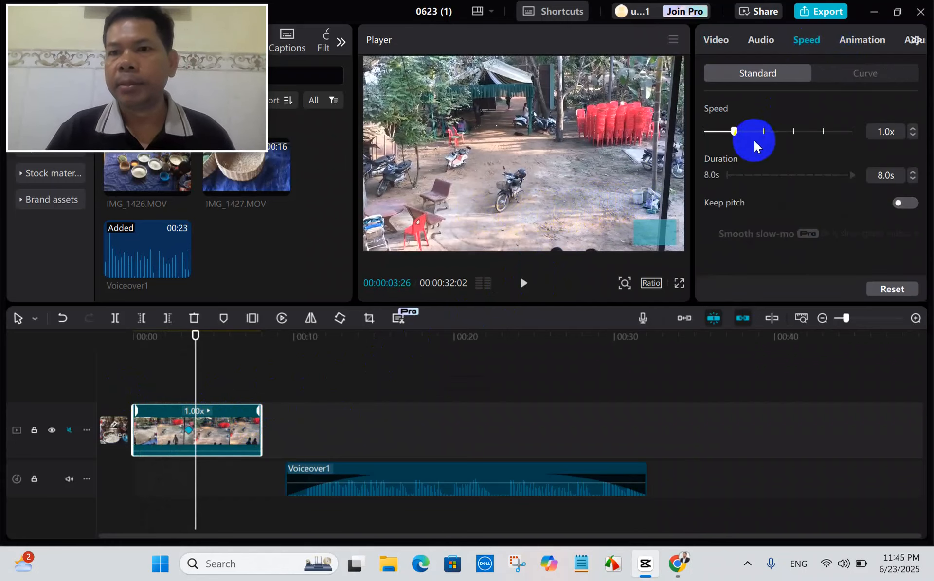
drag(737, 133, 722, 139)
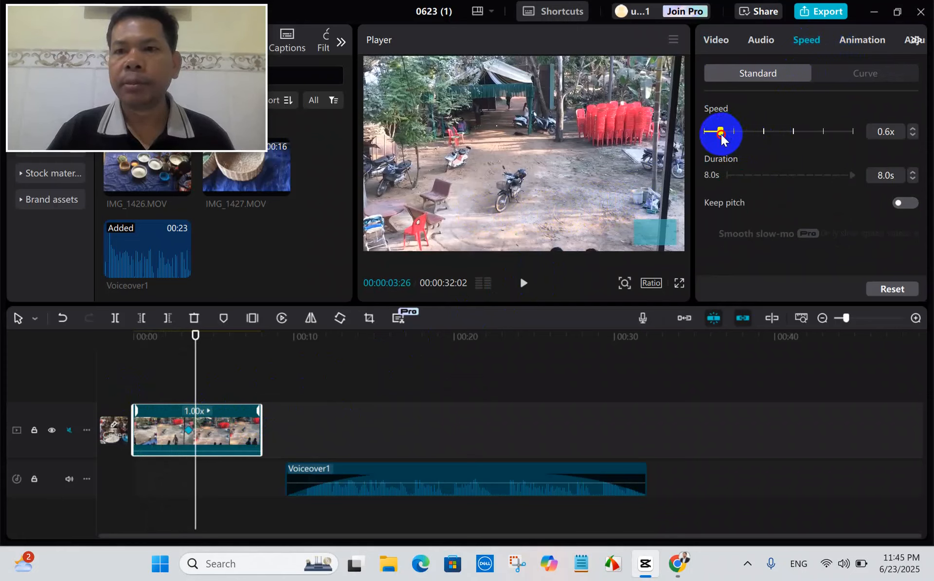
drag(722, 140, 821, 140)
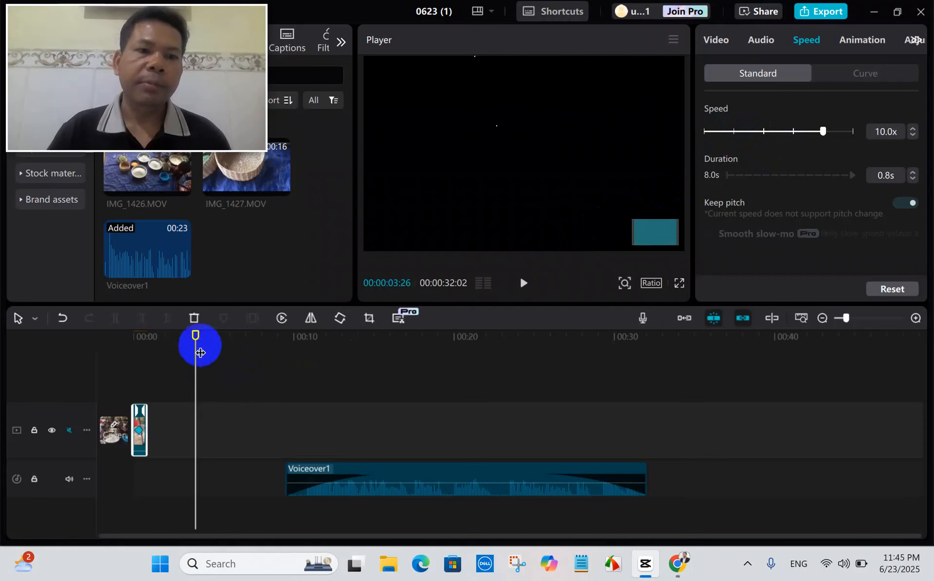
drag(197, 335, 121, 358)
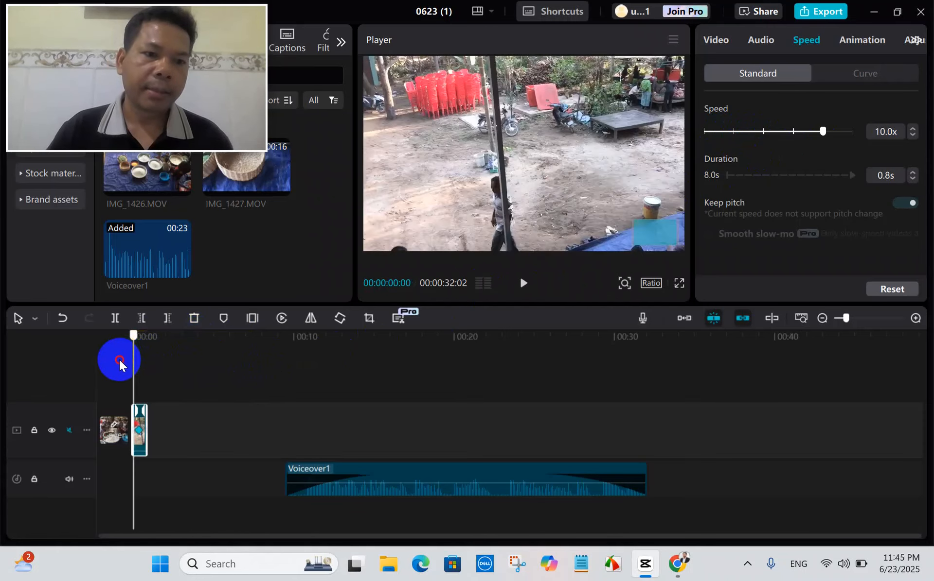
key(space)
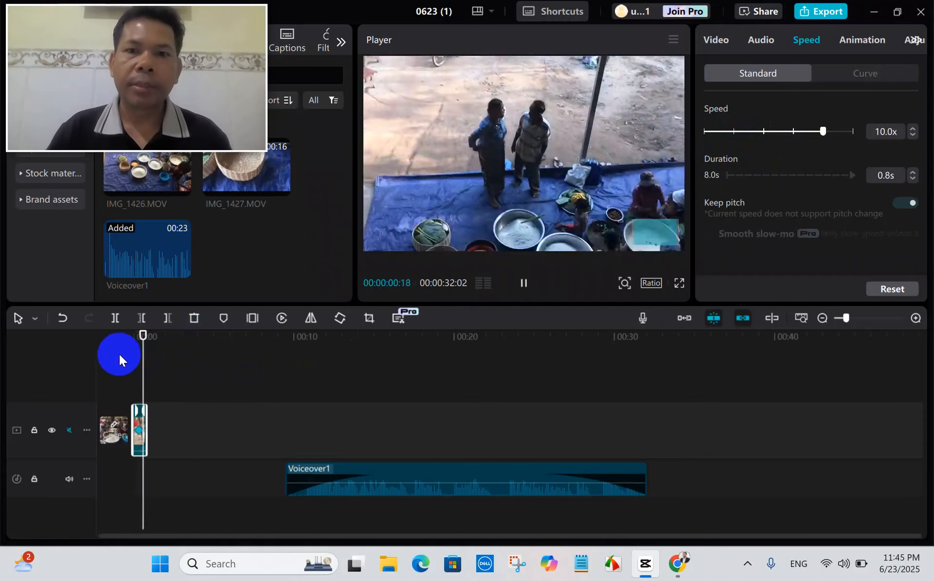
key(space)
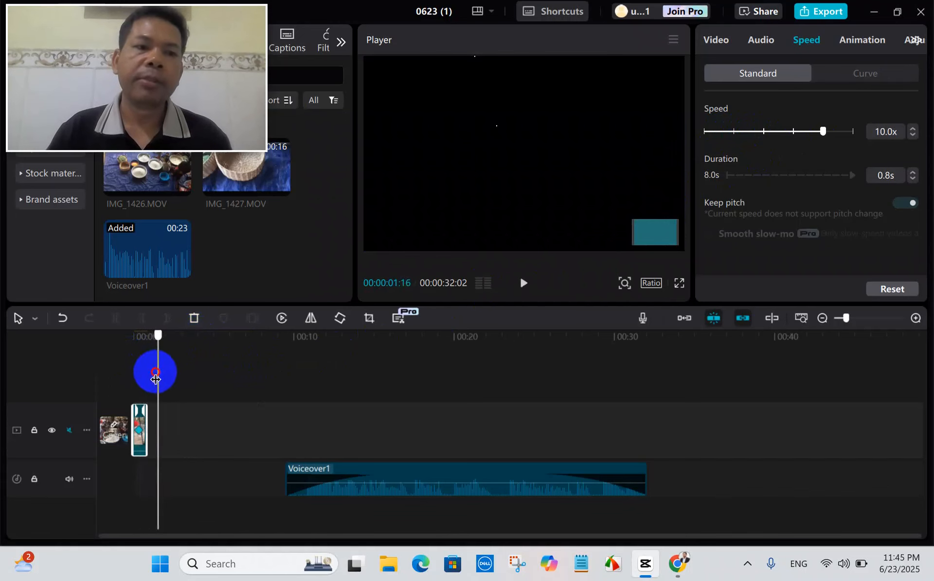
drag(154, 373, 133, 379)
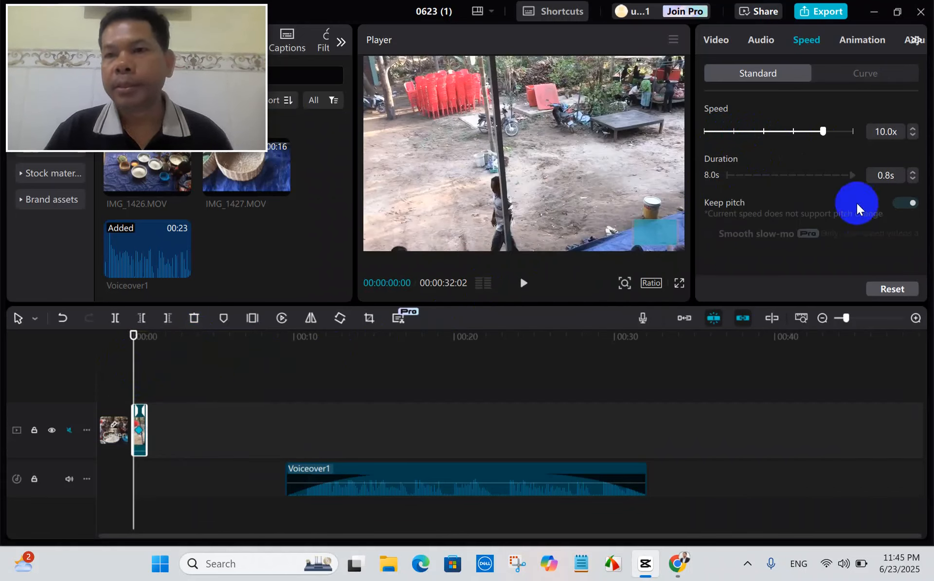
Reduce the video clip's speed to 3.6x and play it back twice from the start.
drag(824, 134, 780, 139)
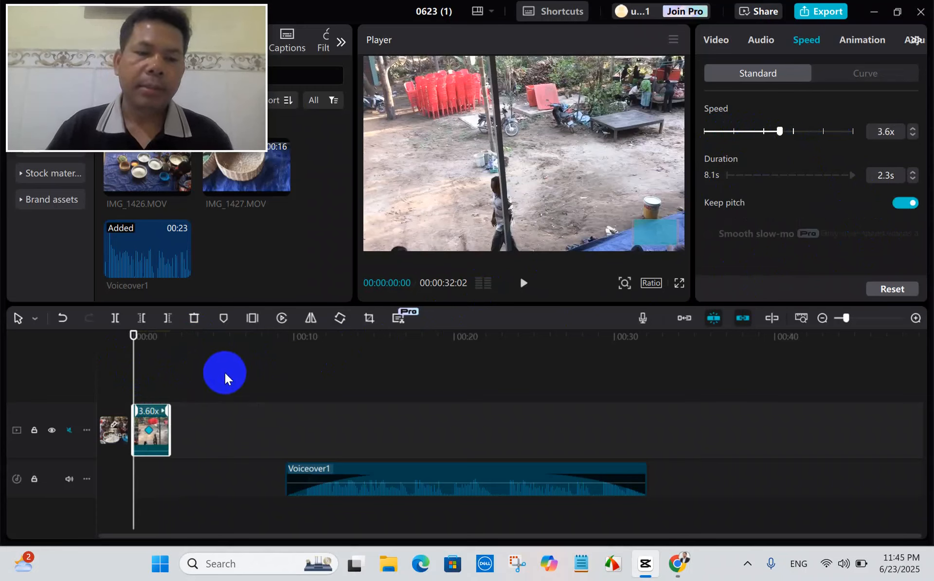
key(space)
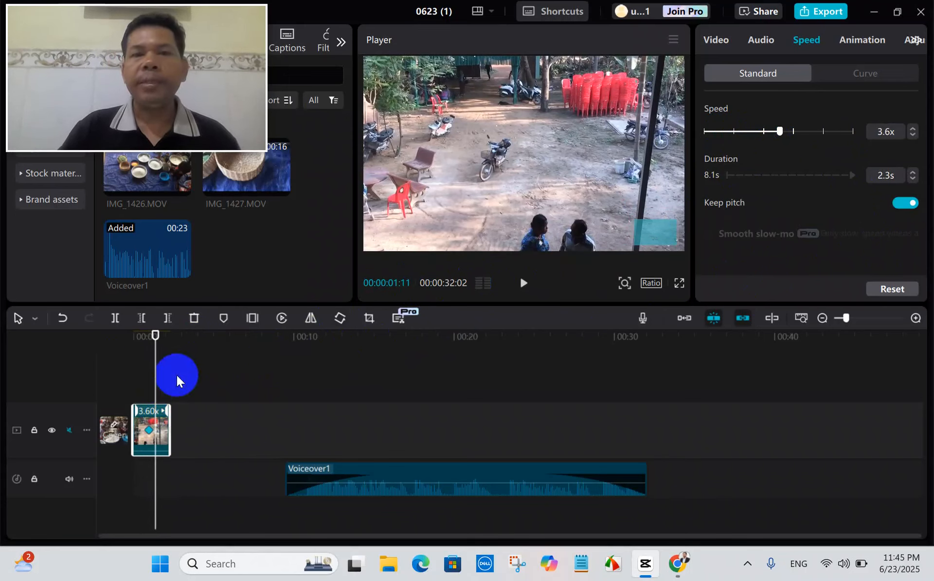
drag(150, 378, 127, 387)
key(space)
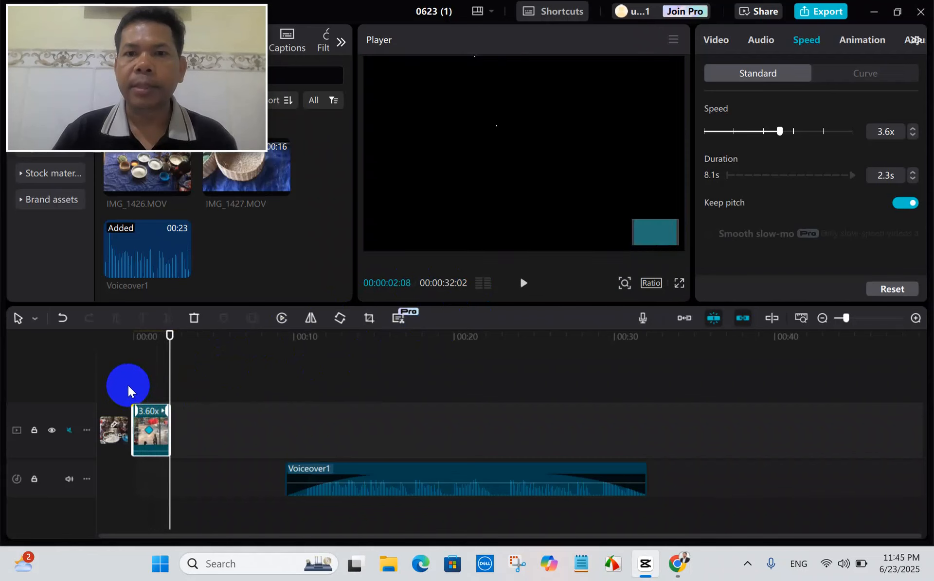
Slow the video clip down to 0.8x and play its opening seconds from the start.
drag(786, 130, 728, 145)
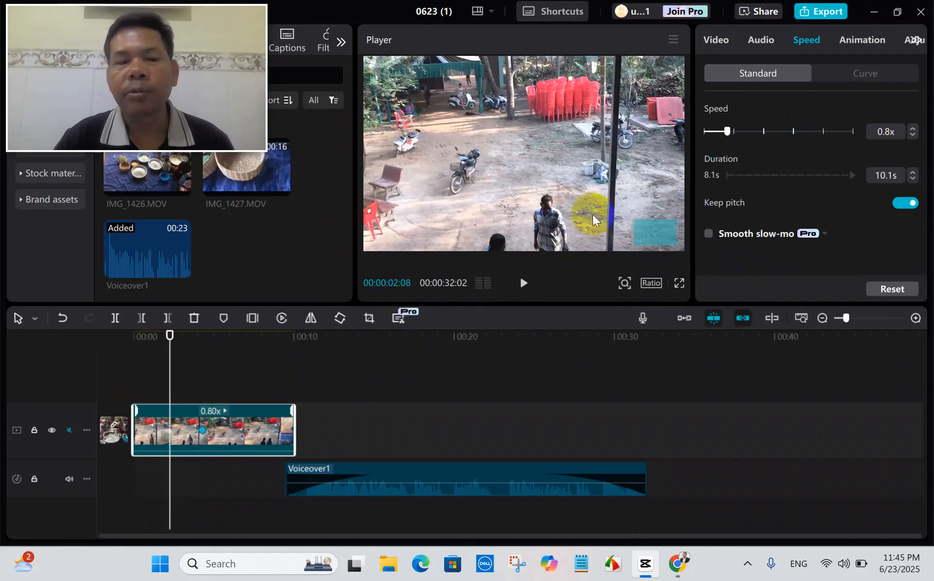
drag(171, 365, 131, 379)
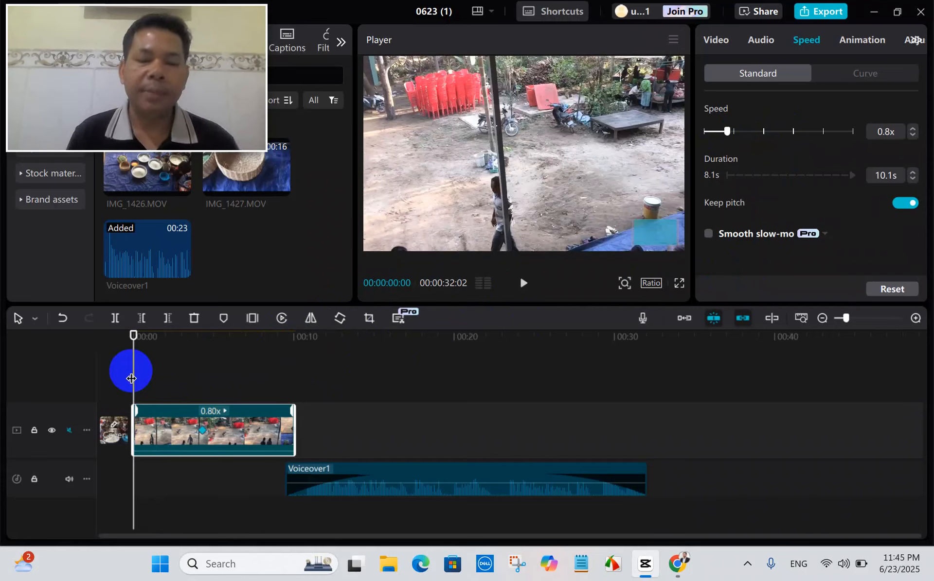
key(space)
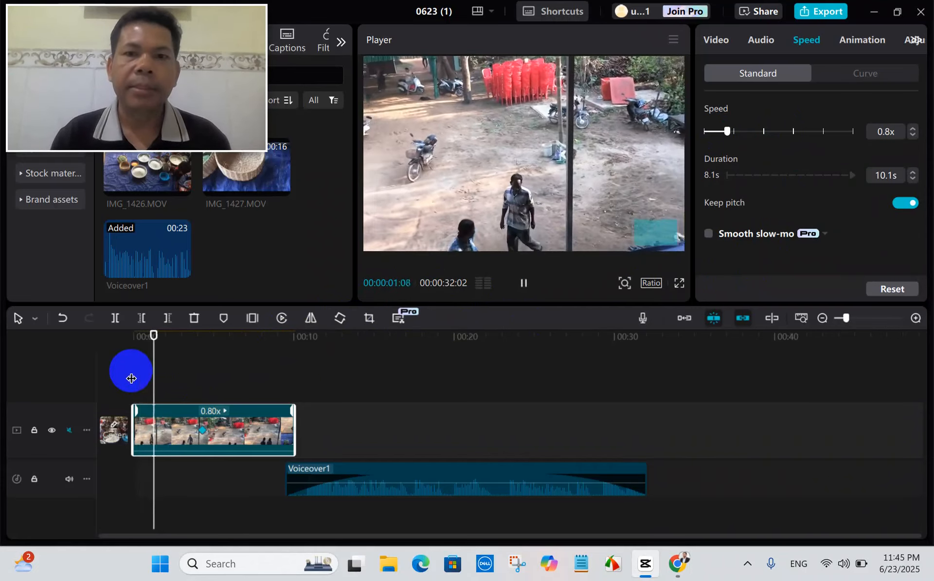
key(space)
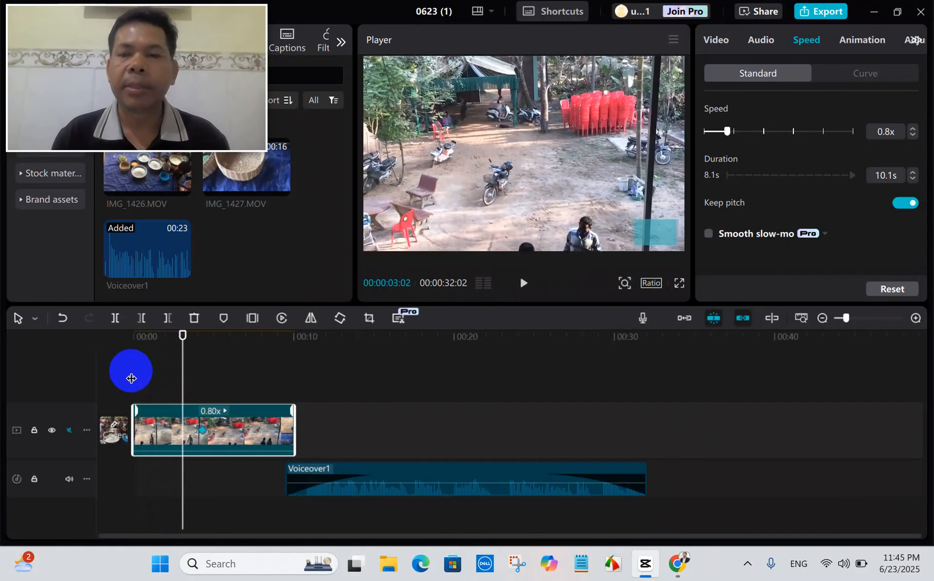
Set the video clip's speed to 1.0x and check the remaining standard speed options.
drag(726, 131, 749, 141)
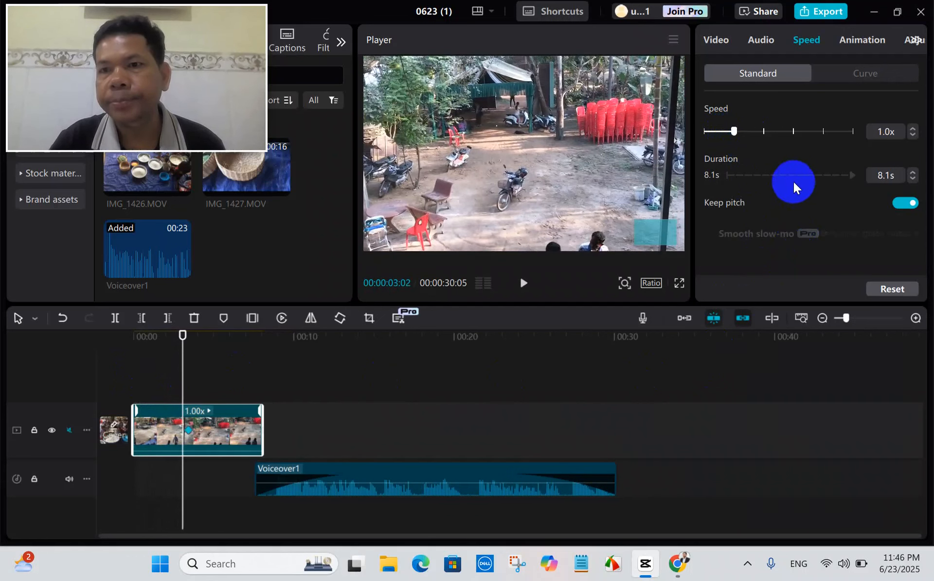
scroll(792, 182, down, 1)
scroll(792, 182, up, 1)
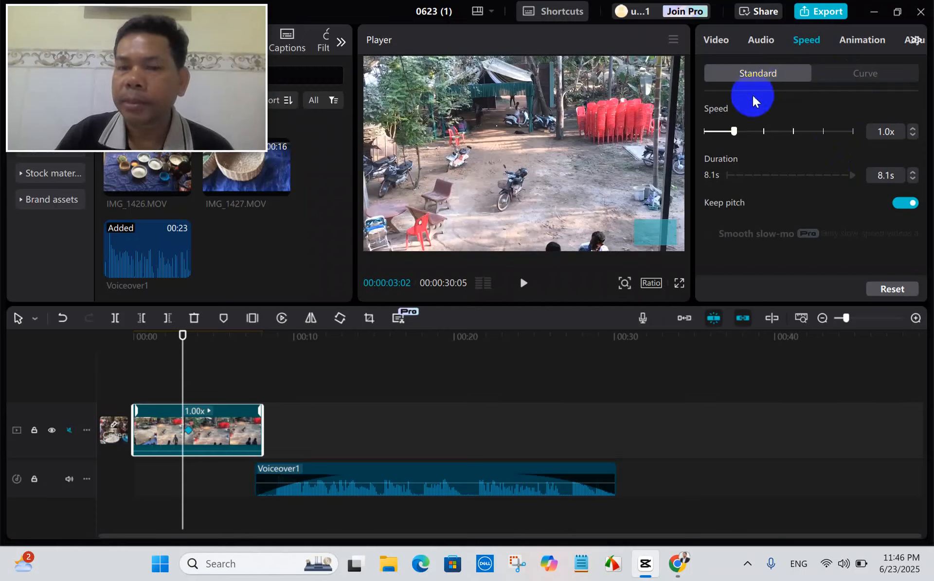
Apply the Montage speed curve to the video clip and play the clip through from the start.
click(862, 77)
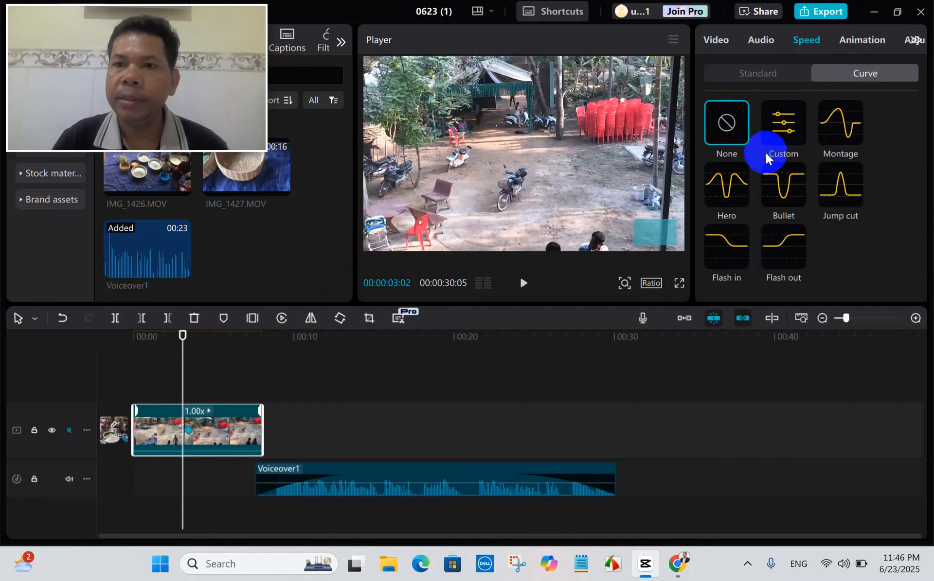
click(828, 133)
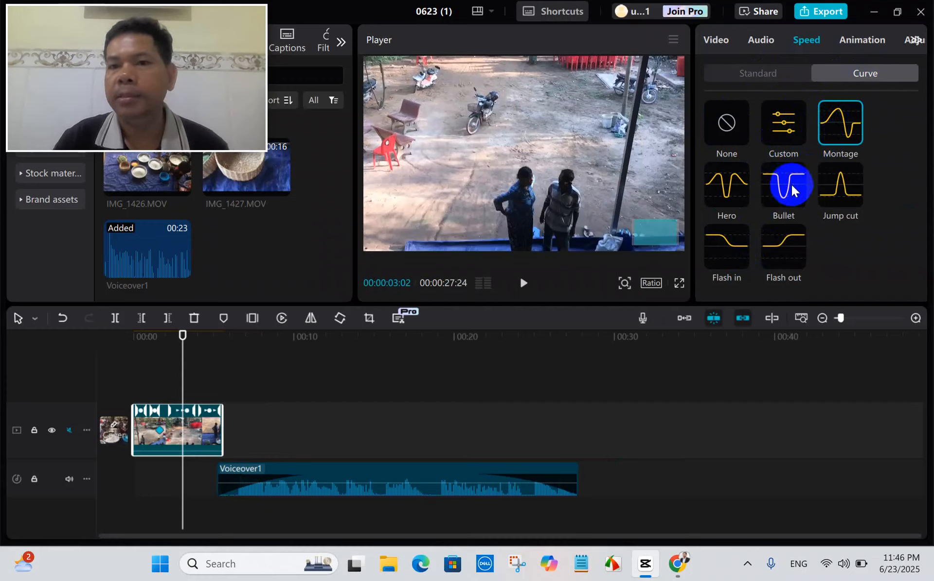
drag(187, 351, 126, 357)
key(space)
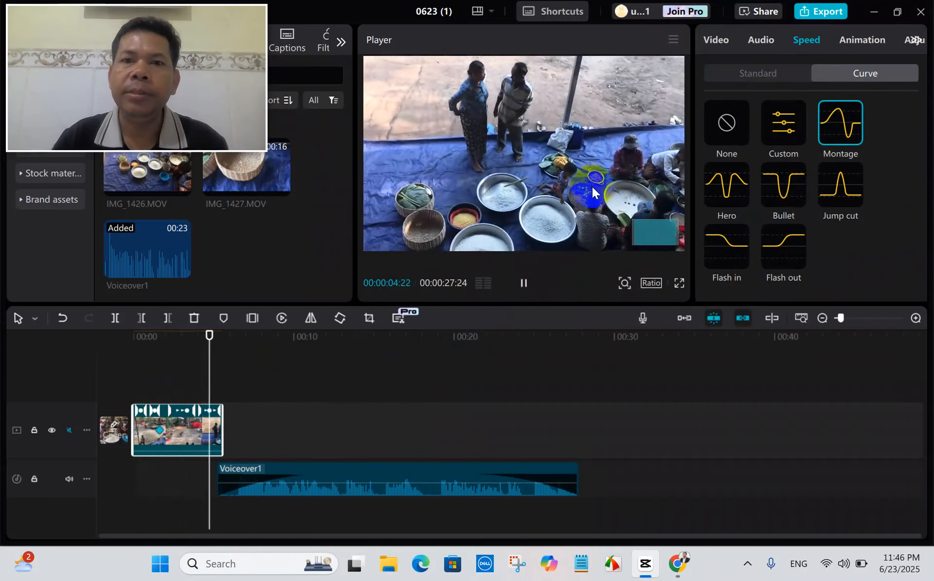
key(space)
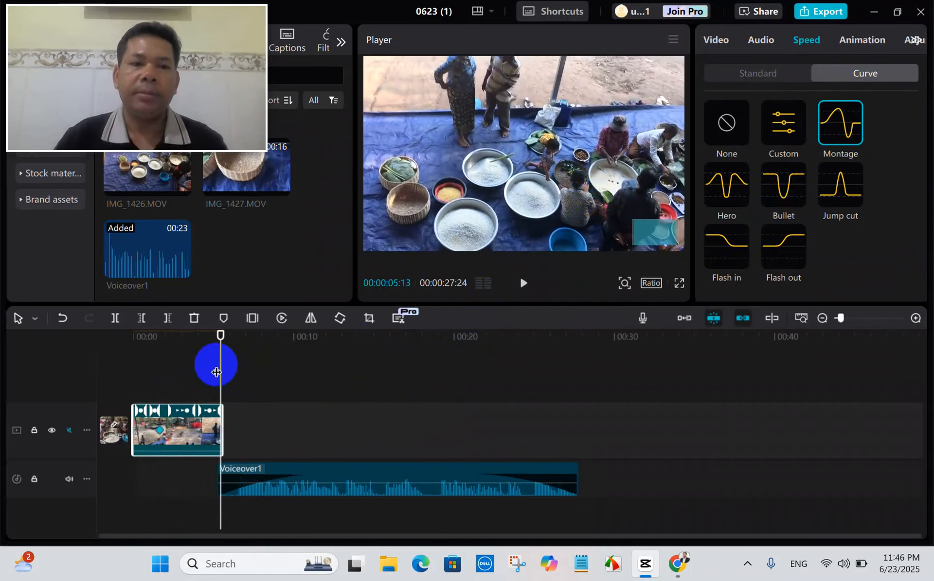
drag(219, 364, 189, 375)
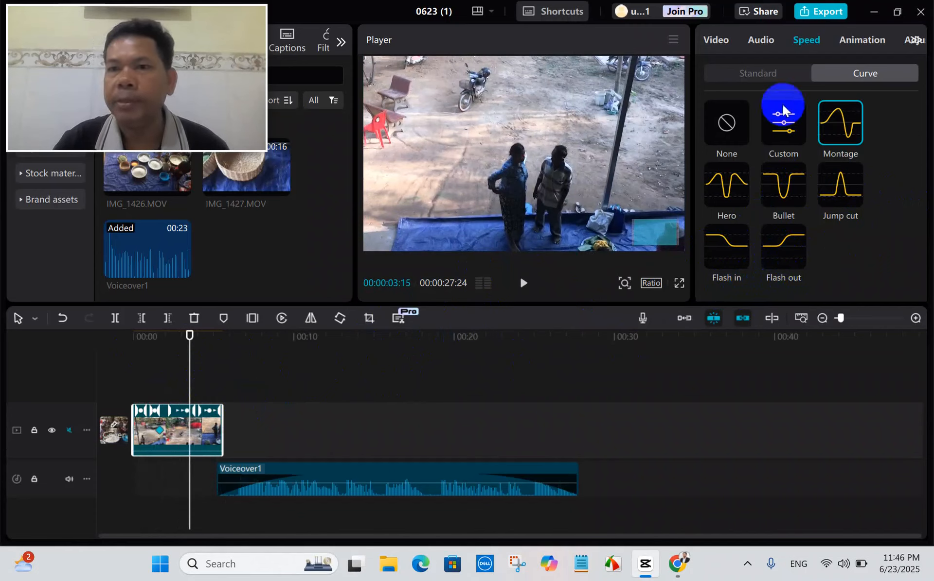
click(768, 75)
scroll(798, 208, down, 1)
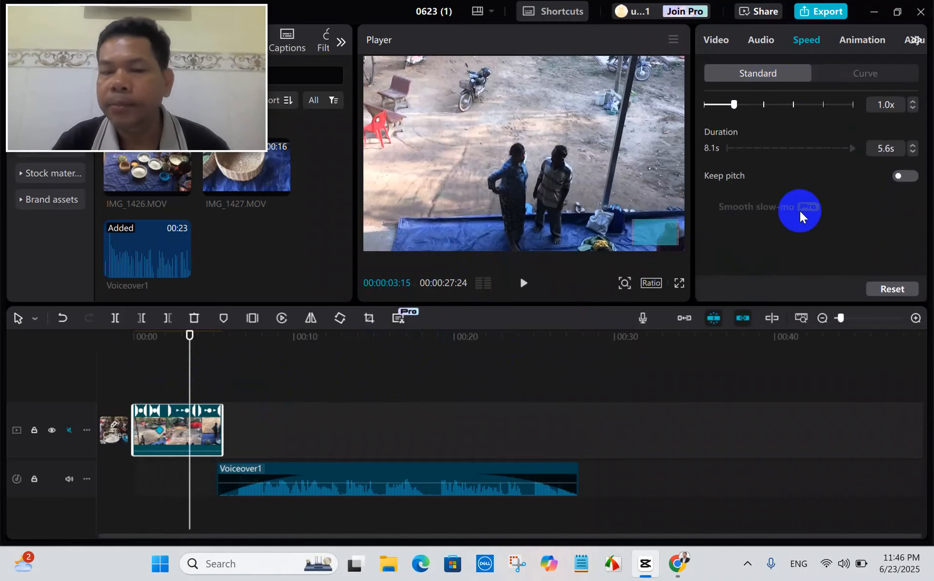
scroll(800, 211, up, 1)
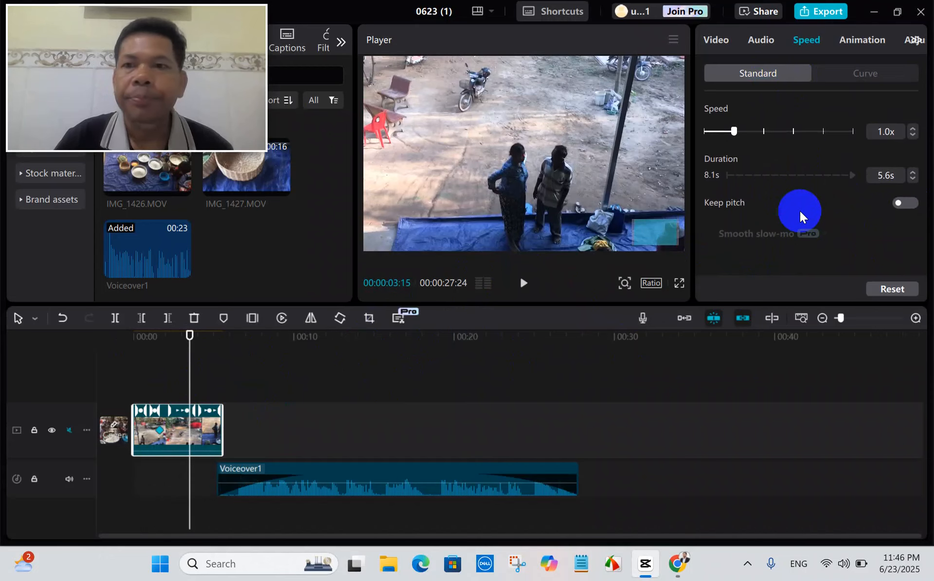
scroll(792, 219, down, 1)
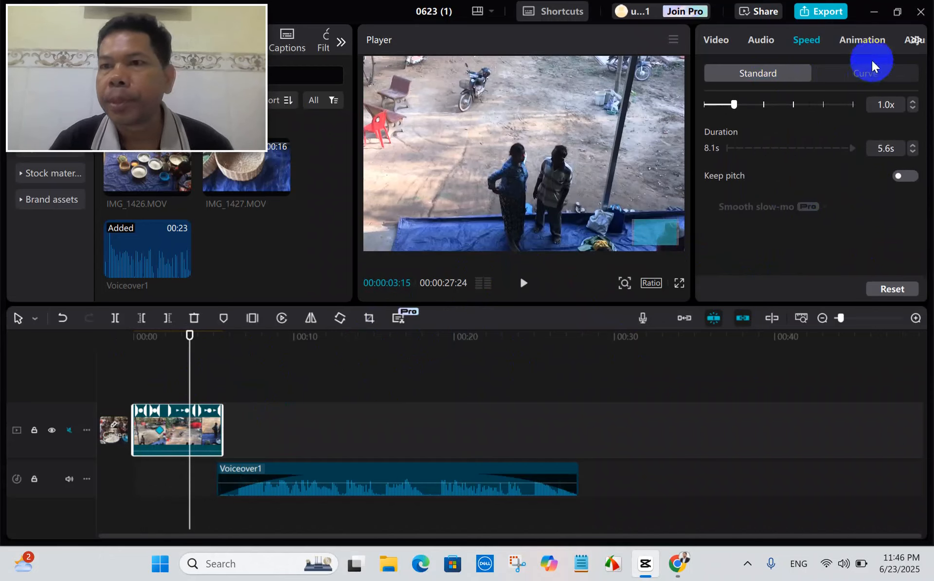
Apply the "Anim...rame" entrance animation with a 1.0 s duration to the video clip and play it from the start.
click(867, 40)
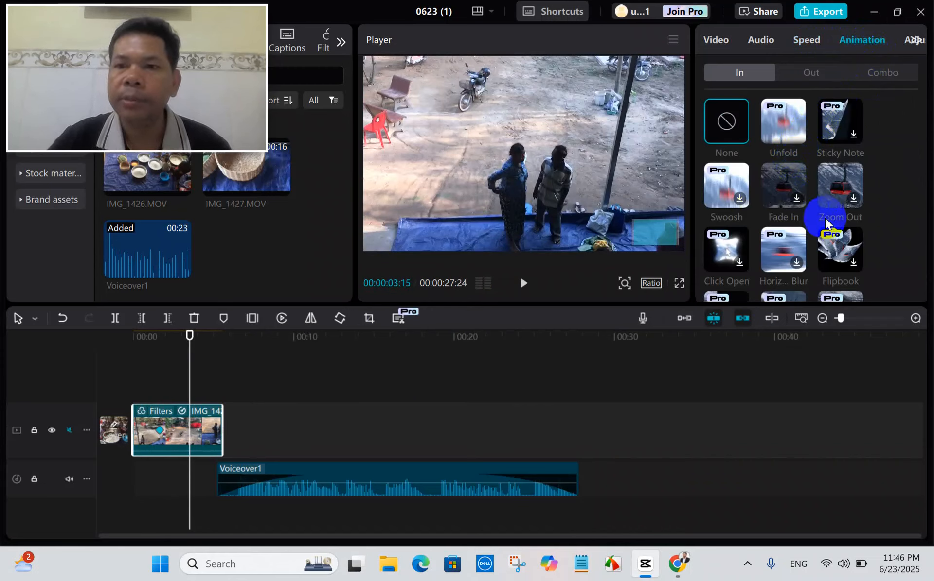
scroll(822, 215, down, 4)
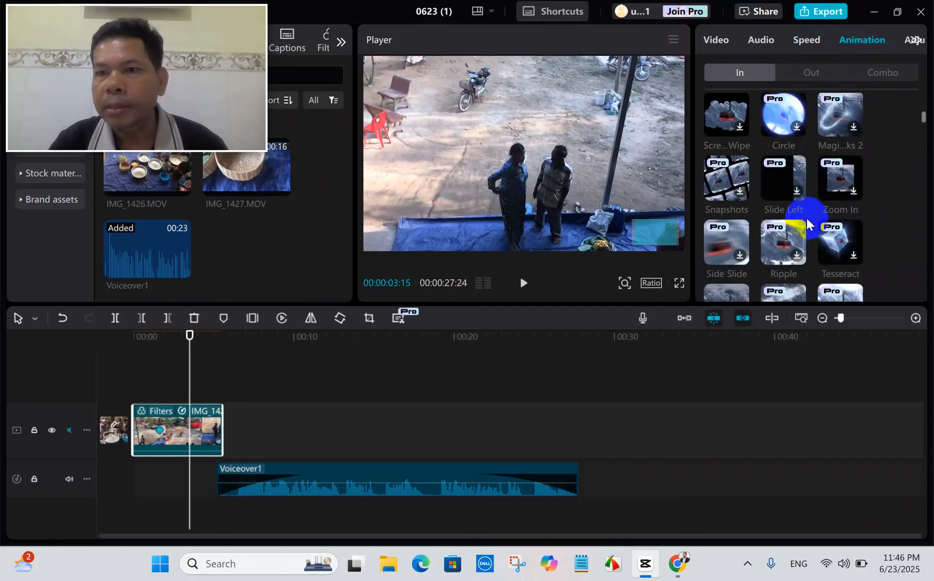
scroll(806, 217, down, 3)
scroll(806, 220, down, 2)
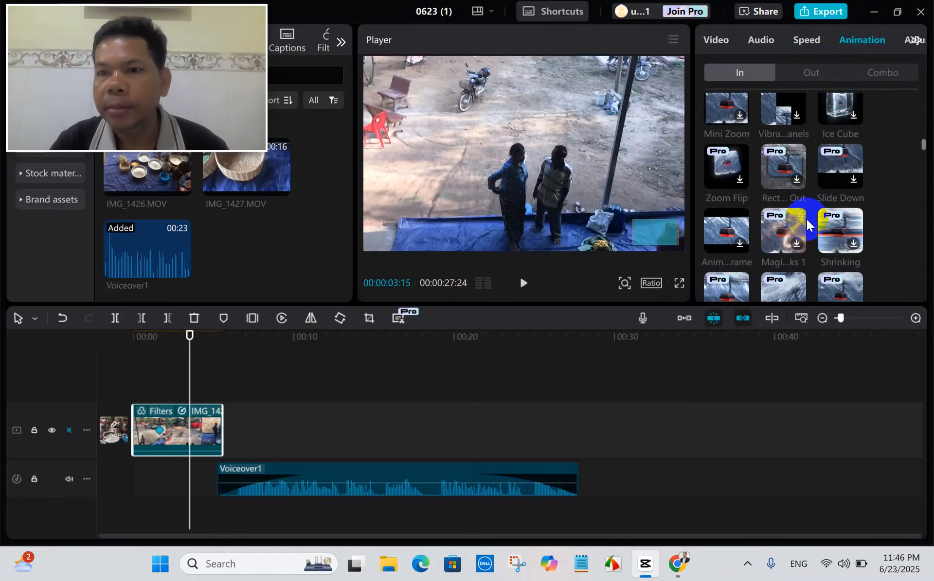
click(737, 244)
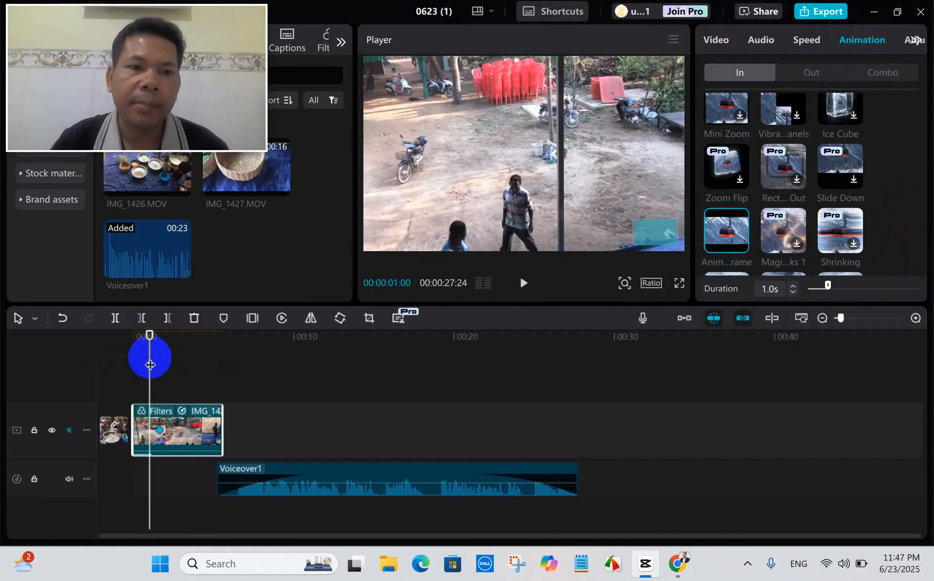
drag(150, 356, 125, 357)
key(space)
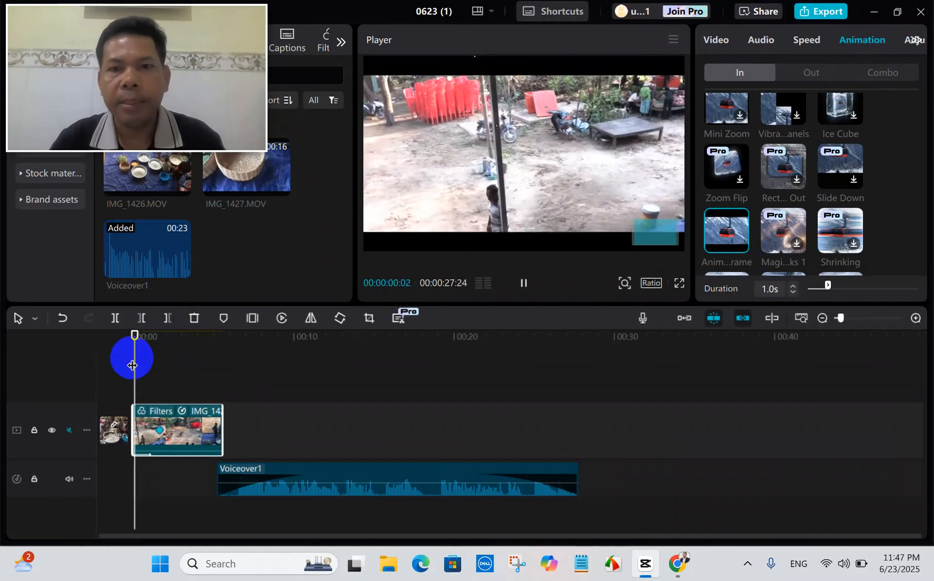
Look through the remaining entrance animations for the video clip and return the playhead to the start of the timeline.
scroll(821, 235, down, 5)
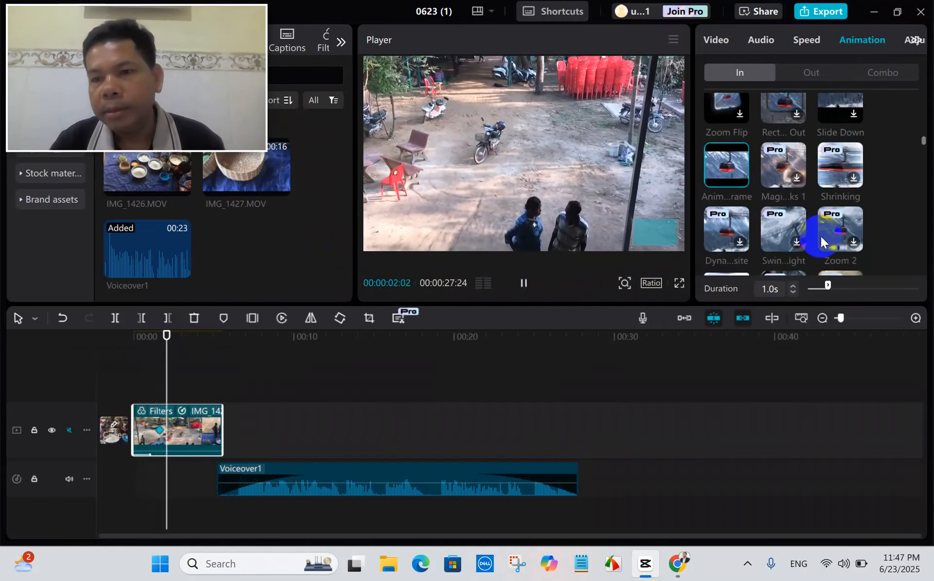
scroll(820, 235, down, 5)
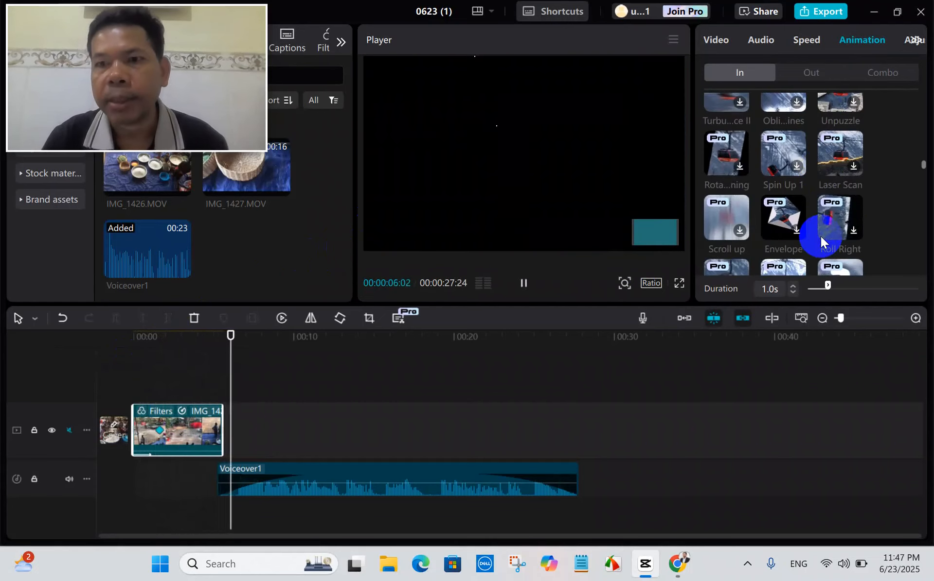
scroll(820, 236, down, 5)
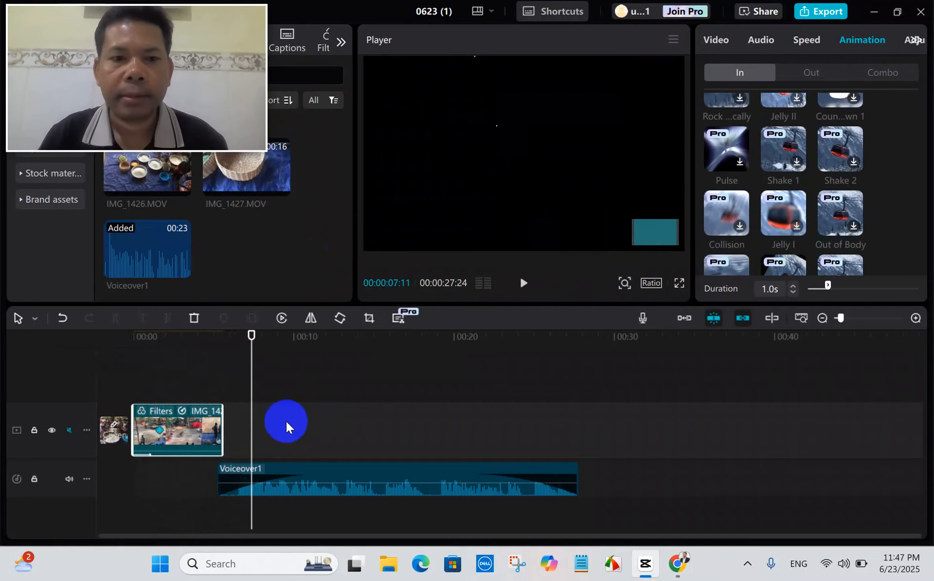
drag(250, 417, 132, 418)
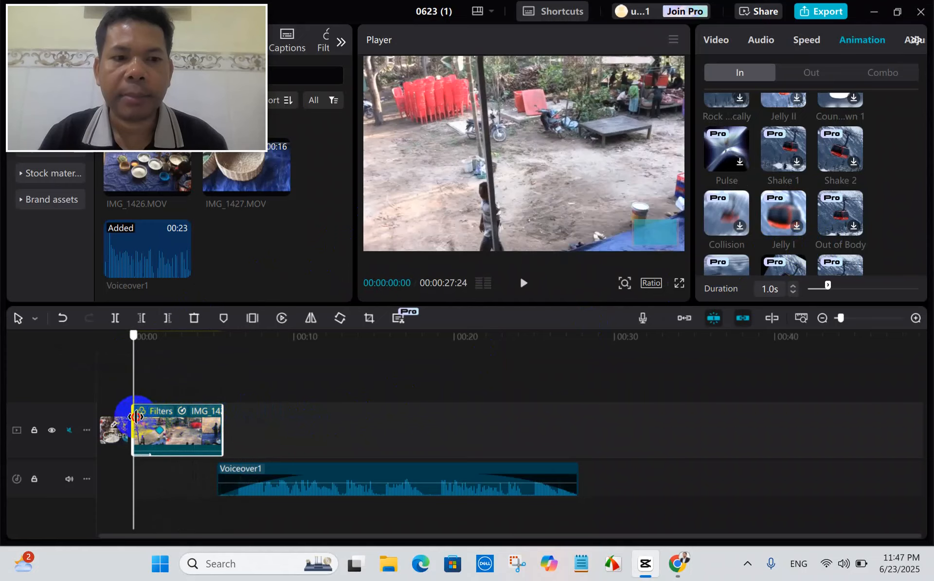
scroll(827, 224, down, 3)
scroll(827, 225, down, 5)
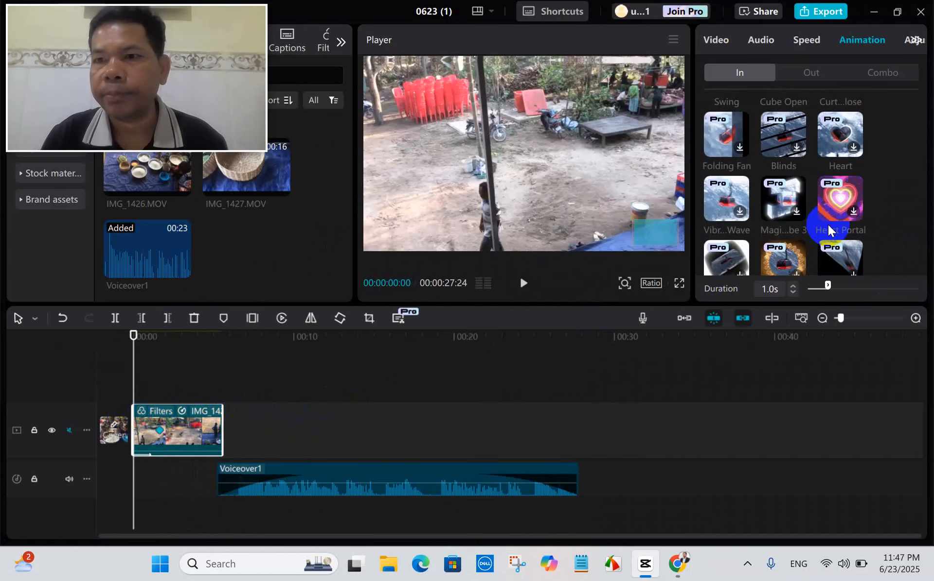
scroll(828, 226, down, 4)
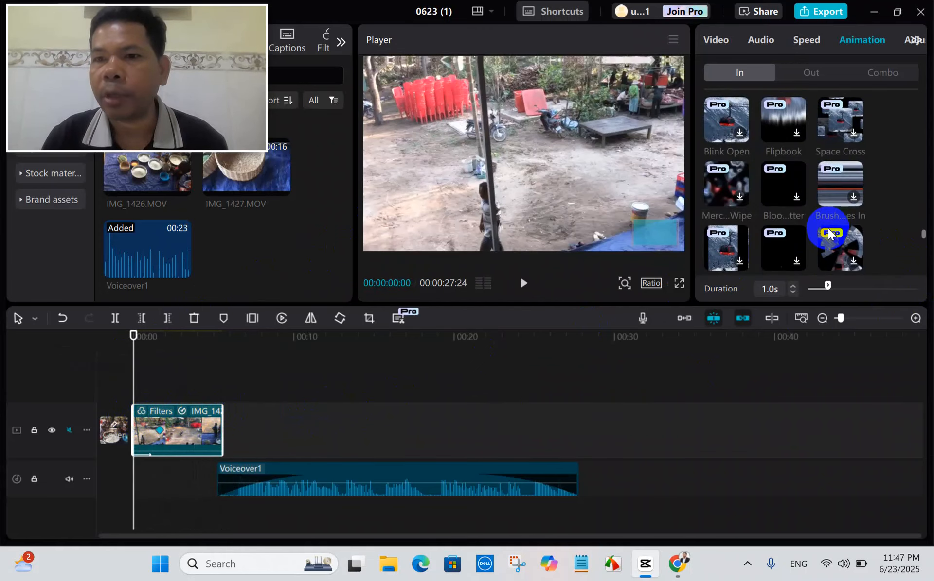
scroll(829, 231, down, 3)
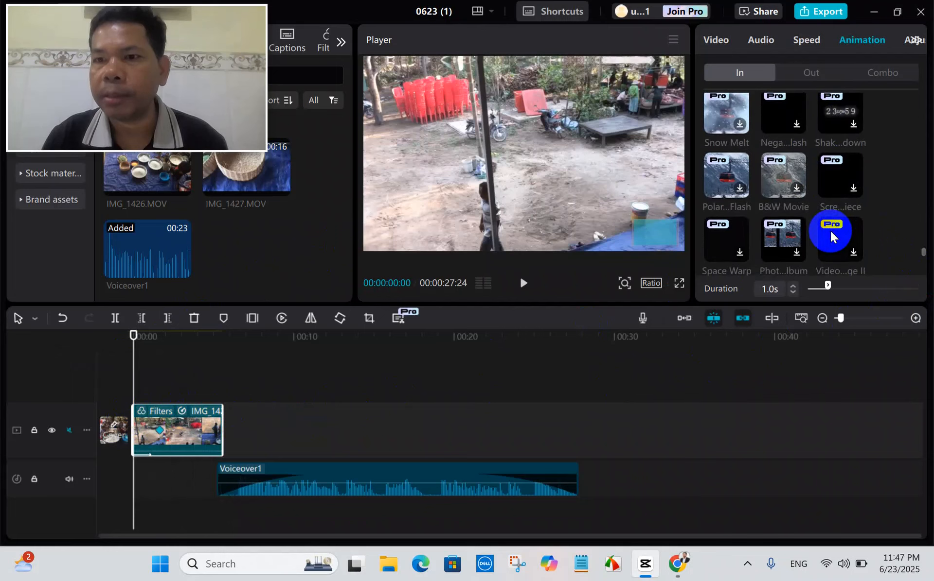
scroll(830, 230, down, 3)
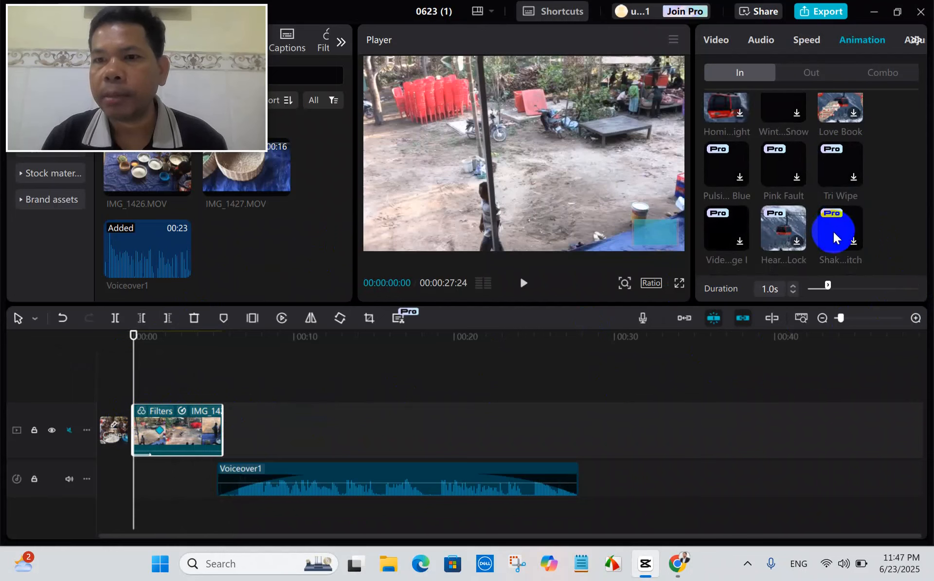
Apply the Puzzle entrance animation to the video clip and play its opening from the start.
scroll(809, 241, up, 5)
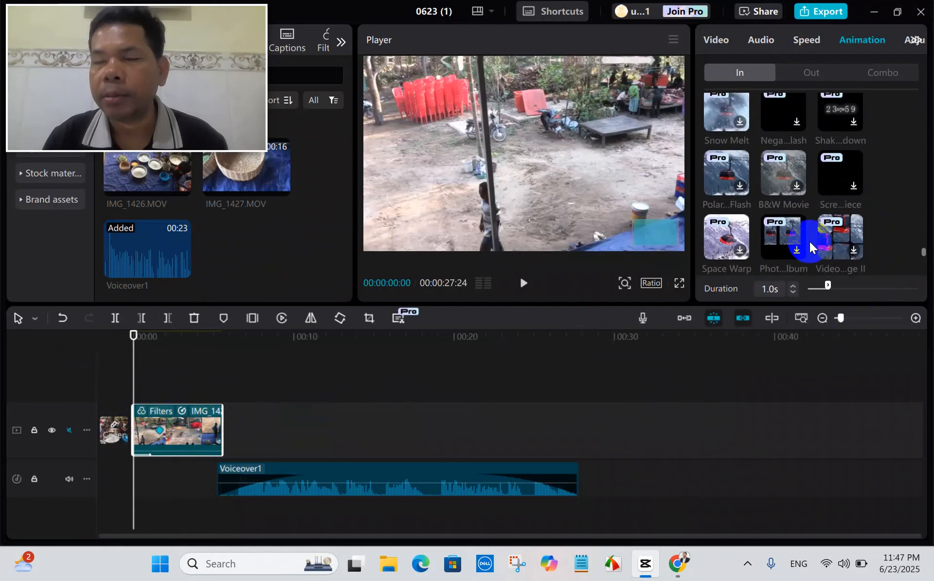
scroll(809, 241, up, 3)
scroll(809, 240, up, 4)
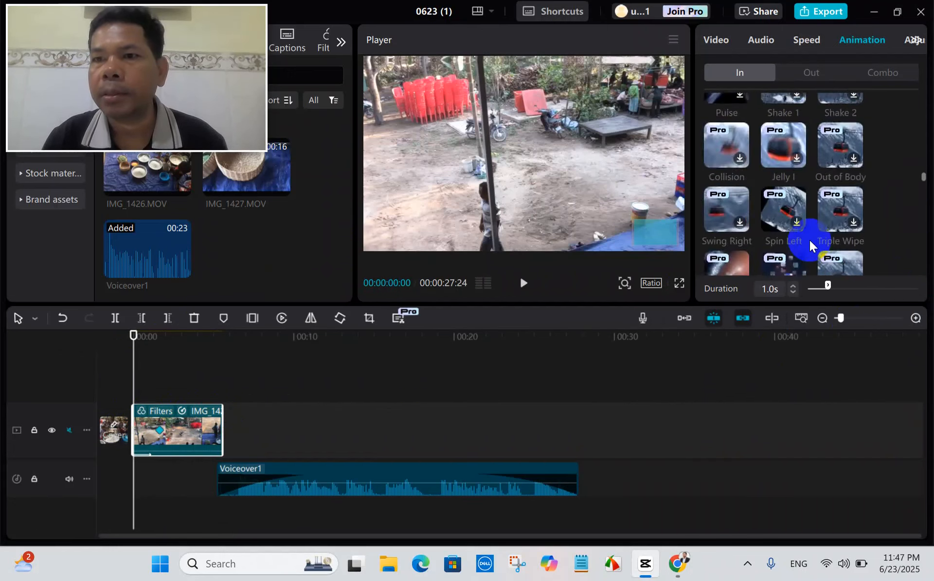
scroll(809, 240, up, 3)
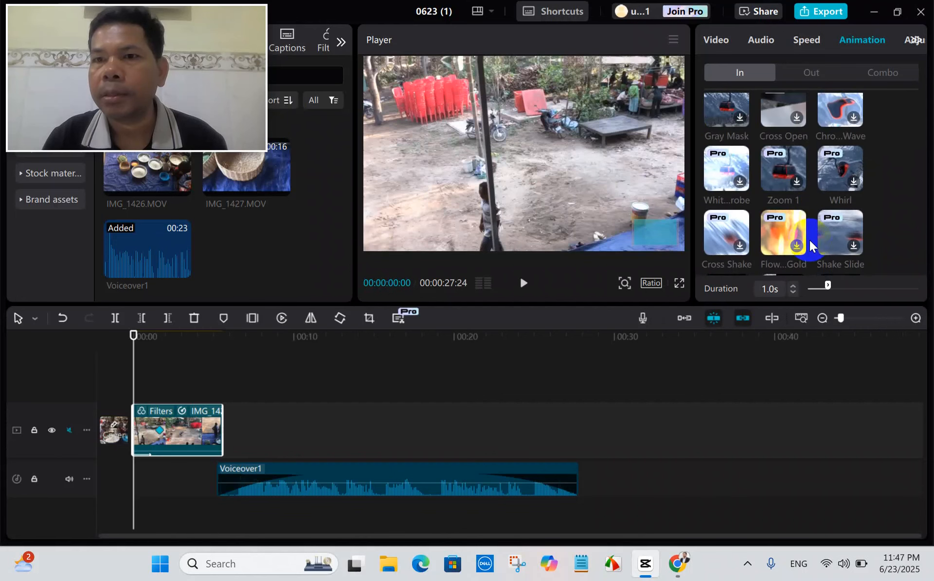
scroll(809, 240, up, 1)
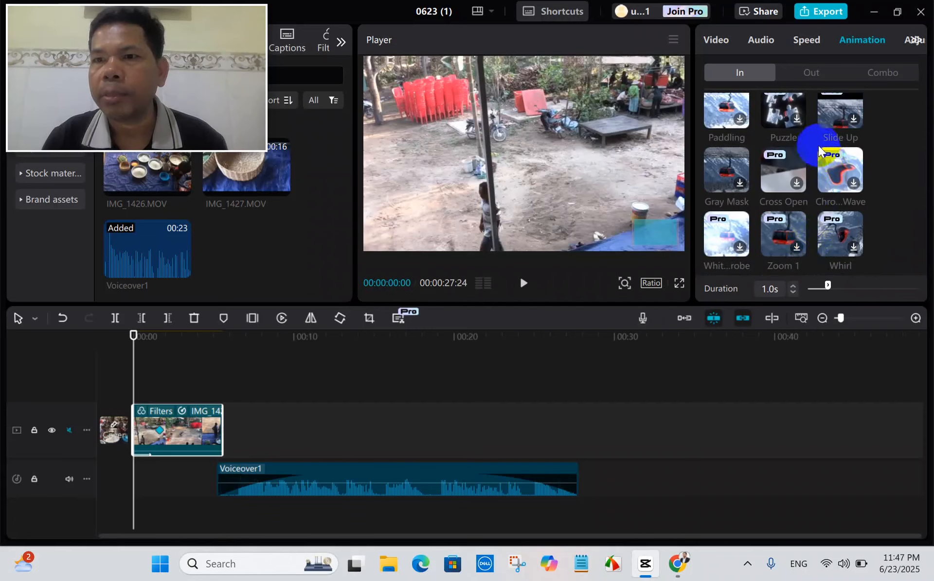
click(796, 120)
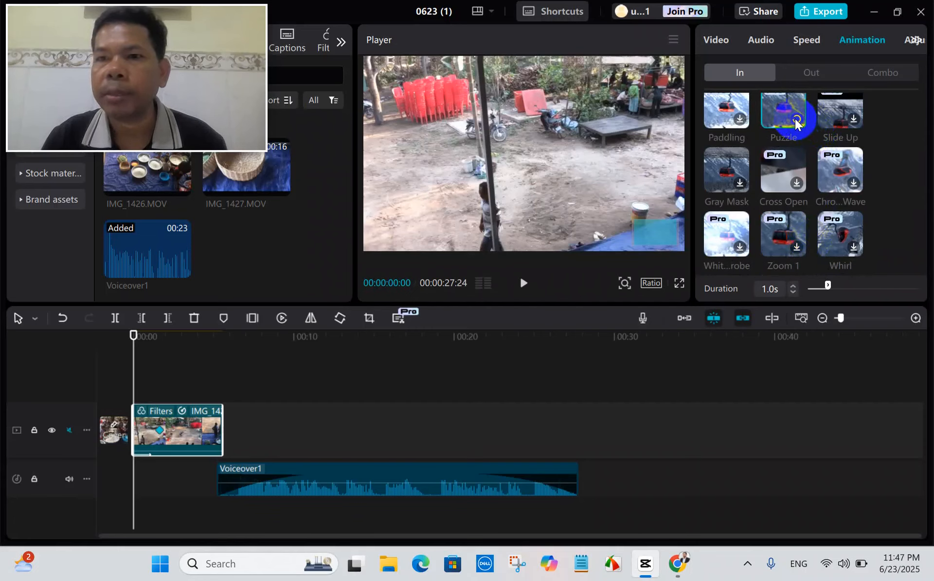
click(547, 285)
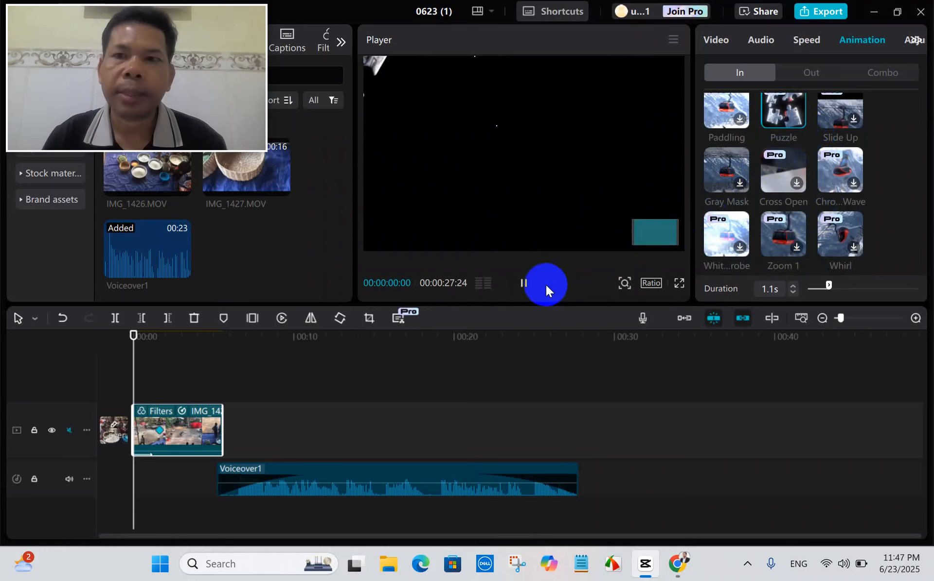
key(space)
key(space)
drag(167, 372, 132, 365)
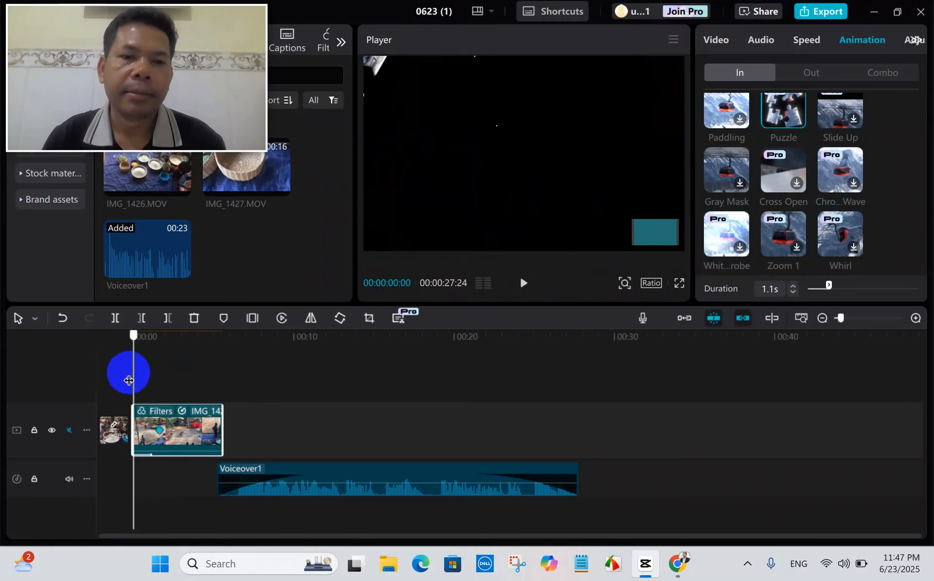
key(space)
key(space)
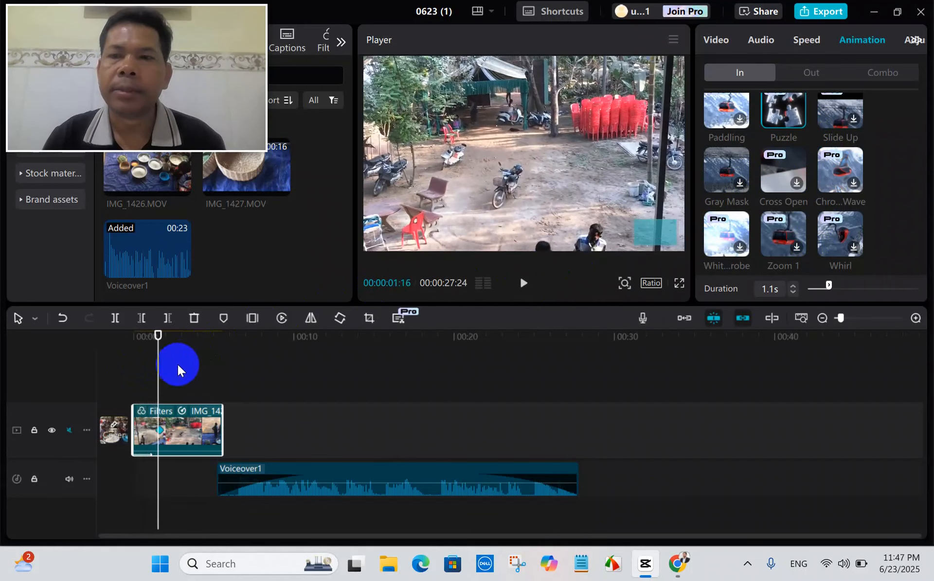
Reveal the clip's further property categories, Adjustment and AI stylize.
click(913, 41)
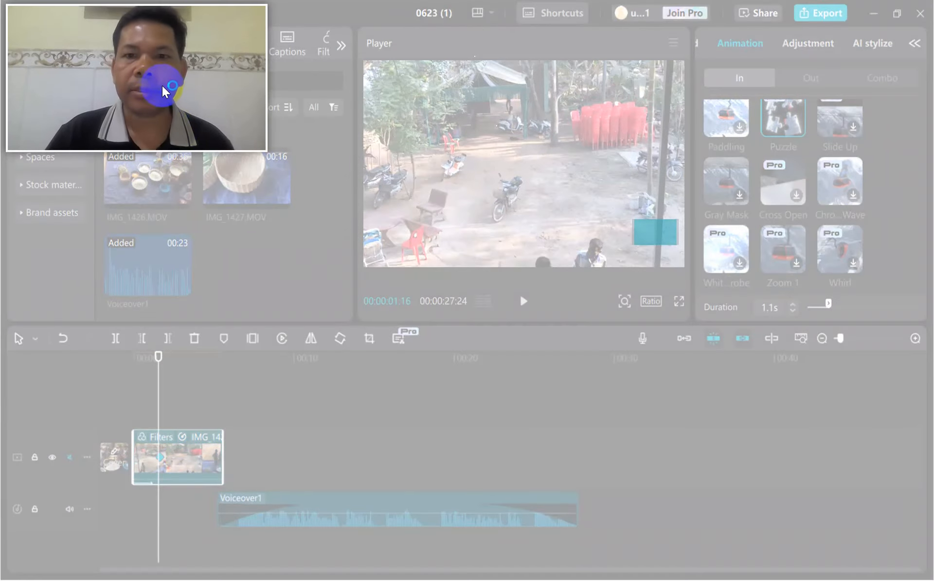
drag(167, 87, 808, 394)
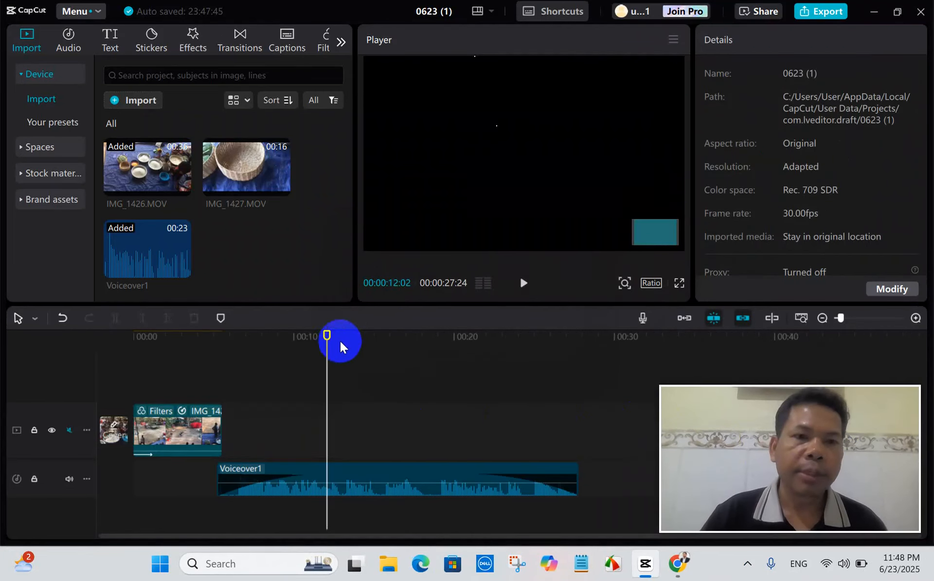
Delete the Voiceover1 audio and the video clip from the timeline.
click(367, 480)
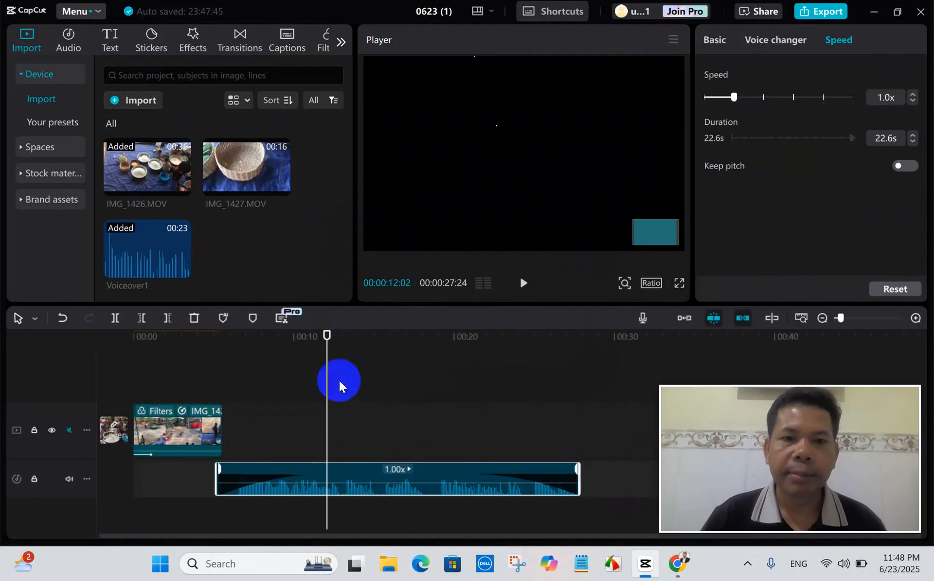
click(193, 318)
click(191, 442)
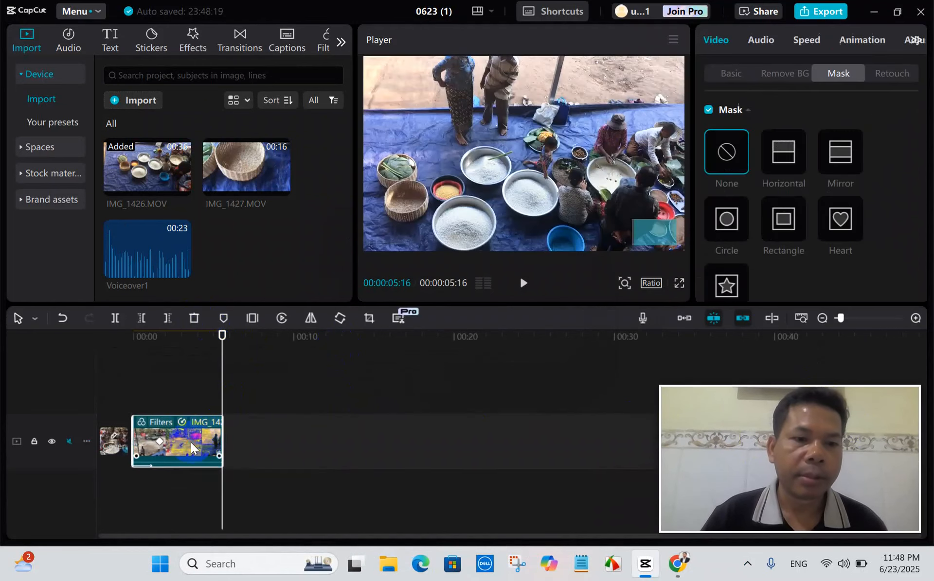
click(193, 318)
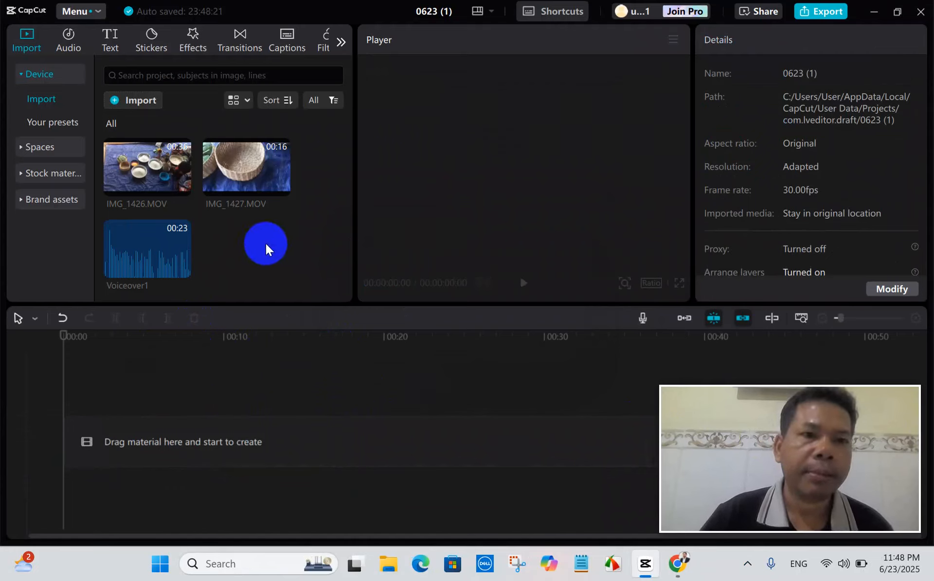
Import the videos IMG_1430, IMG_1431 and IMG_1432 from the learning video folder into the project media.
click(315, 232)
click(354, 222)
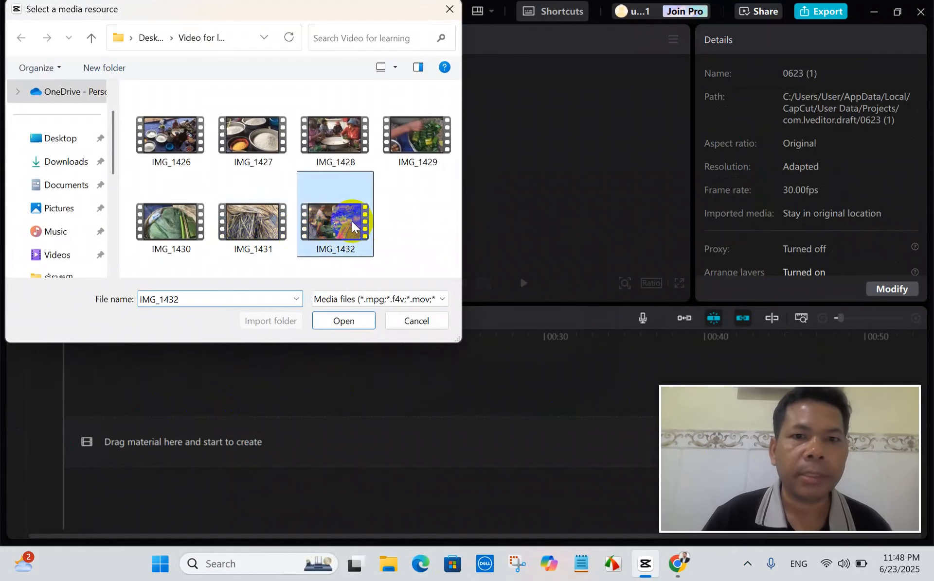
shift+click(413, 142)
shift+click(341, 136)
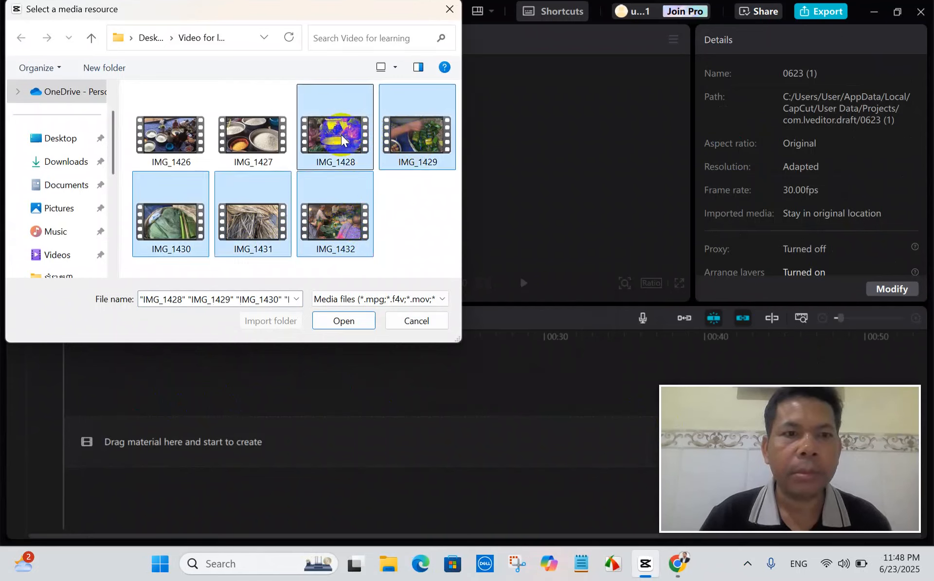
shift+click(171, 225)
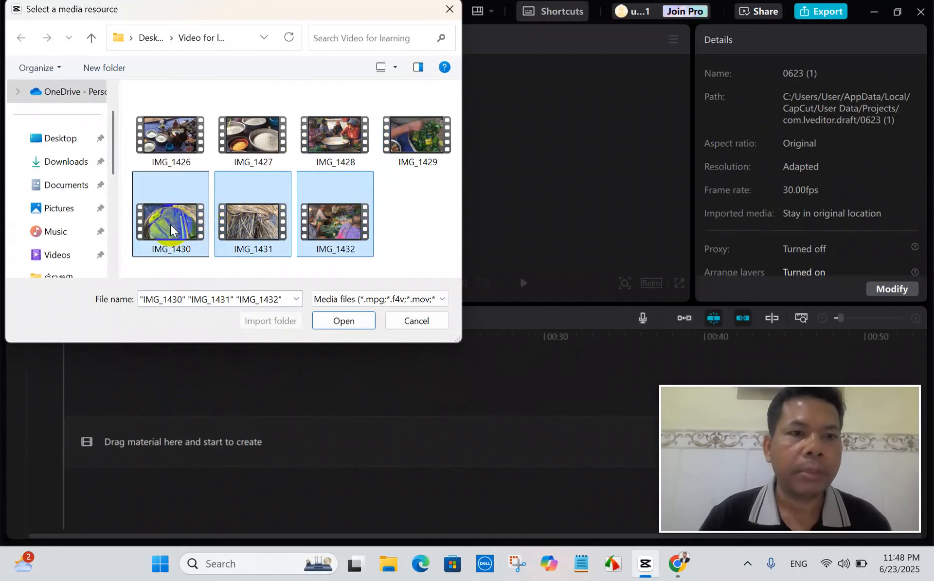
click(354, 323)
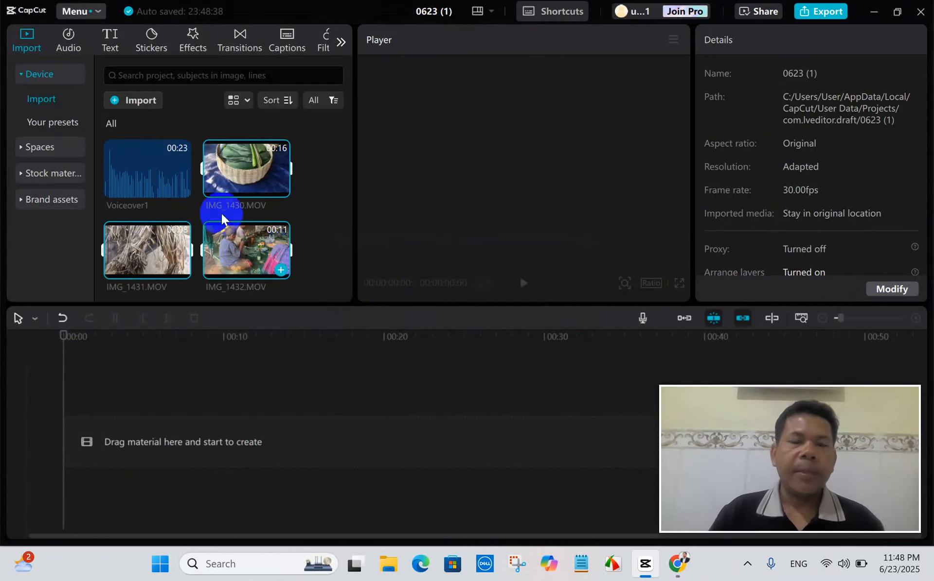
Add IMG_1426.MOV from the project media to the empty timeline.
scroll(224, 208, down, 2)
scroll(223, 211, up, 2)
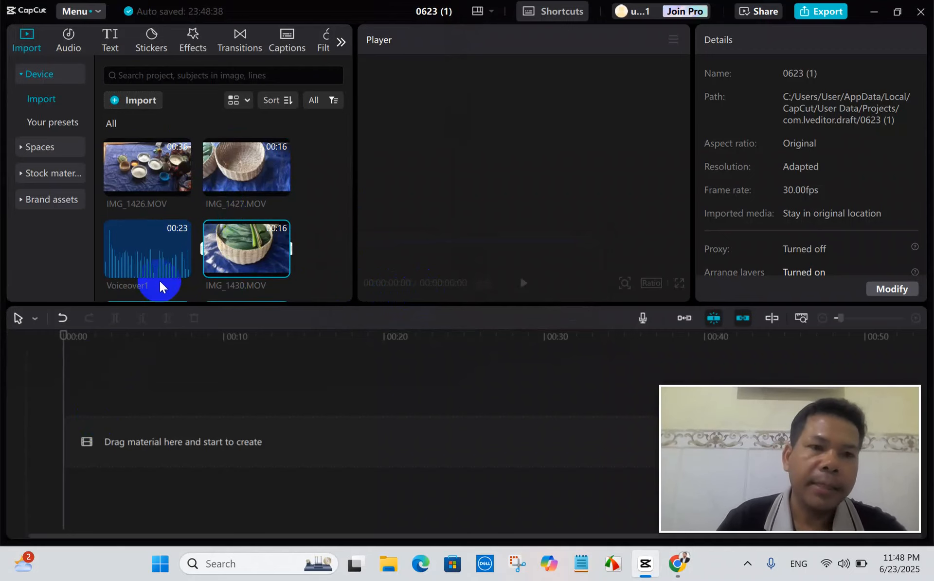
click(179, 185)
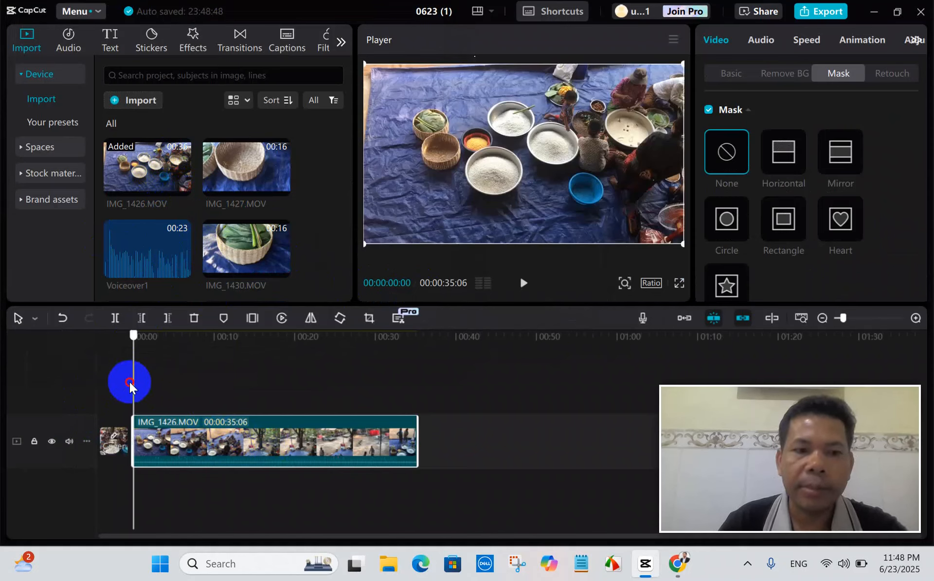
Place IMG_1427.MOV and IMG_1430.MOV end to end on the main track directly after IMG_1426.MOV.
drag(132, 377, 409, 387)
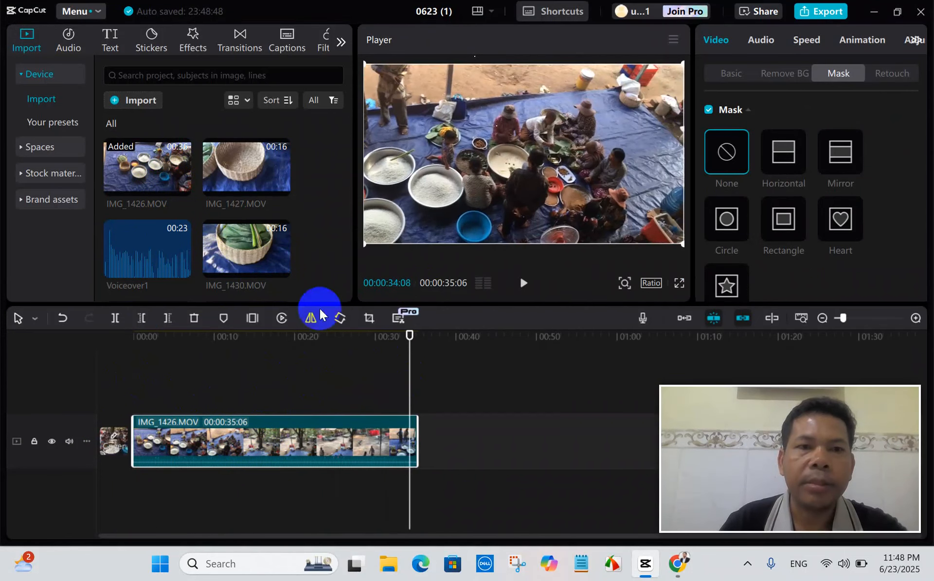
click(281, 187)
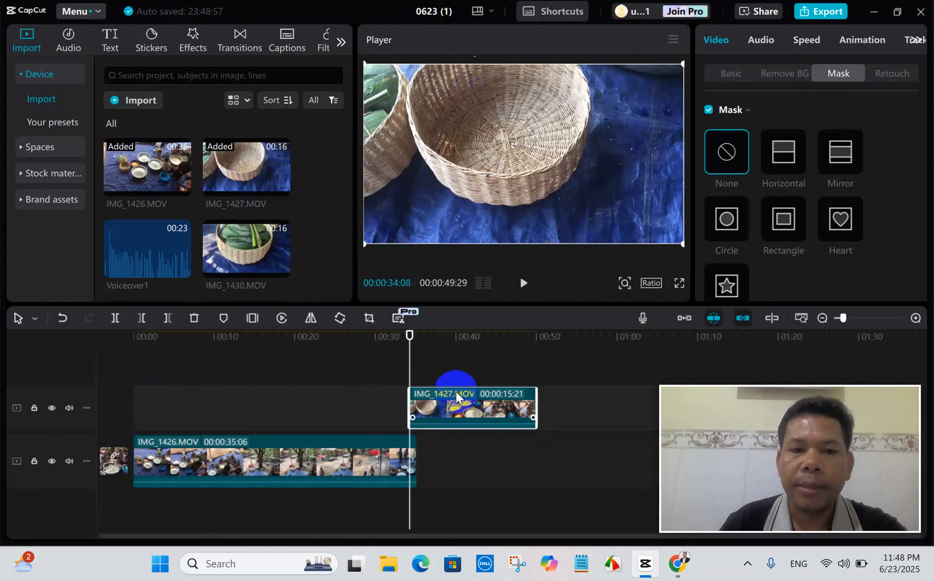
drag(455, 406, 462, 454)
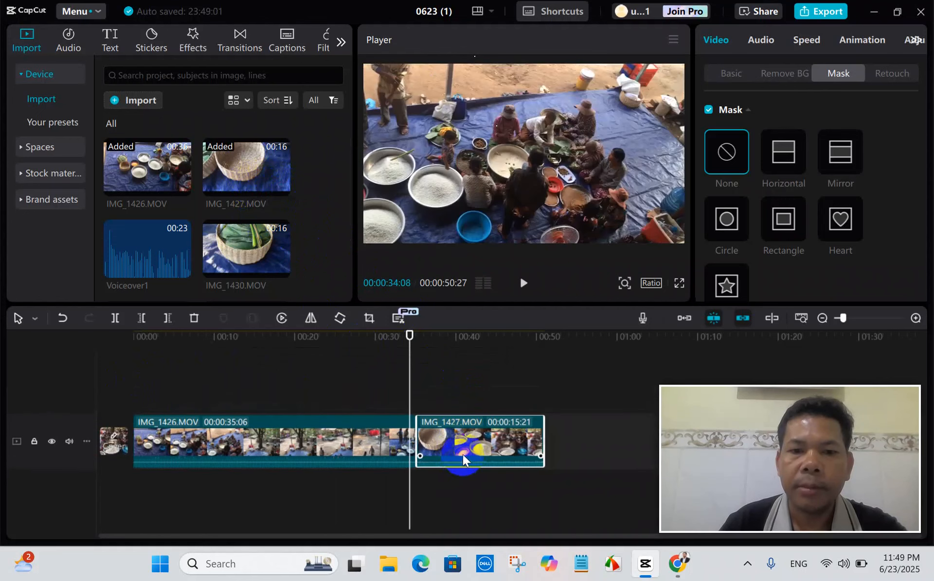
mouse_move(241, 249)
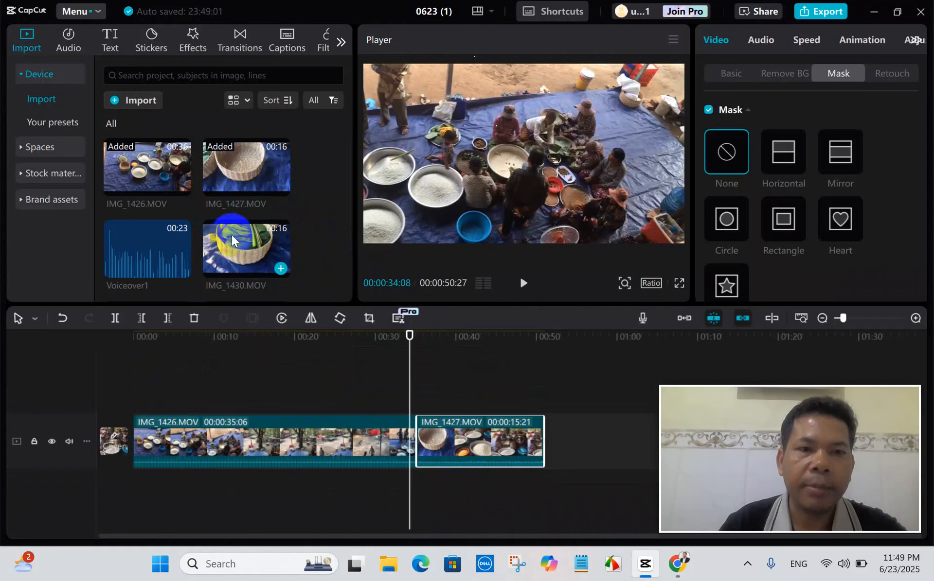
drag(231, 235, 547, 450)
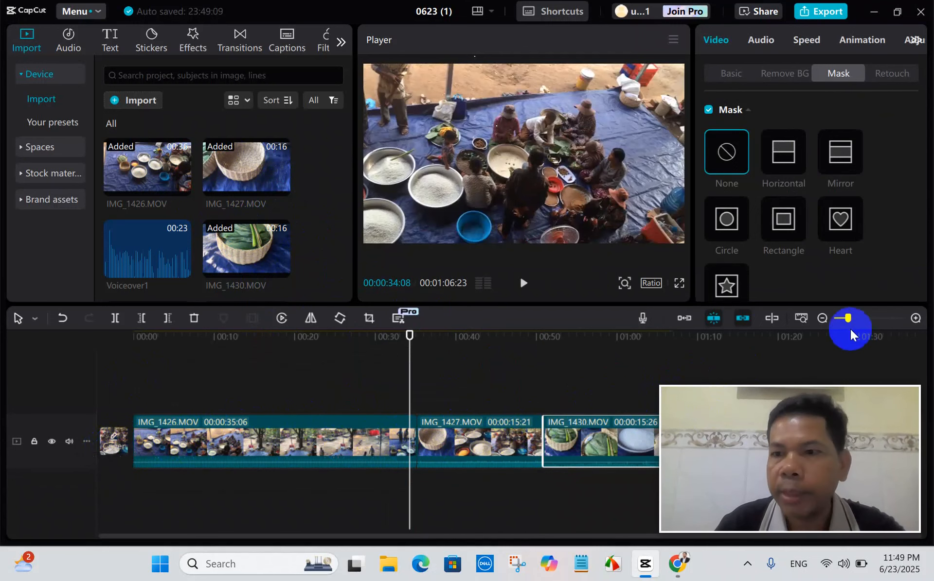
Zoom the timeline out to show all three clips compactly and move the playhead to about 4 seconds.
click(823, 318)
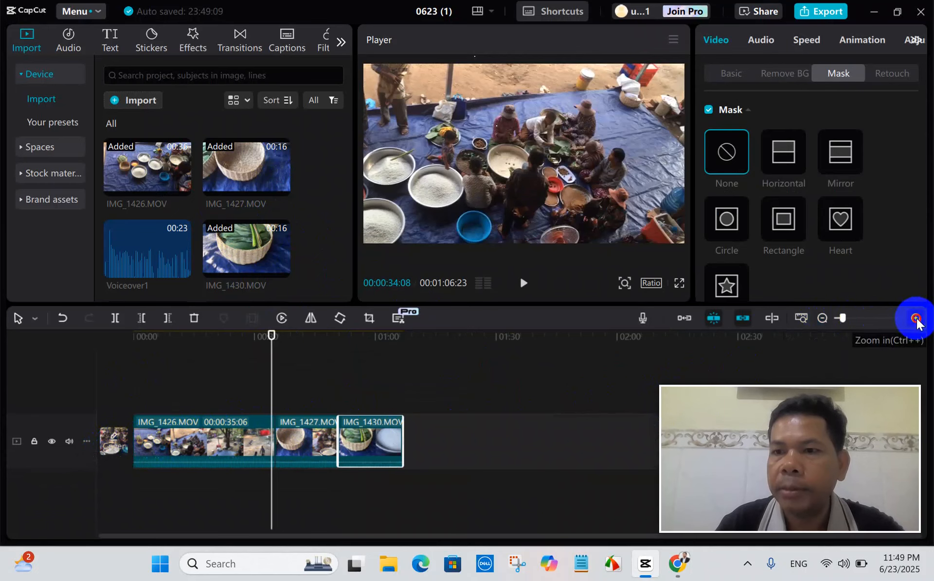
click(916, 319)
click(822, 319)
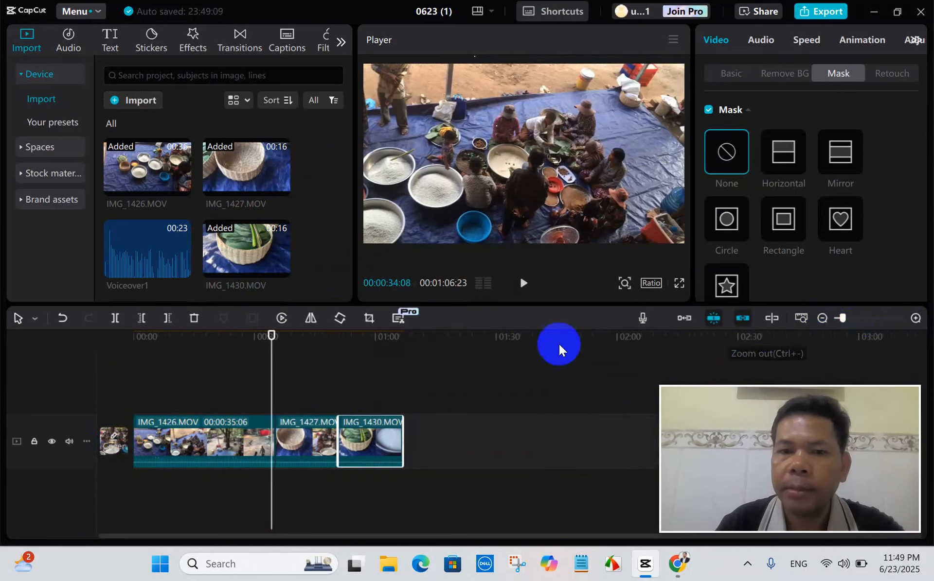
drag(276, 368, 147, 377)
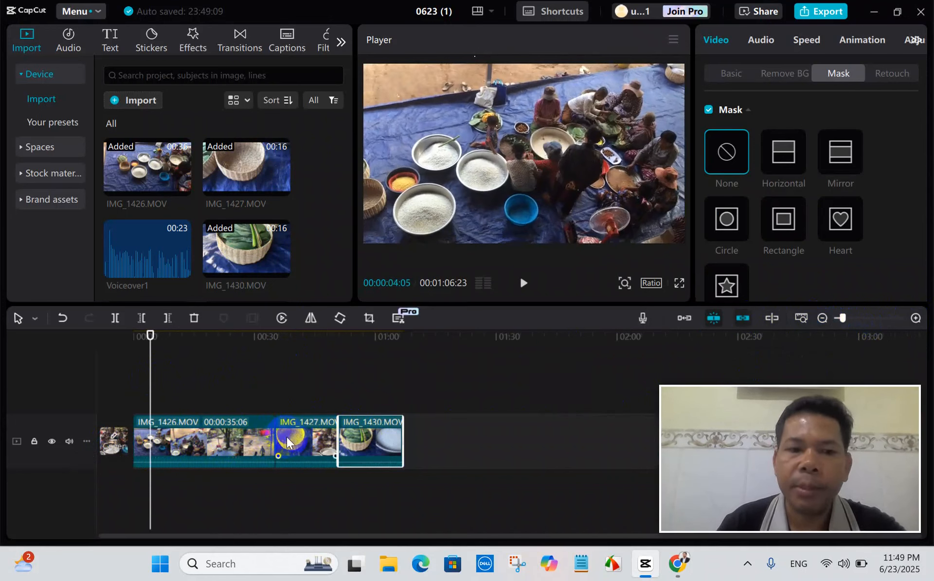
Set the main track's height to Tall.
click(913, 317)
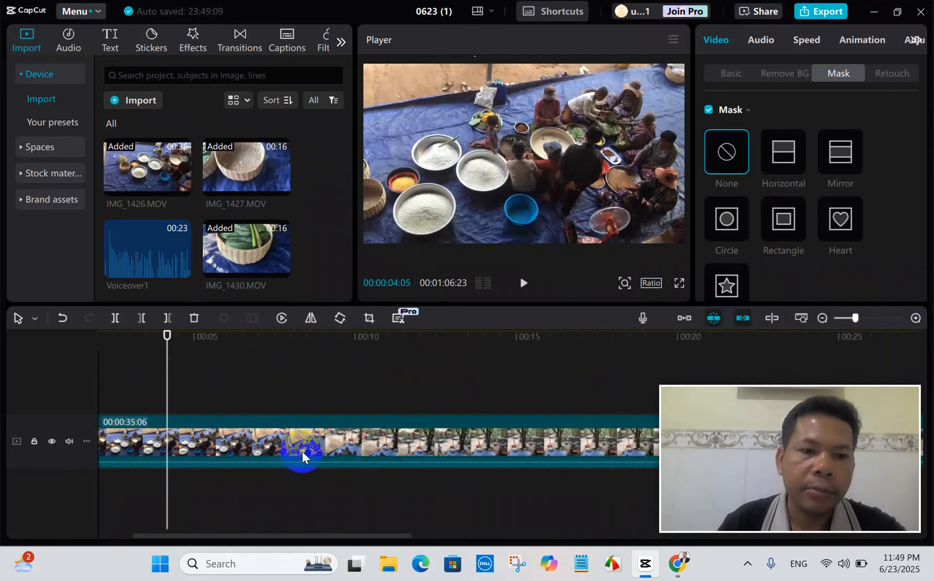
click(823, 318)
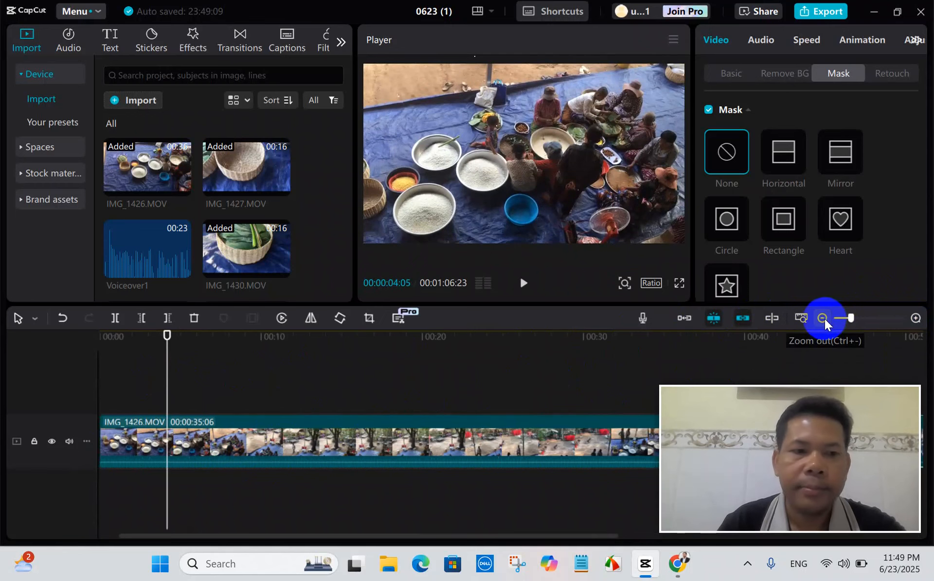
click(823, 319)
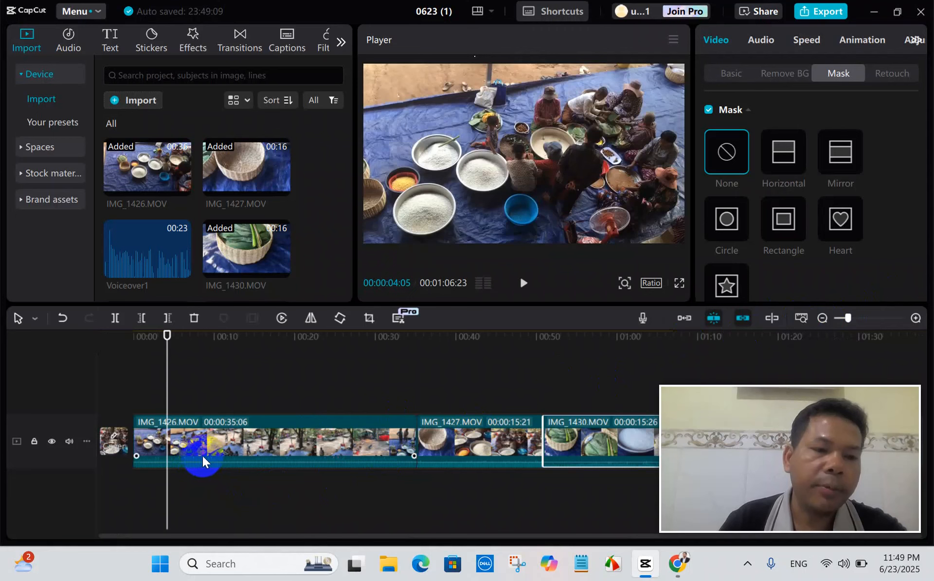
click(86, 443)
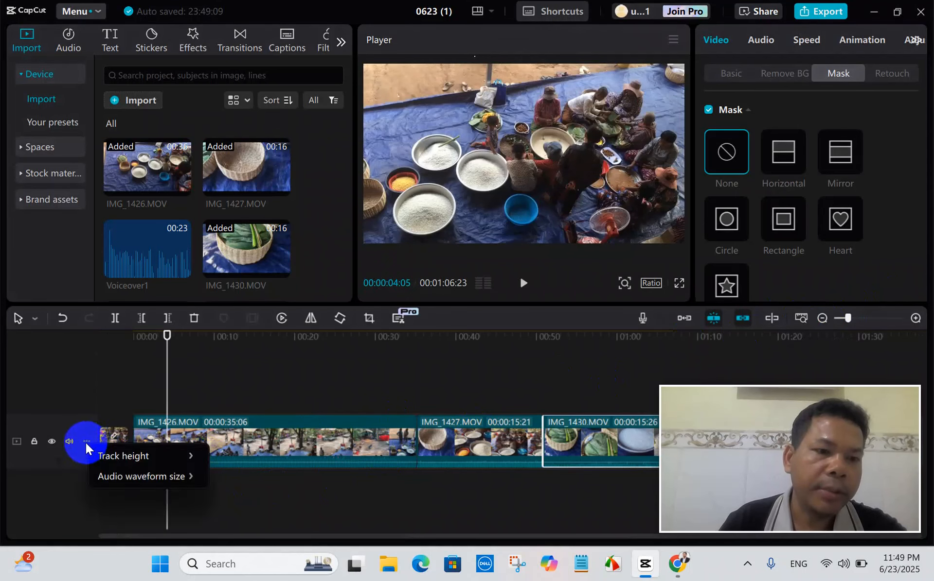
mouse_move(173, 457)
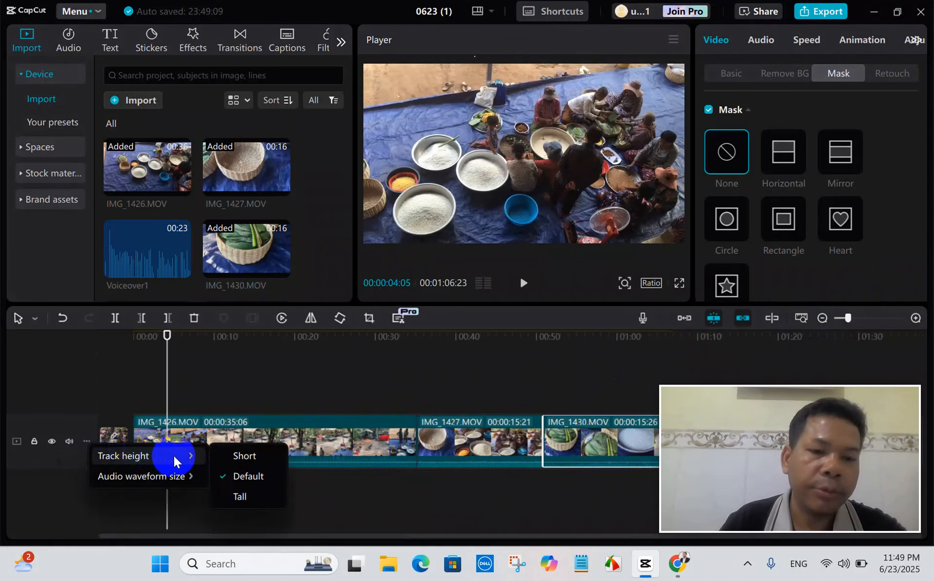
click(246, 498)
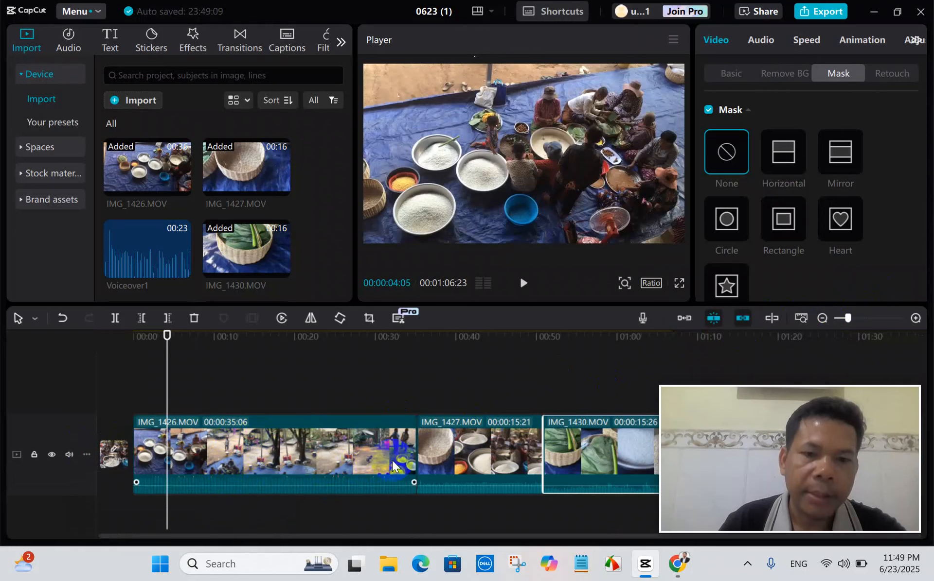
Switch the main track's height to Short and restore it to Default.
click(87, 454)
mouse_move(170, 469)
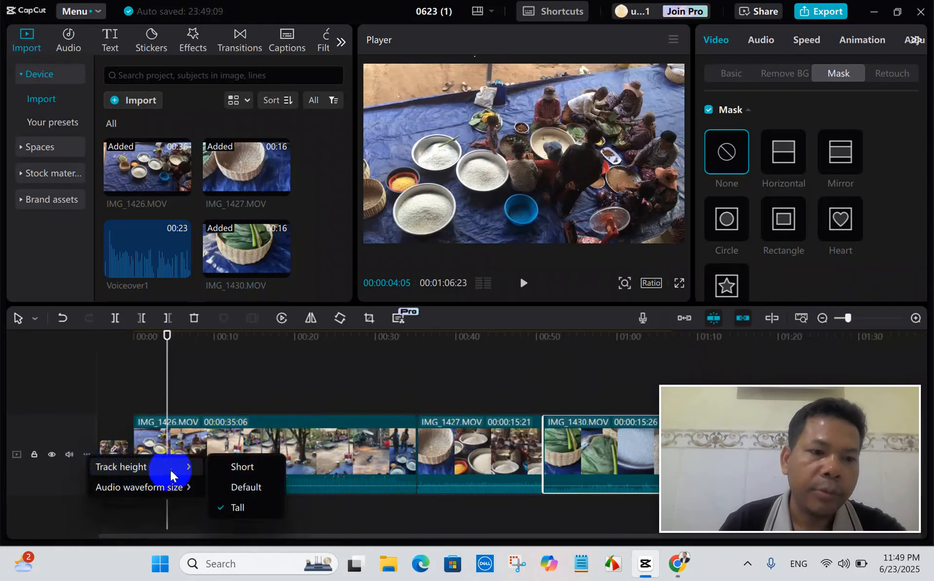
click(249, 468)
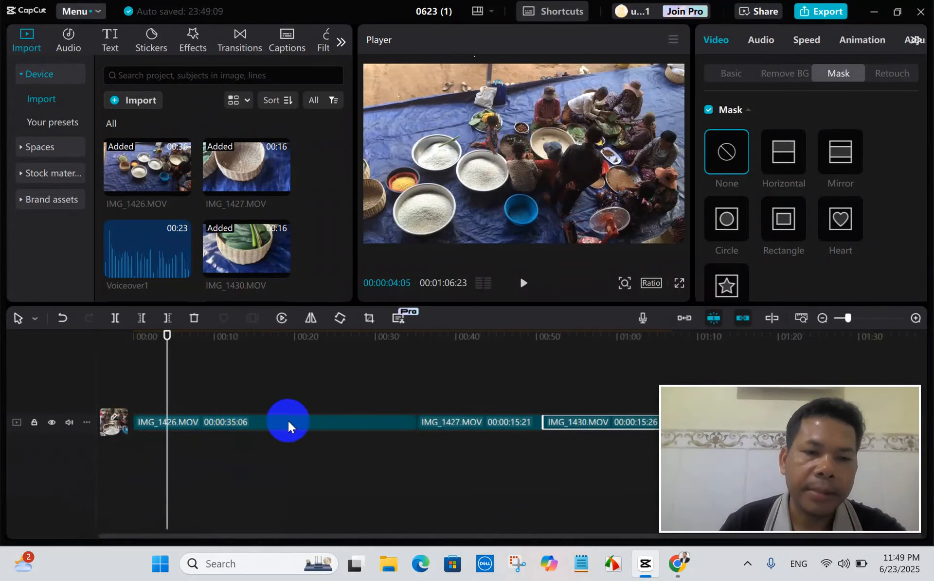
click(86, 422)
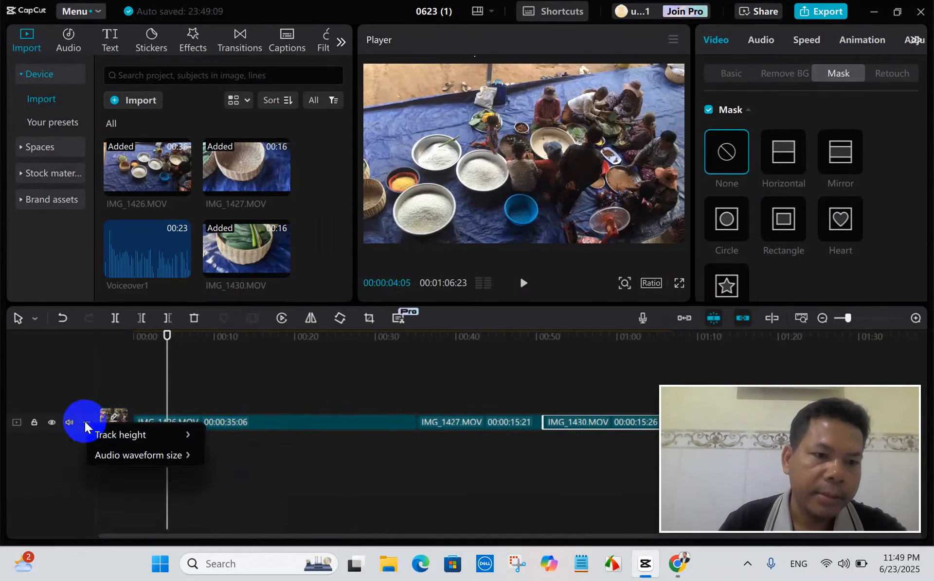
mouse_move(184, 439)
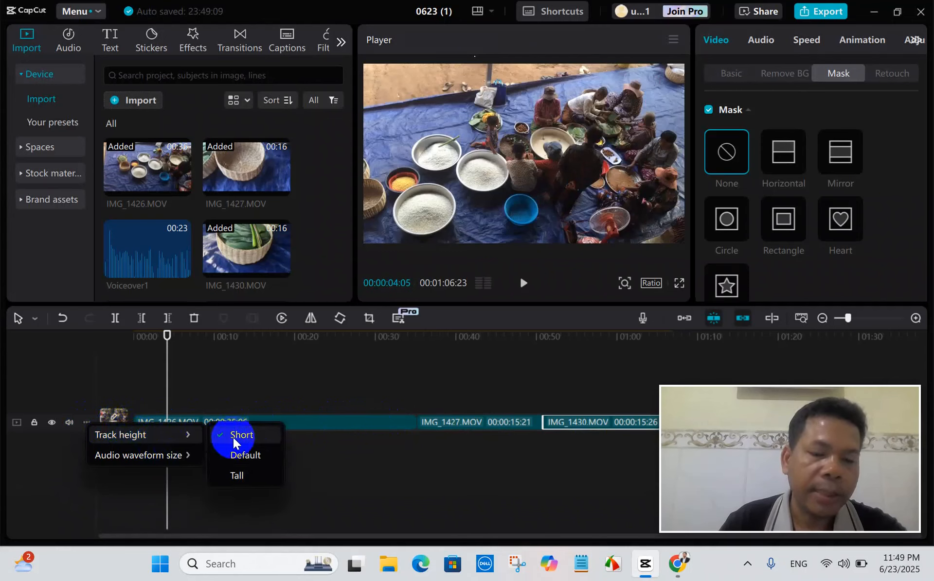
click(259, 457)
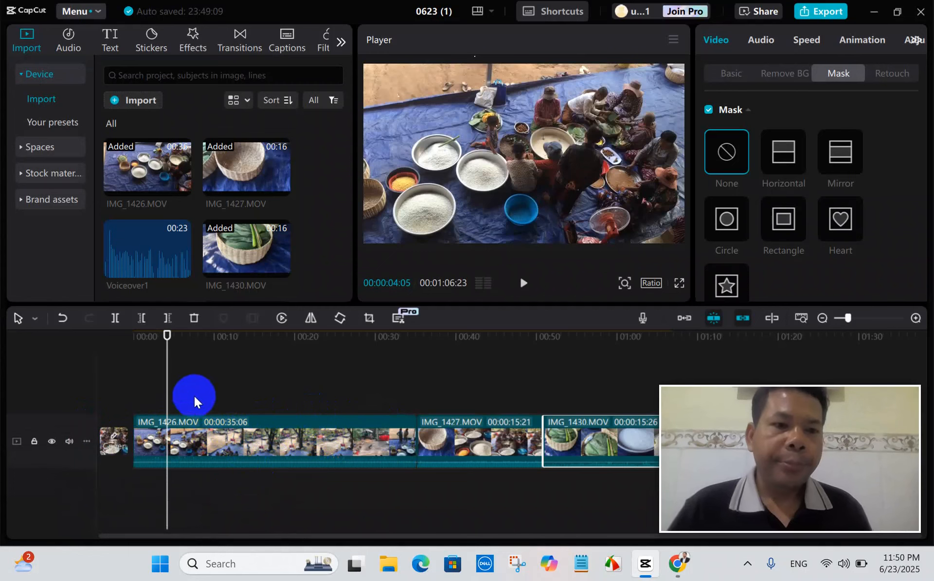
Split IMG_1426.MOV at 00:00:02:15 and delete the short opening piece.
mouse_move(162, 384)
mouse_down()
mouse_move(190, 387)
mouse_move(131, 393)
mouse_move(161, 396)
mouse_move(153, 400)
mouse_up()
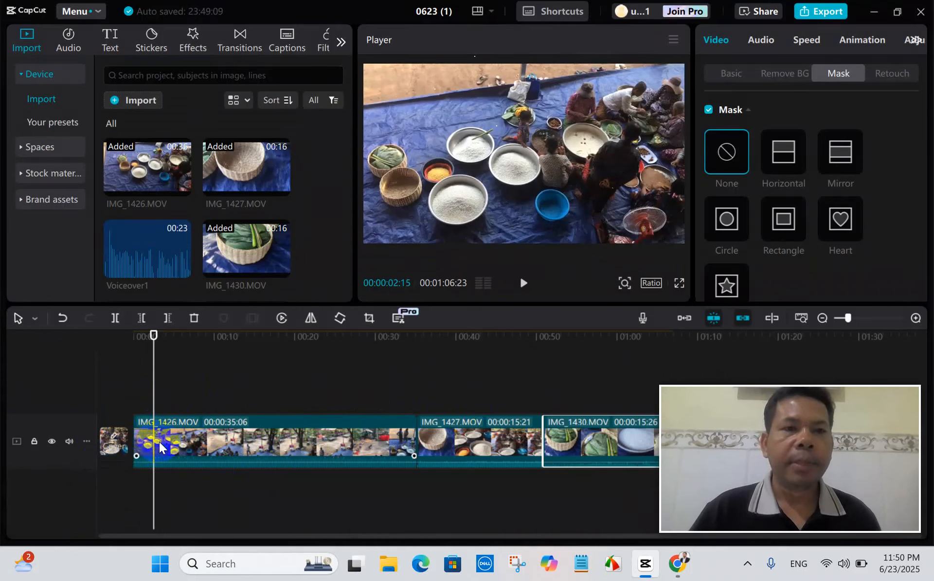
click(116, 318)
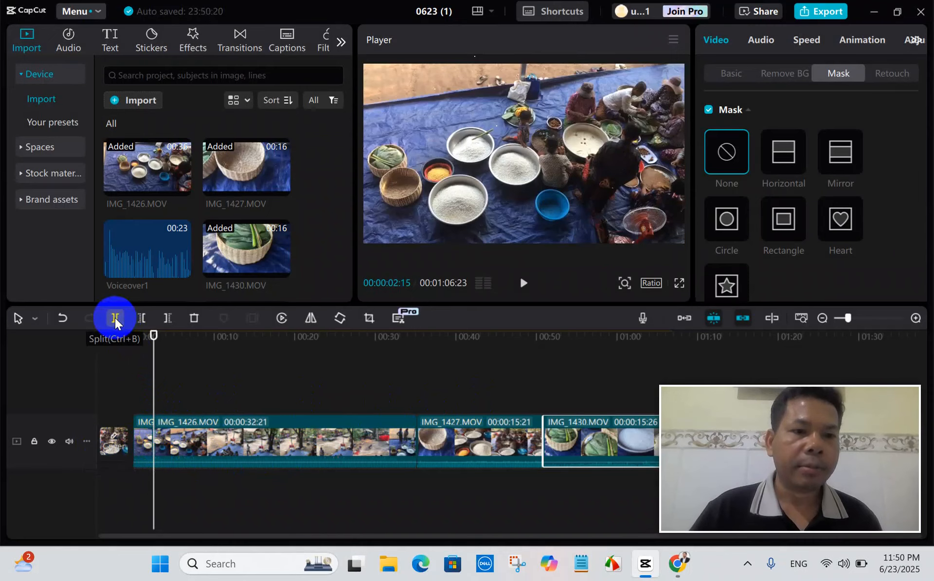
click(141, 450)
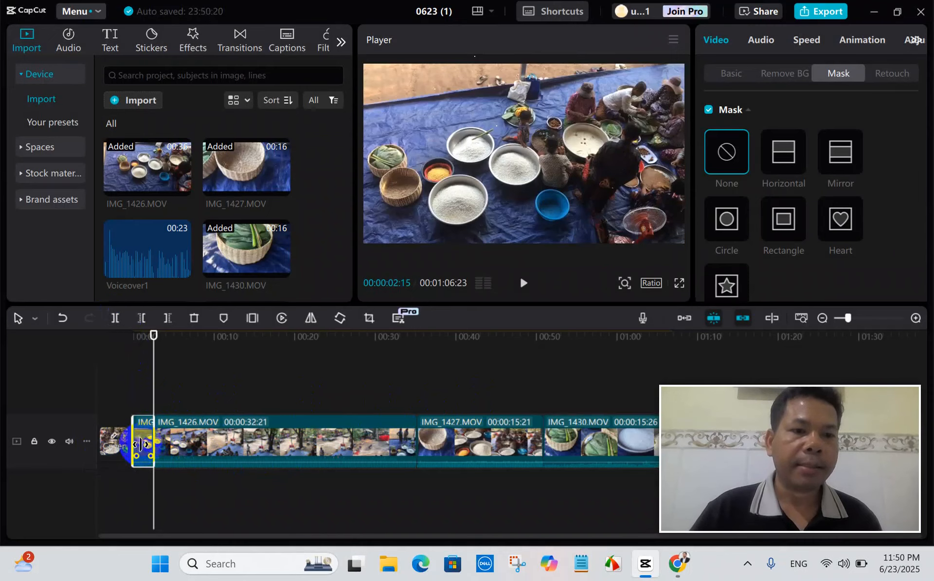
click(193, 318)
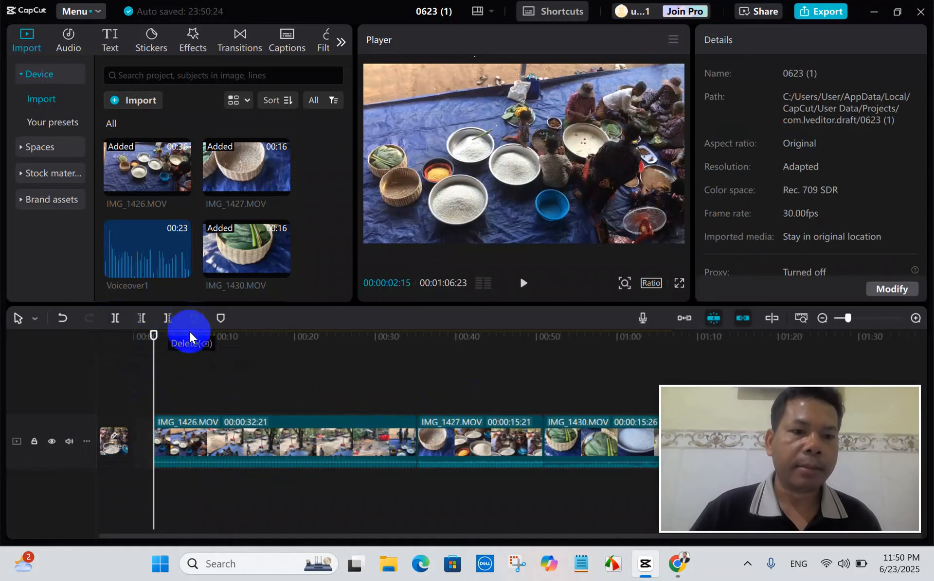
Move the remaining IMG_1426.MOV clip to the start of the timeline and return the playhead to 00:00:00:00.
click(140, 440)
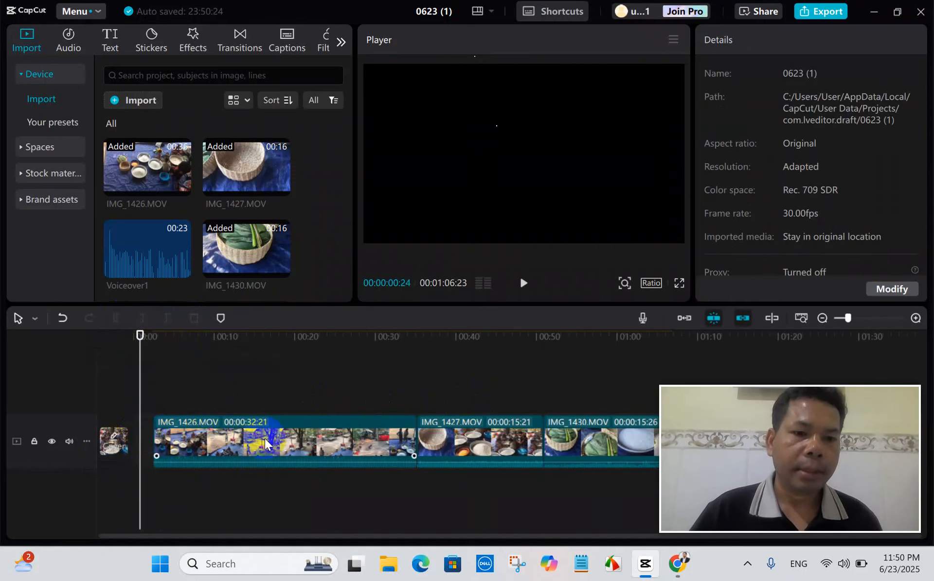
drag(299, 441, 278, 442)
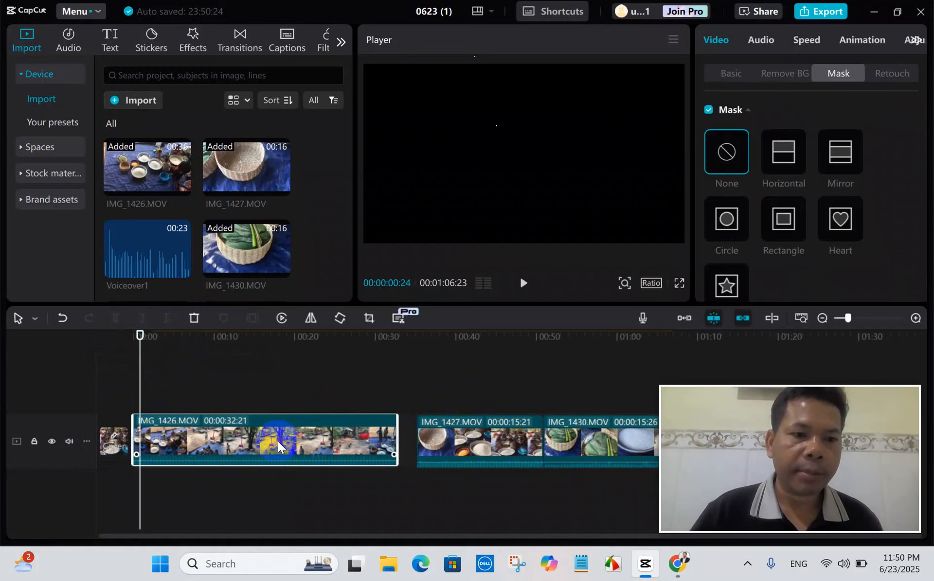
drag(139, 338, 125, 346)
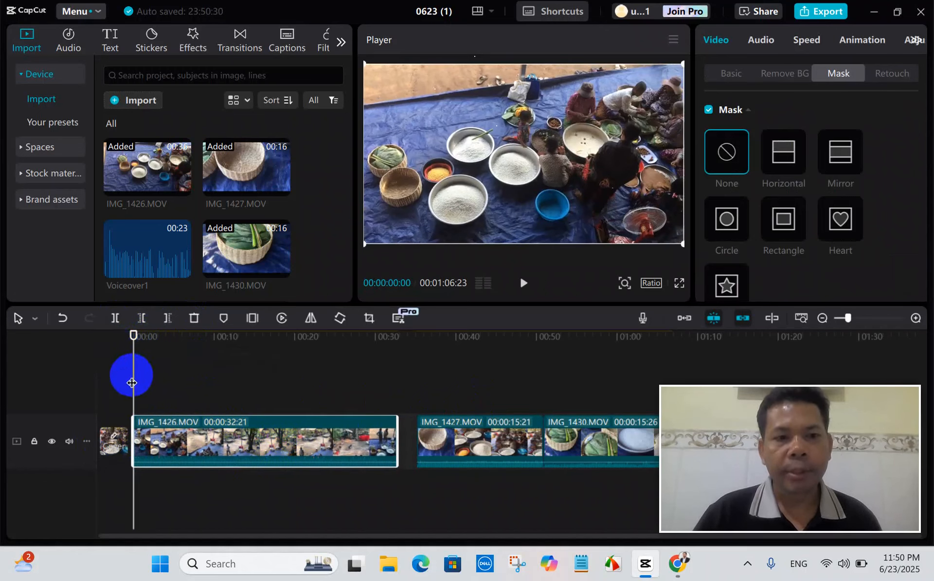
Position the playhead at 00:00:11:28, try splitting IMG_1426.MOV there and undo the split.
drag(132, 383, 230, 387)
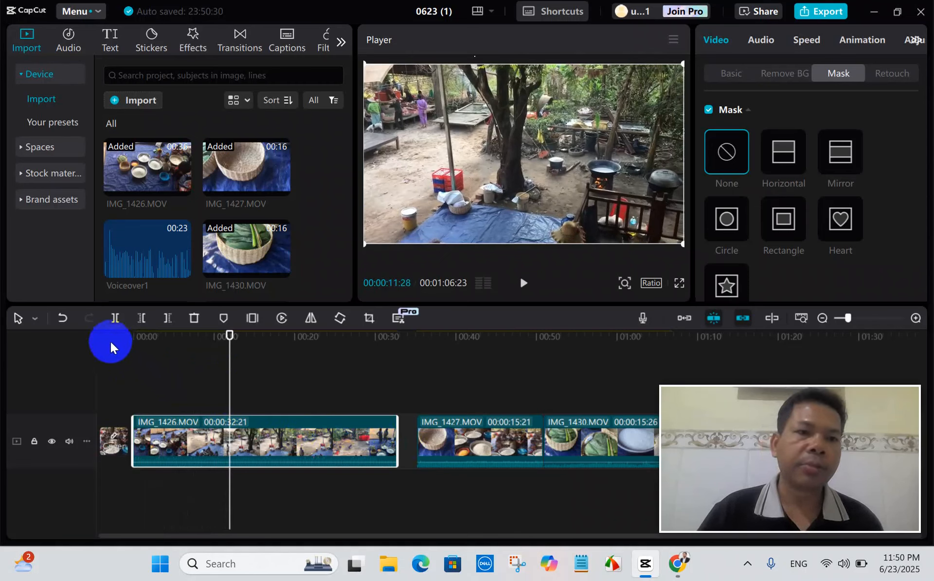
click(115, 318)
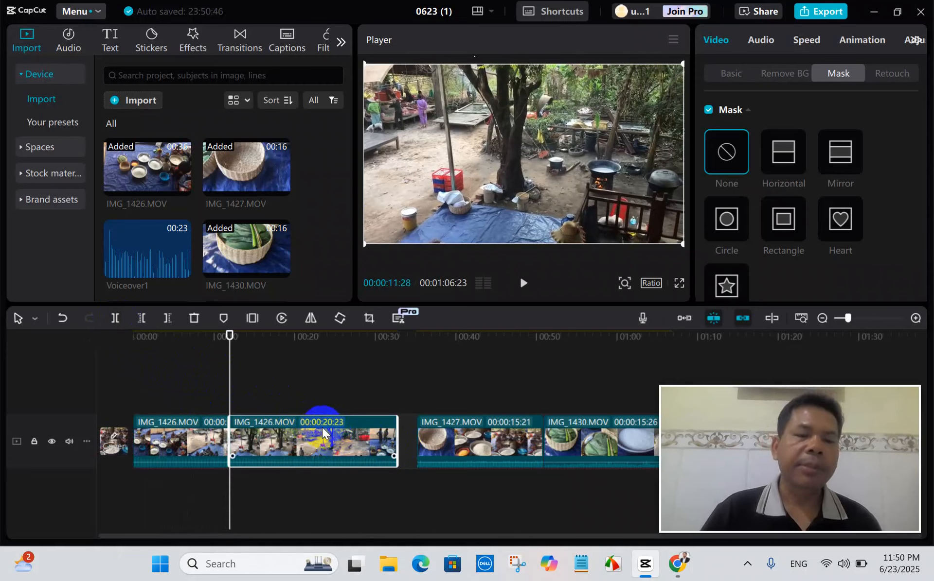
click(61, 318)
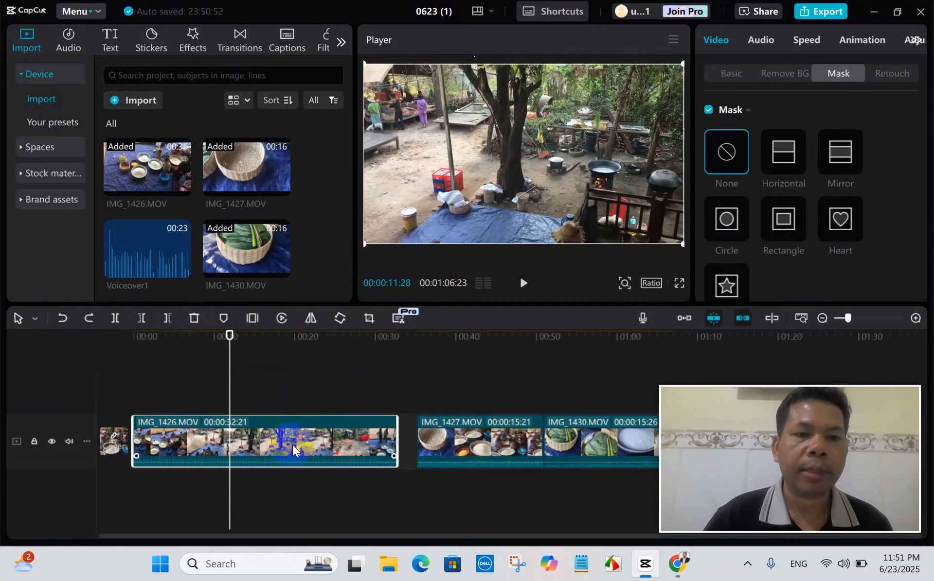
Delete the part of IMG_1426.MOV after 00:00:11:28 and move IMG_1427.MOV directly against its end.
click(168, 320)
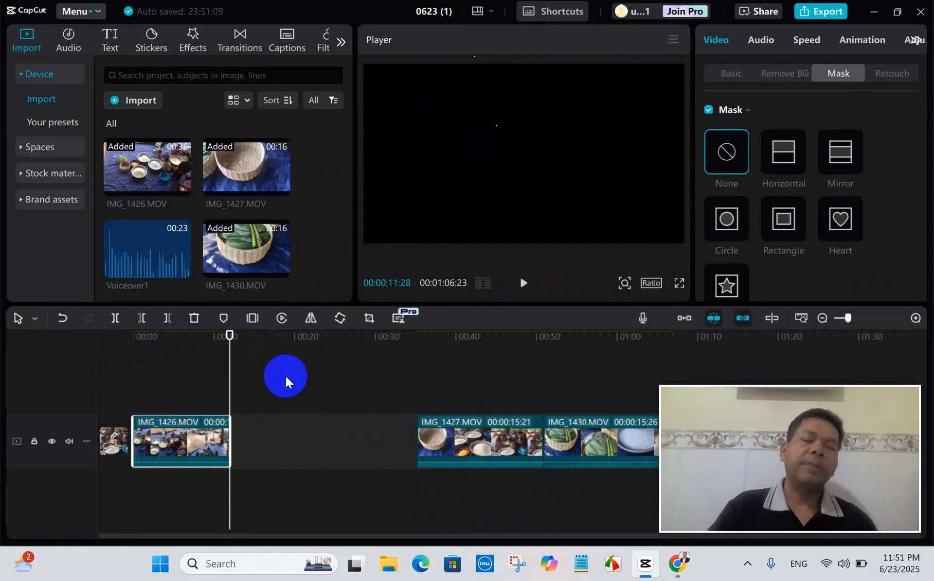
drag(230, 371, 214, 376)
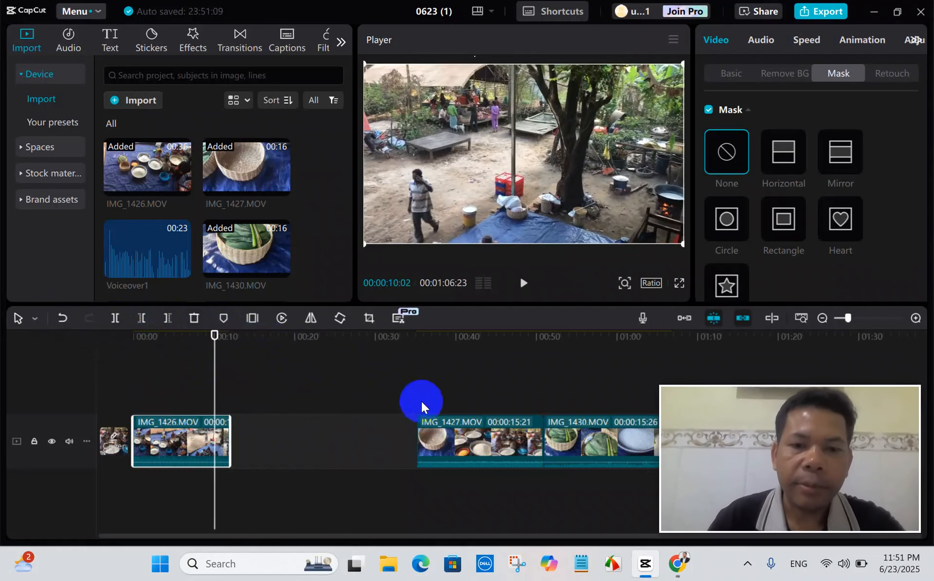
drag(497, 453, 316, 454)
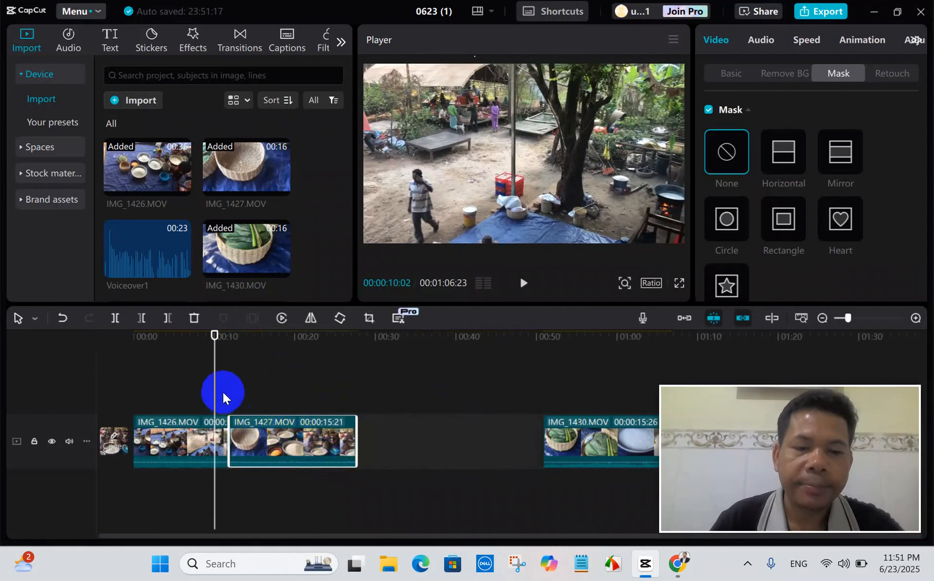
Delete the part of IMG_1427.MOV before 00:00:14:14 and close the gaps so it and IMG_1430.MOV follow IMG_1426.MOV directly.
drag(213, 392, 250, 414)
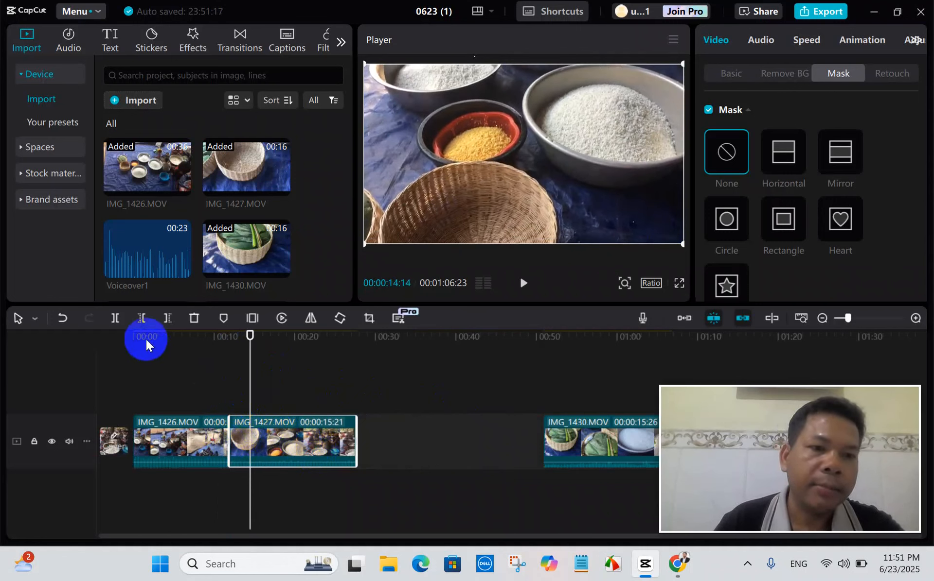
click(141, 319)
drag(334, 438, 316, 440)
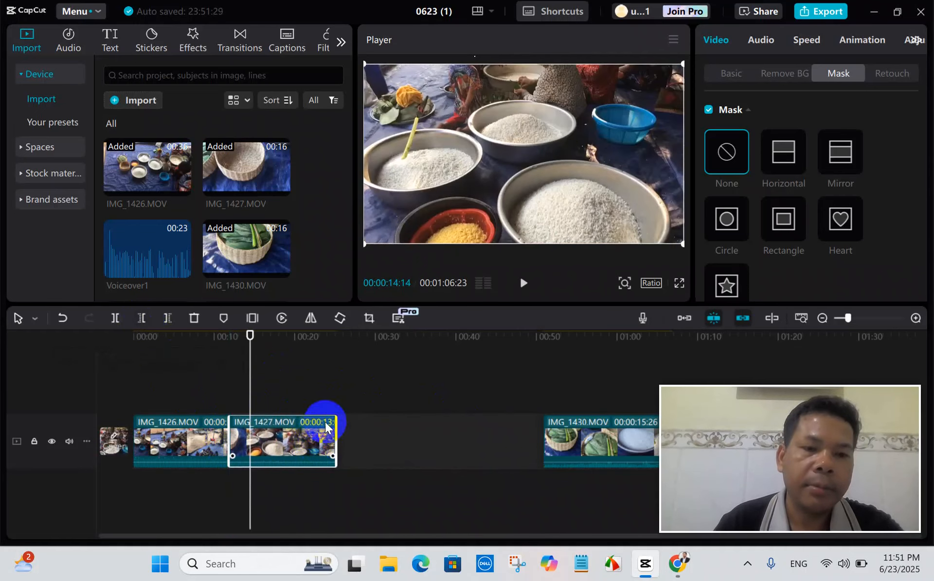
drag(252, 383, 296, 384)
drag(592, 443, 386, 446)
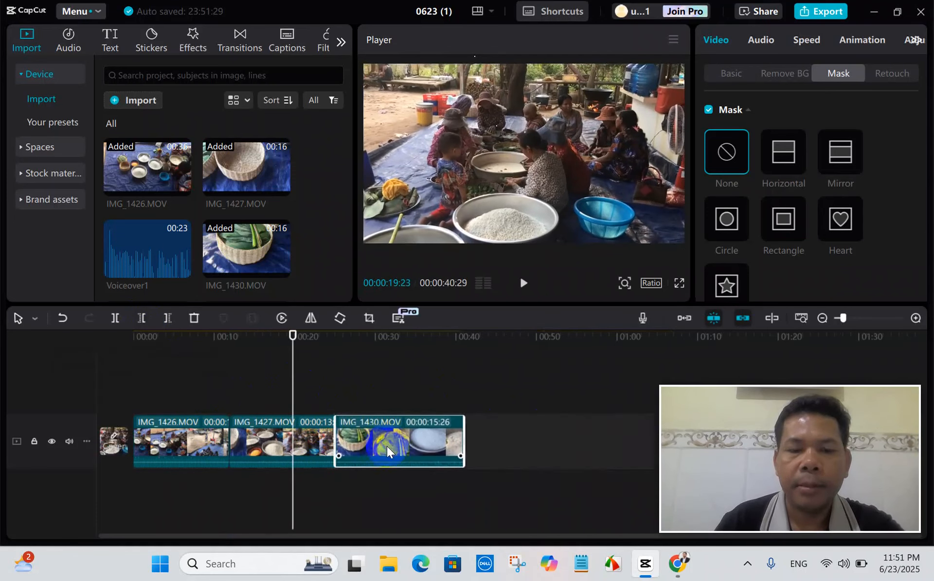
Trim IMG_1430.MOV by removing its start before 00:00:27:19, closing the gap, and its end after 00:00:35:23.
click(339, 411)
mouse_move(340, 411)
mouse_down()
mouse_move(334, 415)
mouse_move(356, 416)
mouse_up()
click(351, 438)
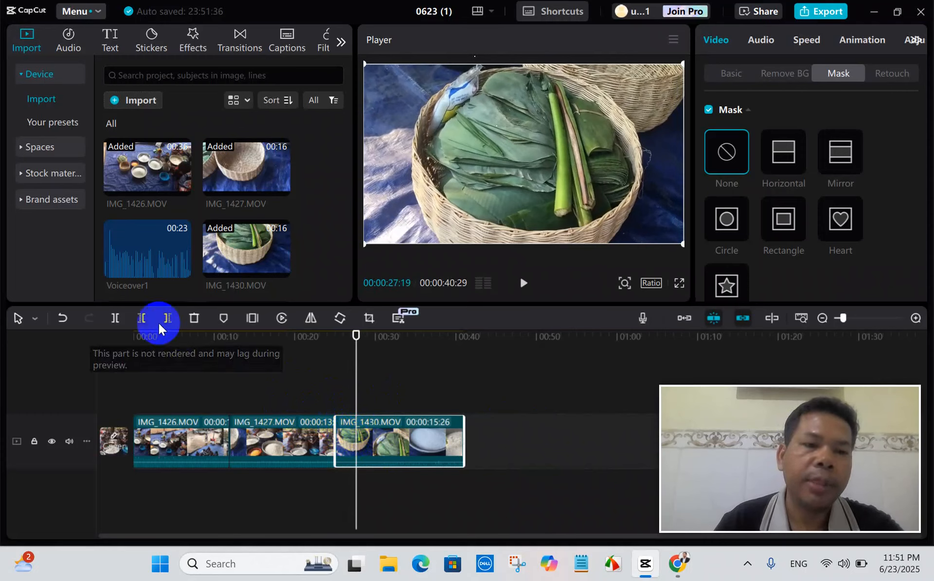
click(142, 318)
drag(427, 440, 409, 444)
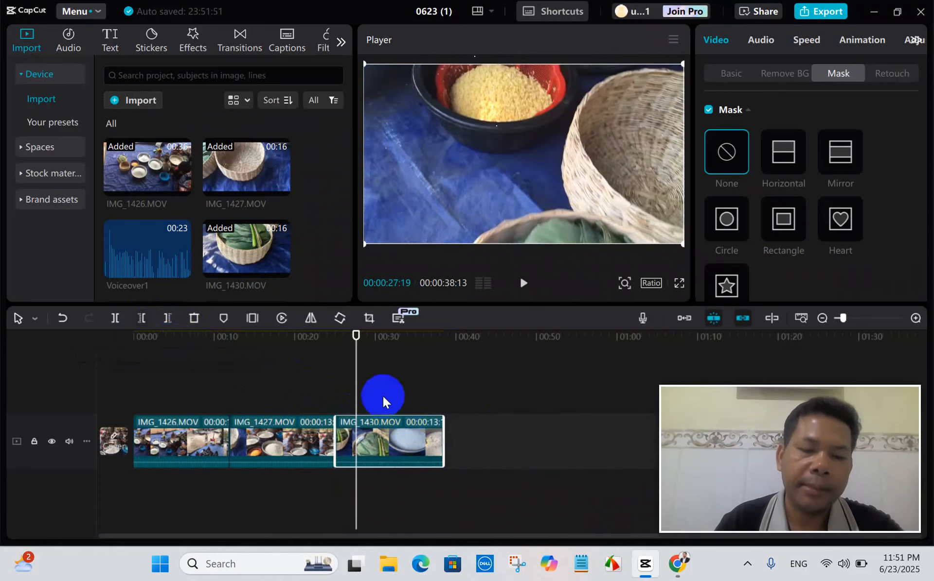
drag(360, 386, 422, 399)
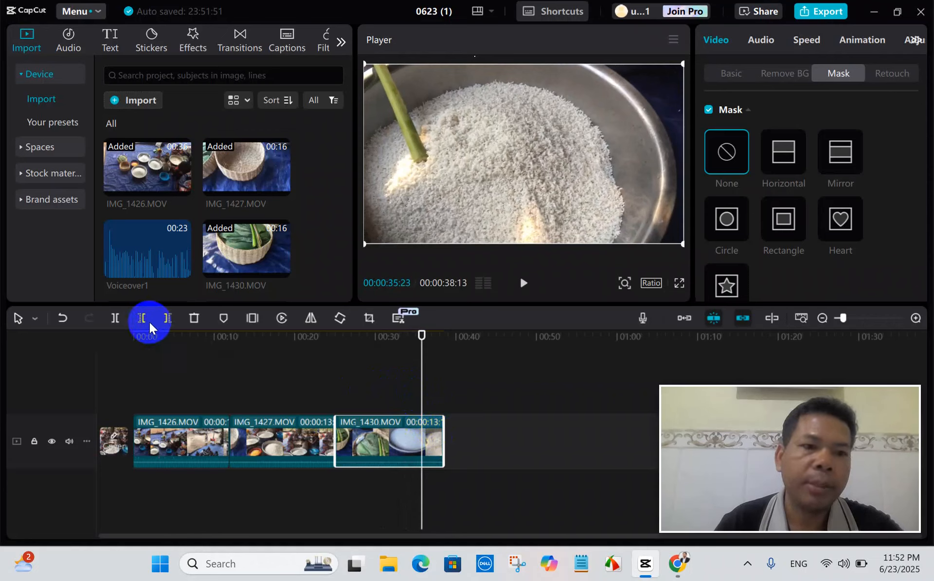
click(169, 319)
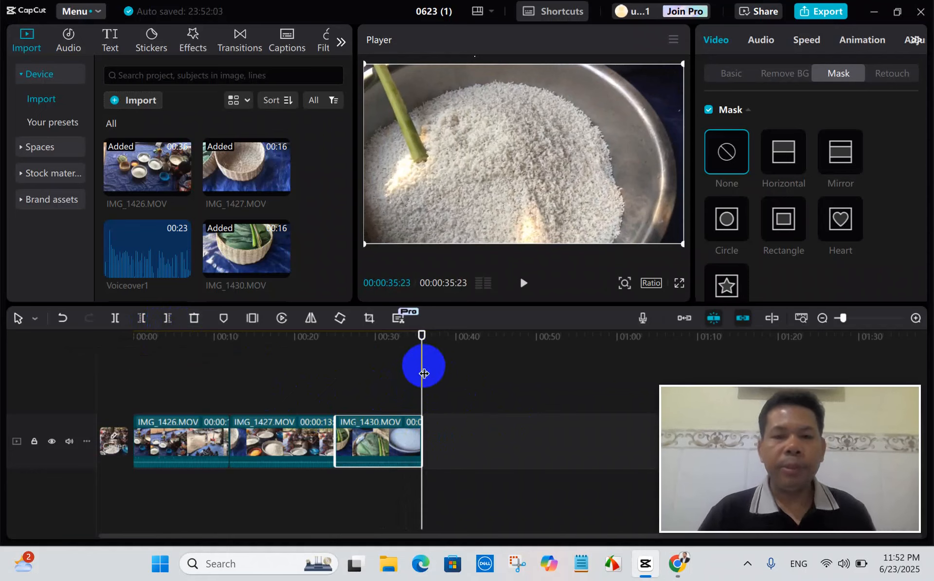
Download the Floodlight transition and add it at the cut between IMG_1426.MOV and IMG_1427.MOV.
drag(424, 373, 223, 405)
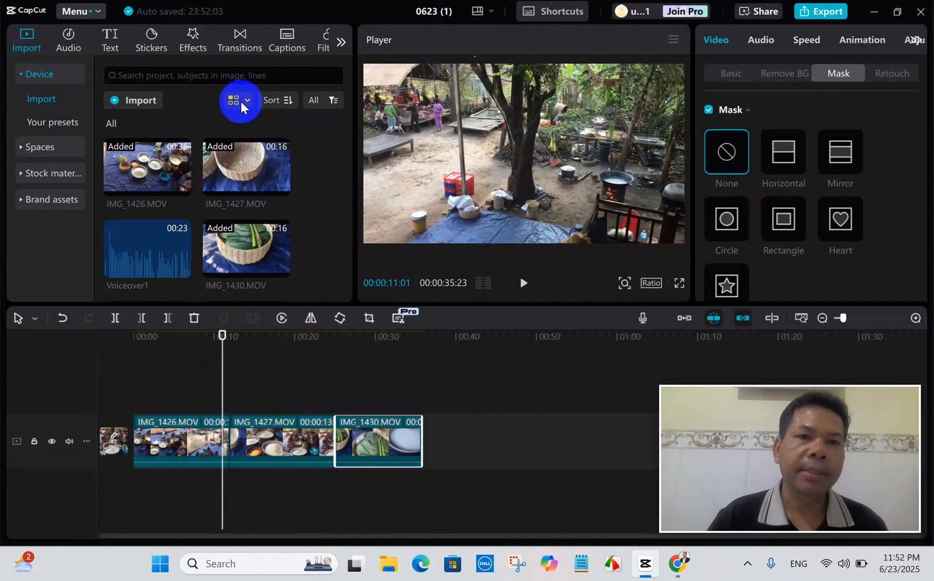
click(239, 47)
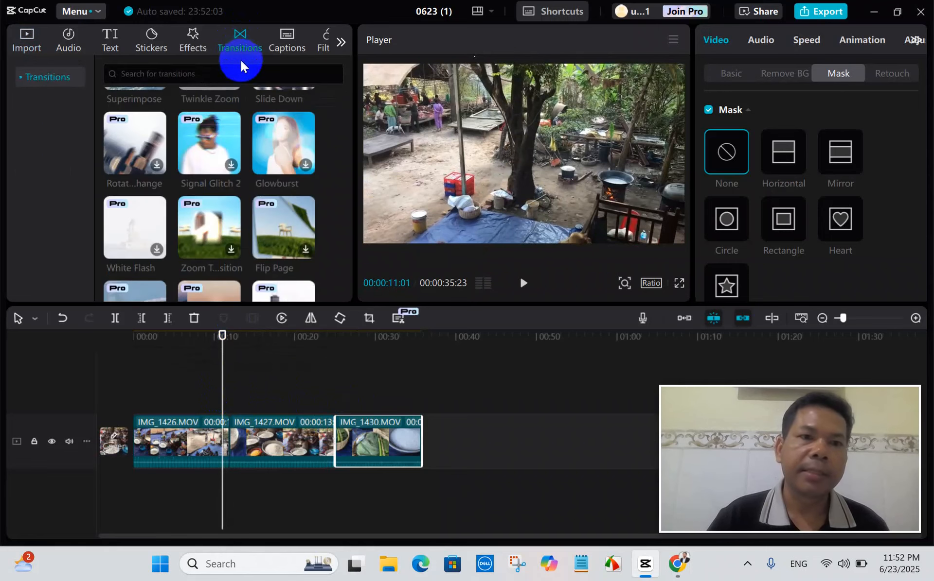
scroll(256, 219, down, 5)
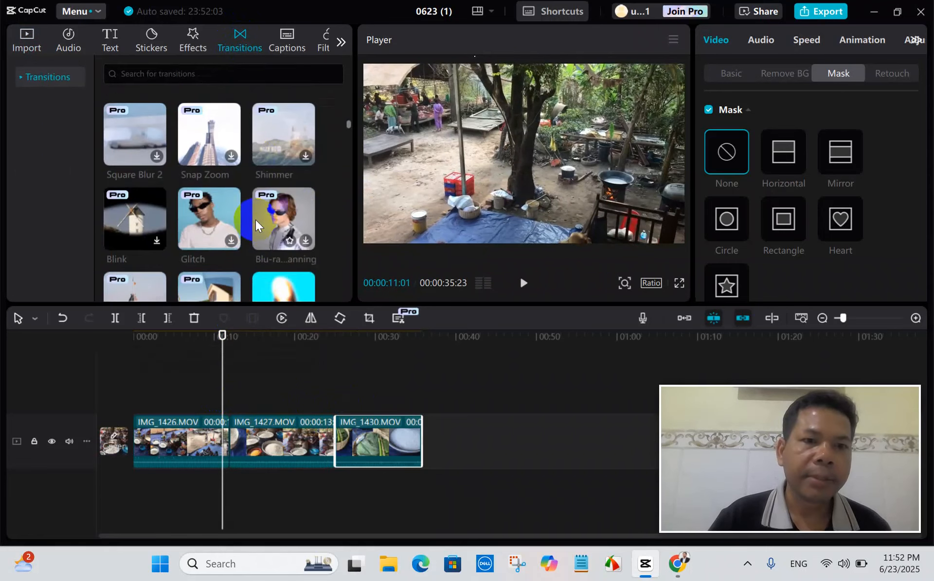
scroll(256, 220, down, 3)
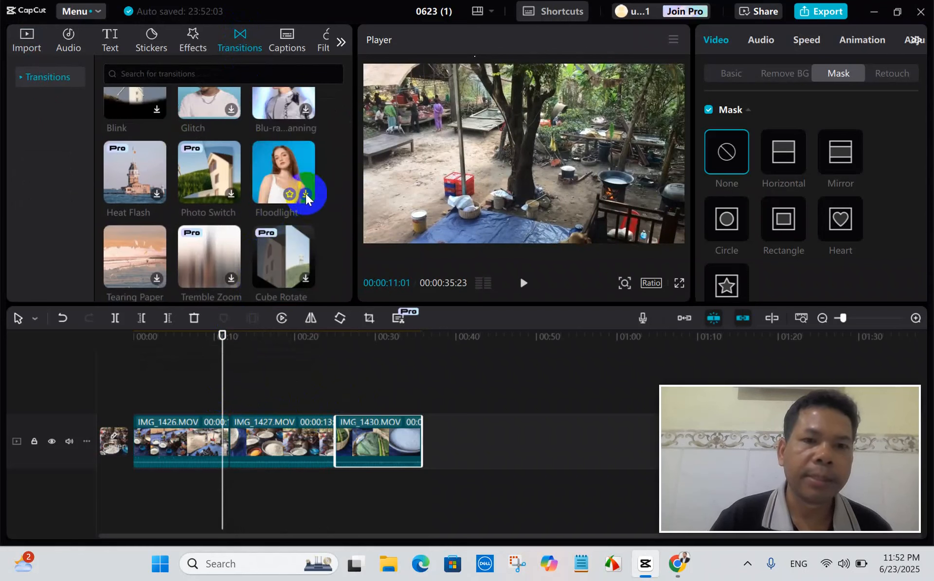
click(305, 194)
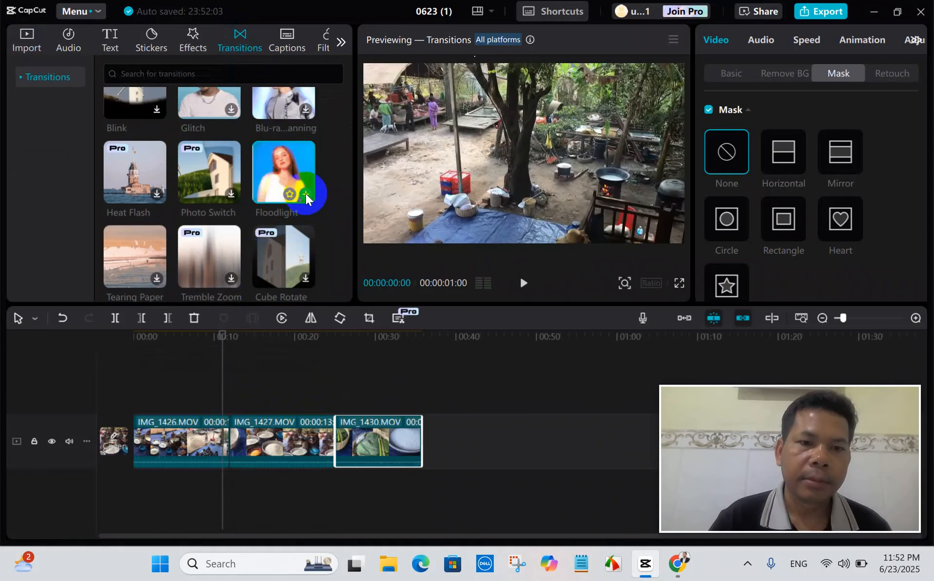
drag(278, 162, 245, 403)
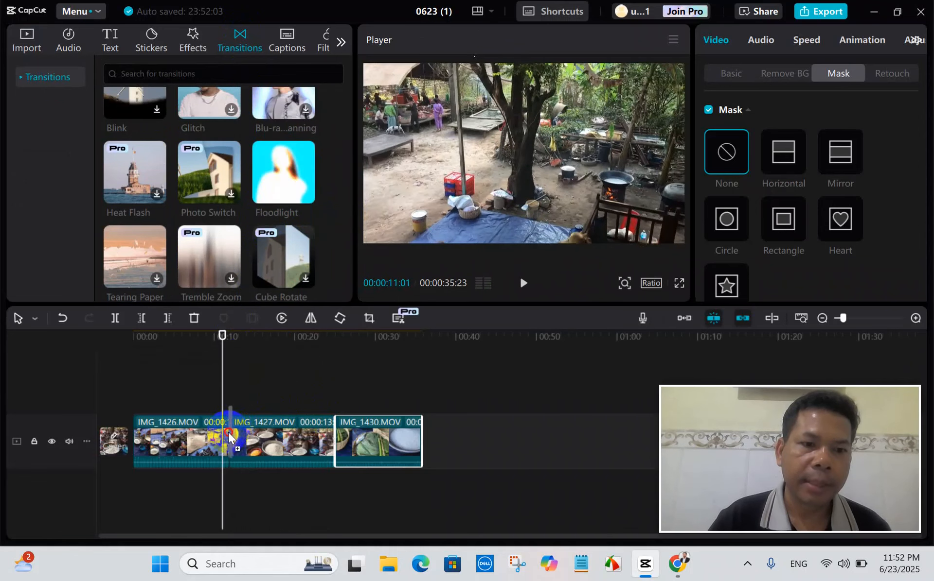
drag(228, 442, 229, 445)
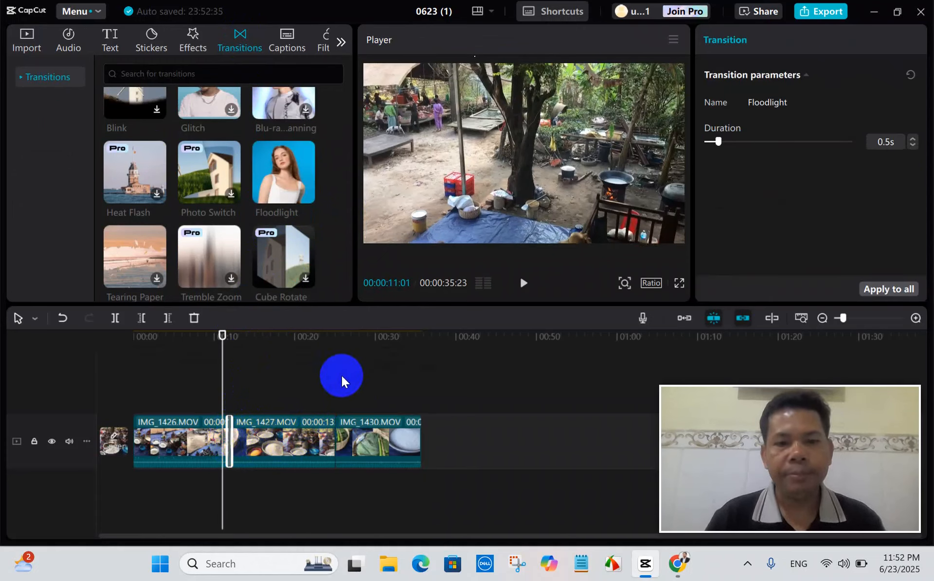
Play the Floodlight transition between IMG_1426.MOV and IMG_1427.MOV, then replay it from 00:00:10:11.
key(space)
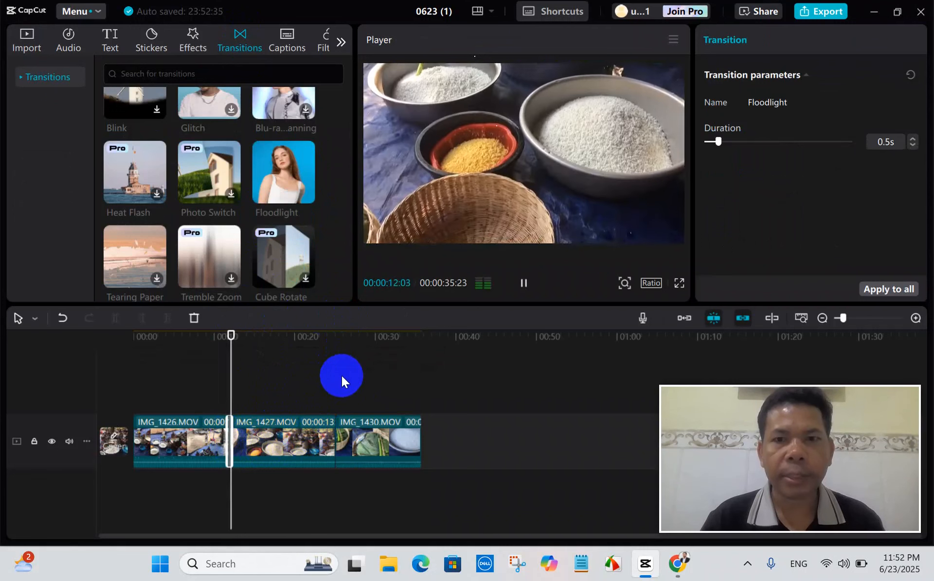
key(space)
drag(237, 387, 217, 396)
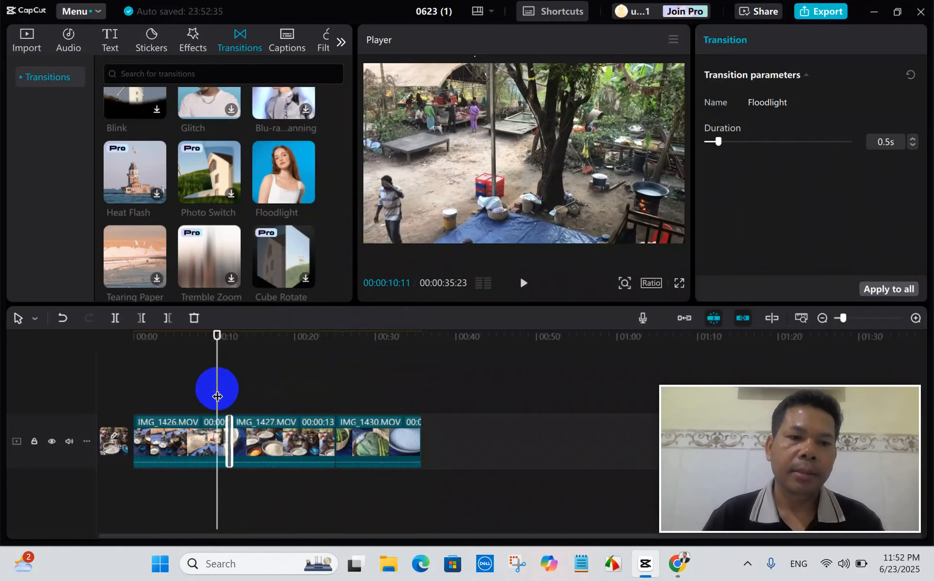
key(space)
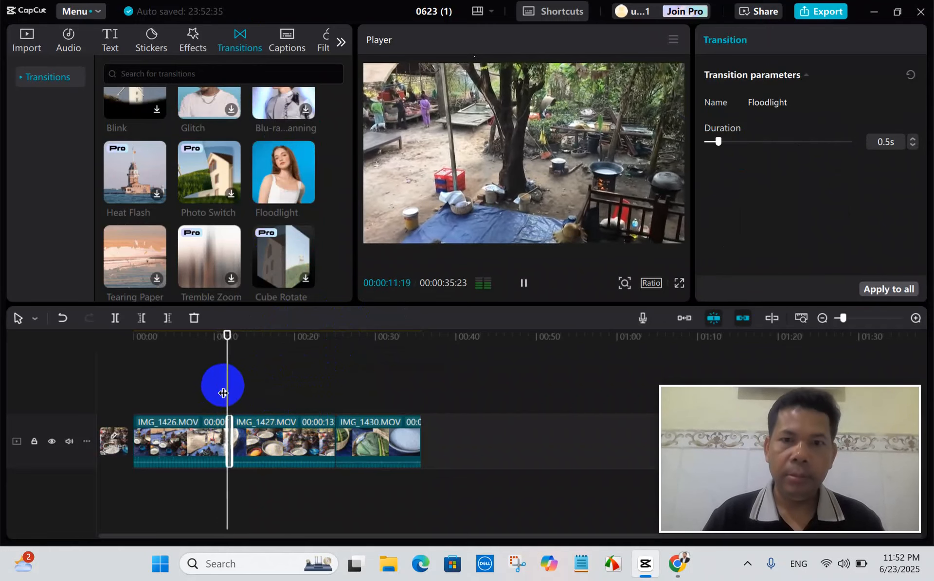
key(space)
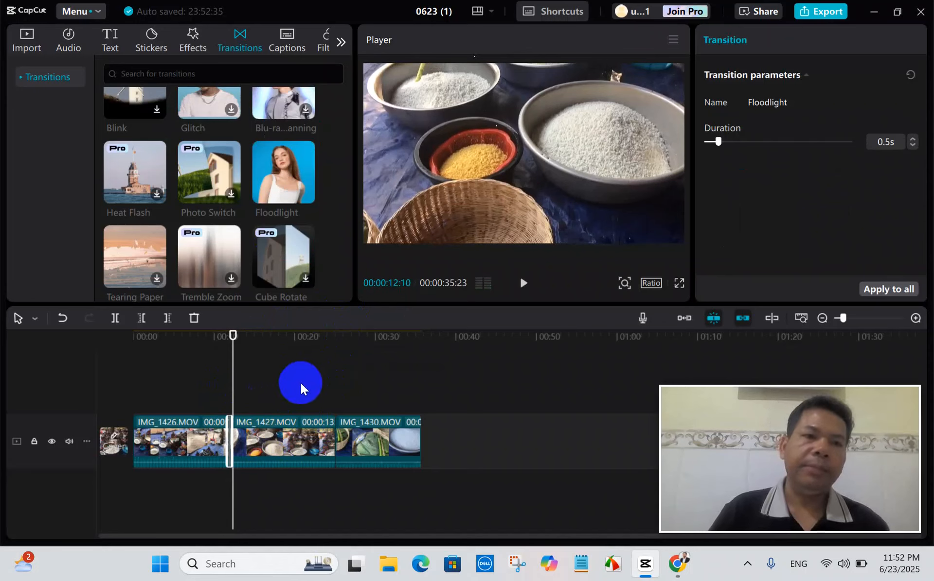
Find and download the Fold Over transition and add it at the cut between IMG_1427.MOV and IMG_1430.MOV.
scroll(276, 195, down, 3)
scroll(276, 196, down, 3)
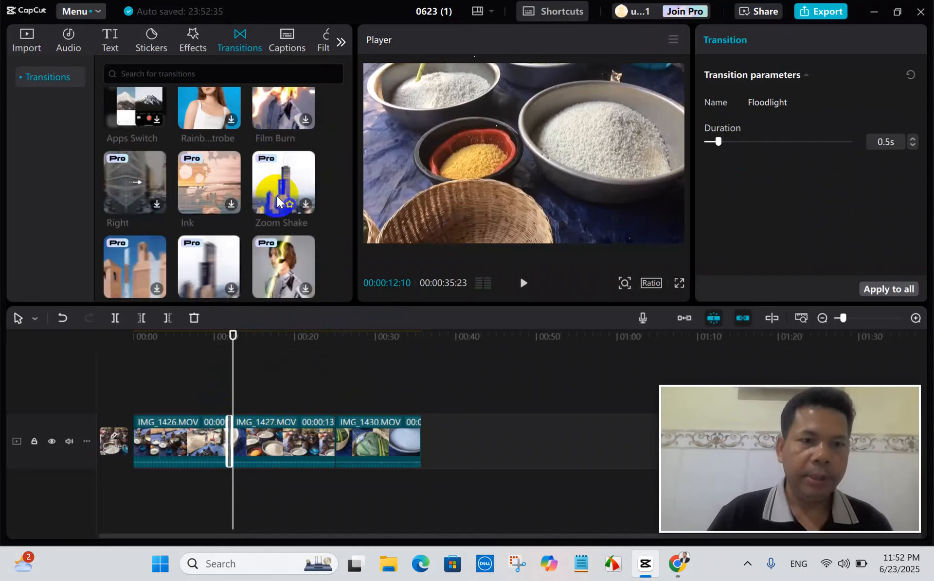
scroll(279, 199, down, 2)
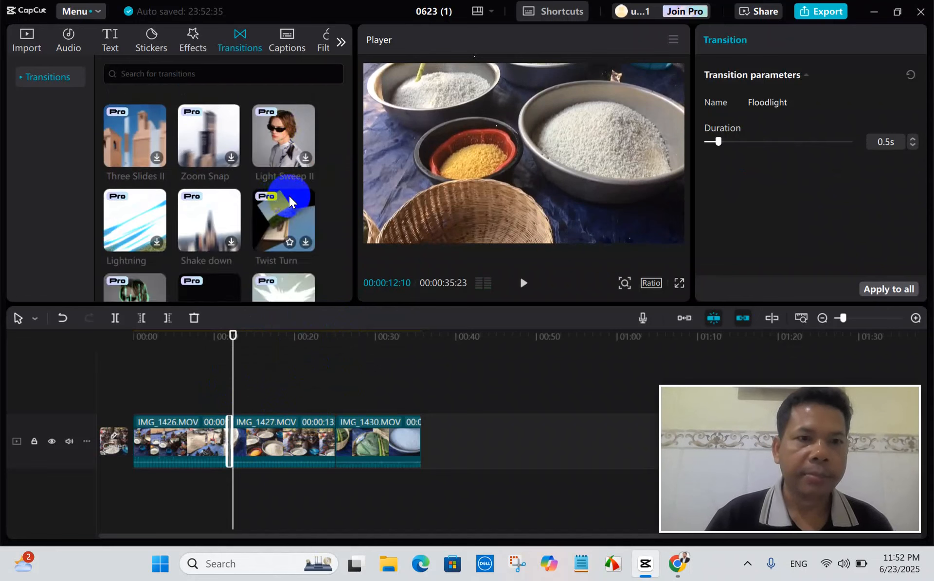
scroll(288, 196, down, 2)
scroll(295, 194, down, 2)
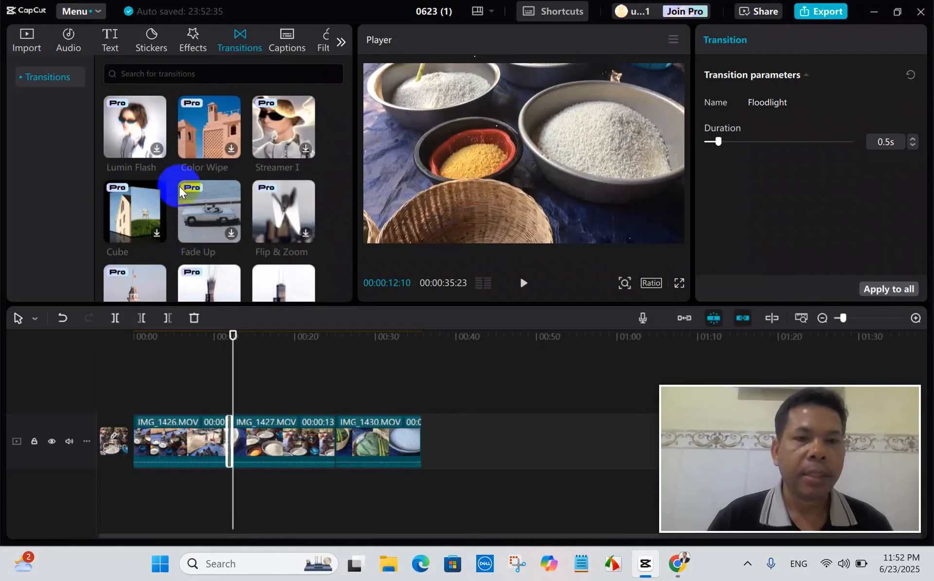
scroll(209, 199, down, 2)
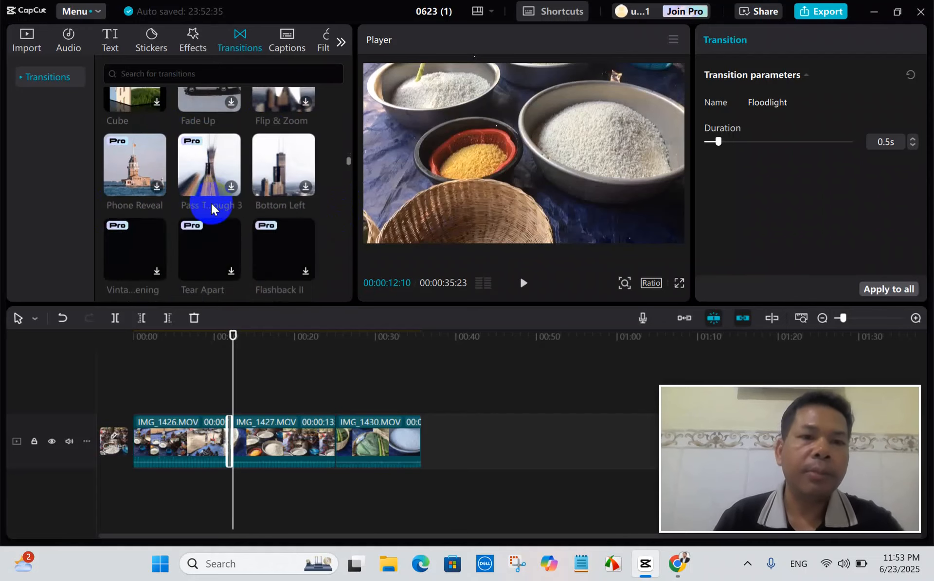
scroll(243, 204, down, 3)
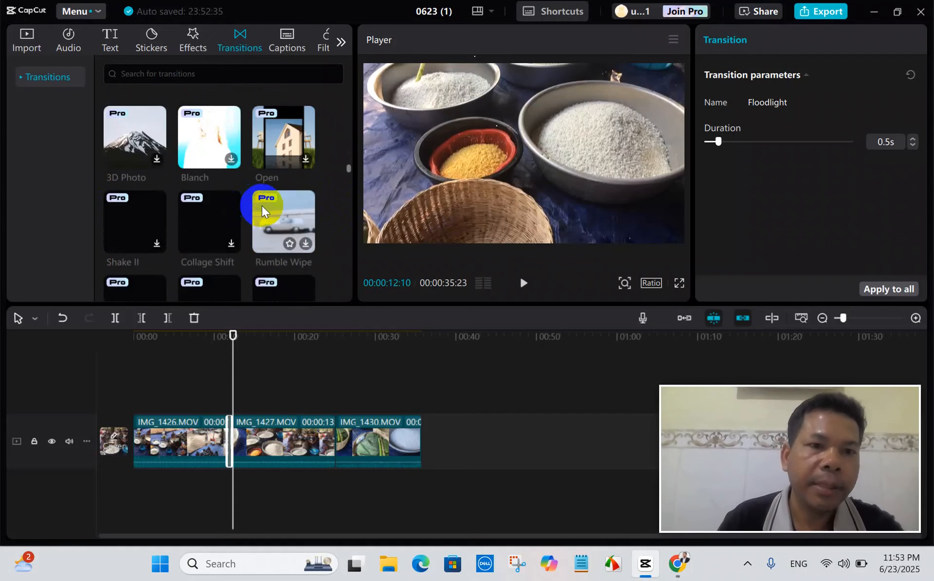
scroll(262, 207, down, 5)
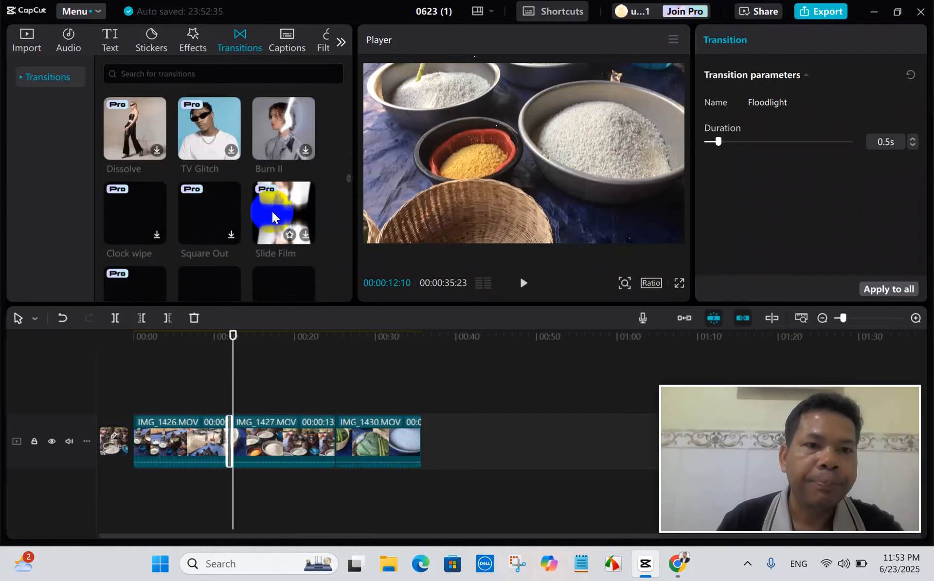
scroll(266, 212, down, 3)
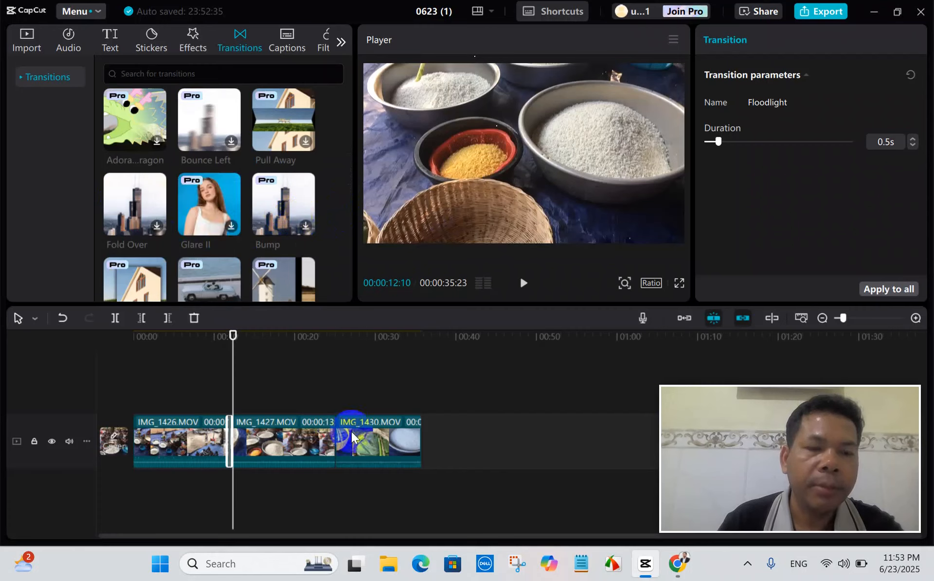
click(157, 227)
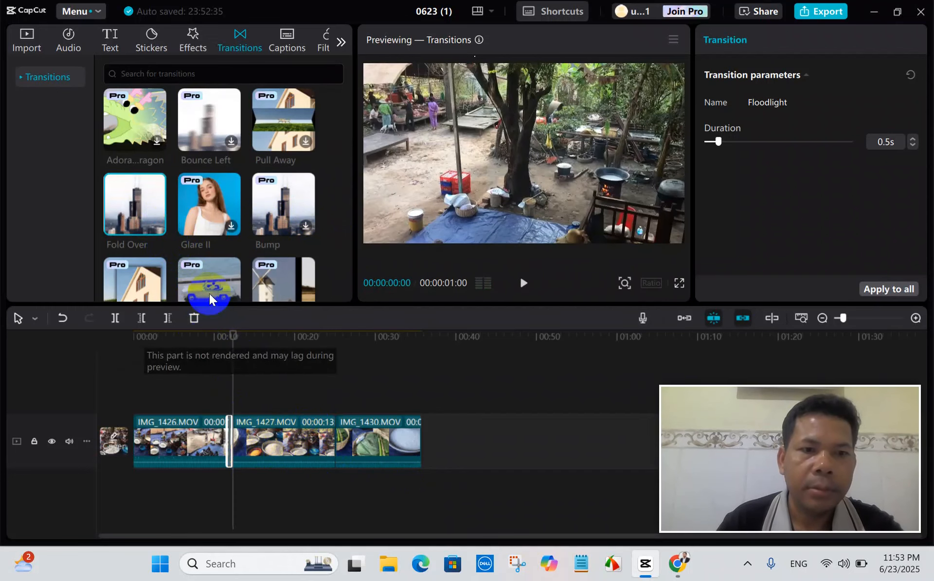
drag(141, 206, 334, 367)
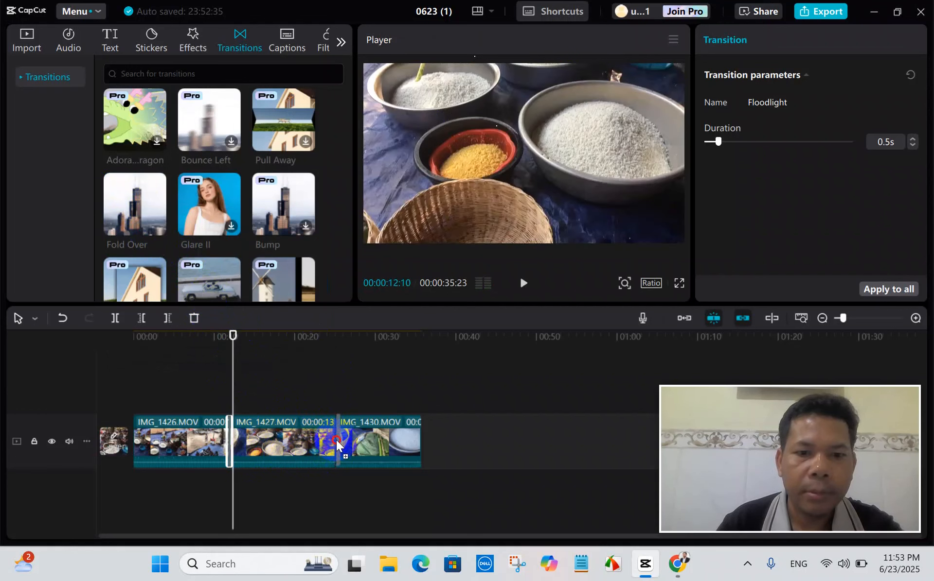
drag(336, 440, 335, 439)
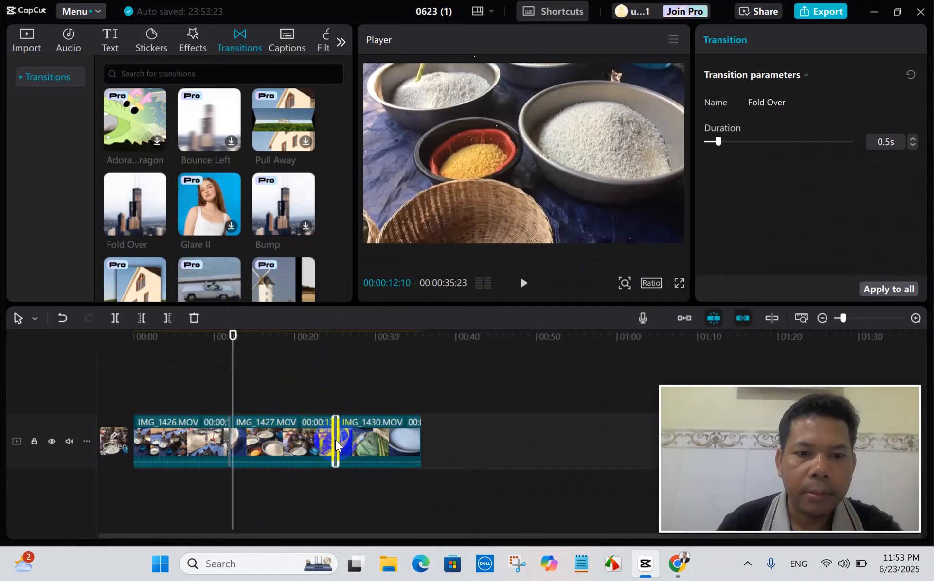
Add a marker to IMG_1426.MOV at 00:00:02:15.
drag(234, 389, 179, 410)
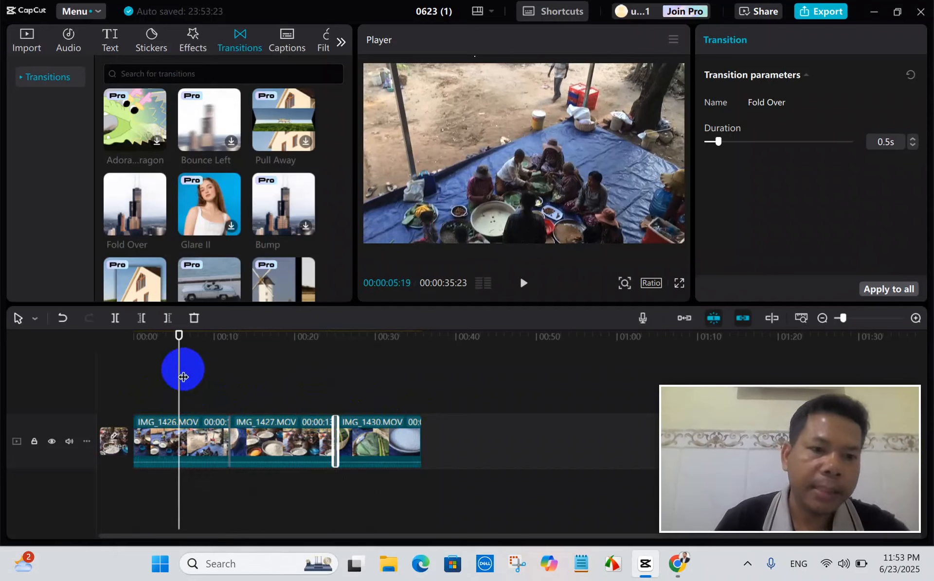
drag(177, 371, 154, 386)
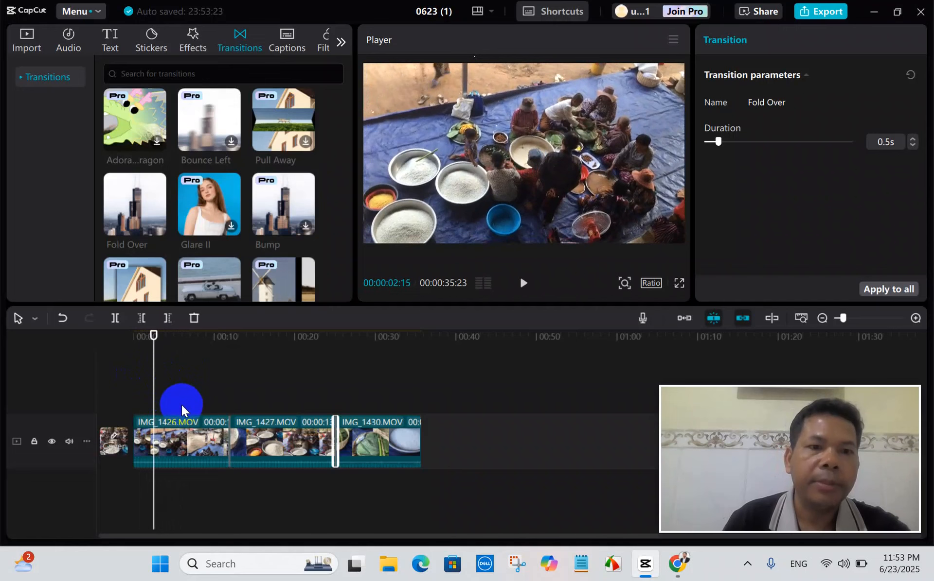
click(171, 421)
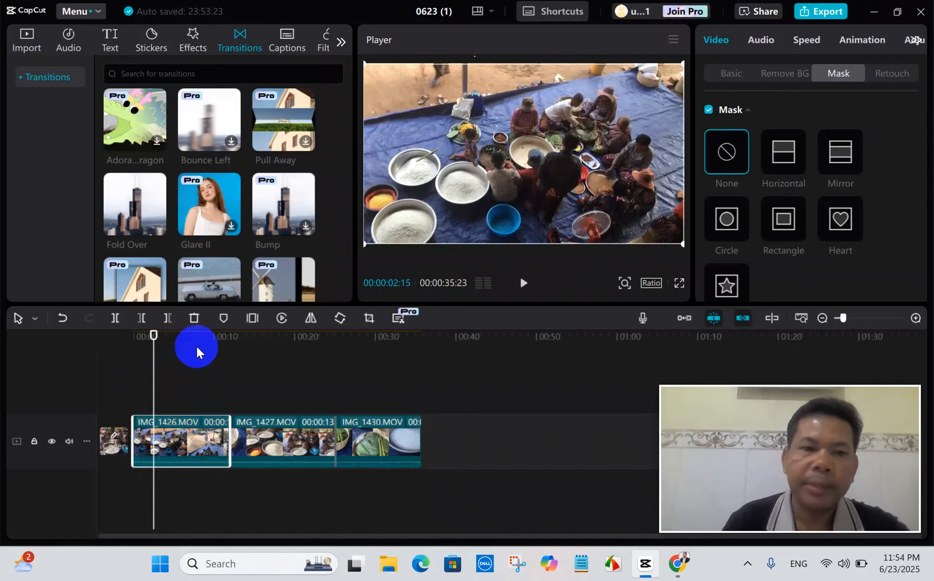
click(223, 318)
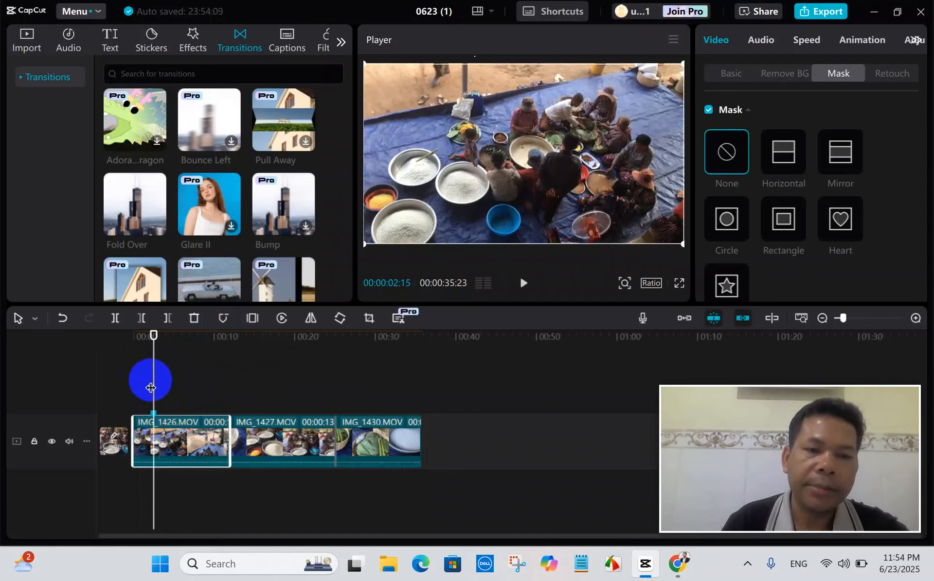
Place a Default text clip above IMG_1426.MOV starting at the 00:00:02:15 marker and extend its end to about 9 seconds.
mouse_move(154, 382)
mouse_down()
mouse_move(193, 395)
mouse_move(152, 387)
mouse_move(206, 388)
mouse_move(155, 399)
mouse_move(177, 409)
mouse_up()
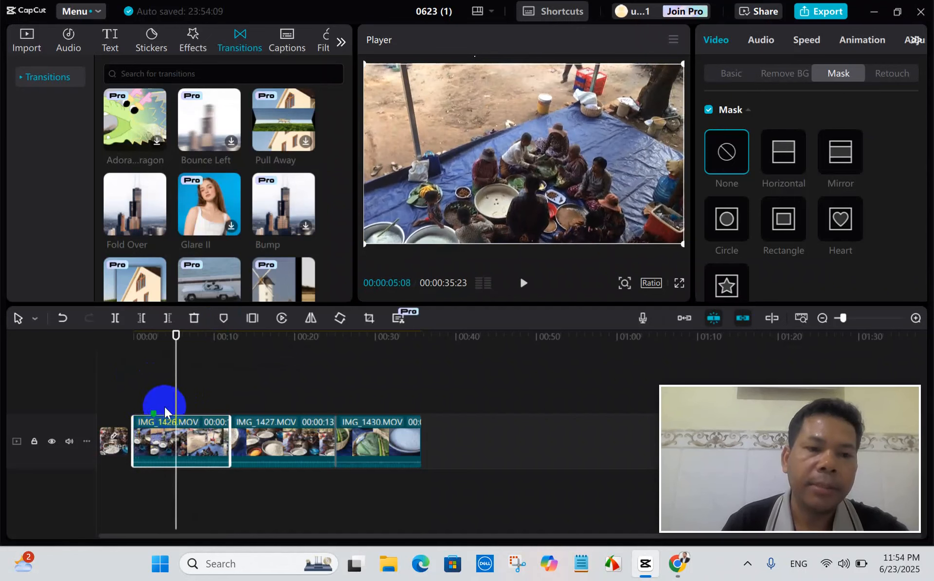
drag(175, 386, 155, 397)
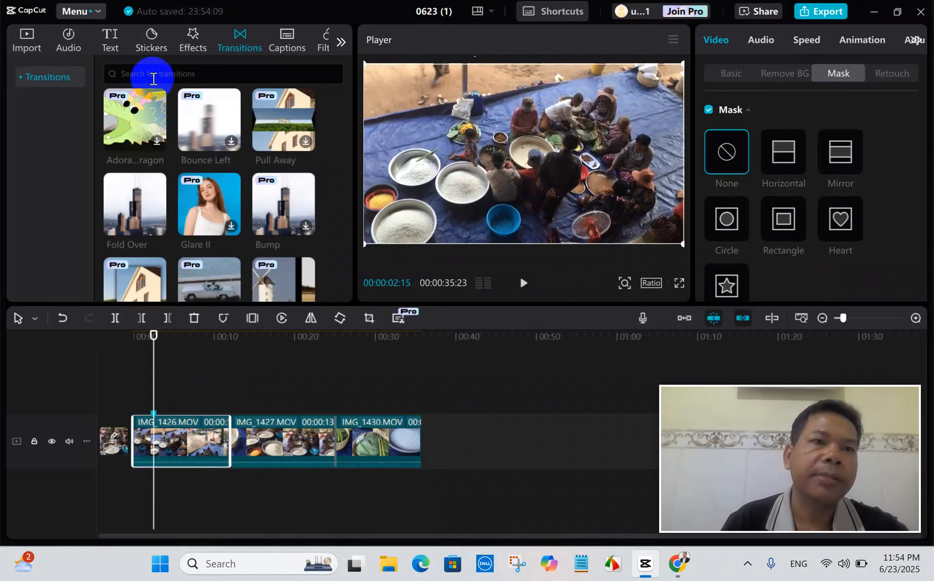
click(113, 43)
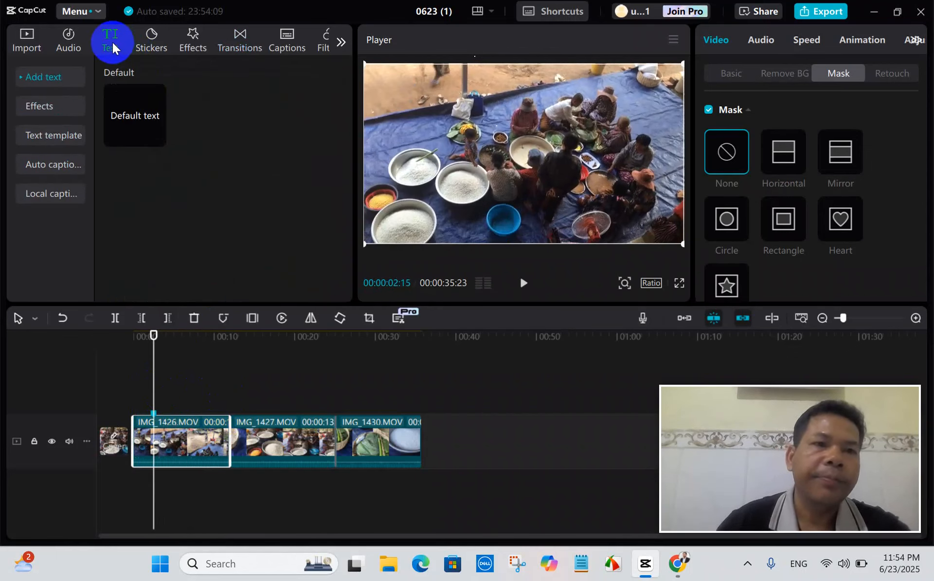
mouse_move(148, 104)
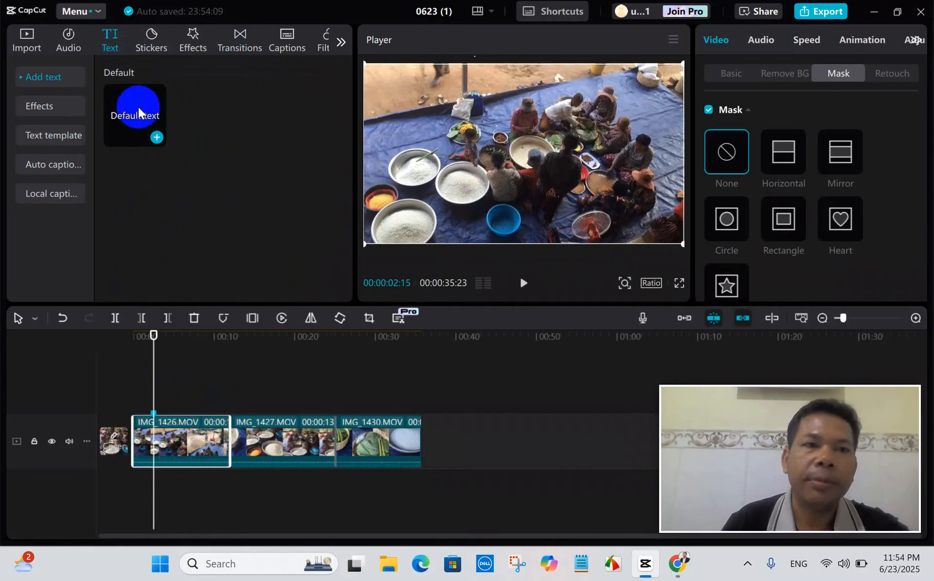
drag(138, 109, 151, 398)
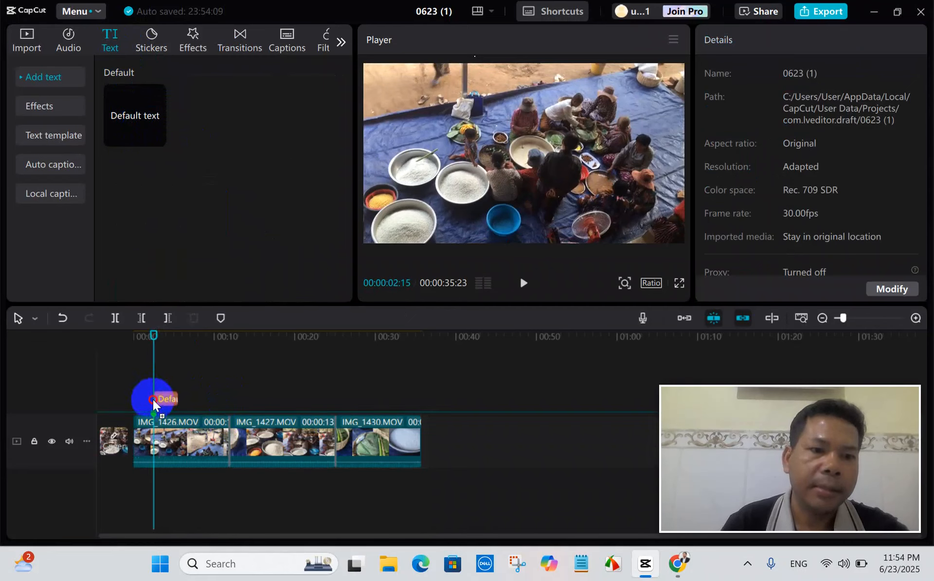
drag(156, 411, 155, 410)
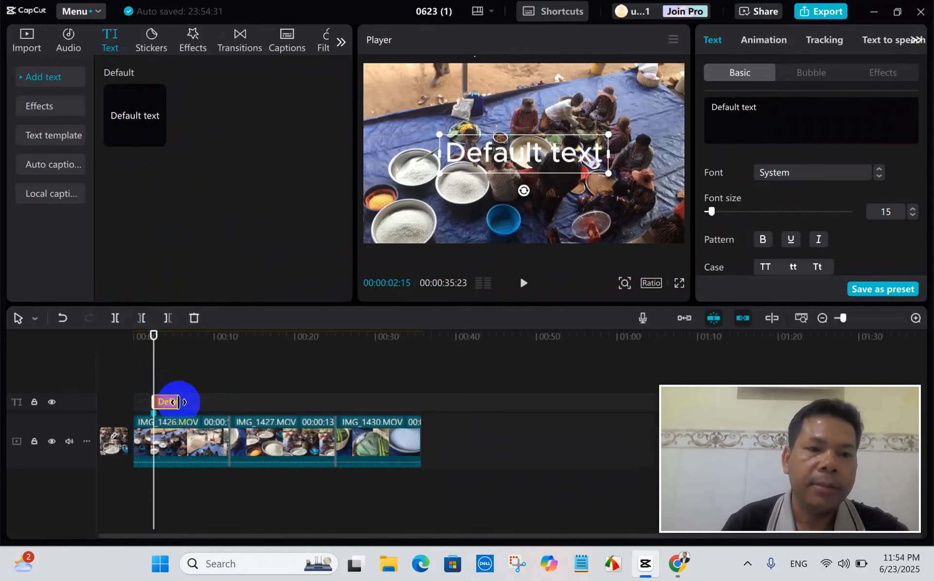
drag(179, 402, 206, 402)
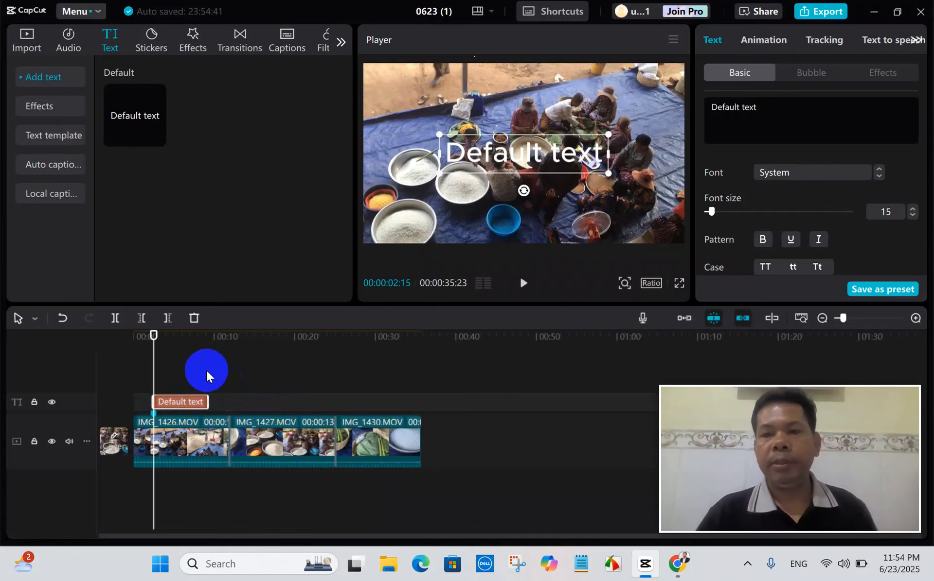
Preview the text clip at 00:00:06:02 and replace its wording with the Khmer title កម្មវិធីធ្វើនំអន្សមនៅស្រុកស្រែ.
drag(155, 380, 182, 390)
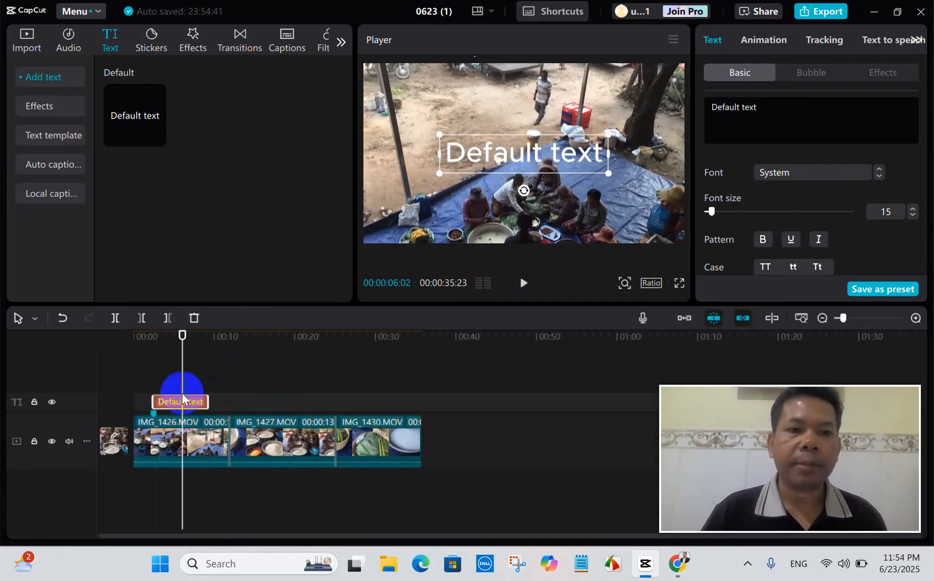
click(514, 155)
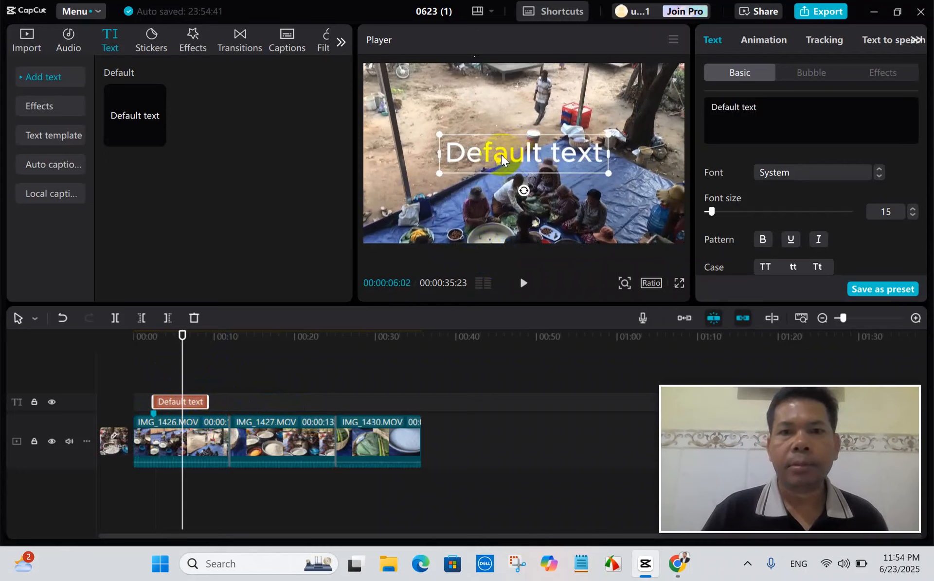
double_click(501, 155)
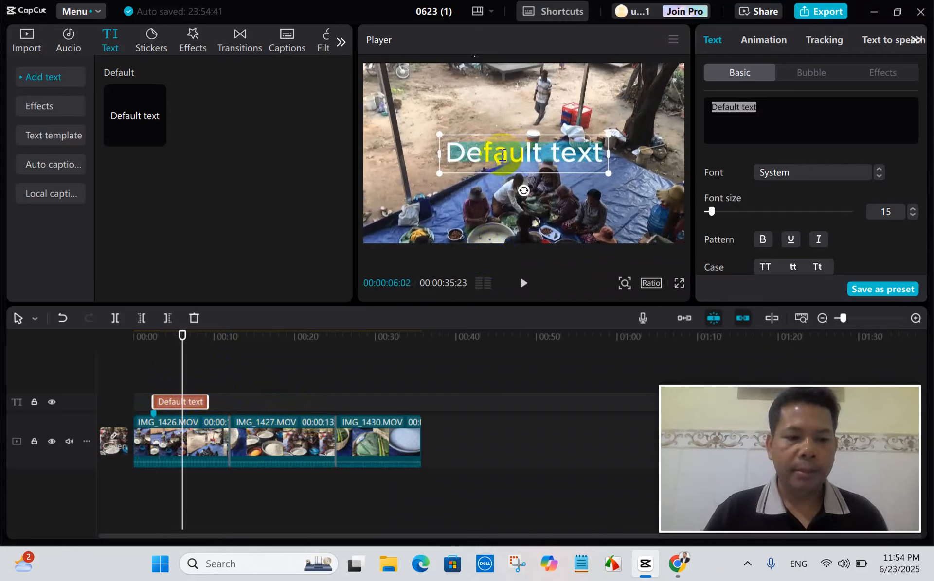
text(k)
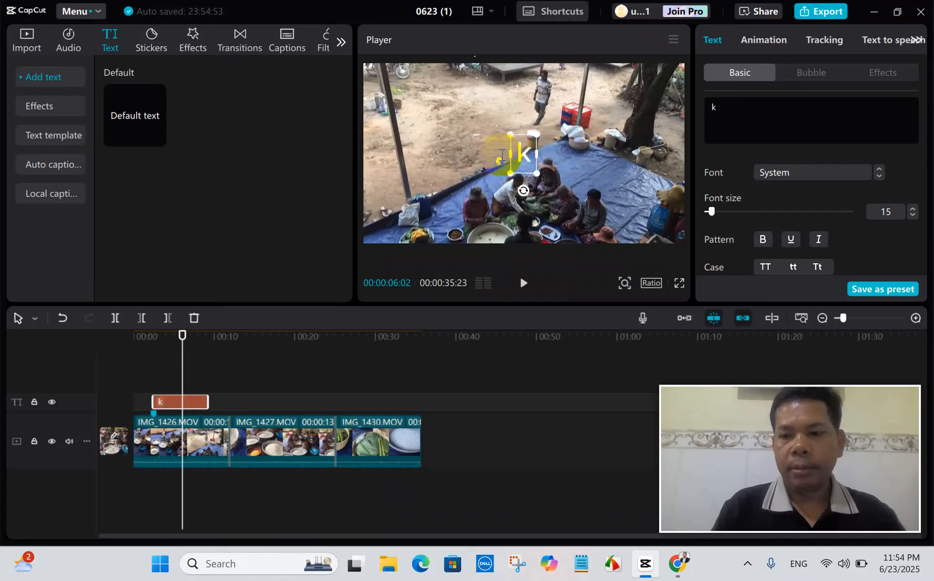
key(BackSpace)
key(super+space)
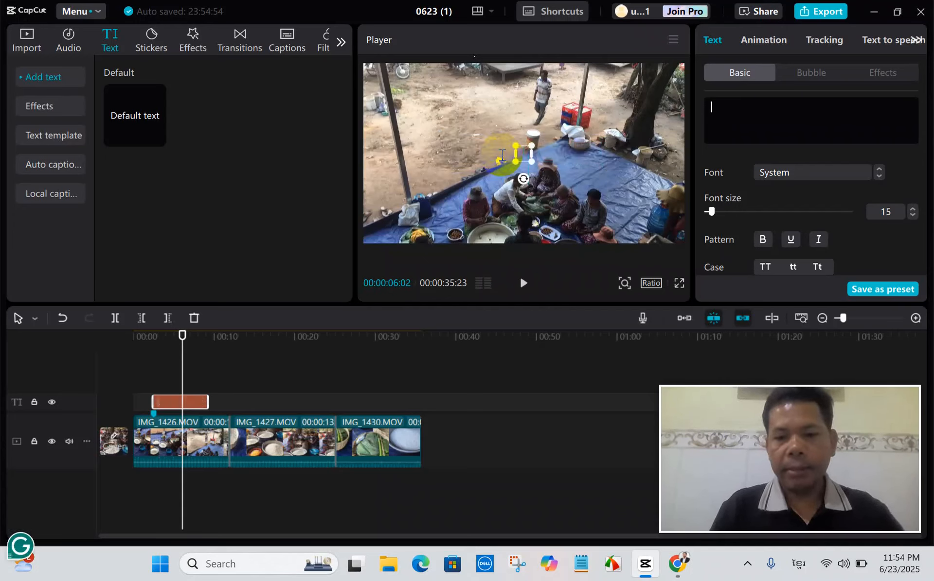
text(កម្)
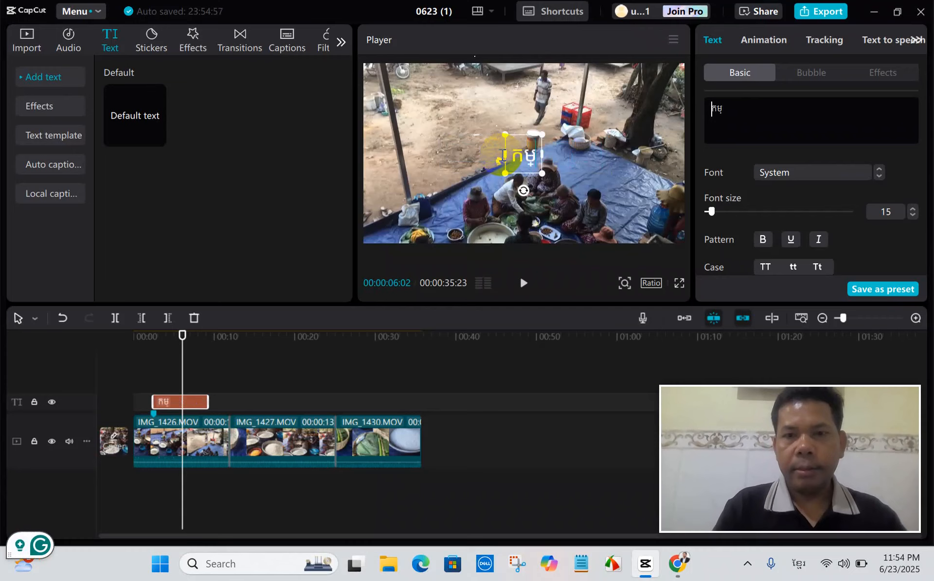
text(មវិធី)
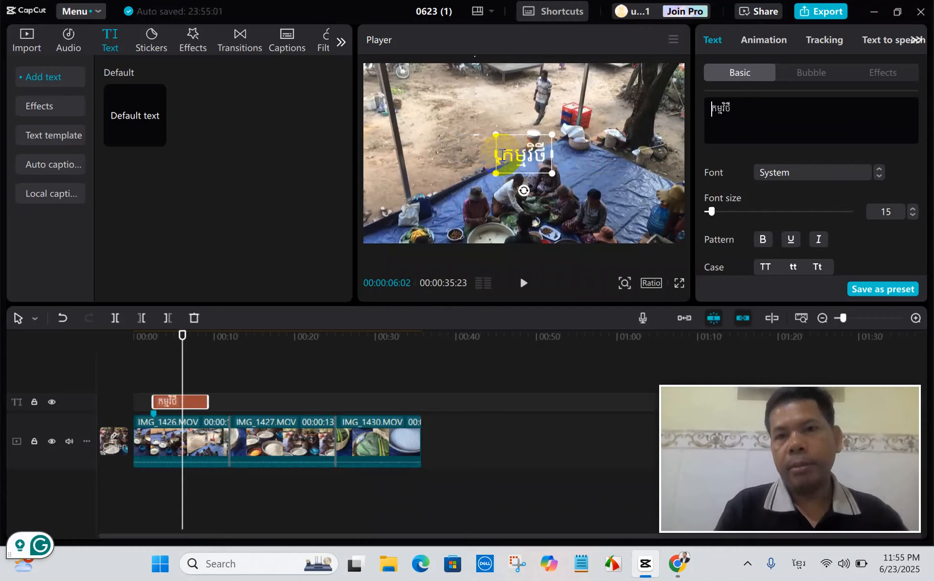
key(BackSpace)
key(BackSpace)
text(ធី)
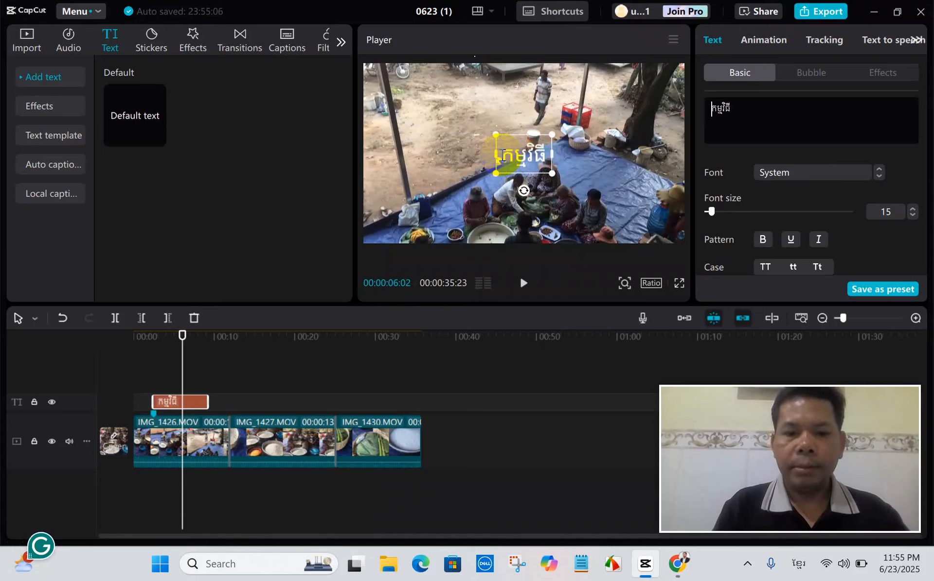
text(ធ្វើ)
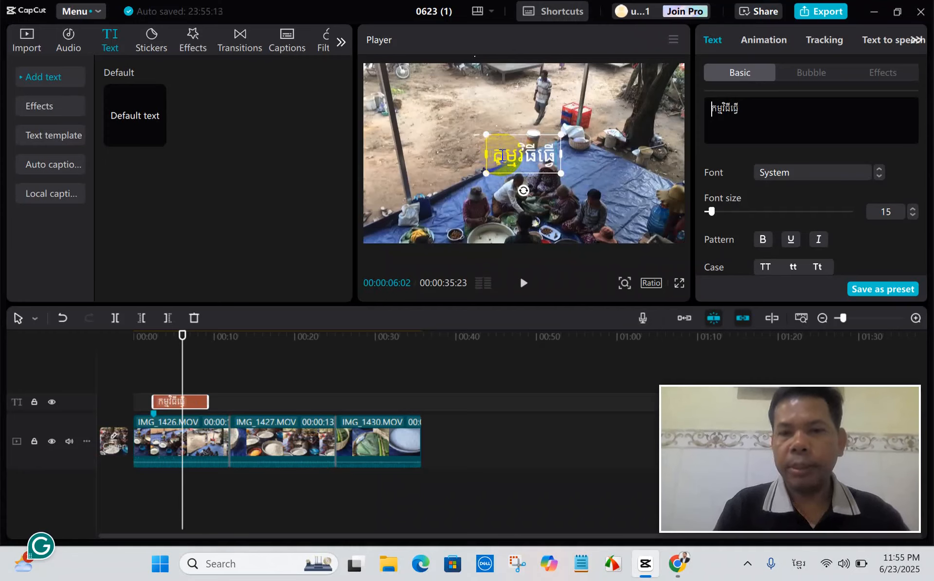
text(ន)
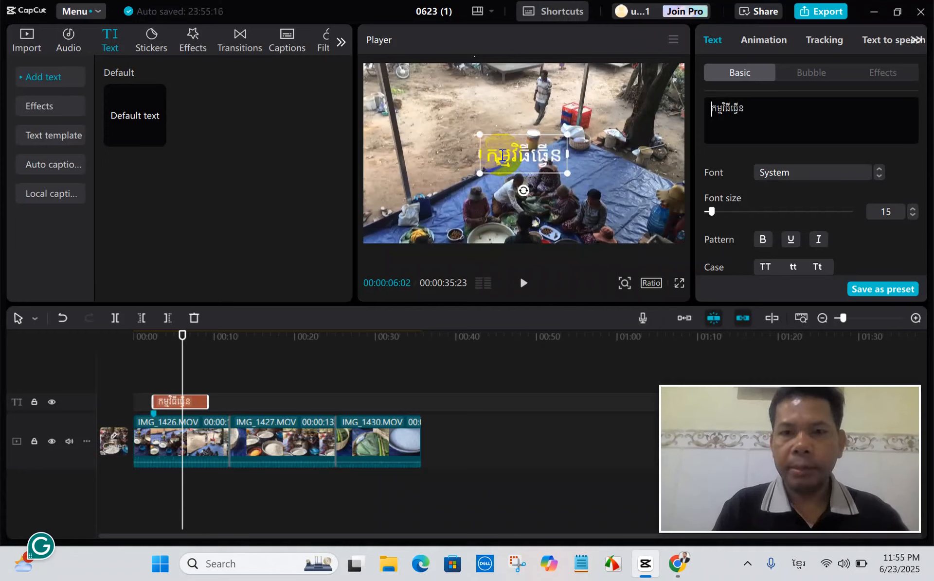
text(ំធ)
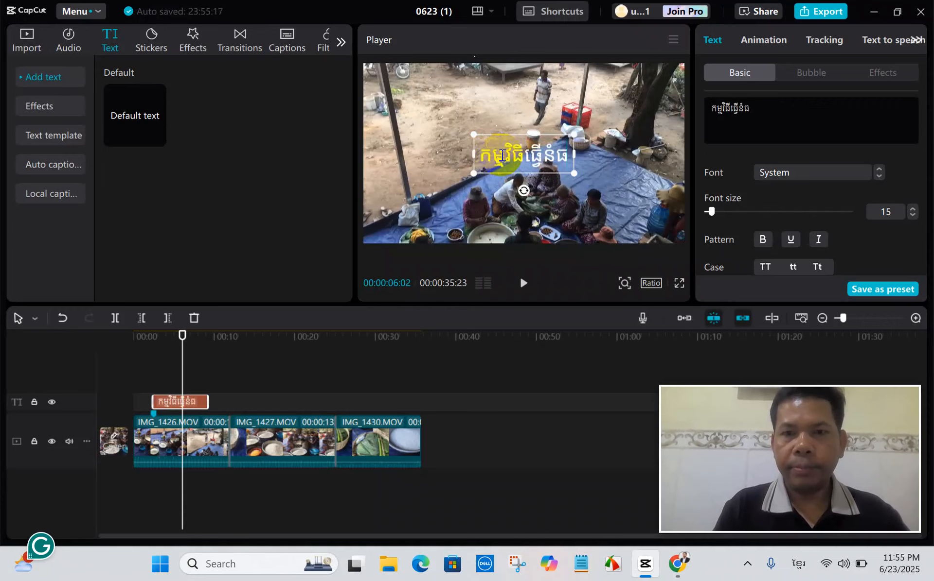
key(BackSpace)
text(អន្សម)
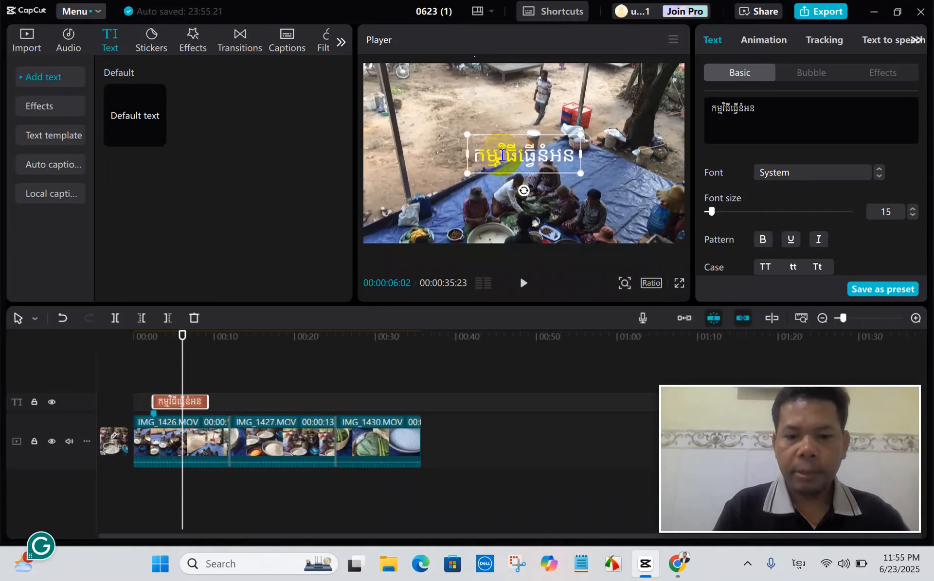
text(នៅស្)
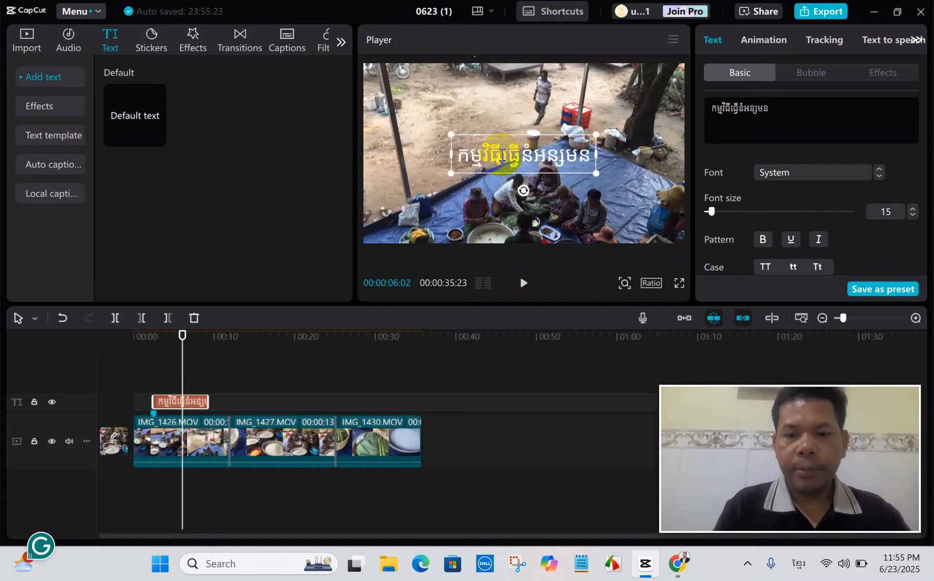
text(រុ)
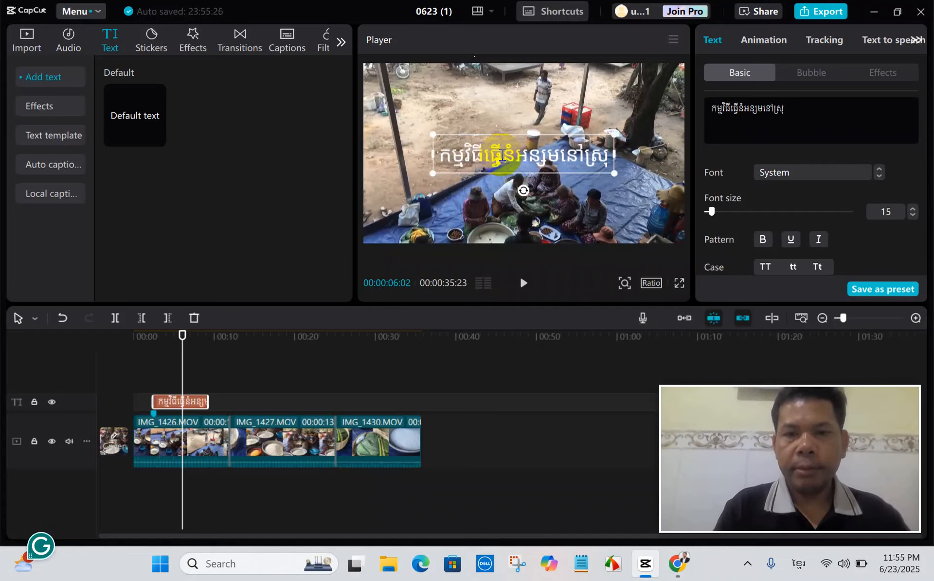
text(កស្រែ)
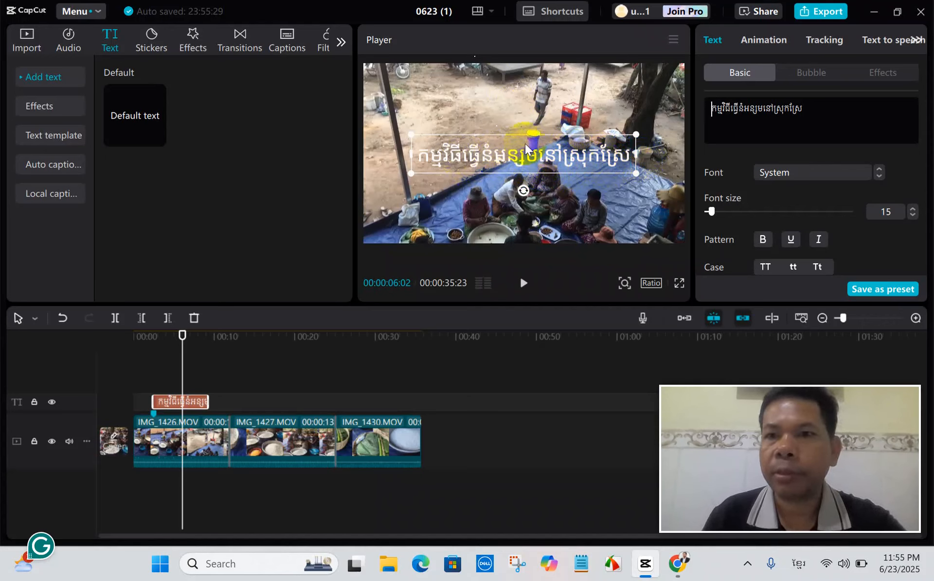
Search the fonts for "khmer os siem reap" and apply !Khmer OS Siemreap to the whole Khmer title.
click(793, 109)
click(818, 110)
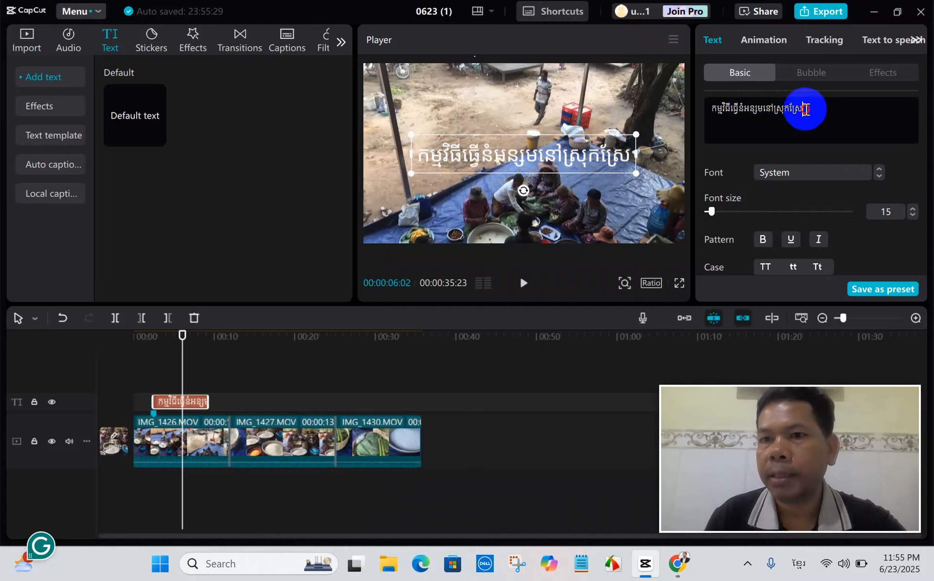
drag(805, 111, 693, 115)
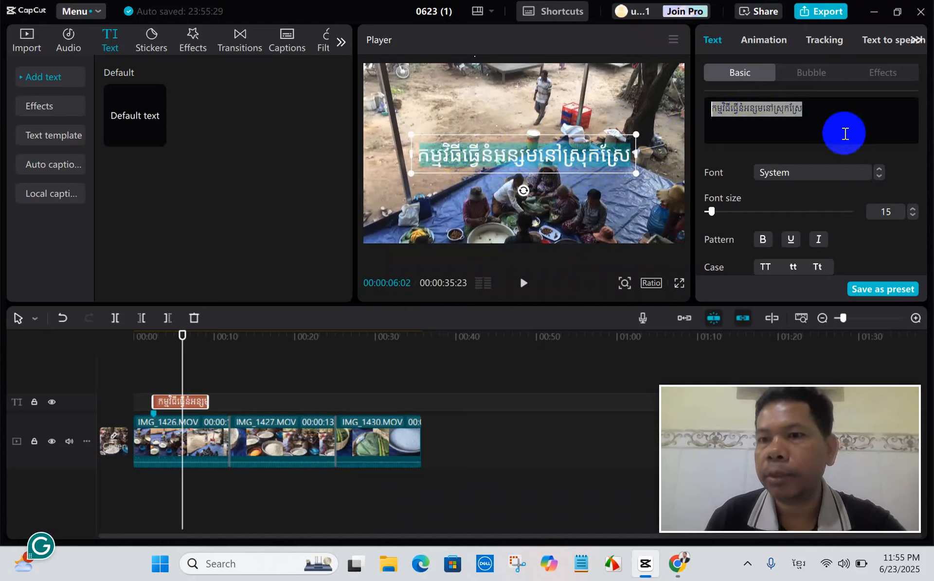
click(854, 171)
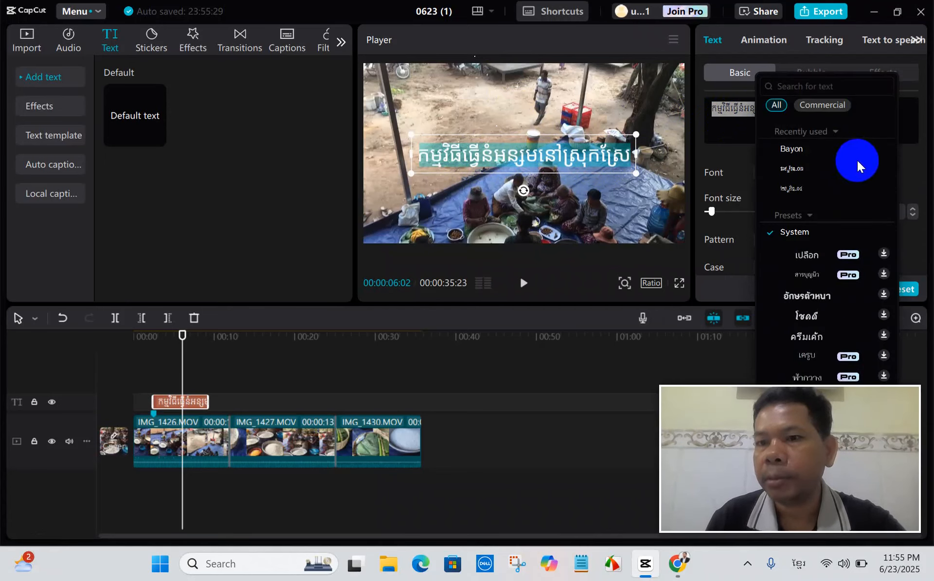
scroll(856, 162, down, 5)
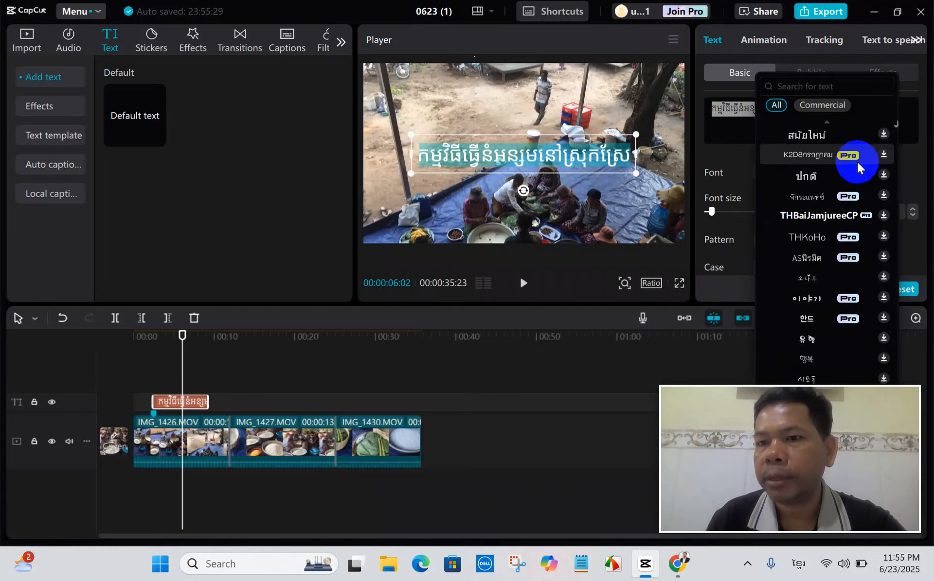
scroll(856, 161, up, 5)
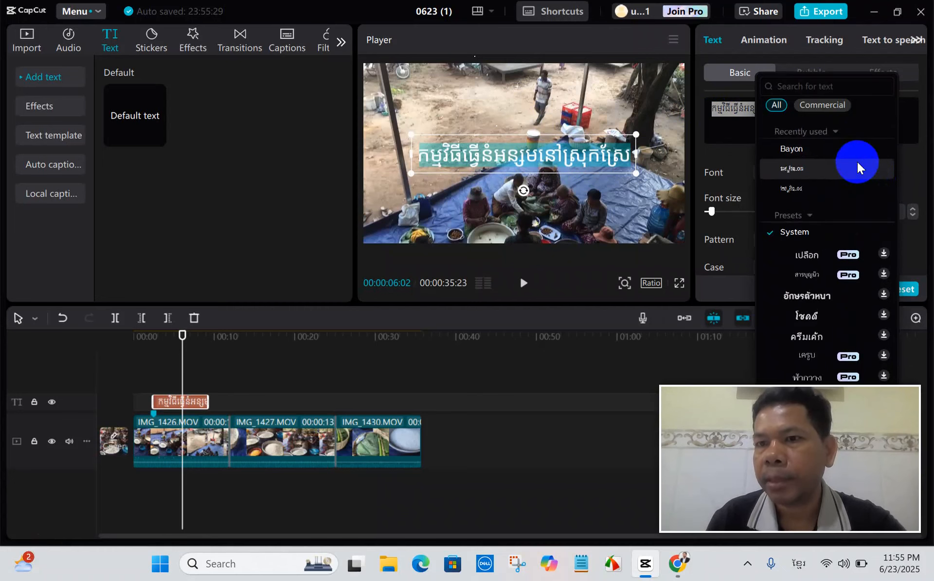
click(826, 86)
text(ក)
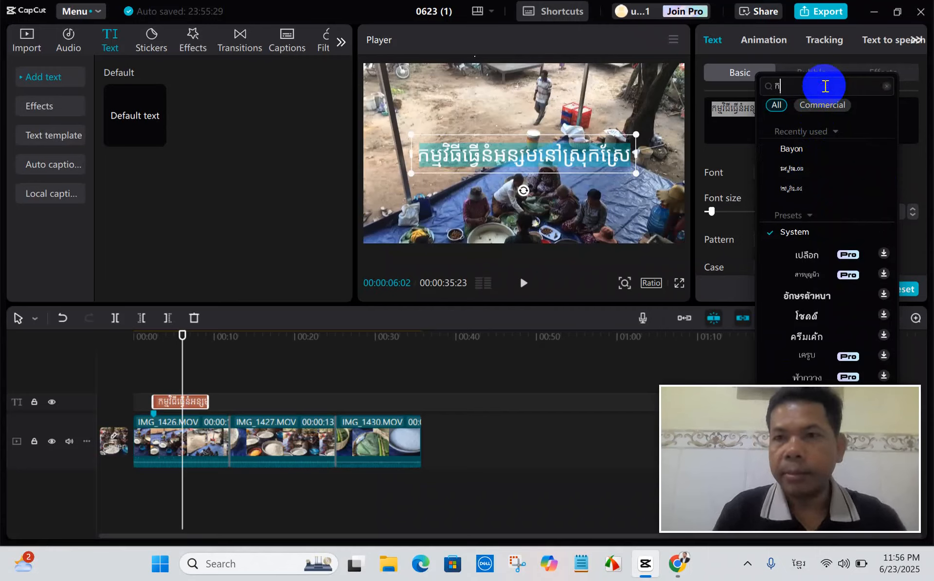
key(BackSpace)
key(alt+shift)
text(า้)
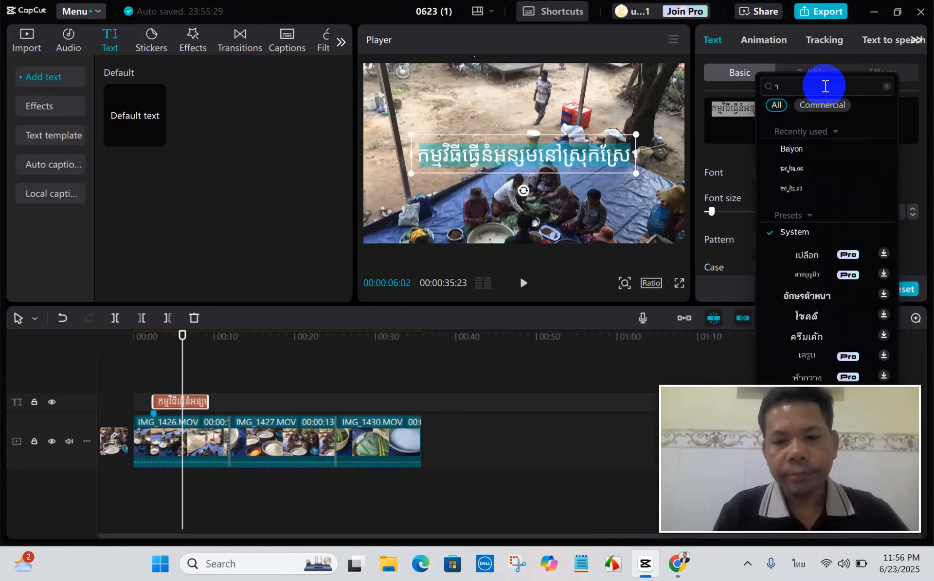
key(BackSpace)
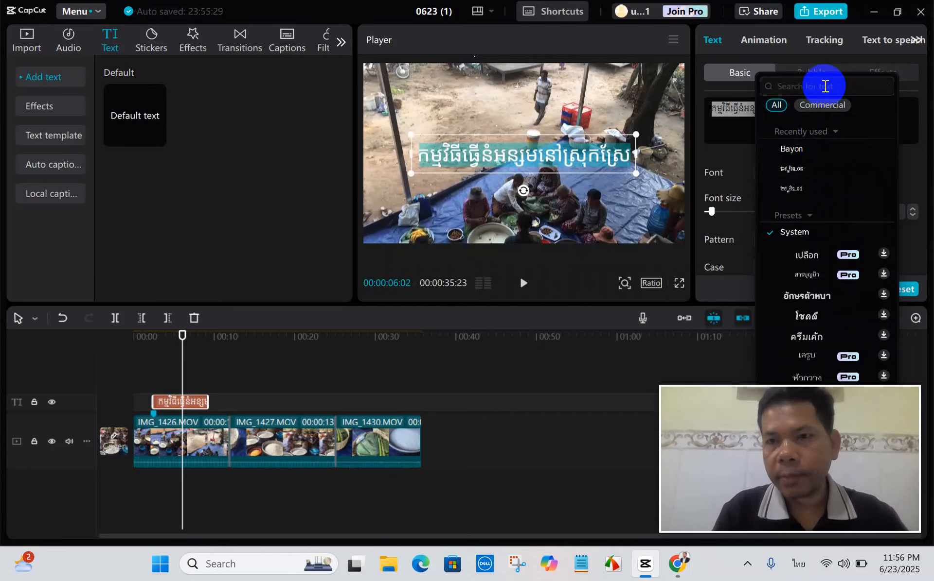
key(alt+shift)
text(khmer os siem)
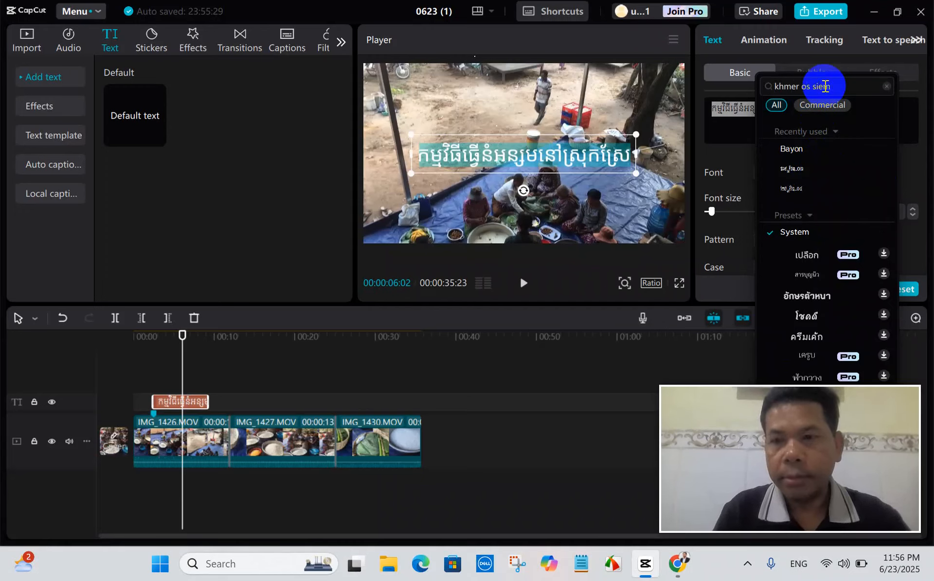
text(reap)
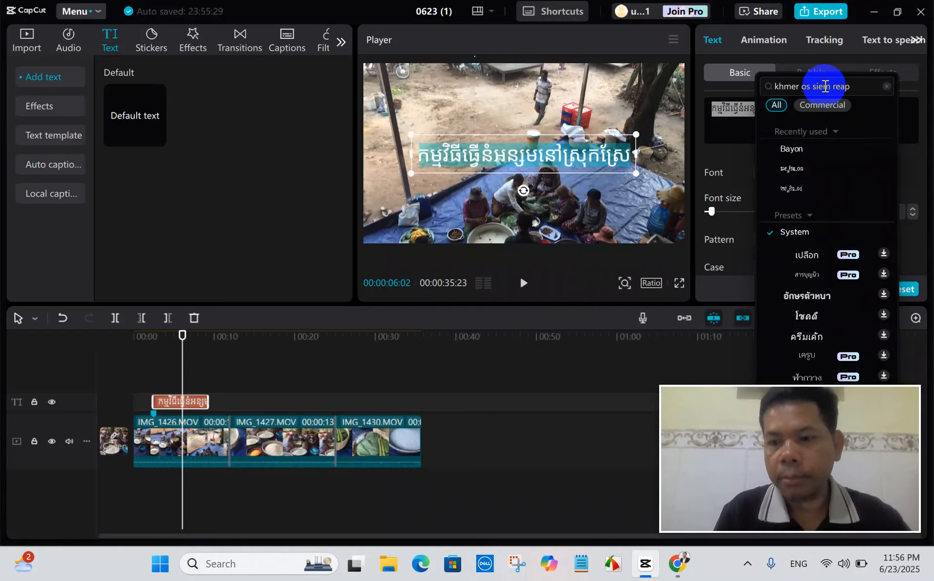
key(Return)
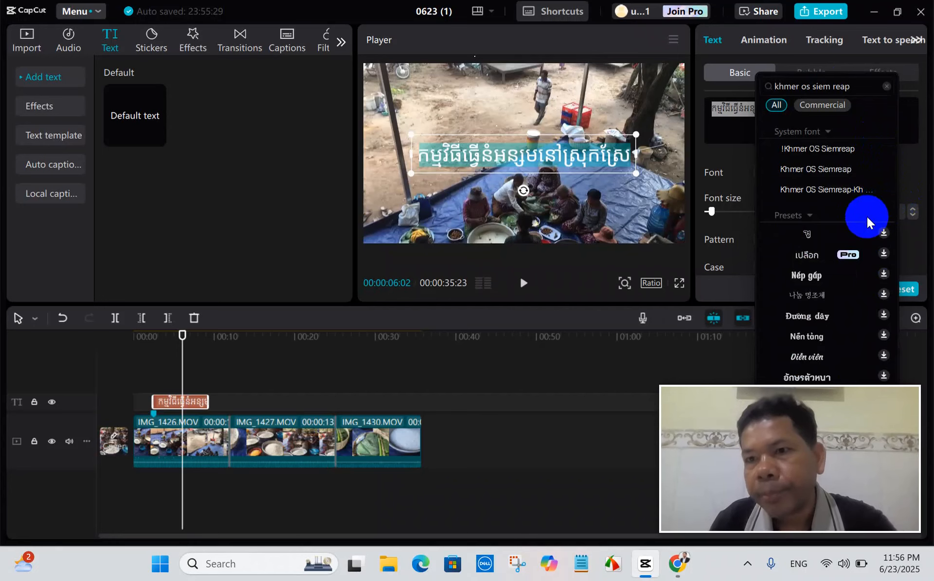
click(833, 150)
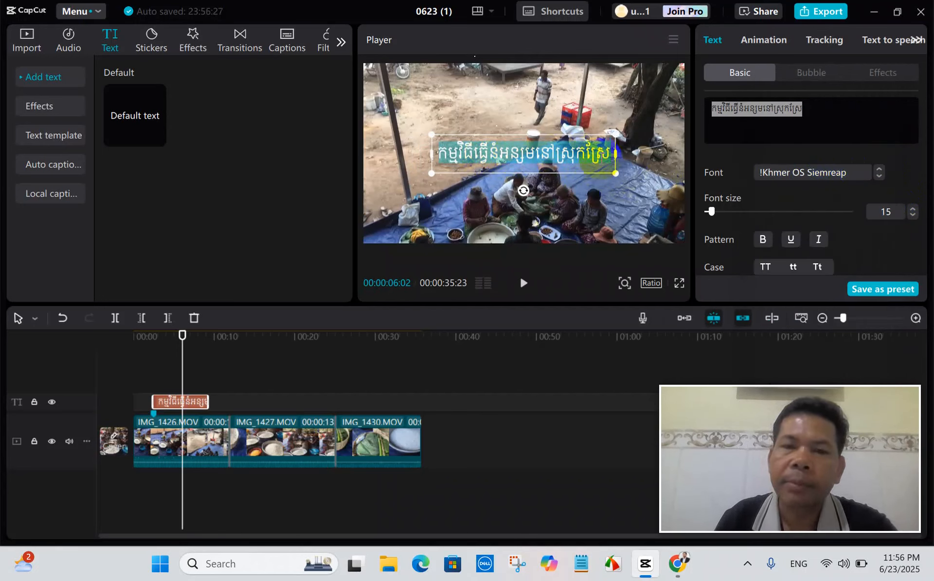
Move the Khmer title up from the centre to the upper part of the video frame.
scroll(784, 187, down, 2)
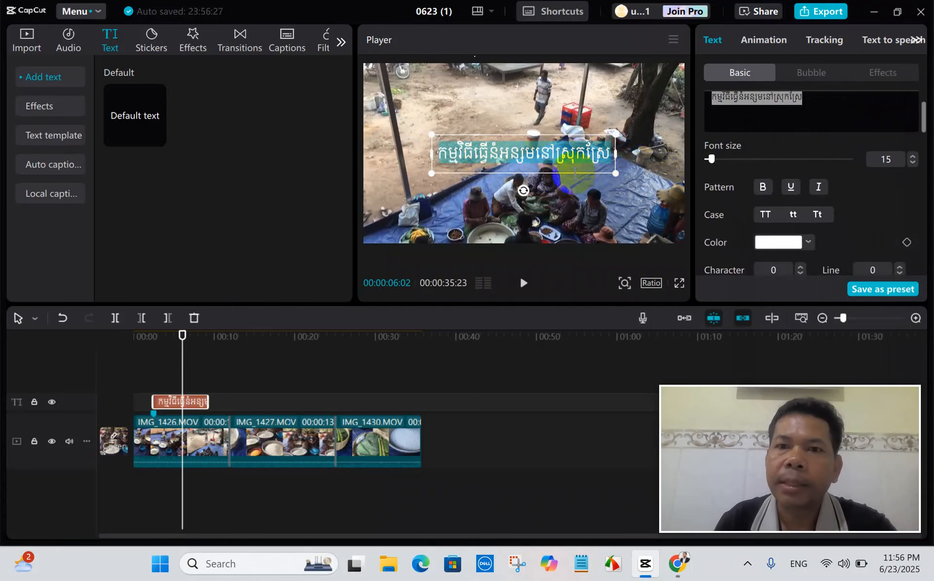
click(571, 165)
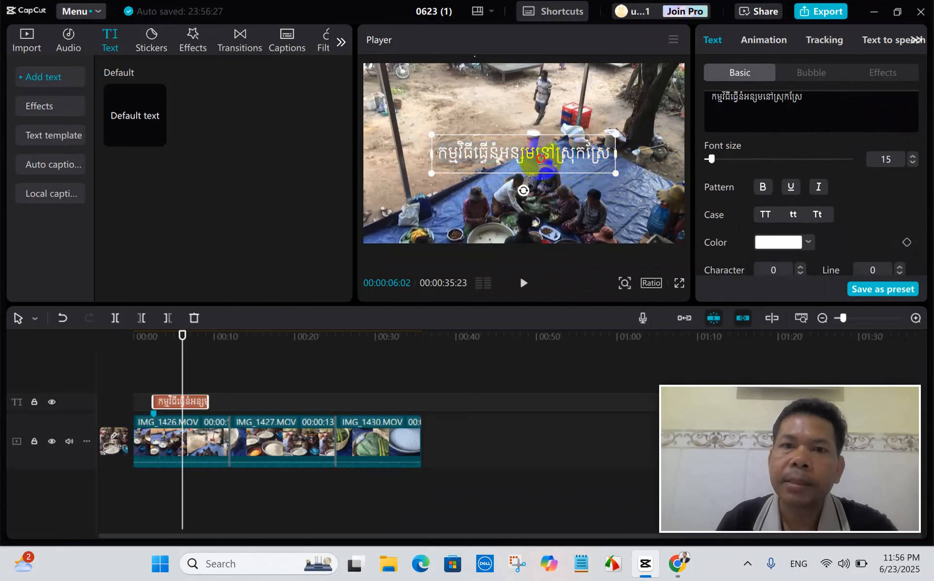
drag(538, 161, 522, 141)
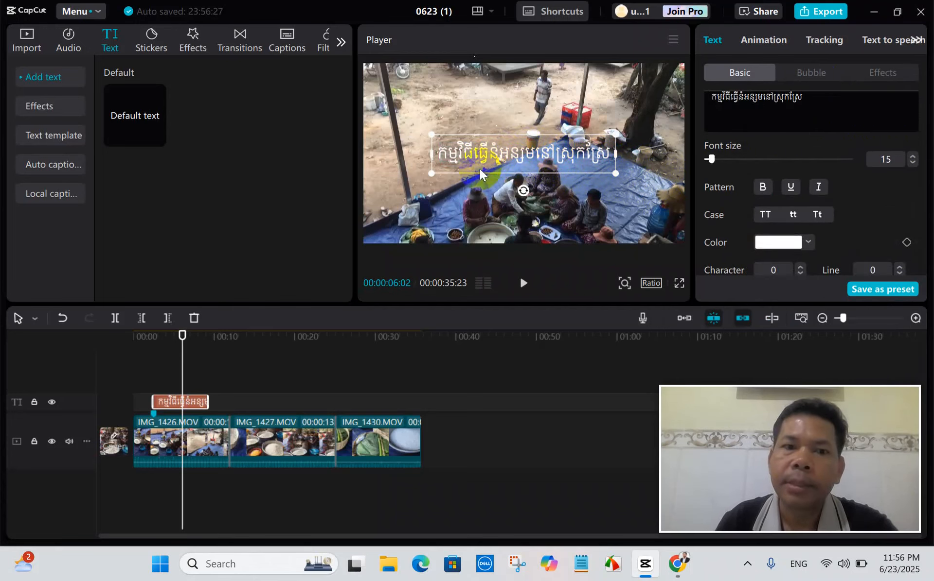
click(197, 404)
drag(547, 147, 538, 100)
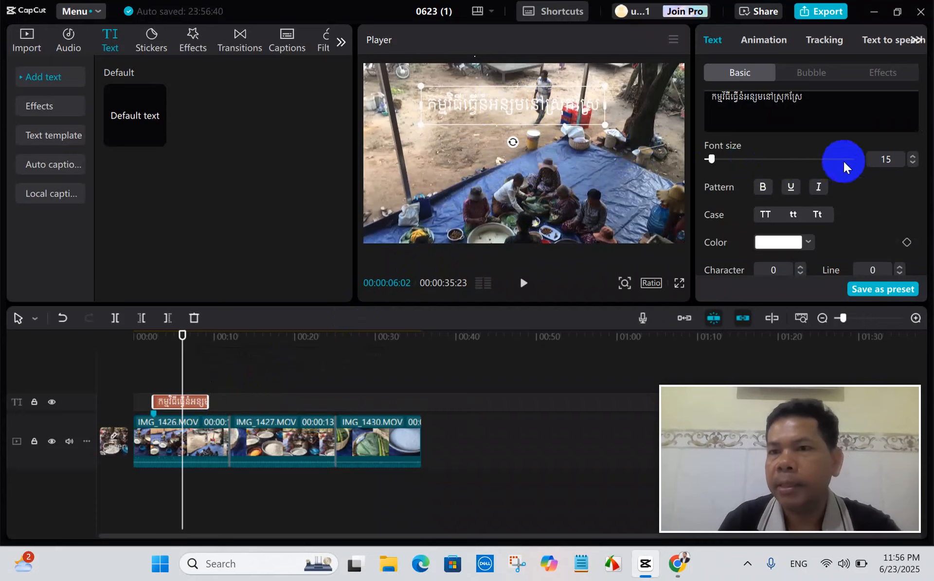
Set the Khmer title's font size to 16 and try bold formatting on it.
drag(712, 159, 713, 159)
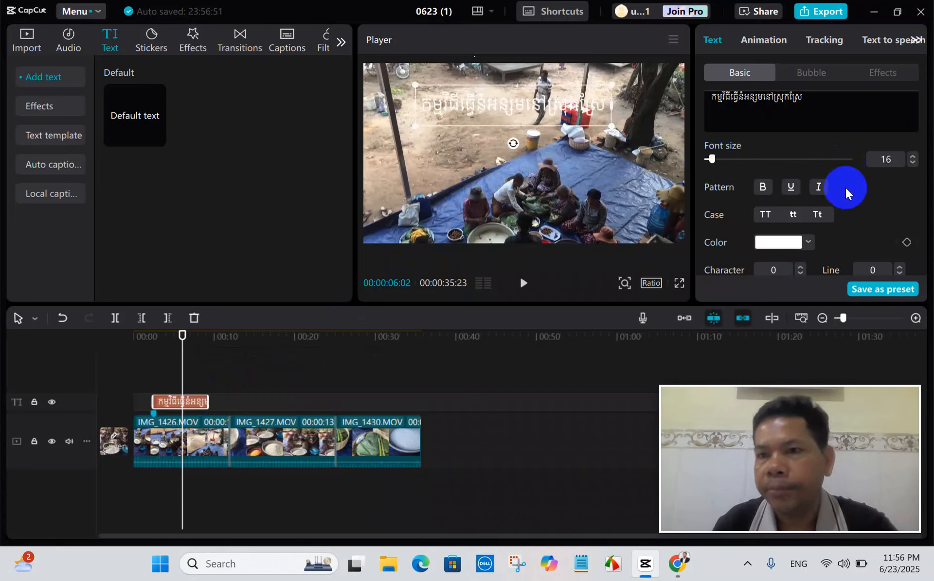
click(762, 188)
click(783, 192)
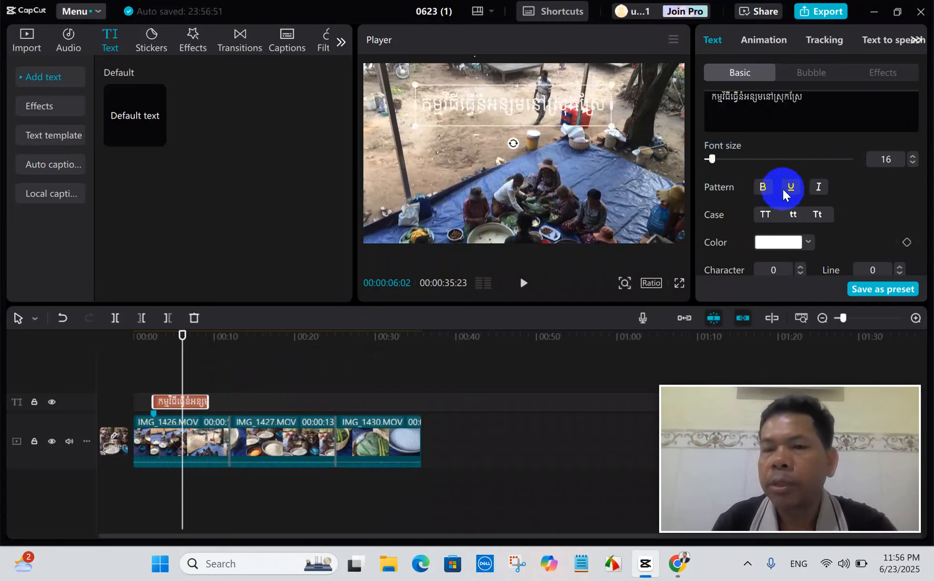
click(762, 189)
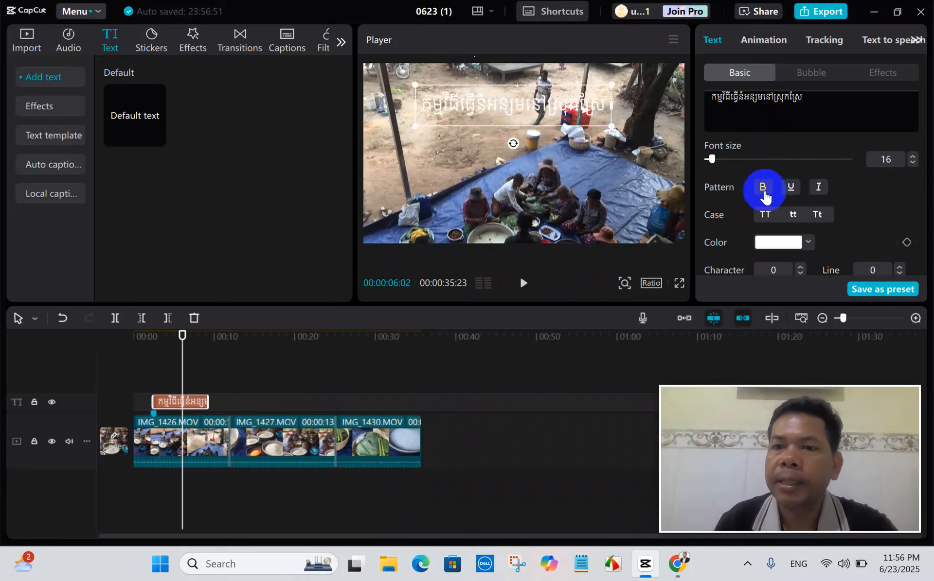
click(763, 191)
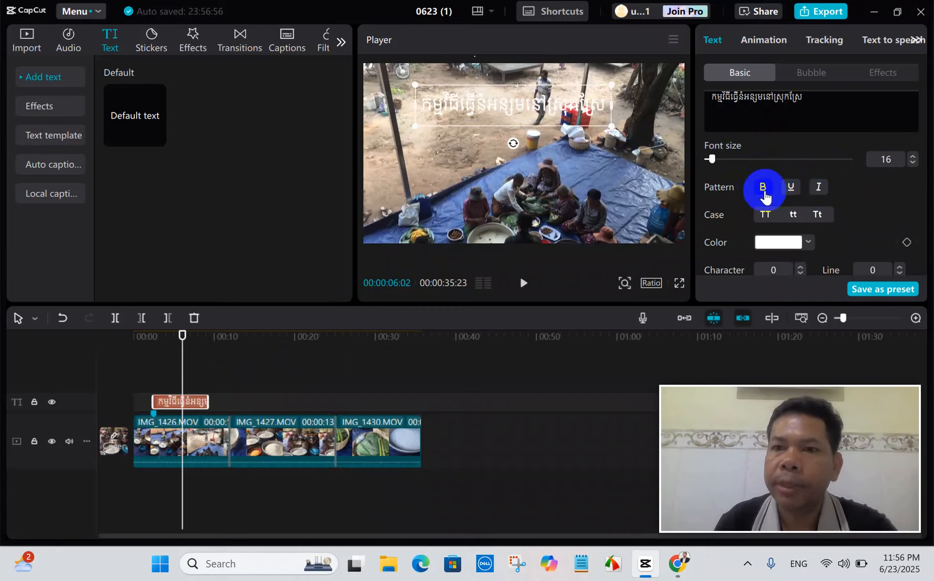
Try underline and then italic formatting on the Khmer title, turning each one off again.
click(790, 191)
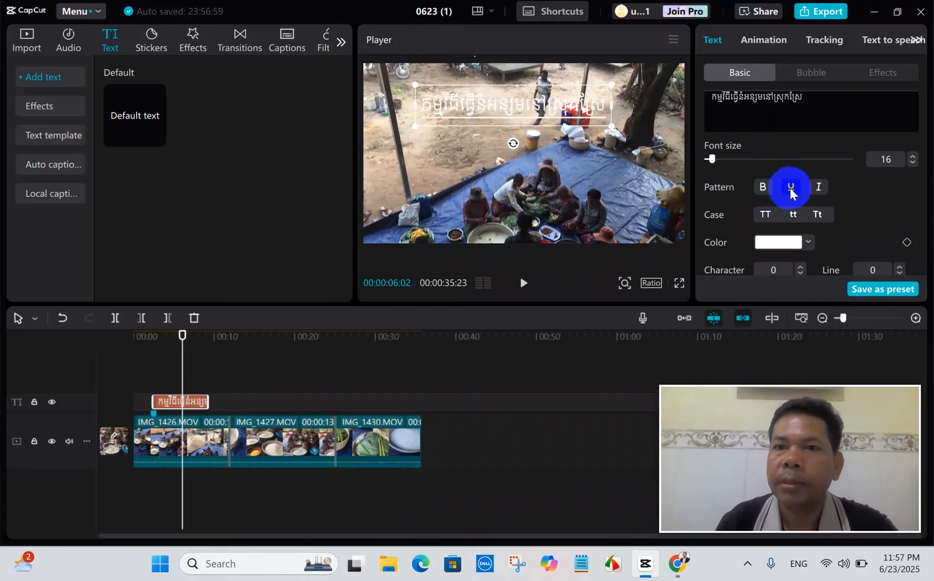
click(790, 191)
click(817, 191)
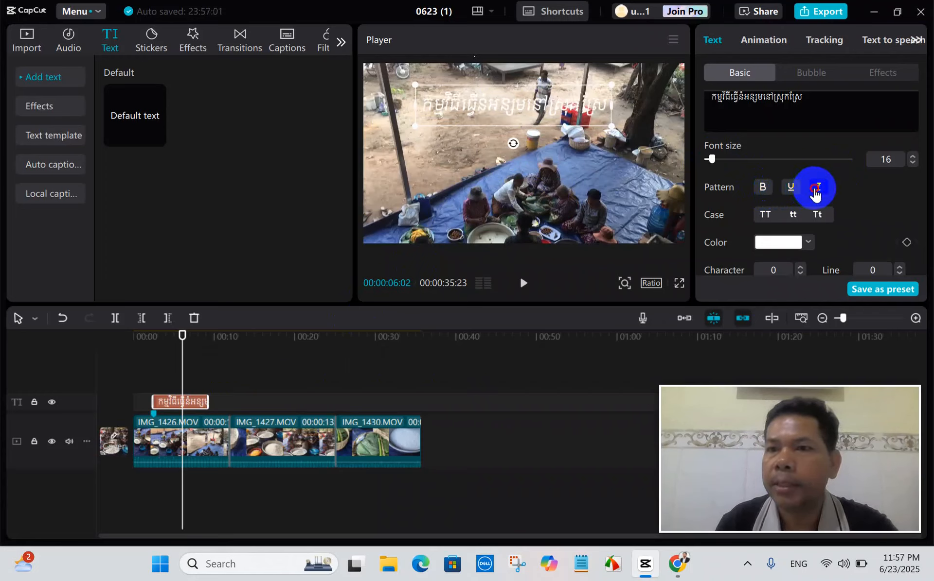
click(817, 191)
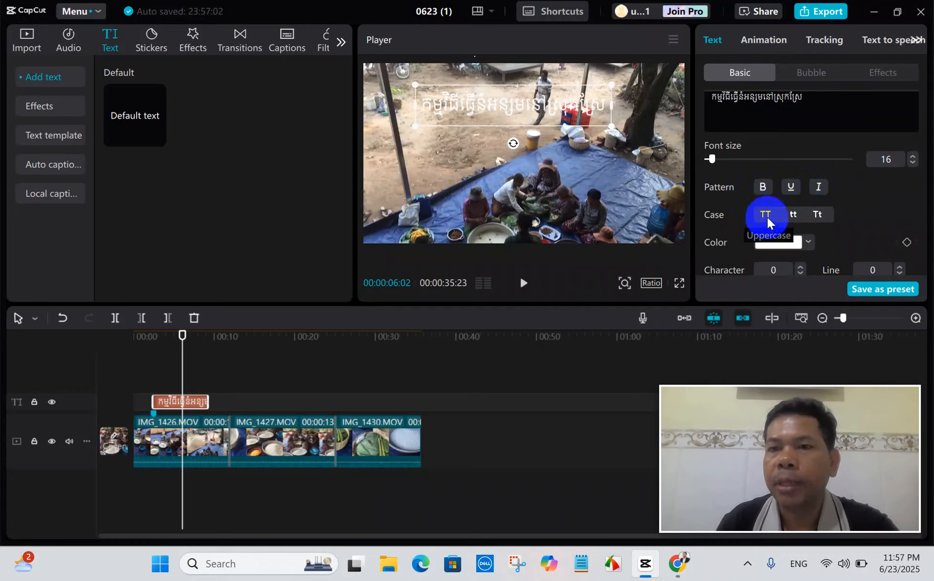
click(793, 215)
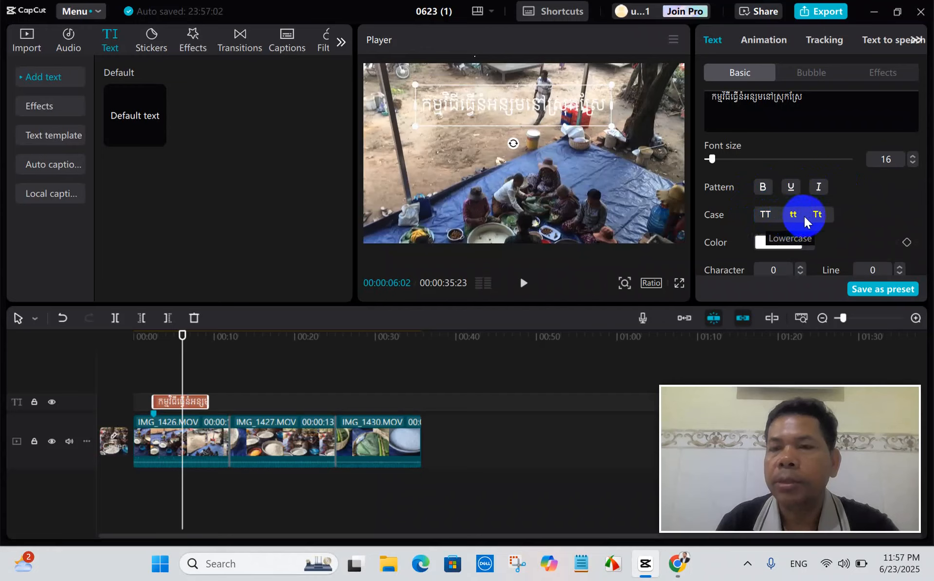
Try grey and dark text colors on the Khmer title, ending with near-black 1F1D1D.
scroll(822, 215, down, 2)
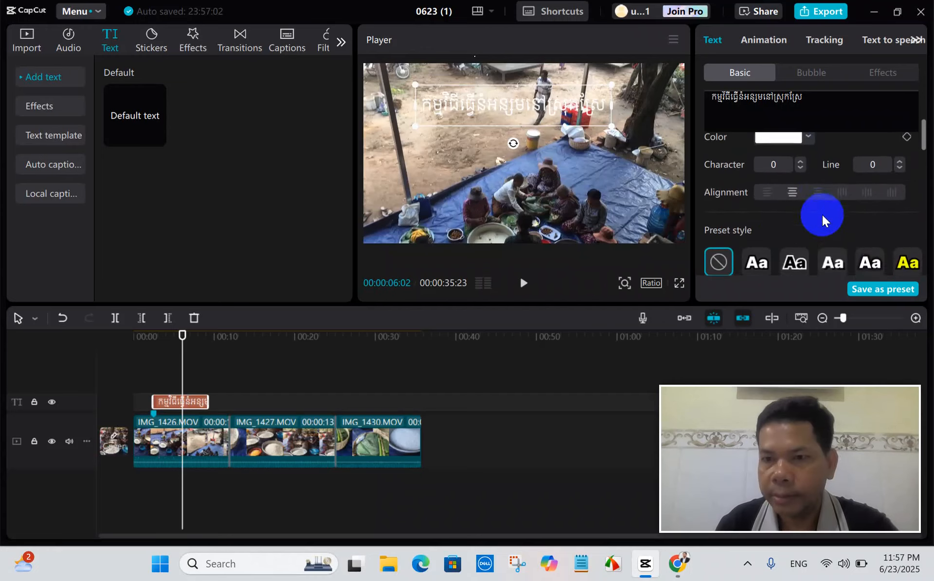
scroll(822, 215, up, 1)
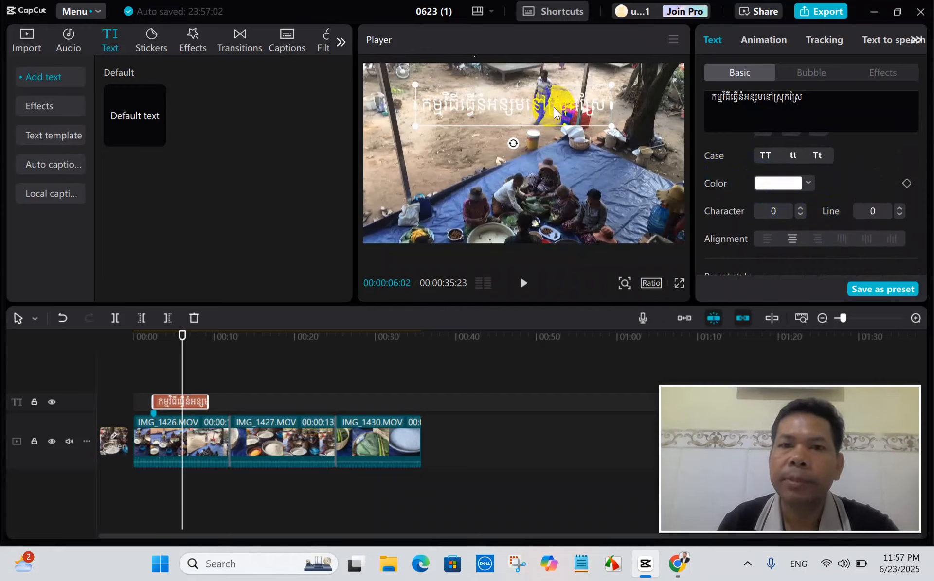
click(786, 185)
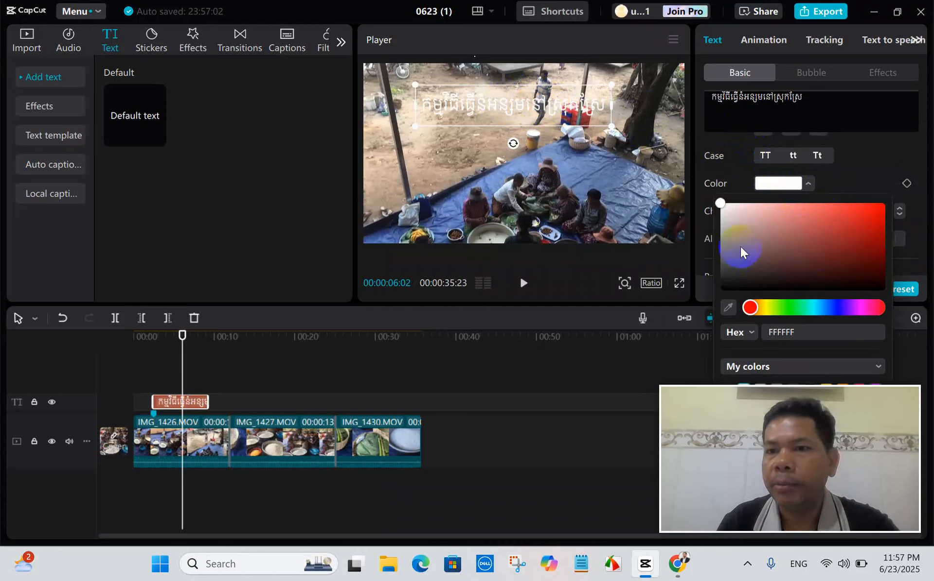
click(727, 210)
mouse_move(728, 210)
mouse_down()
mouse_move(742, 217)
mouse_move(738, 276)
mouse_move(768, 308)
mouse_move(747, 311)
mouse_move(863, 311)
mouse_move(783, 311)
mouse_up()
mouse_move(750, 279)
mouse_down()
mouse_move(741, 277)
mouse_move(743, 240)
mouse_up()
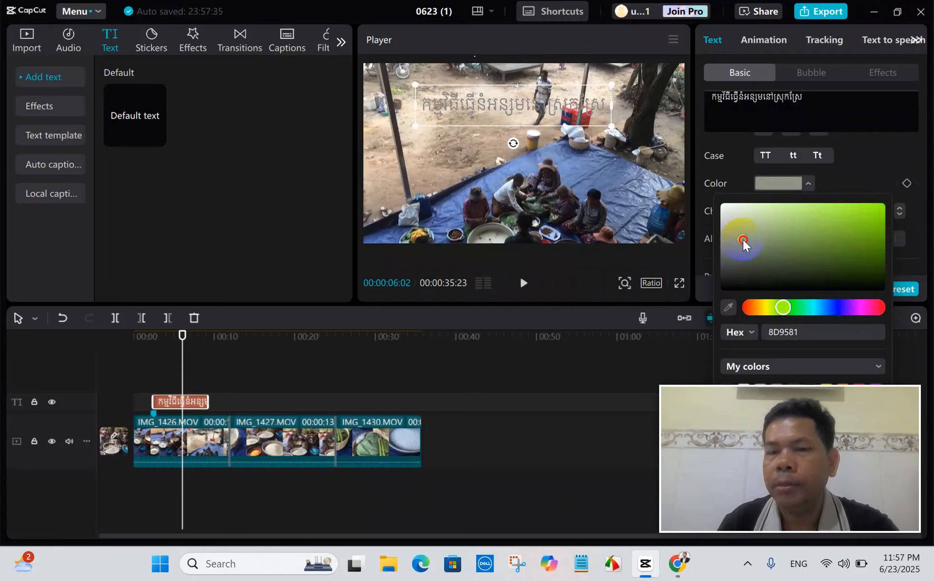
drag(781, 308, 750, 308)
drag(738, 249, 729, 280)
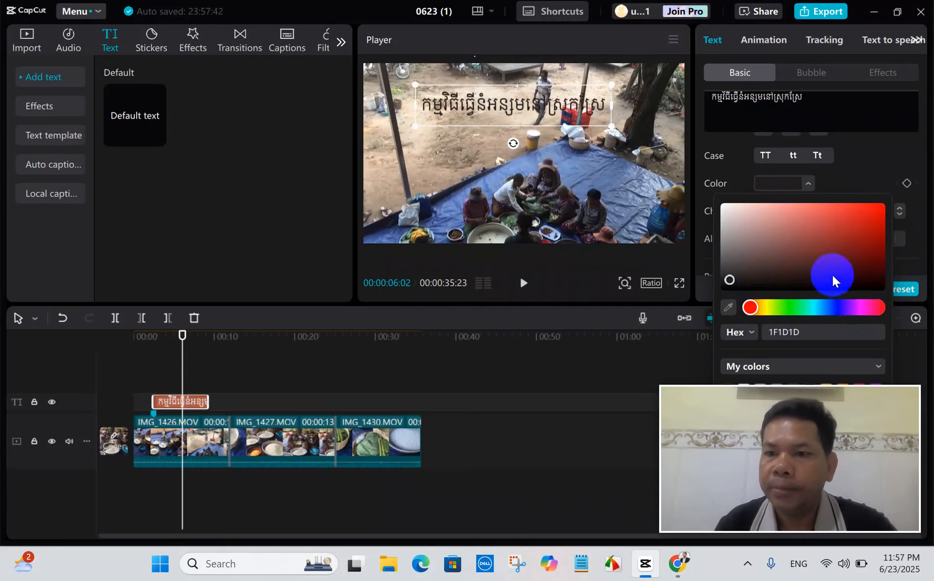
click(896, 199)
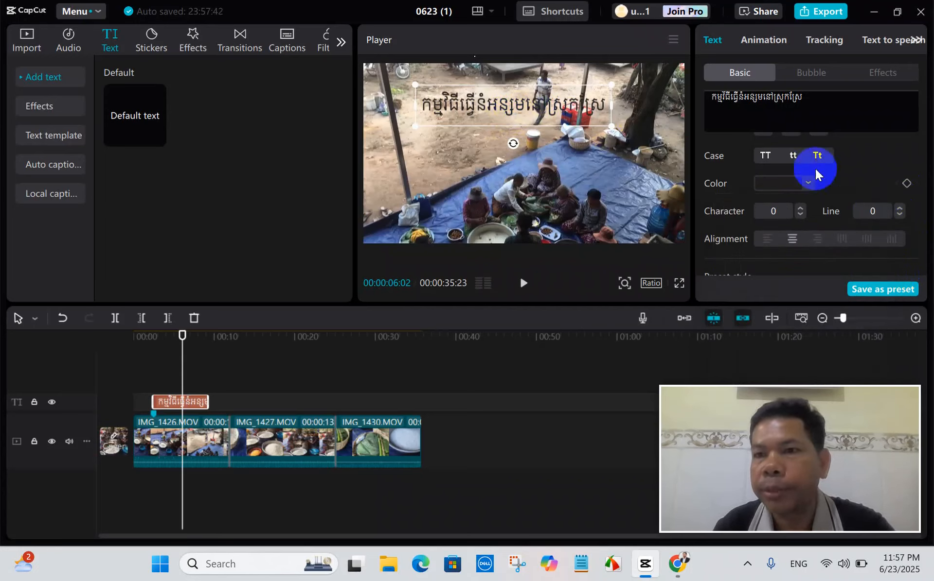
Try several preset styles on the Khmer title, apply the yellow one with a black outline, and expand the full preset list.
scroll(854, 180, down, 2)
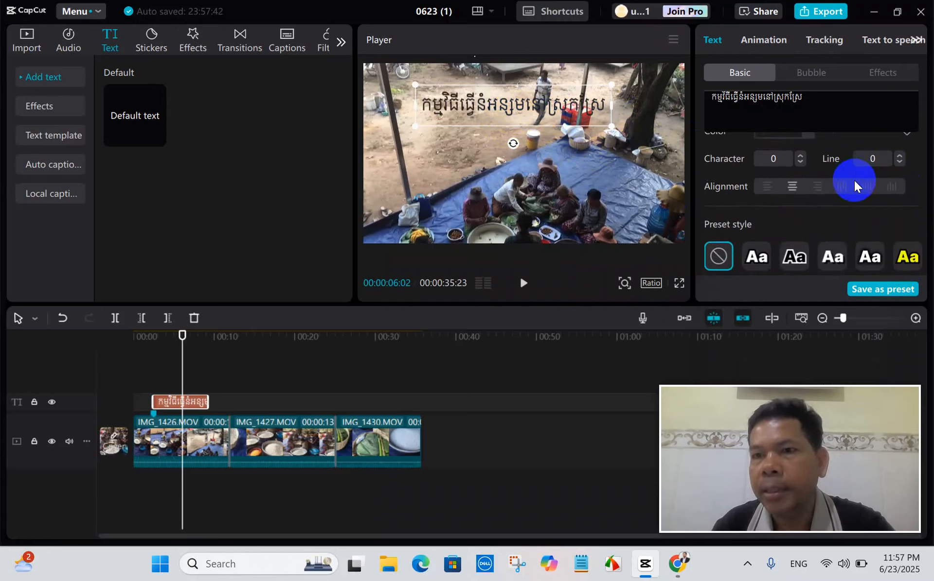
scroll(830, 180, down, 2)
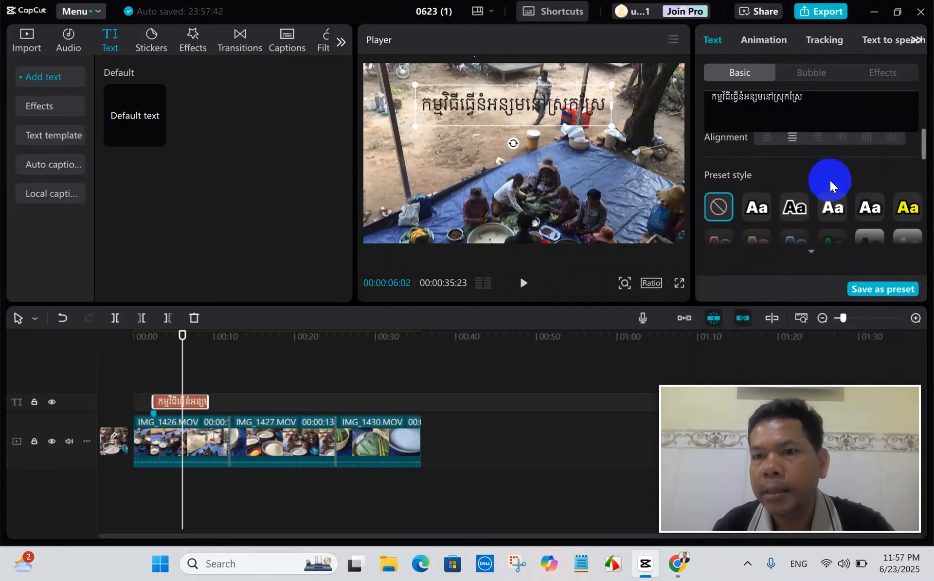
click(789, 206)
click(831, 205)
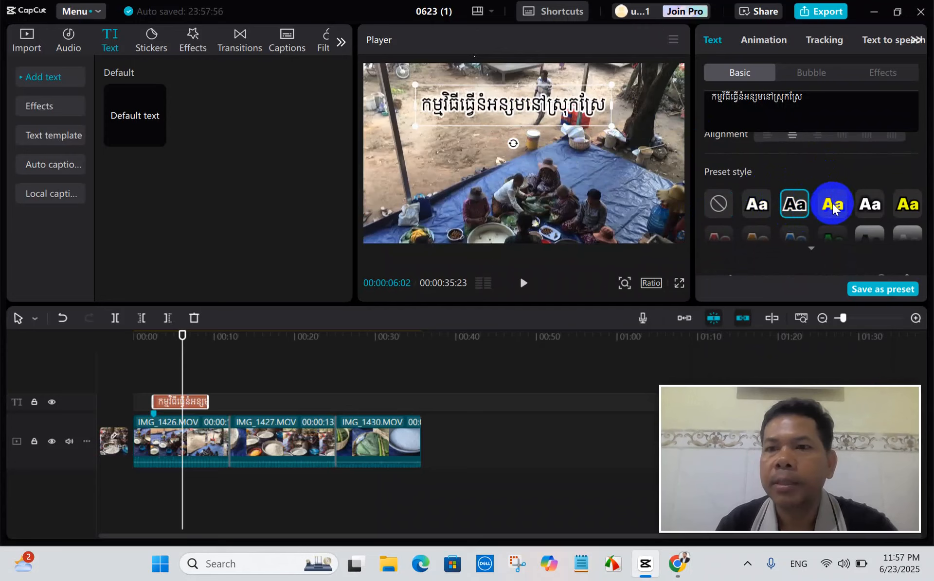
click(867, 203)
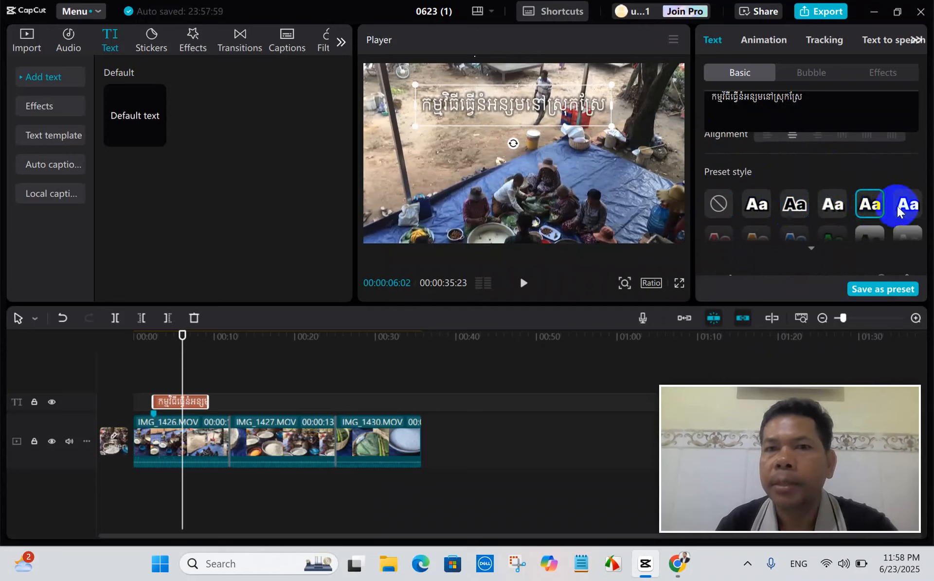
click(907, 204)
scroll(873, 202, down, 4)
scroll(873, 202, up, 2)
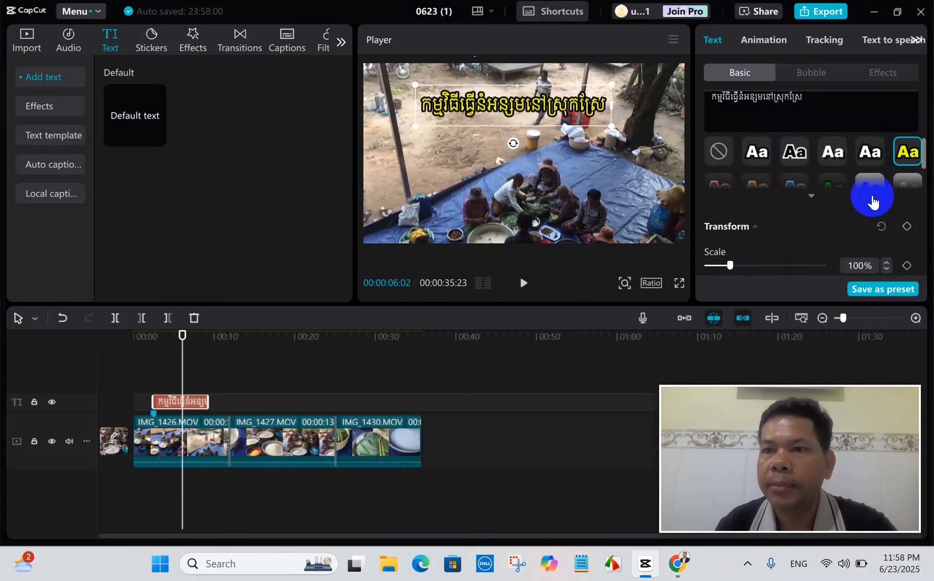
click(810, 195)
scroll(788, 199, down, 2)
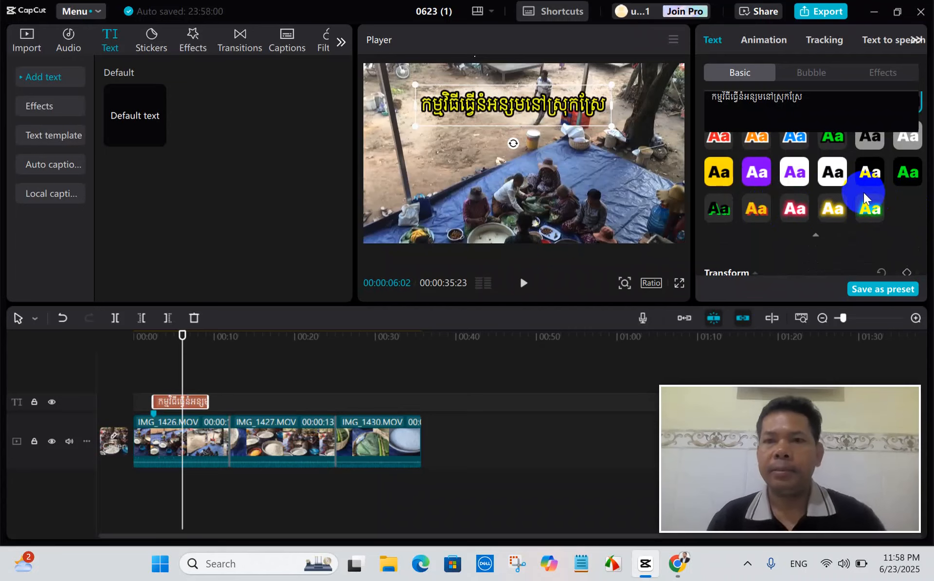
Enlarge the Khmer title slightly by raising its uniform scale a little above 100%.
scroll(837, 182, down, 1)
scroll(837, 184, down, 4)
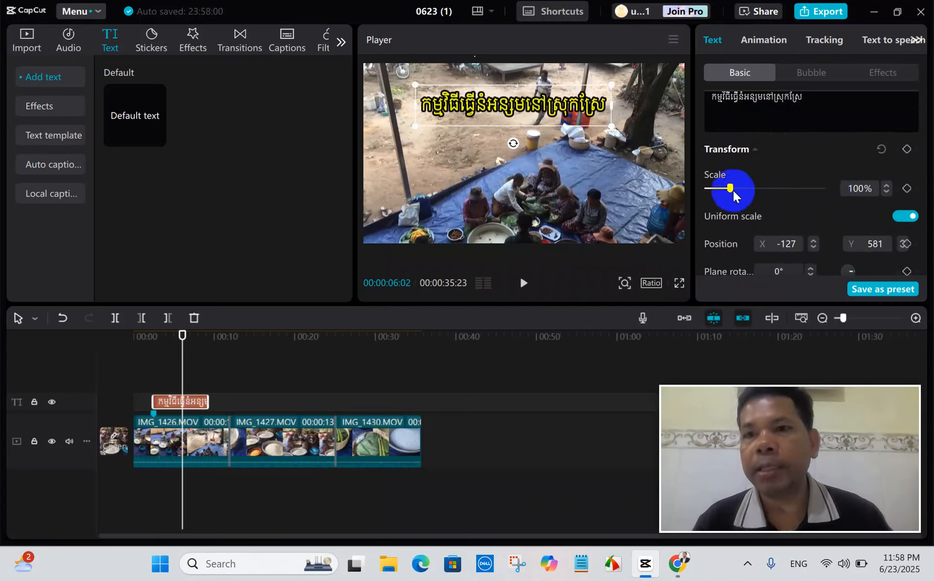
drag(730, 188, 730, 191)
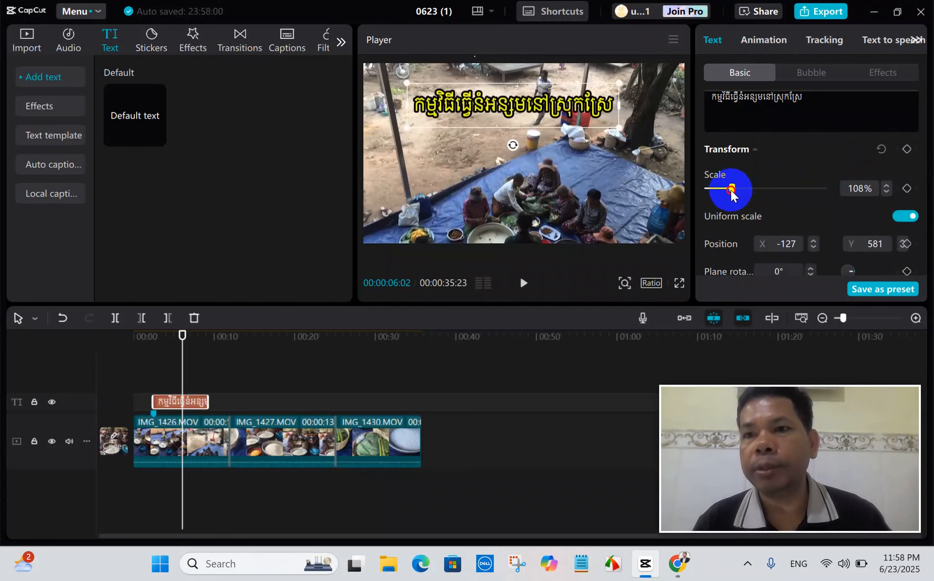
Set the Khmer title's stroke color to red D0352D after trying other hues, and reduce the stroke thickness to 11.
scroll(803, 199, down, 2)
scroll(803, 198, down, 1)
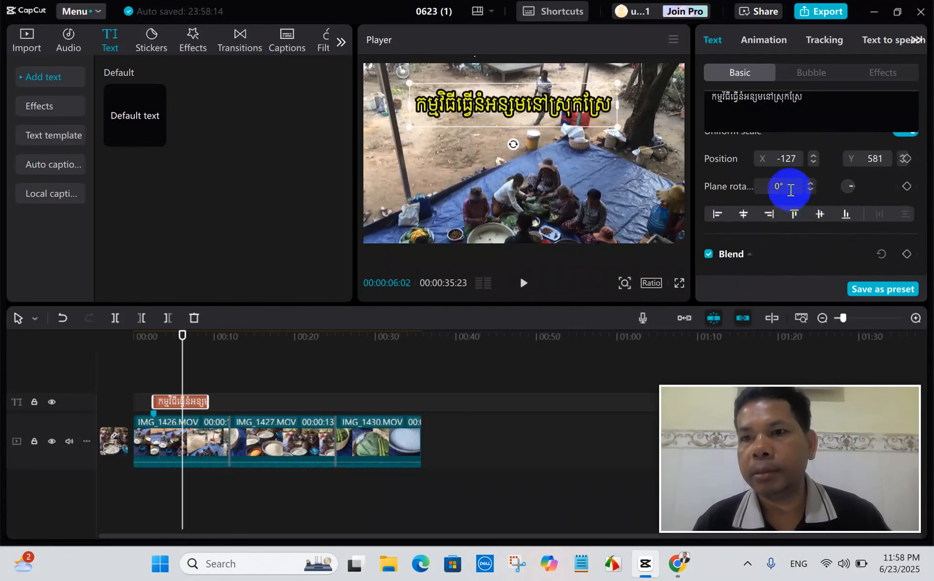
scroll(826, 185, down, 3)
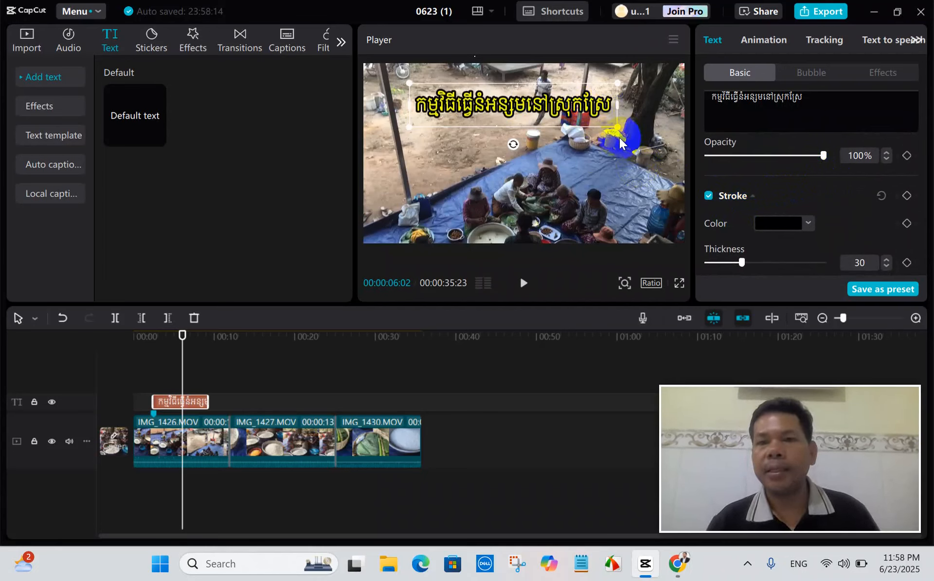
click(788, 225)
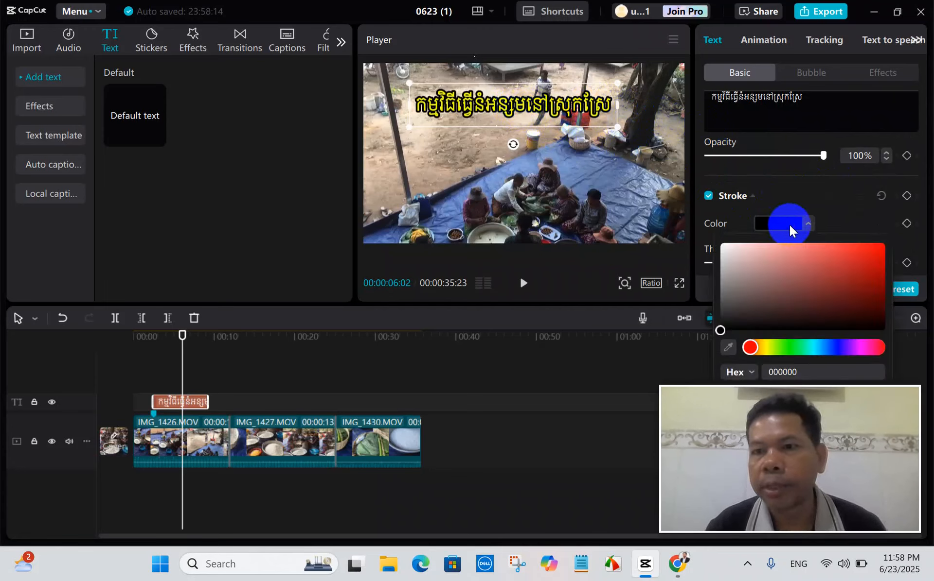
click(850, 258)
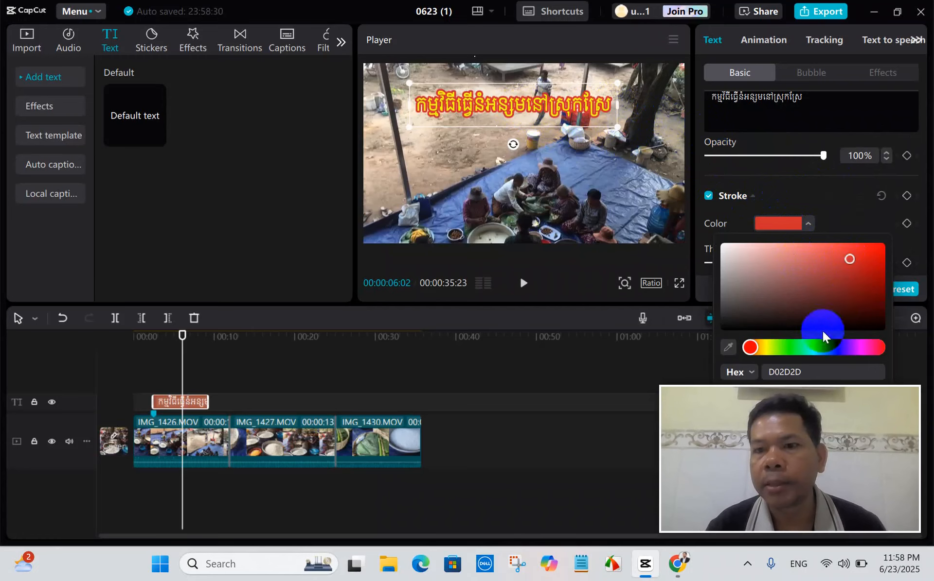
click(791, 347)
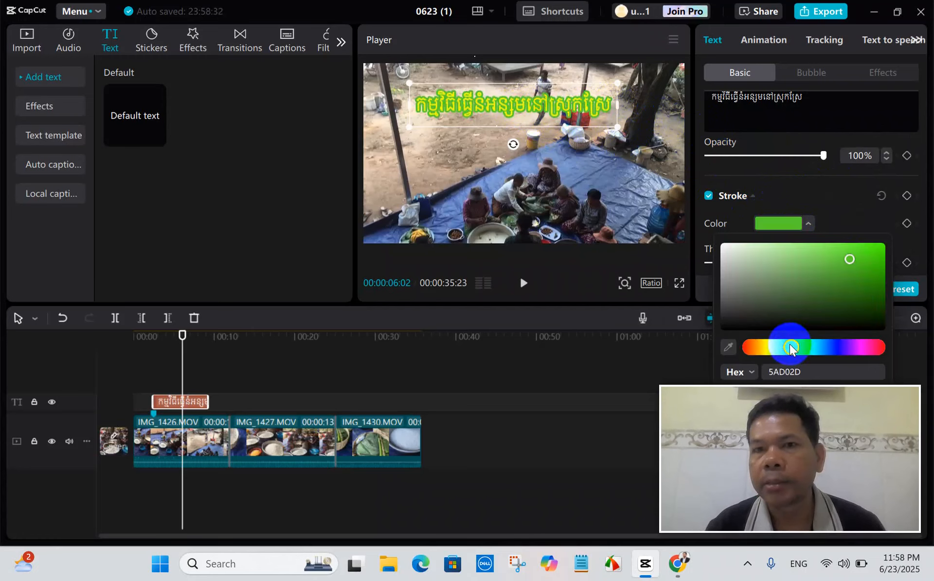
click(755, 349)
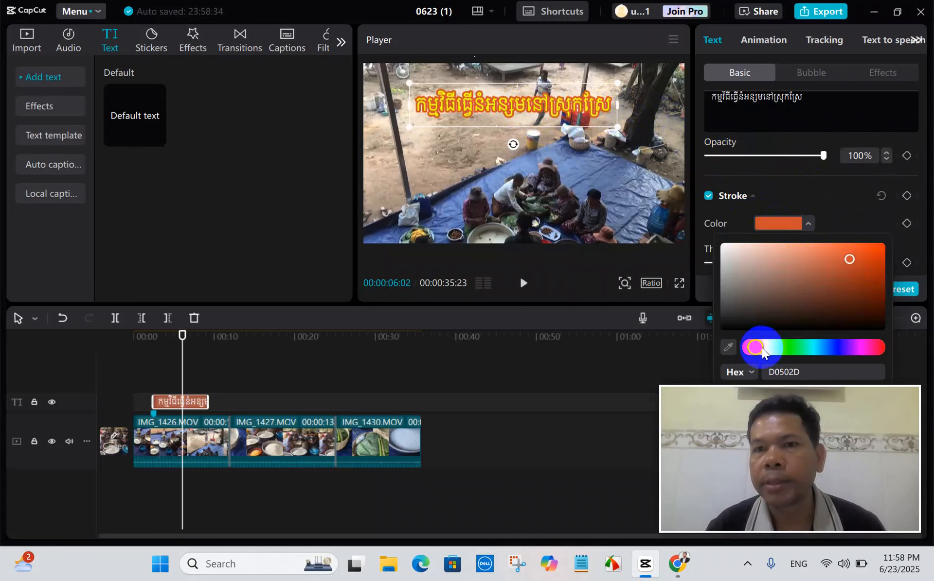
click(860, 347)
drag(844, 346, 740, 347)
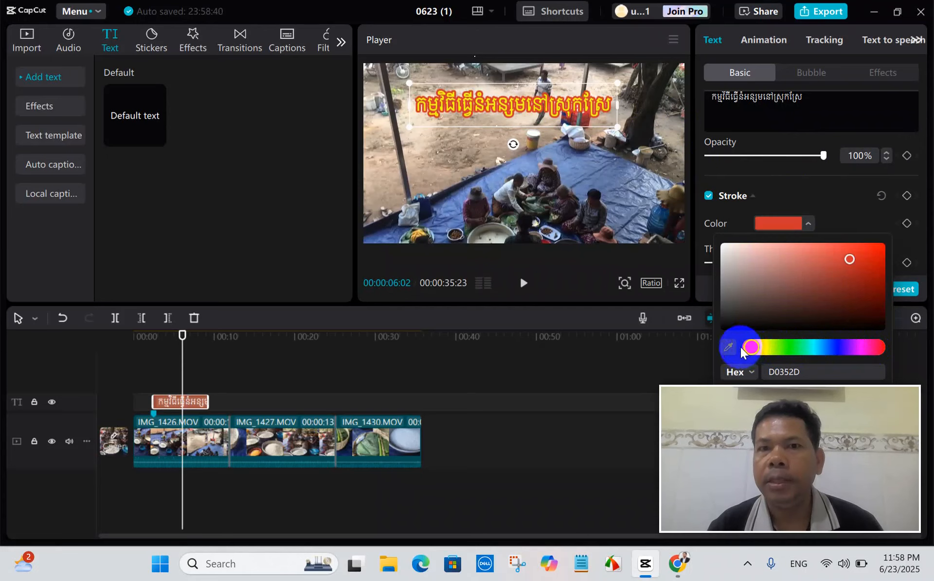
click(832, 211)
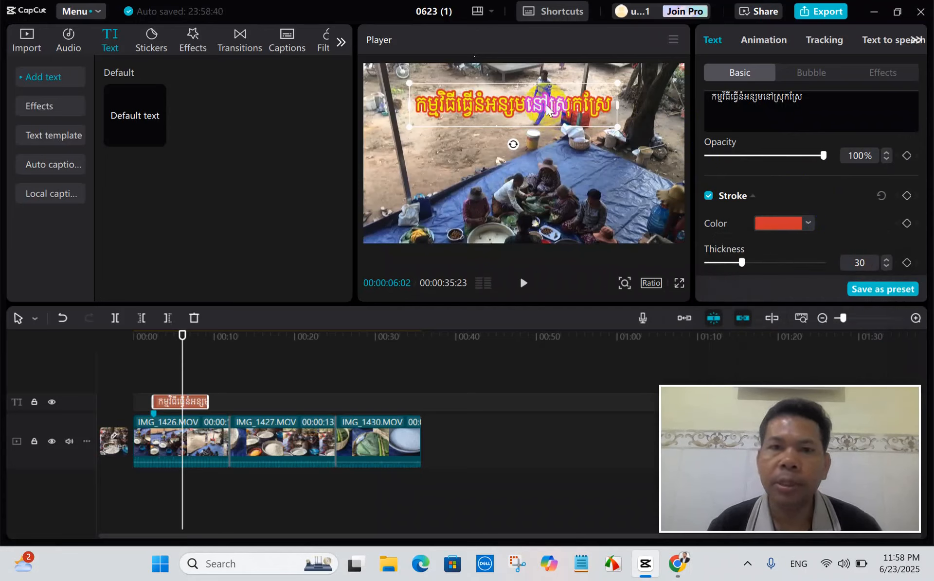
drag(742, 262, 721, 269)
scroll(795, 229, down, 4)
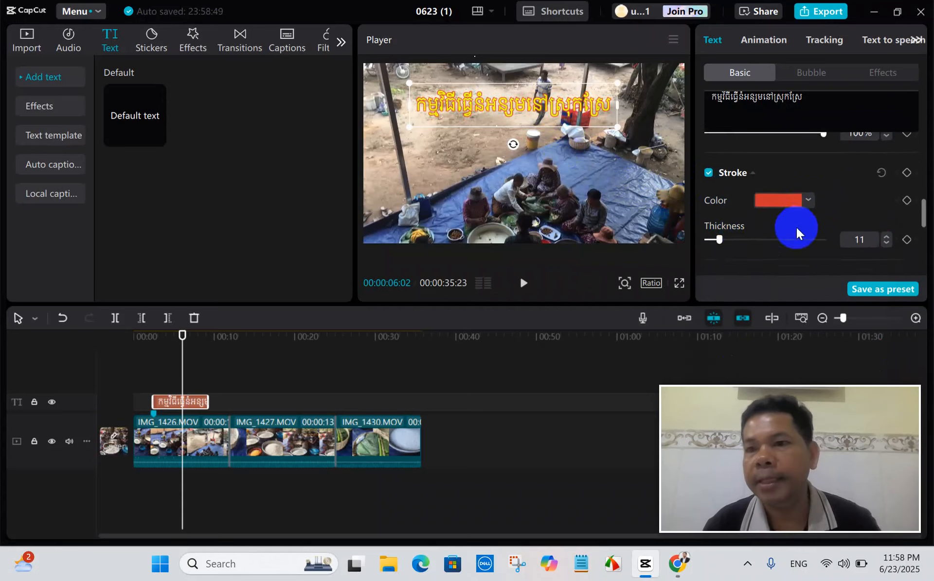
Enable a background behind the Khmer title and try pale pink C9B4B4 and dark red 803636 as its color.
scroll(797, 224, down, 2)
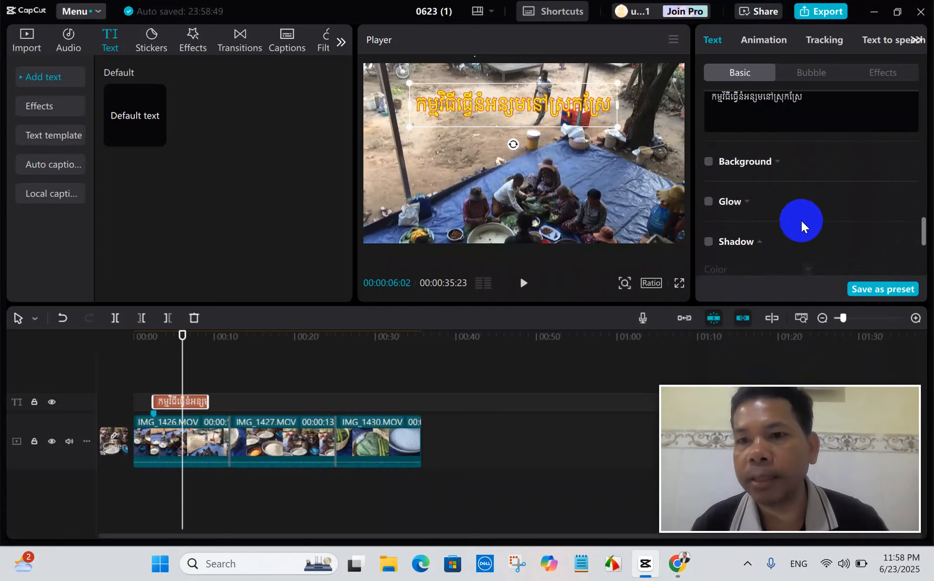
click(708, 164)
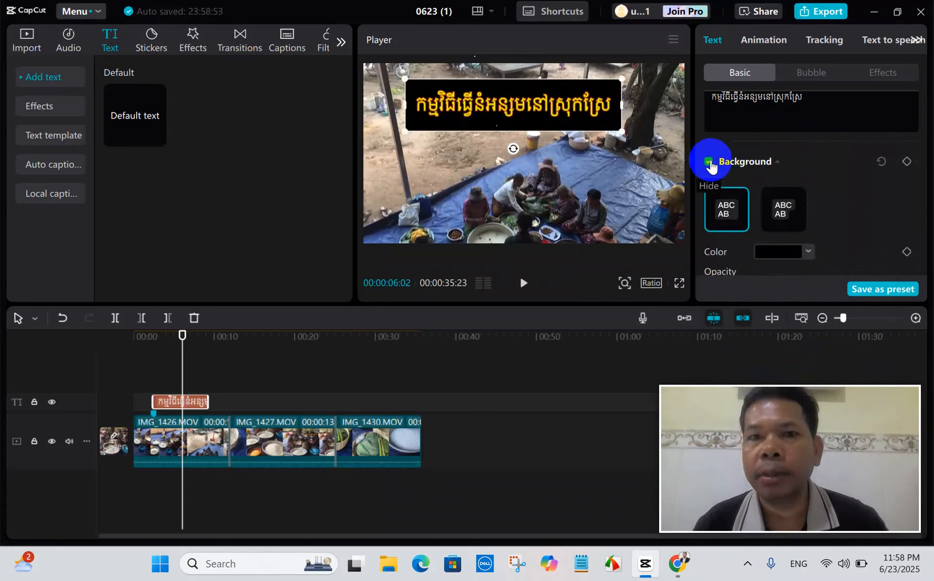
scroll(792, 202, down, 2)
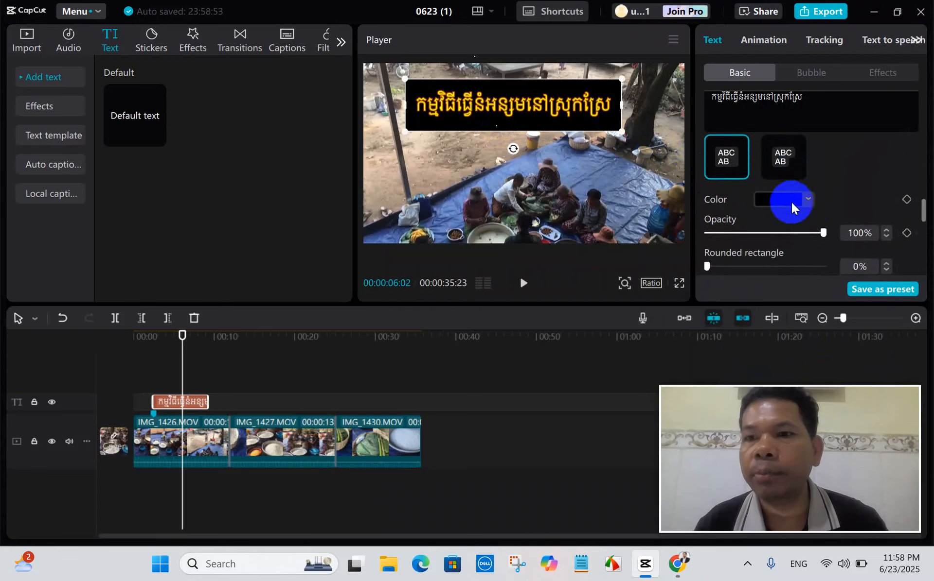
click(795, 199)
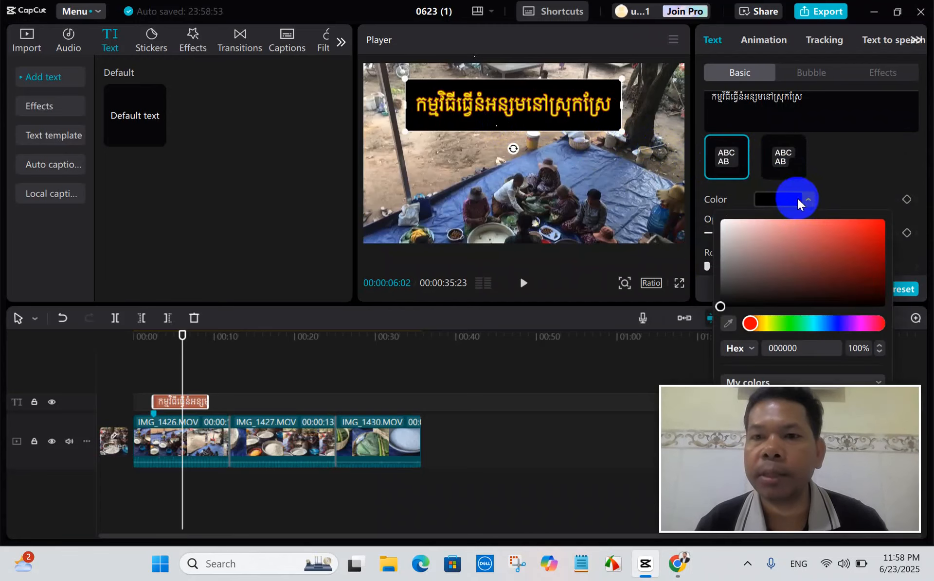
click(737, 238)
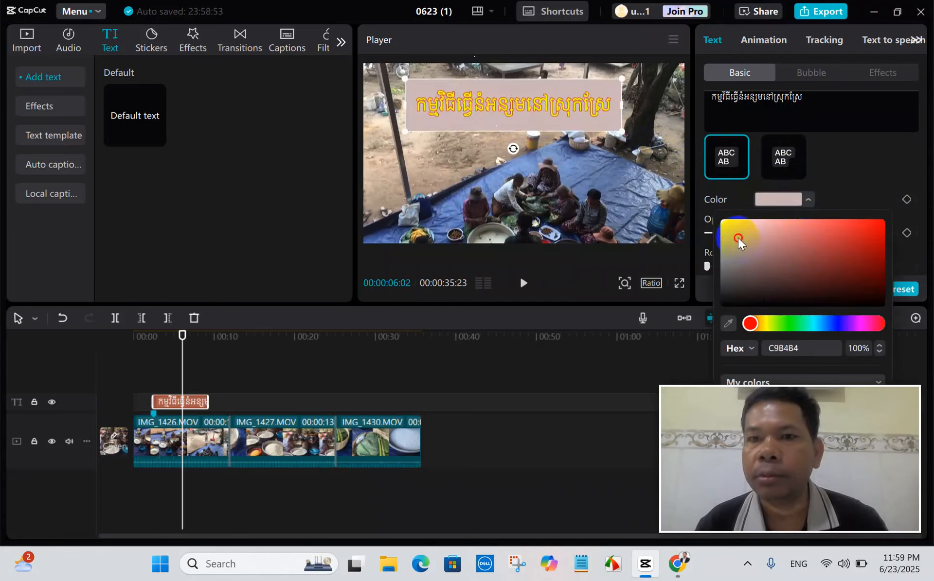
mouse_move(743, 255)
mouse_down()
mouse_move(764, 267)
mouse_move(801, 235)
mouse_move(816, 237)
mouse_move(813, 264)
mouse_up()
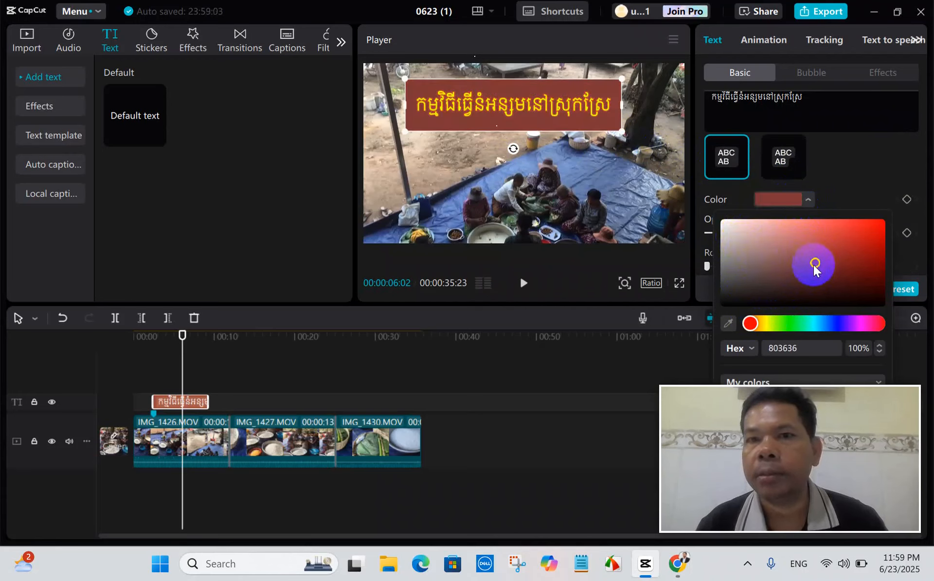
Try yellow-hued tones for the title's background, ending with light grey D7D7D0.
click(765, 276)
drag(750, 323, 771, 323)
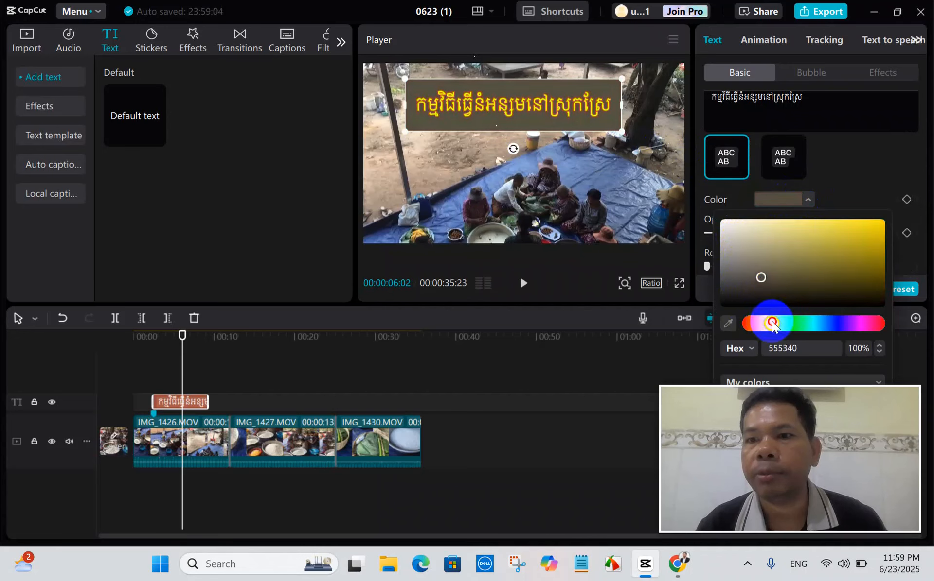
click(790, 248)
click(748, 252)
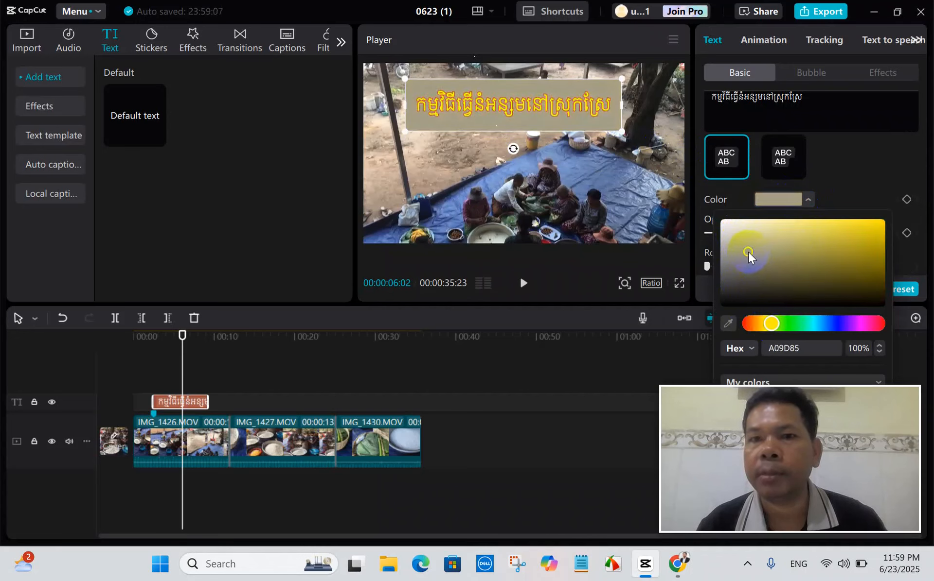
click(725, 232)
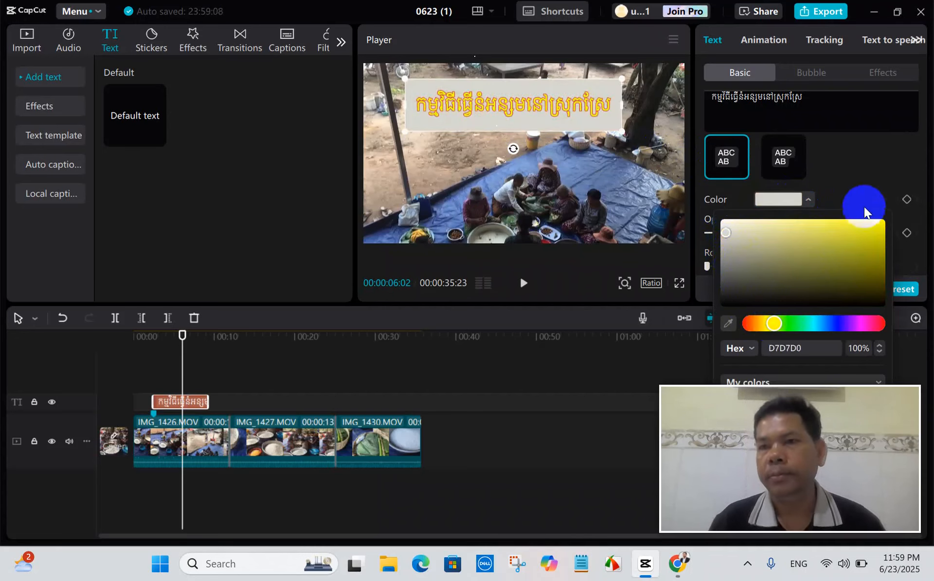
click(874, 170)
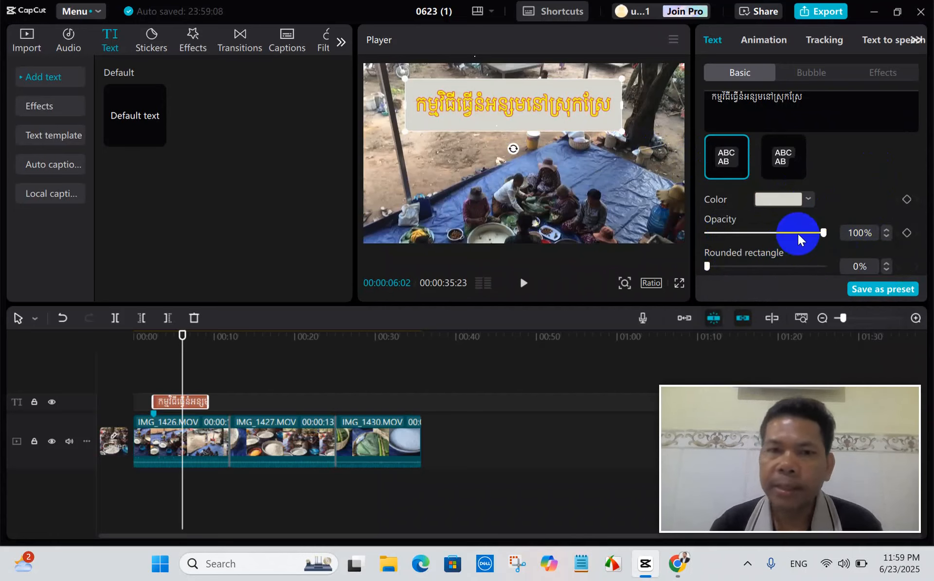
Turn on the Khmer title's shadow and set its color to dark grey 474040 after trying lighter tones.
scroll(797, 234, down, 5)
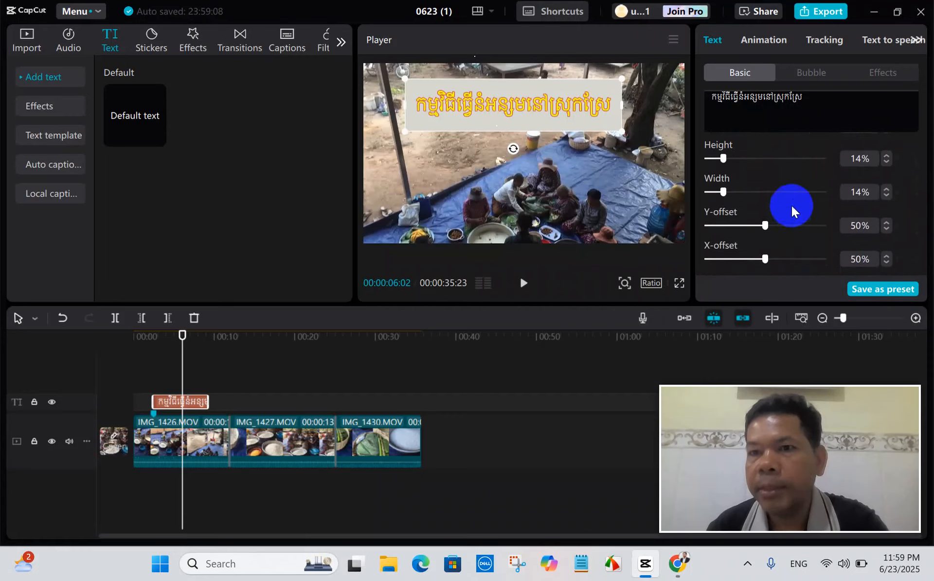
scroll(791, 206, down, 3)
scroll(792, 206, down, 2)
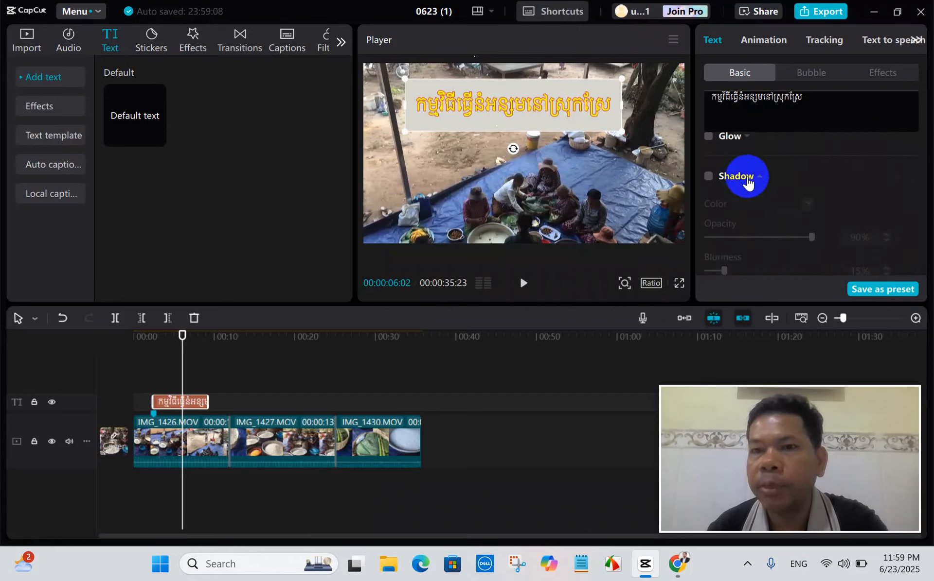
click(709, 176)
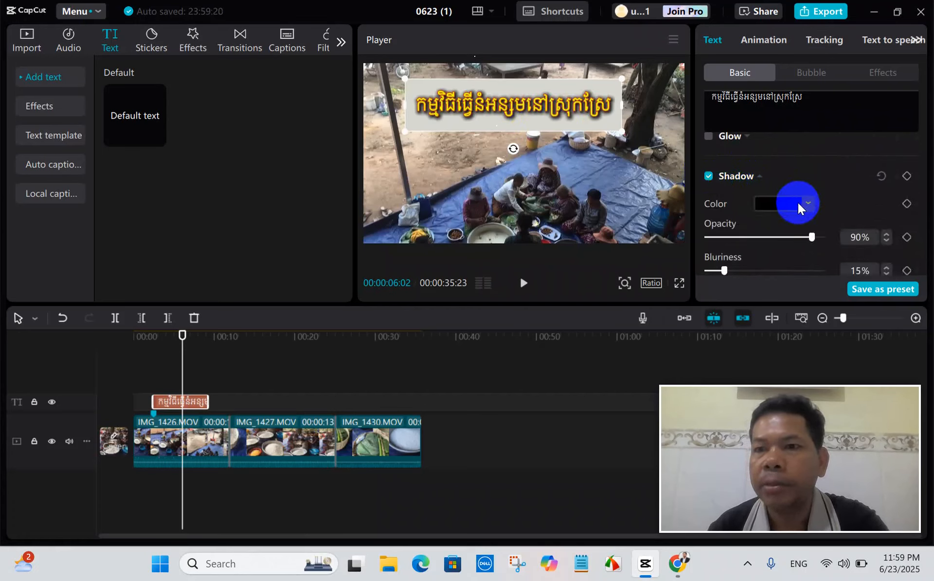
click(794, 205)
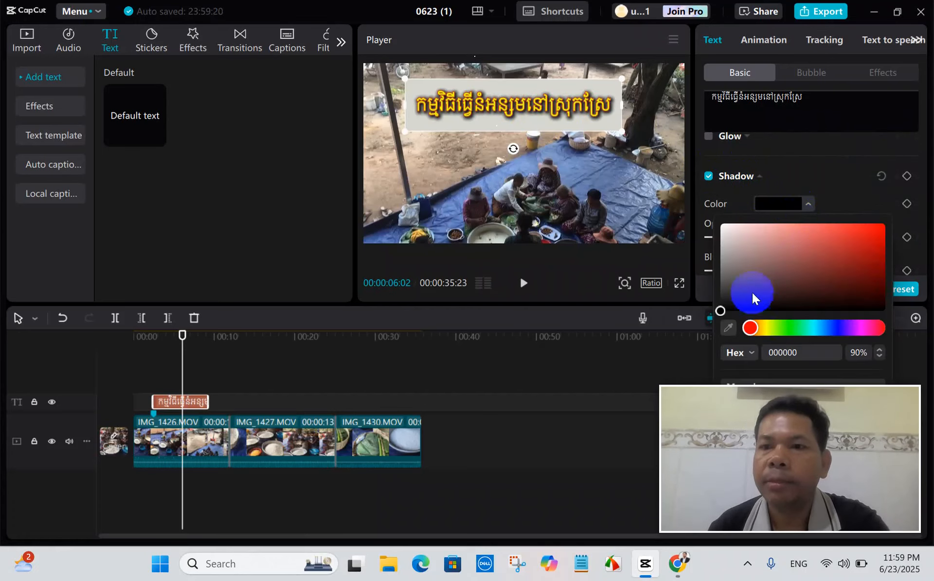
click(725, 272)
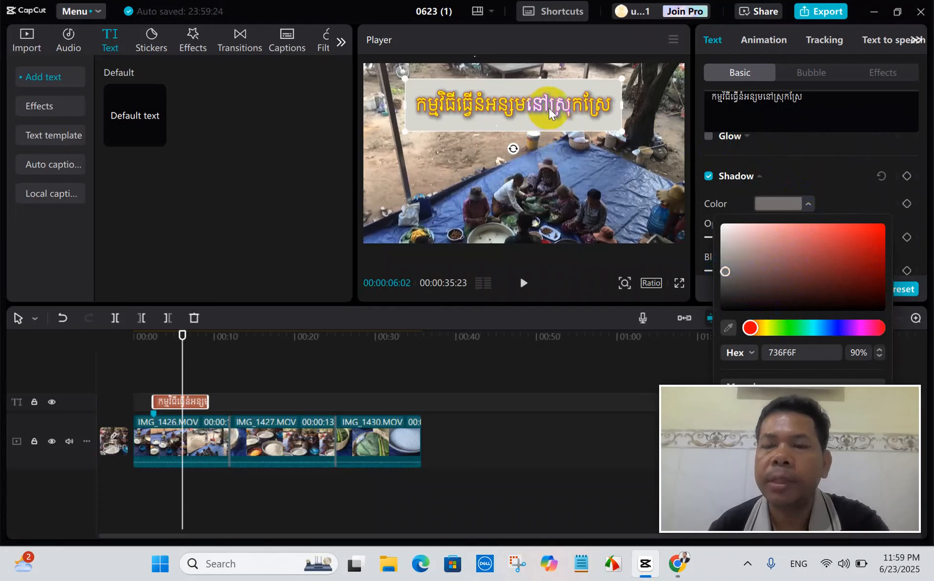
click(733, 232)
click(738, 269)
click(741, 289)
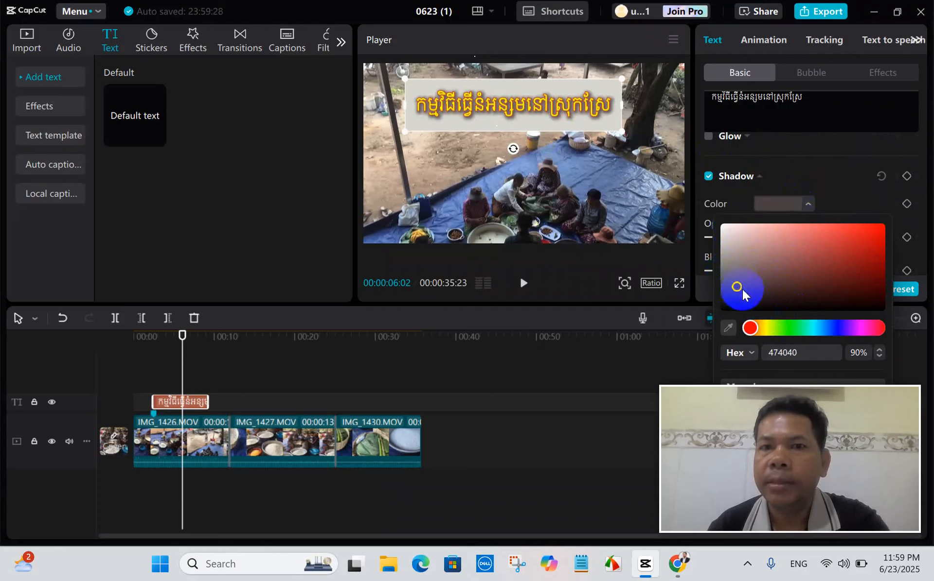
click(854, 185)
Review the shadow's remaining settings and turn off the Khmer title's background.
scroll(819, 234, down, 3)
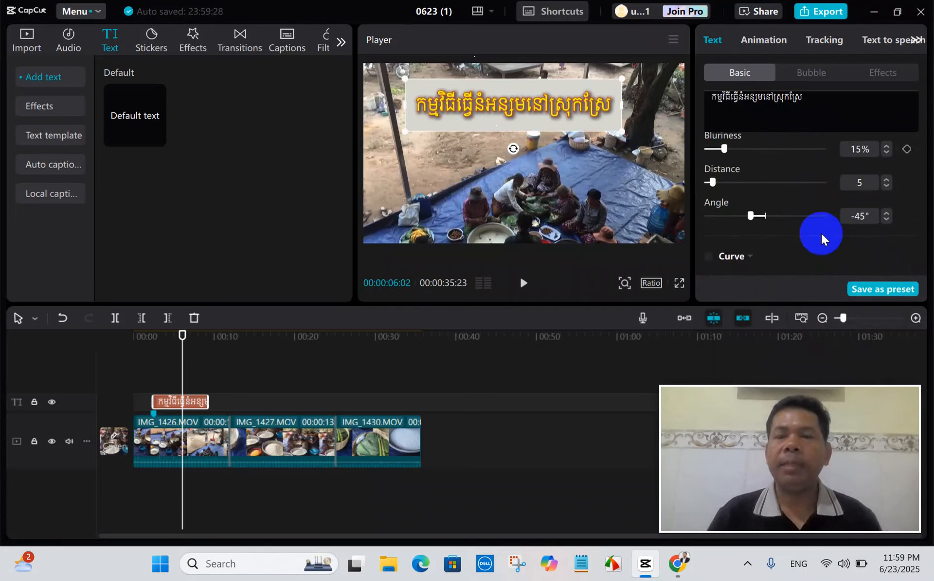
scroll(819, 225, up, 3)
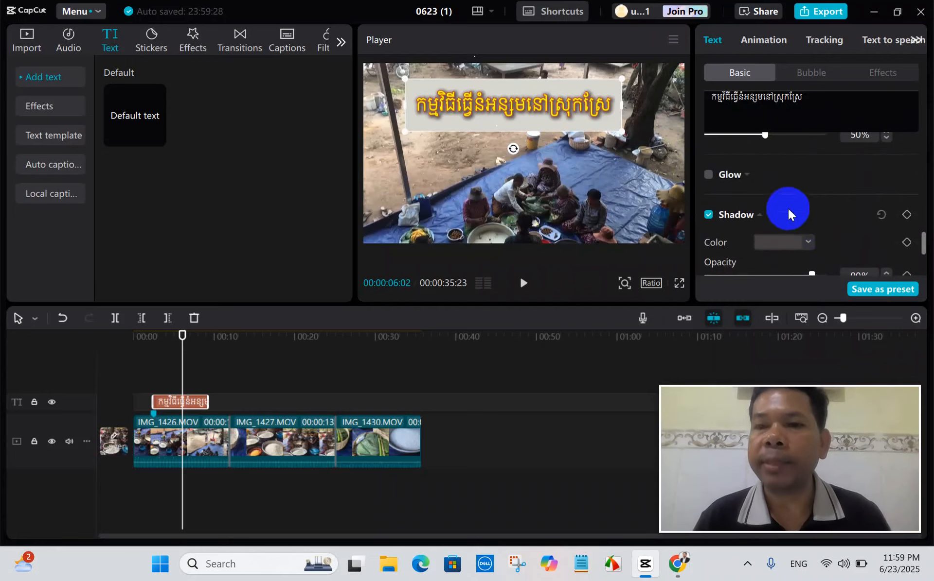
scroll(832, 192, up, 5)
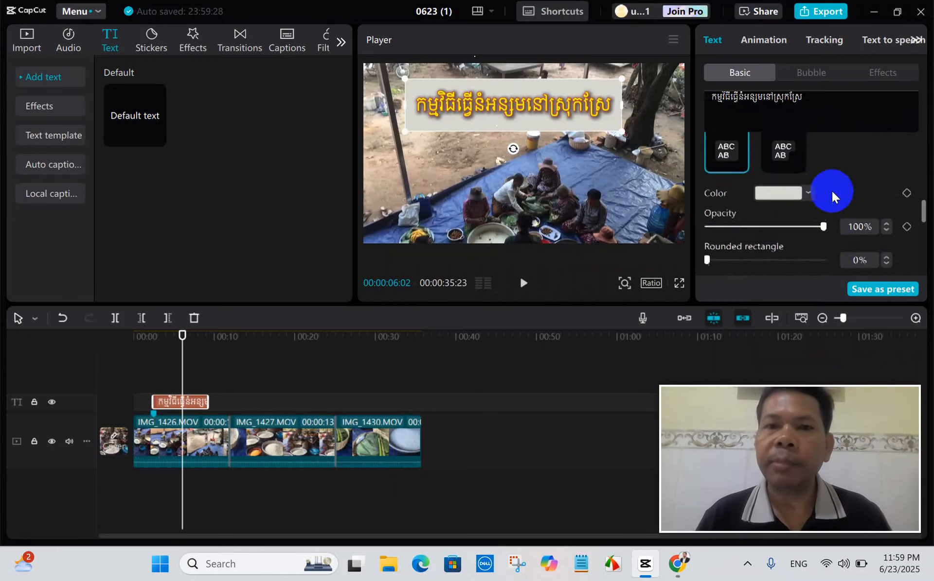
scroll(831, 191, up, 2)
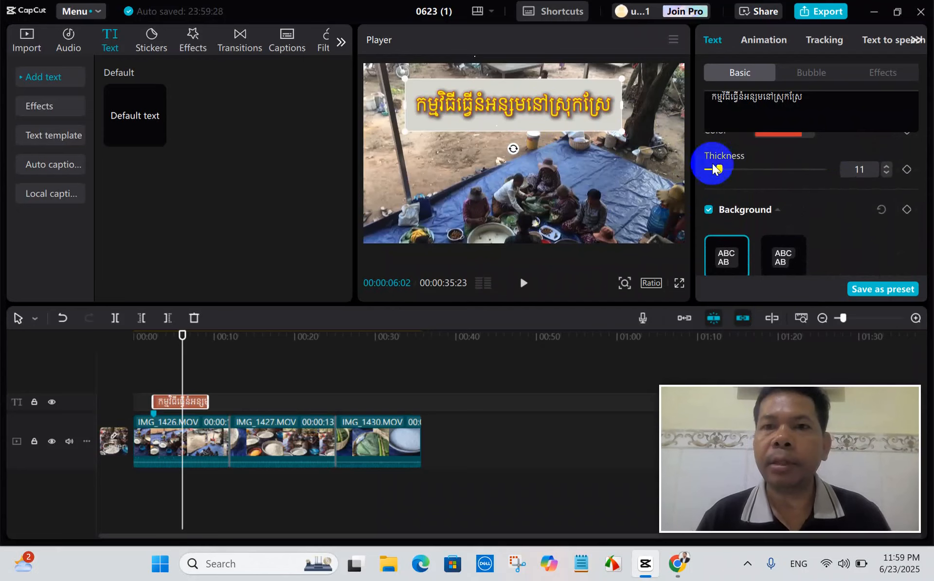
scroll(778, 165, down, 2)
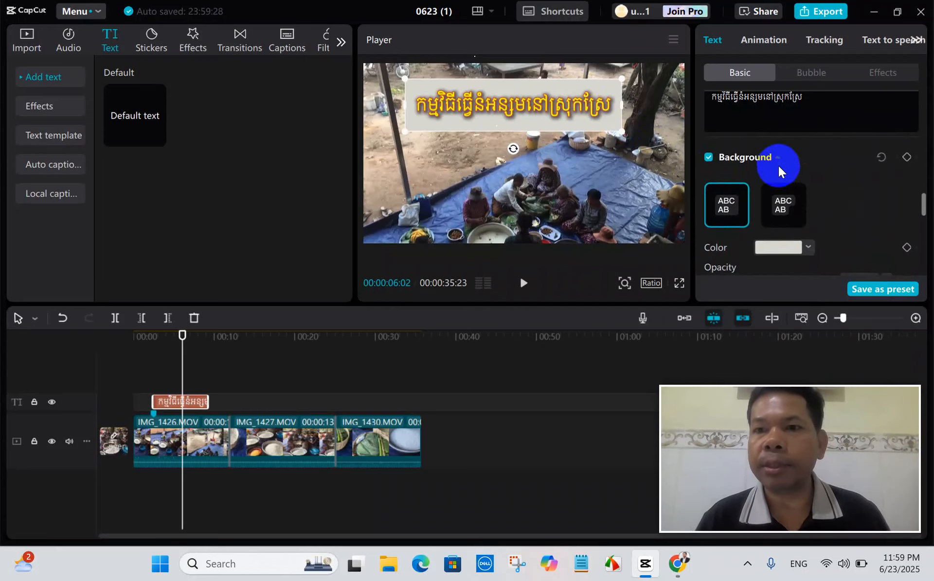
click(709, 157)
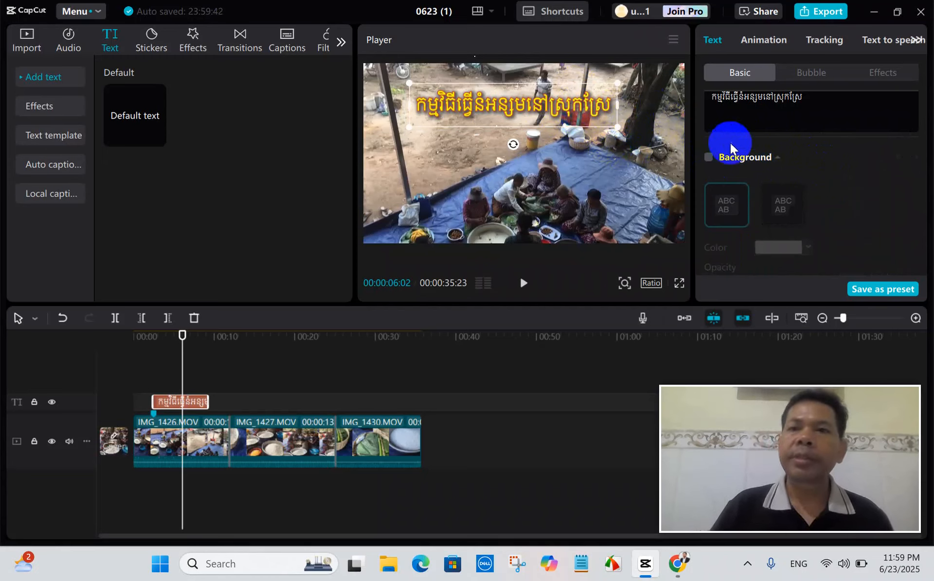
Try the ABC-FANCY-01 font on the Khmer title and return to !Khmer OS Siemreap.
scroll(772, 145, up, 6)
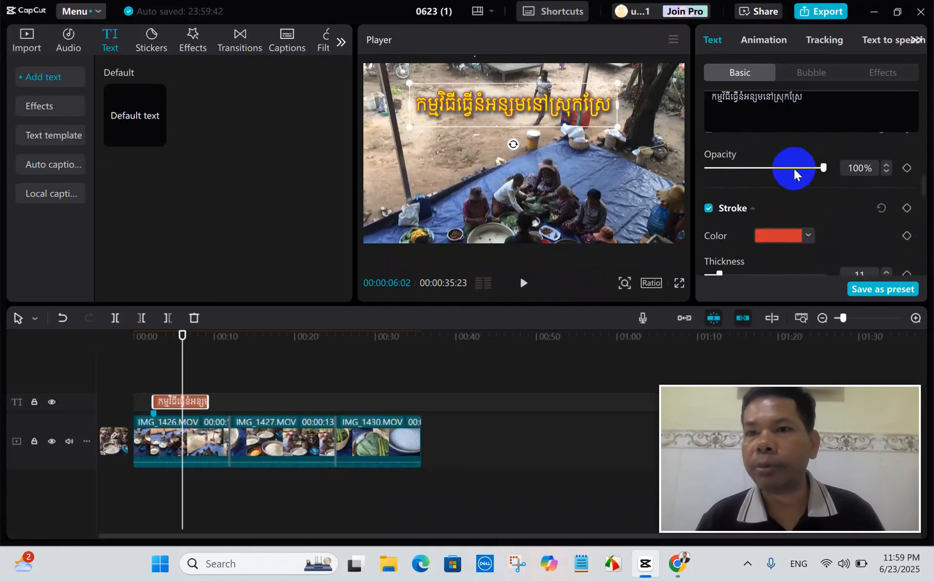
scroll(795, 168, up, 3)
scroll(795, 168, up, 8)
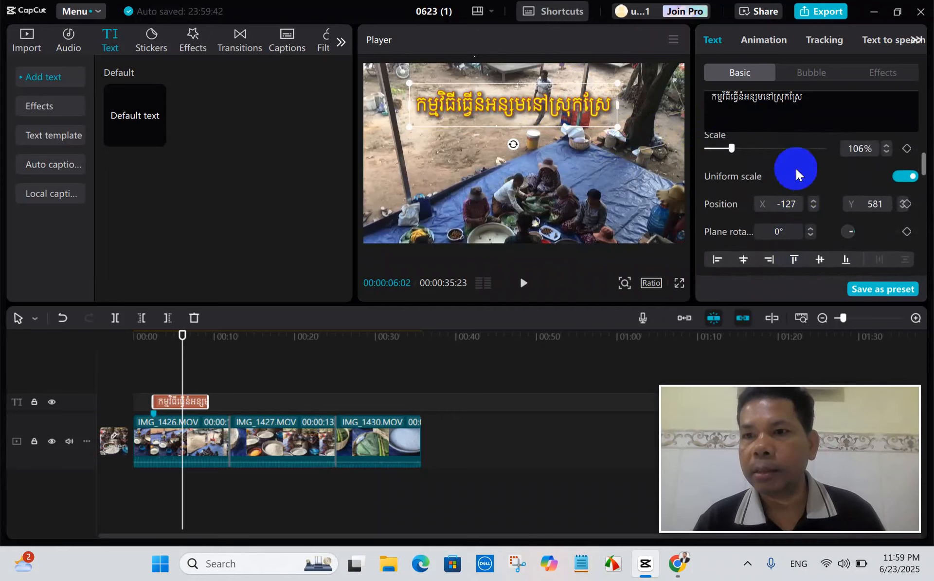
scroll(796, 171, up, 4)
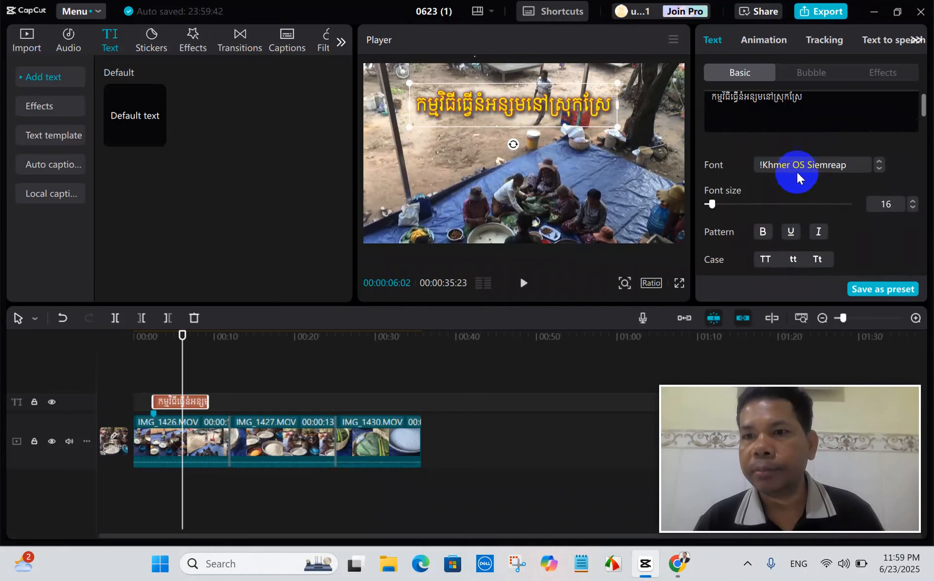
click(878, 176)
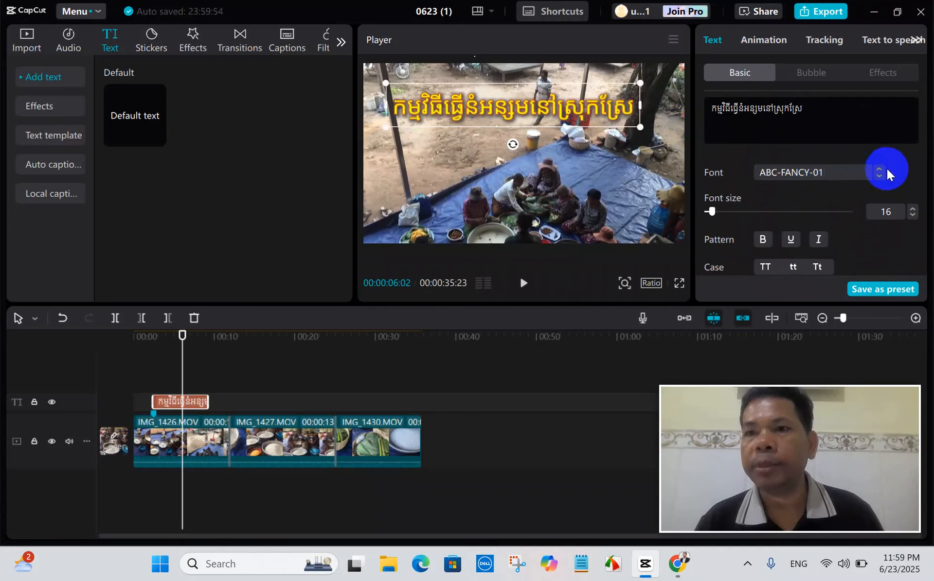
click(878, 168)
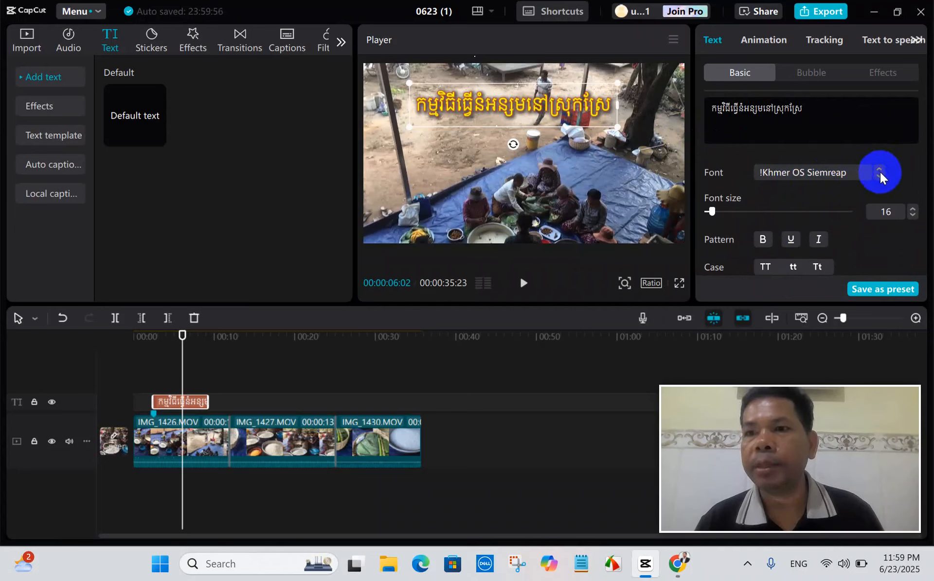
Set the Khmer title's font to HarmonyOS-Bd and look through the system fonts in the font list.
click(833, 171)
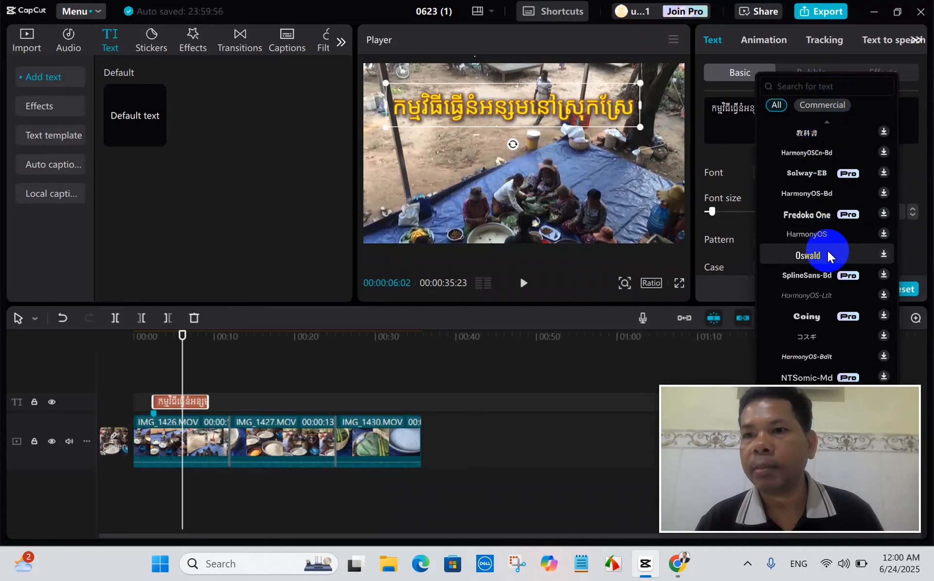
click(821, 194)
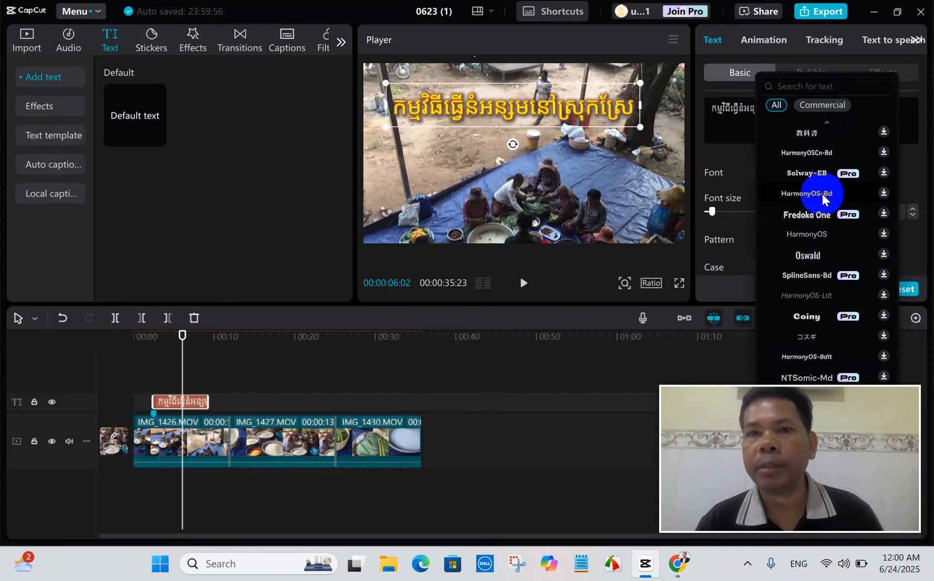
scroll(833, 204, down, 8)
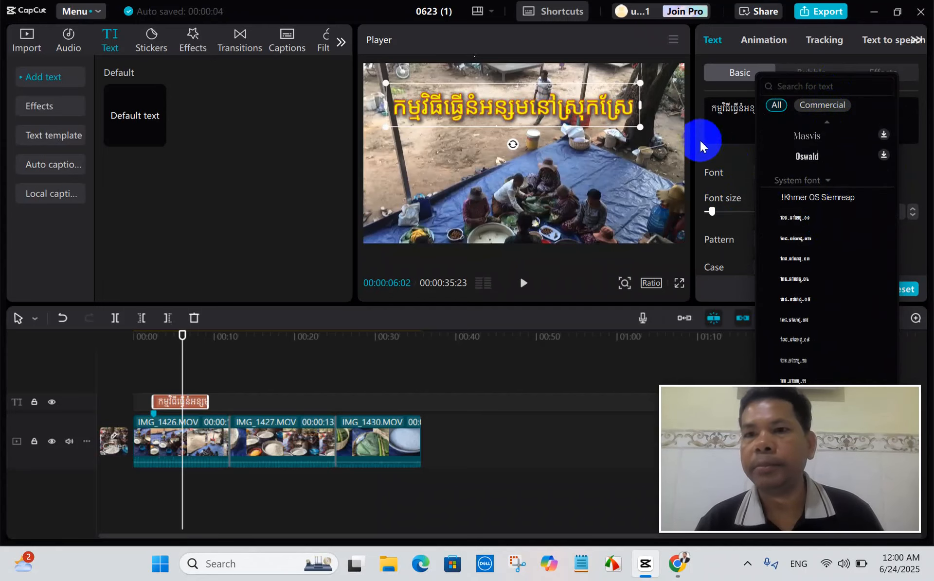
click(676, 115)
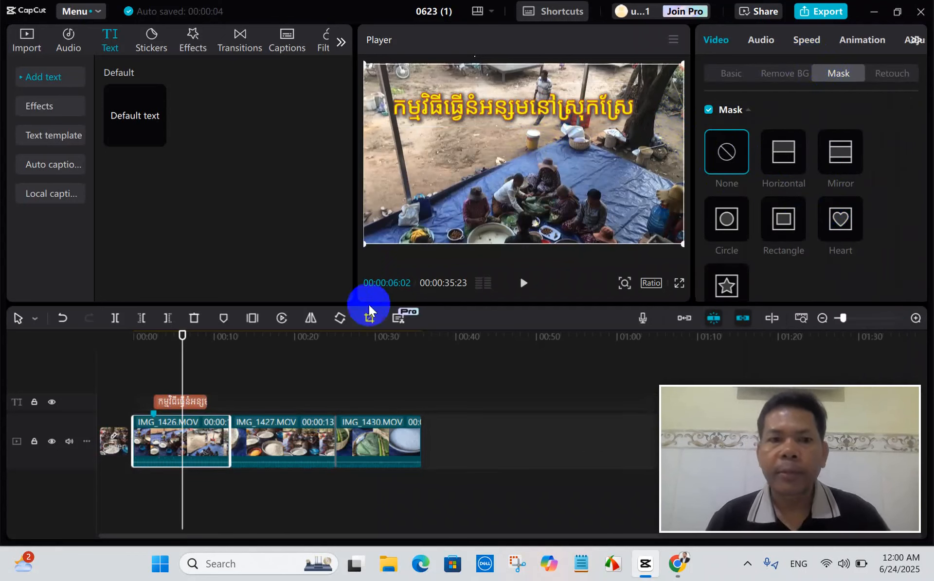
Extend the Khmer title on the timeline to about the end of the IMG_1426.MOV clip.
click(198, 399)
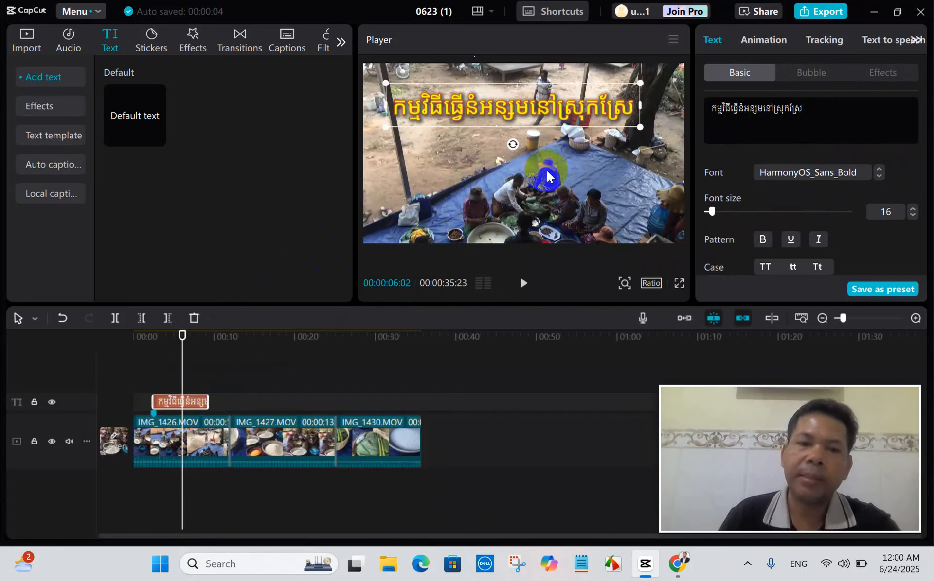
click(291, 443)
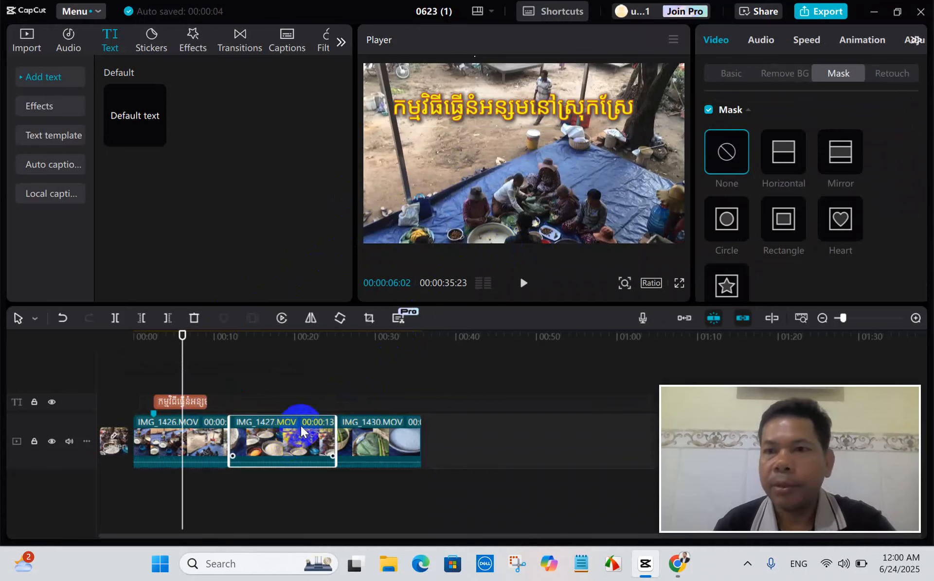
click(197, 401)
drag(208, 401, 232, 402)
Move the playhead to 00:00:20:17 within IMG_1427.MOV and show the project's imported media.
drag(184, 383, 298, 377)
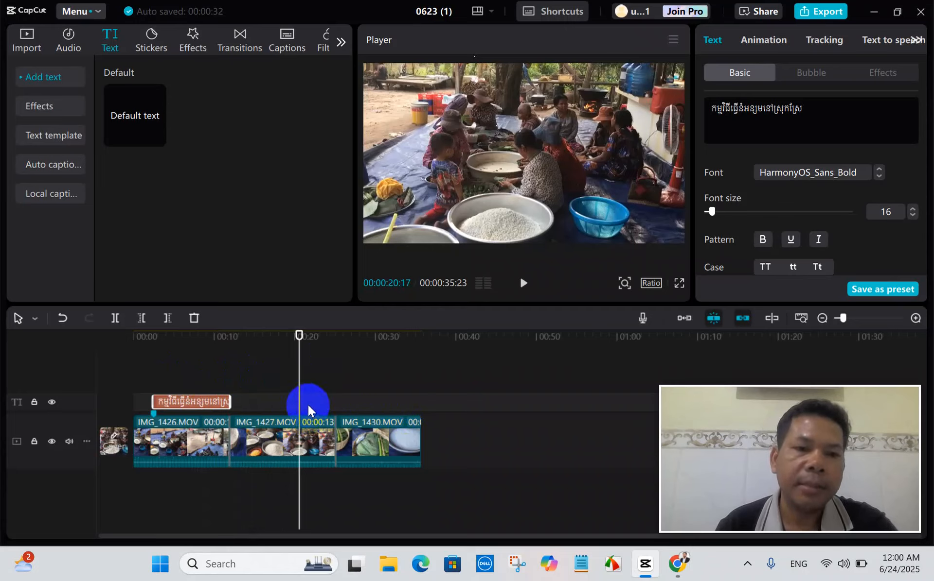
click(27, 47)
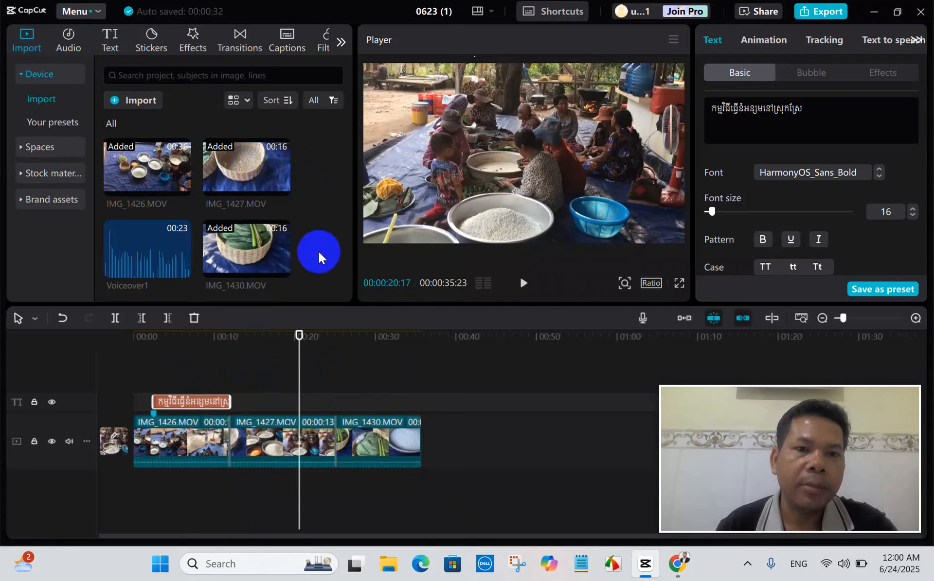
Import IMG_1429 from the learning videos folder and place it on a separate track above IMG_1427.MOV, starting at about 00:00:16.
click(161, 113)
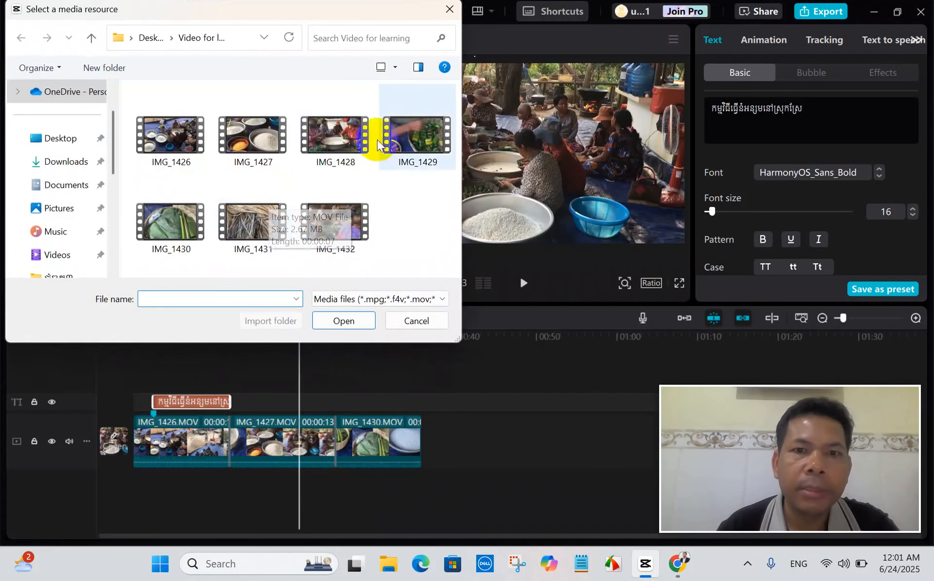
click(421, 138)
click(357, 323)
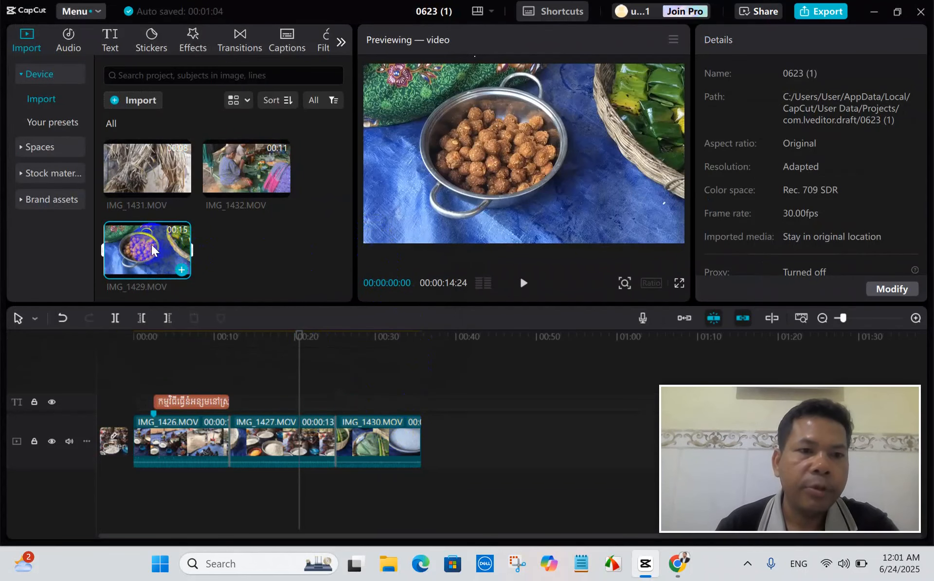
drag(146, 244, 270, 386)
drag(302, 353, 229, 350)
drag(227, 398, 312, 388)
Resize and reposition the IMG_1429.MOV overlay in the preview so that it covers the whole frame.
click(451, 202)
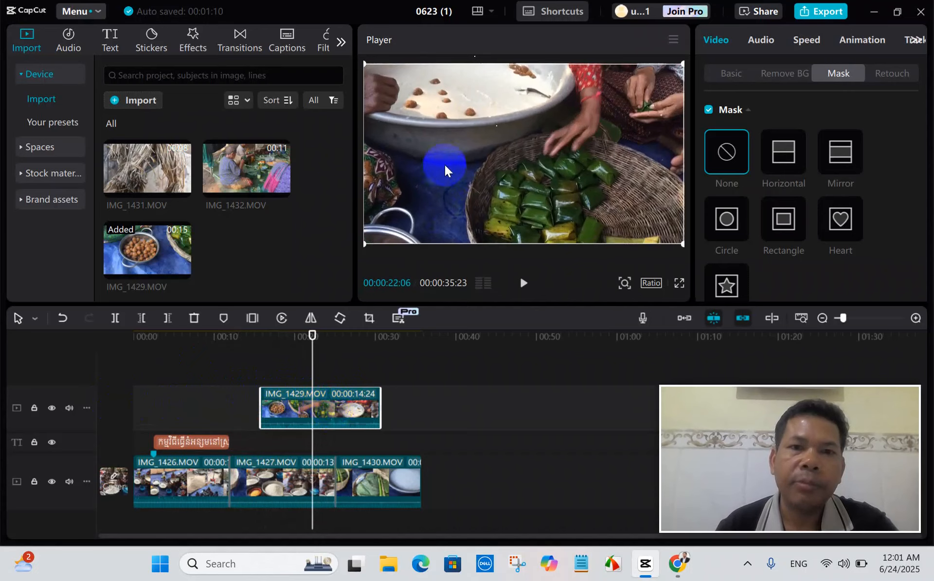
drag(365, 61, 398, 90)
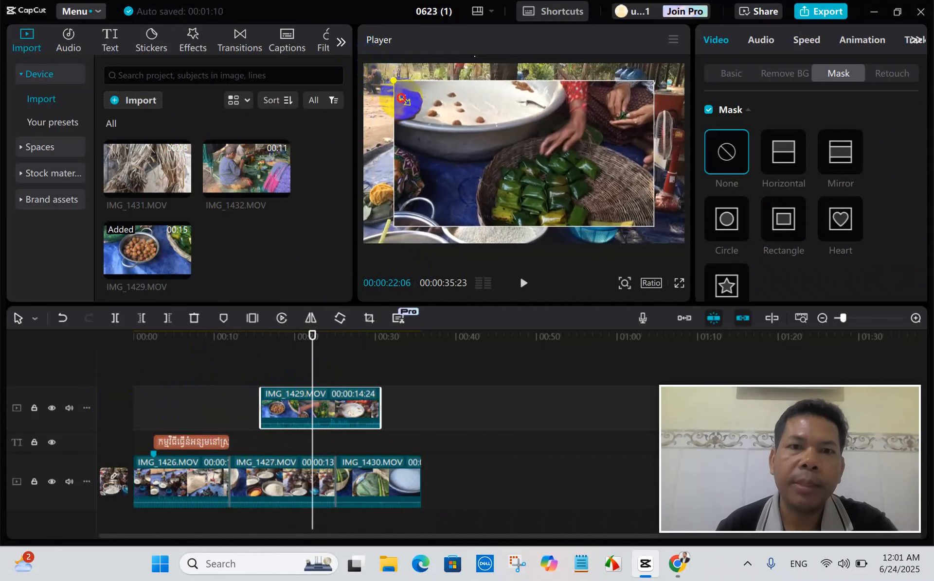
click(323, 415)
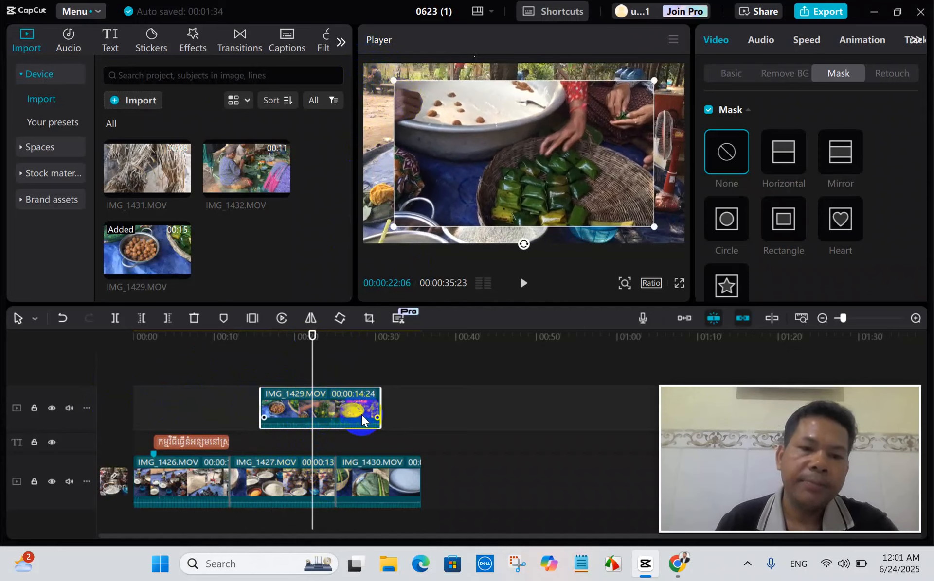
drag(545, 150, 519, 130)
drag(624, 211, 698, 273)
drag(546, 141, 552, 156)
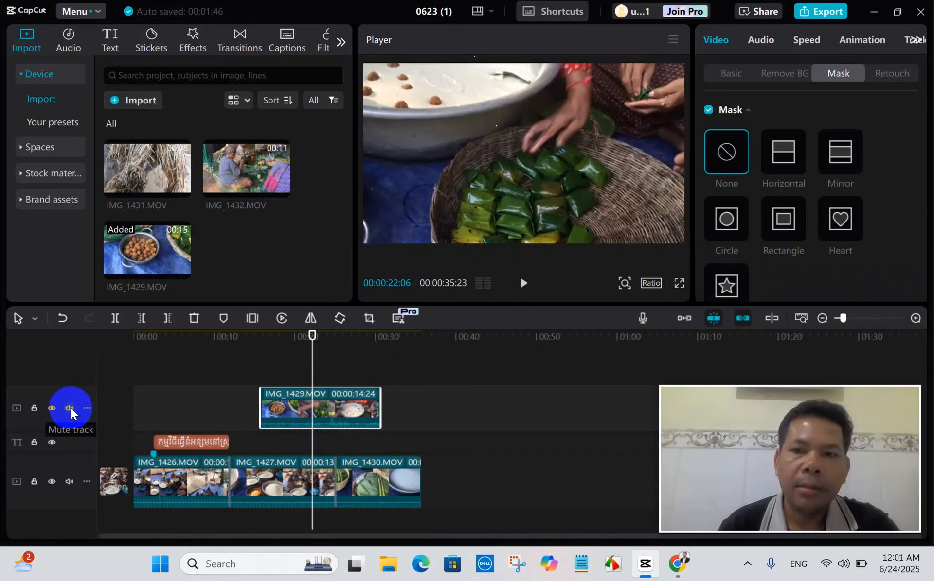
Set the IMG_1429.MOV track height to Tall and lower the clip's volume to silence.
click(86, 408)
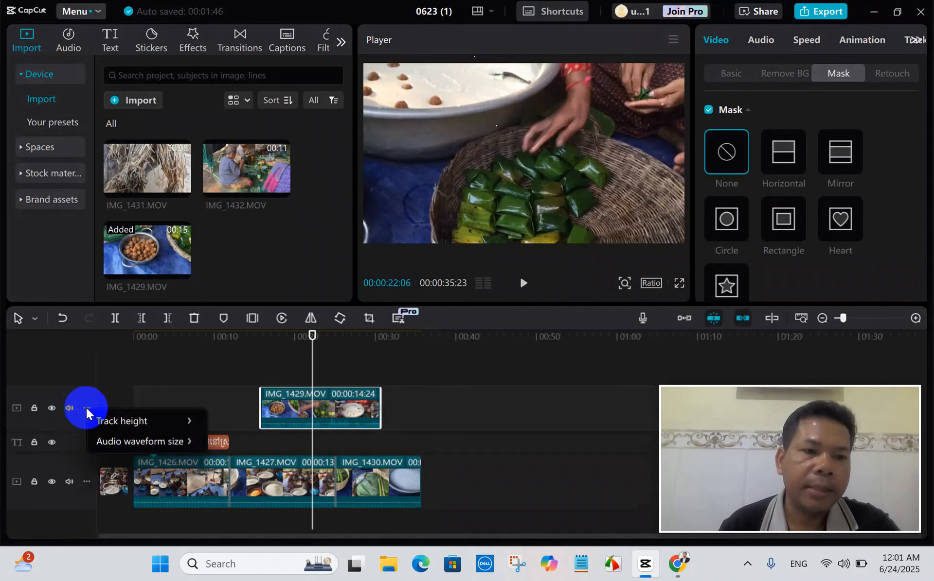
mouse_move(190, 421)
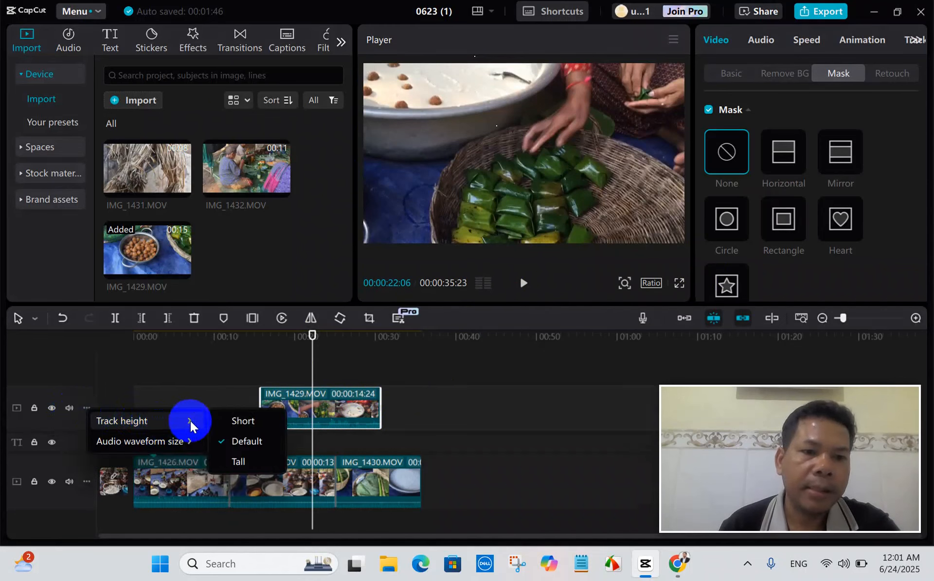
click(243, 460)
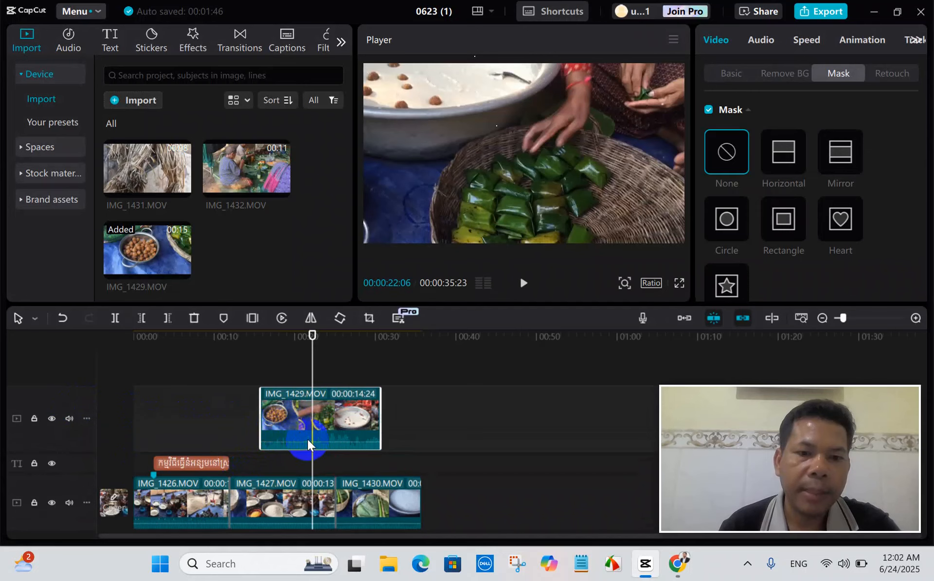
click(299, 440)
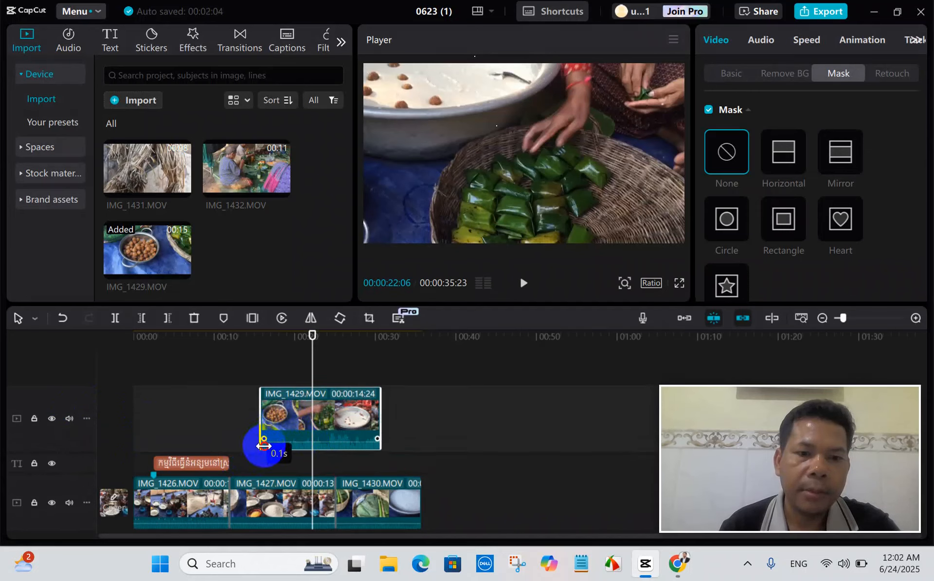
mouse_move(357, 442)
mouse_down()
mouse_move(357, 417)
mouse_move(353, 455)
mouse_up()
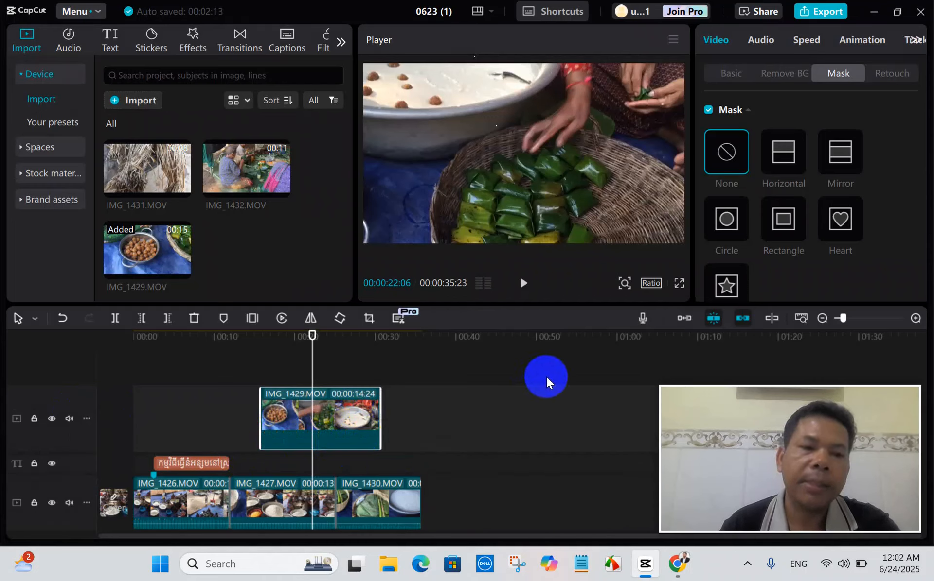
Mute the IMG_1429.MOV overlay track and move the playhead to 00:00:18:02 within that clip.
click(70, 418)
click(477, 424)
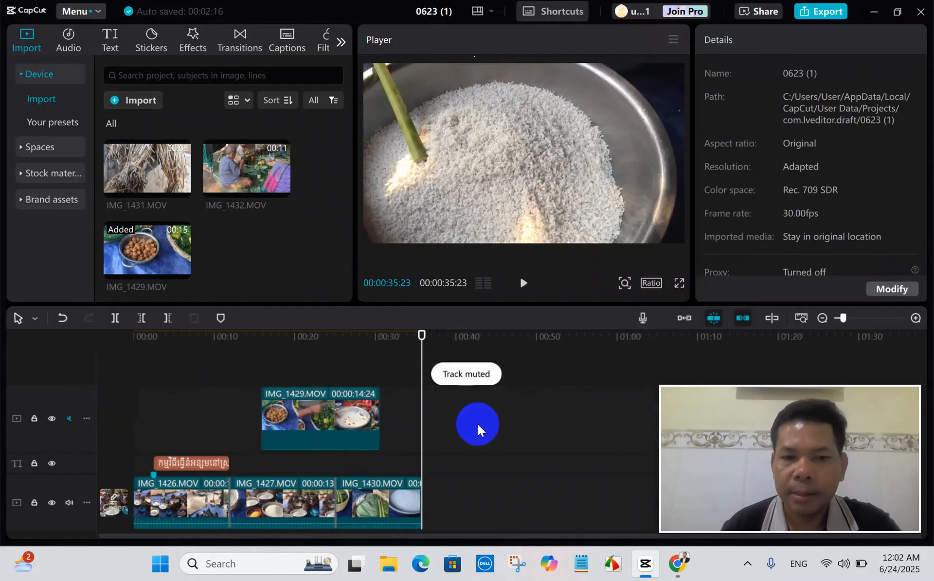
scroll(484, 421, down, 1)
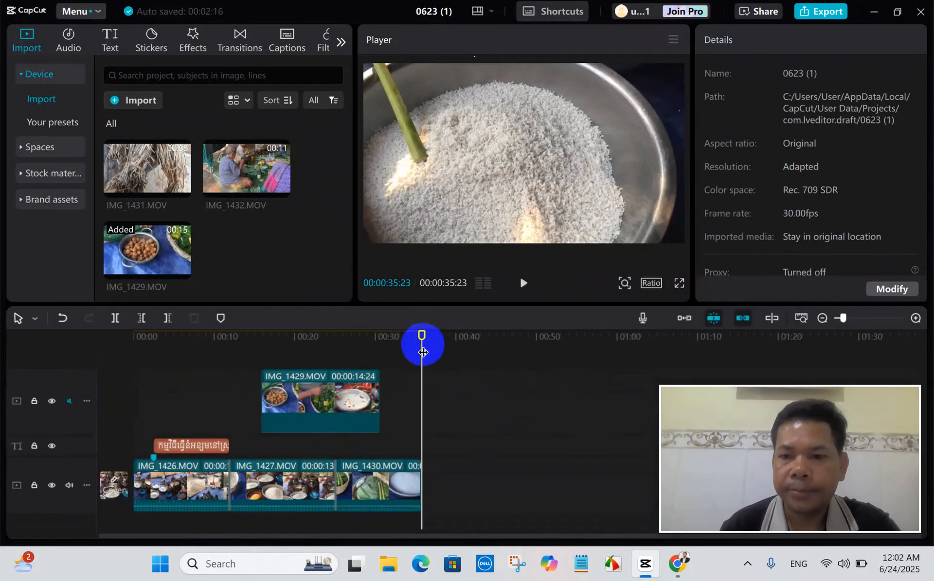
drag(422, 352, 279, 352)
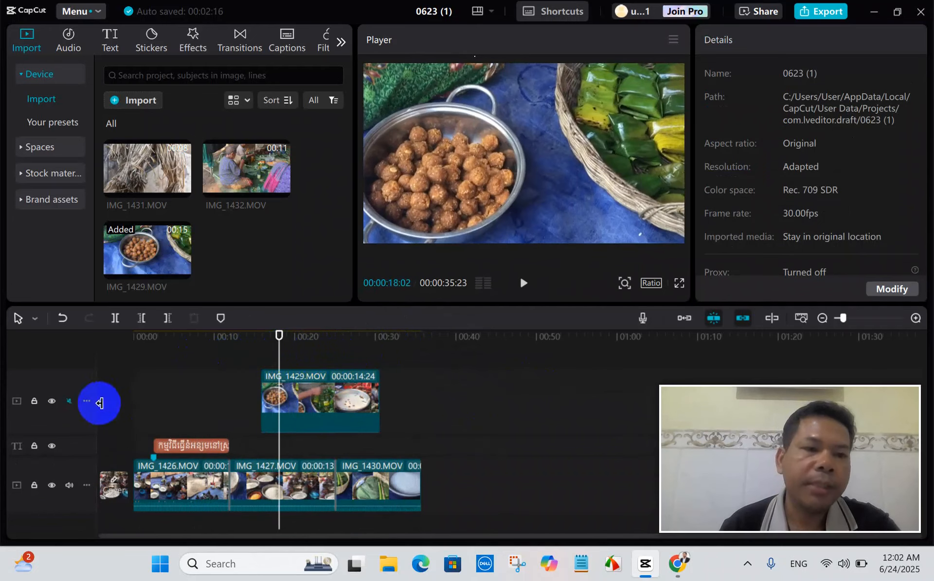
Set the IMG_1429.MOV track height to Short and move the playhead to 00:00:11:28.
click(88, 401)
mouse_move(191, 413)
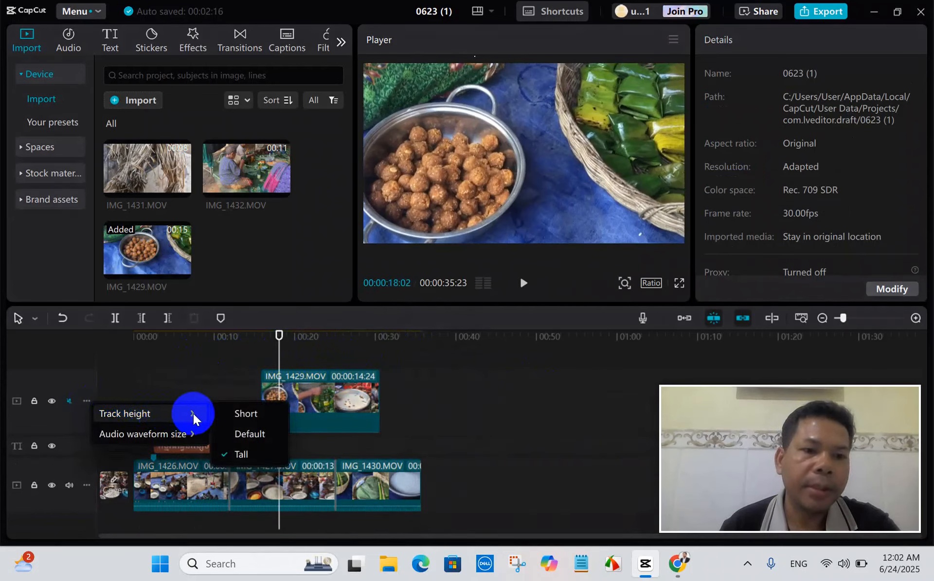
click(241, 413)
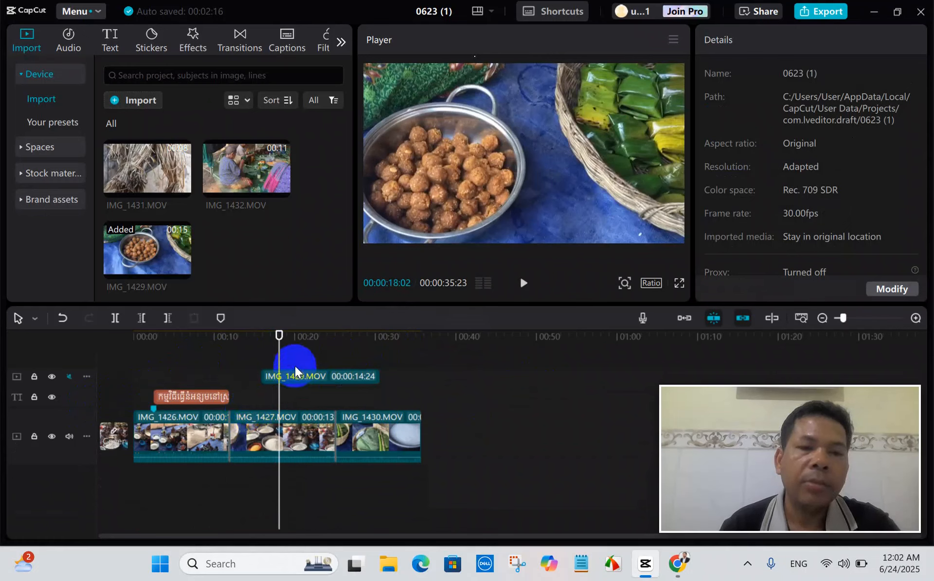
drag(277, 361, 232, 366)
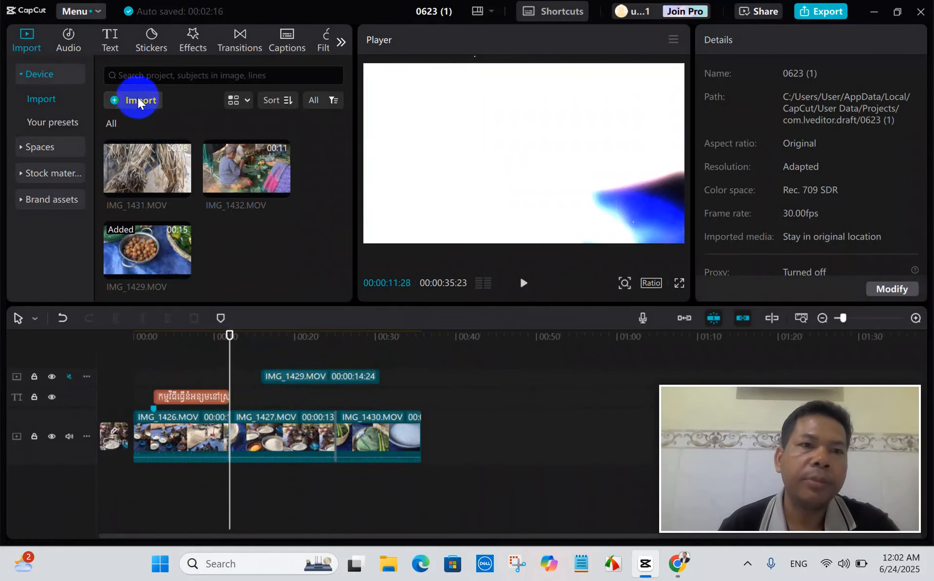
Import the download-removebg-preview logo from the Downloads folder and place it on a new uppermost track at the start of the timeline.
click(157, 116)
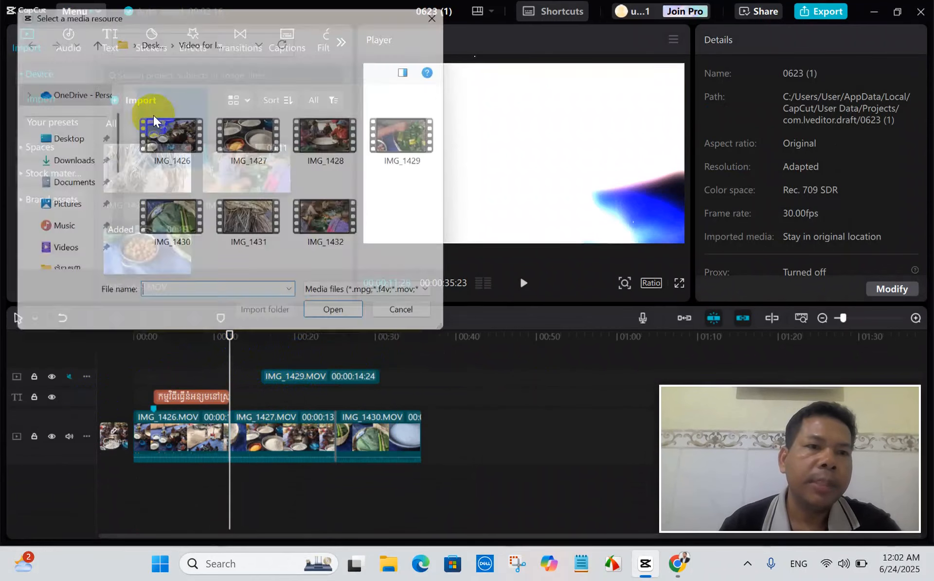
click(65, 165)
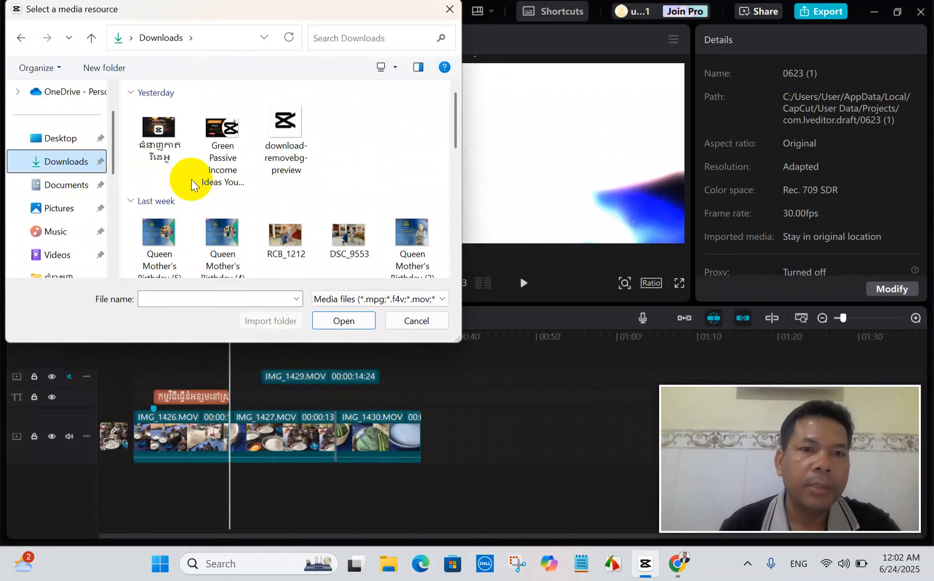
click(283, 137)
click(346, 323)
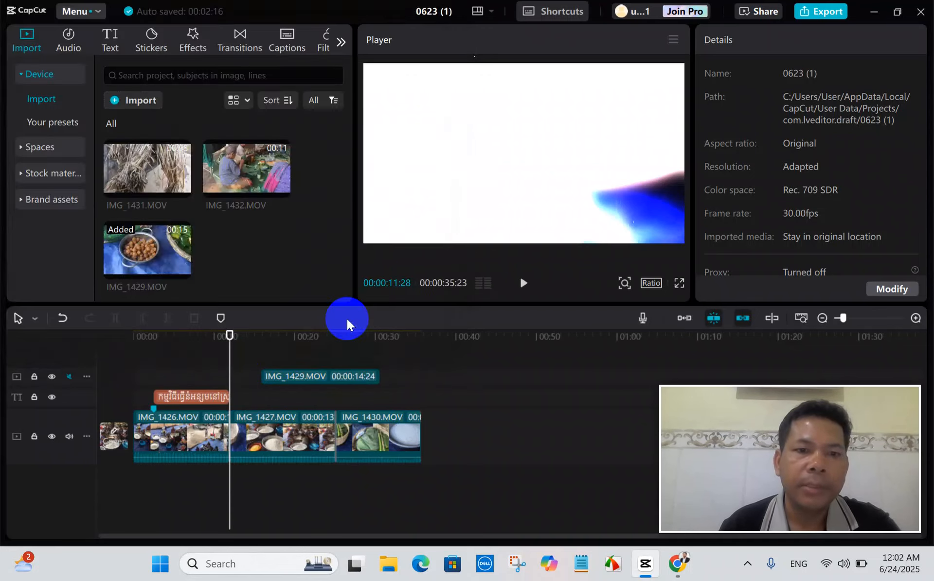
drag(250, 262, 92, 356)
drag(163, 402, 120, 402)
drag(229, 348, 117, 365)
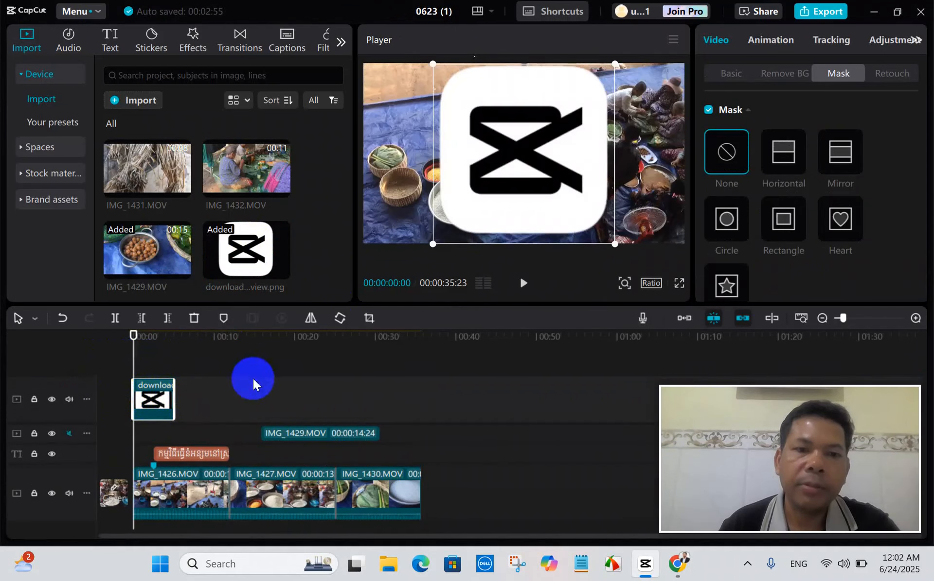
Shrink the logo into the upper-right corner of the video frame and extend its clip to the video's end at 00:00:35:23.
drag(614, 242, 533, 103)
drag(519, 162, 654, 93)
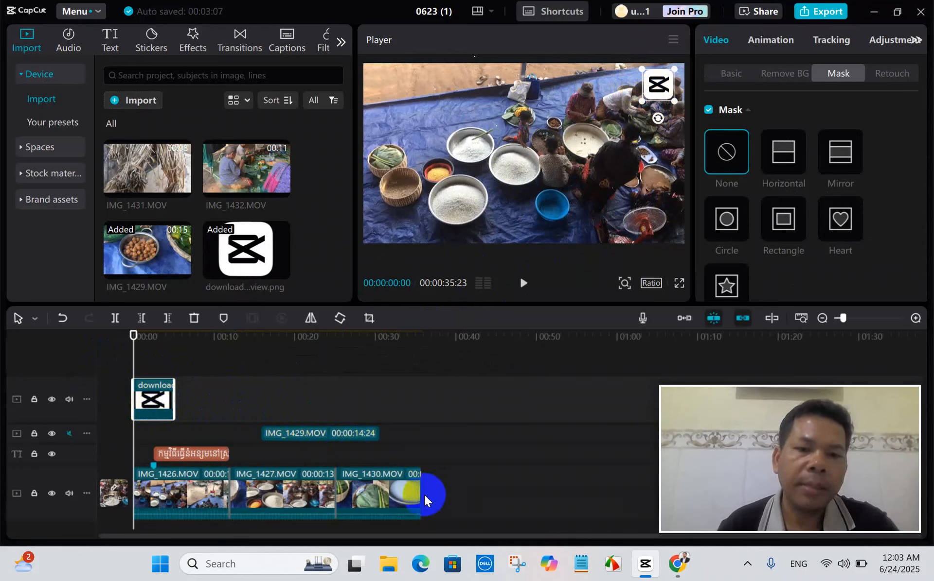
drag(174, 399, 420, 402)
drag(135, 366, 136, 373)
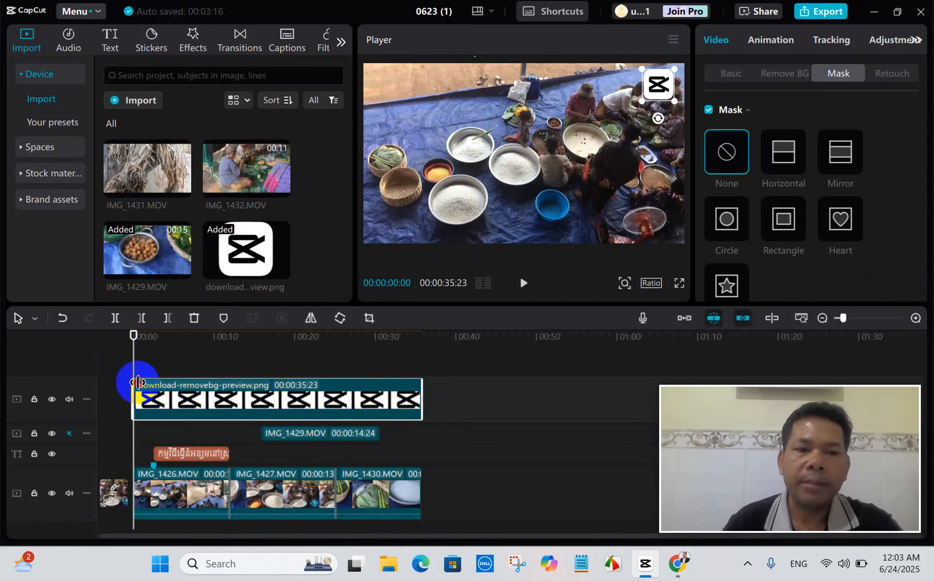
click(394, 402)
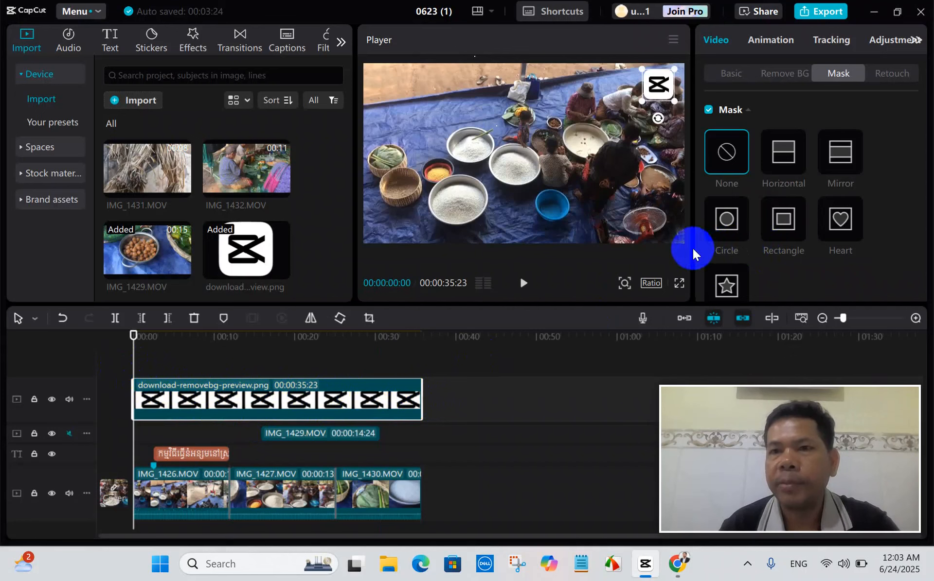
Scrub from the start of the timeline to 00:00:33:27 and back to check the logo over the clips.
right_click(422, 399)
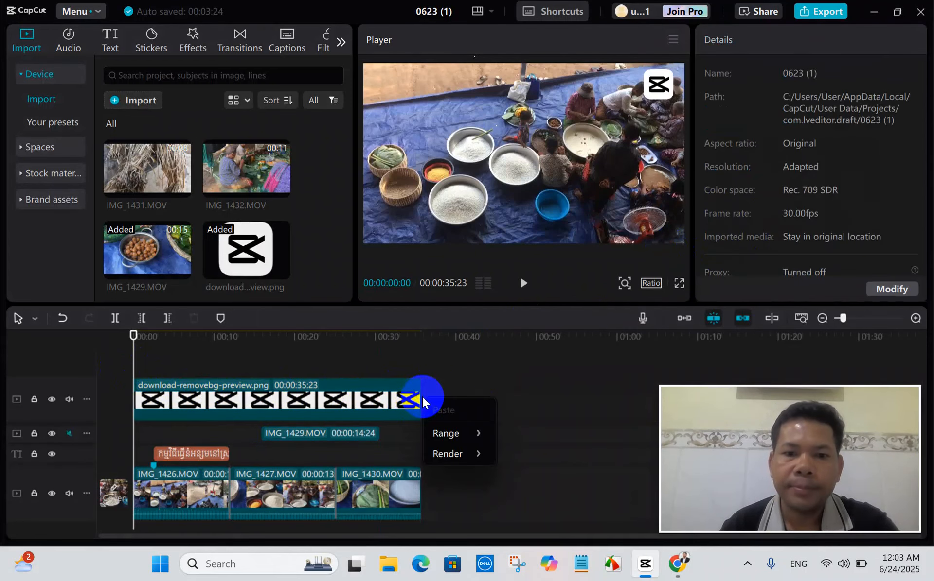
click(523, 412)
click(372, 397)
drag(137, 380, 406, 379)
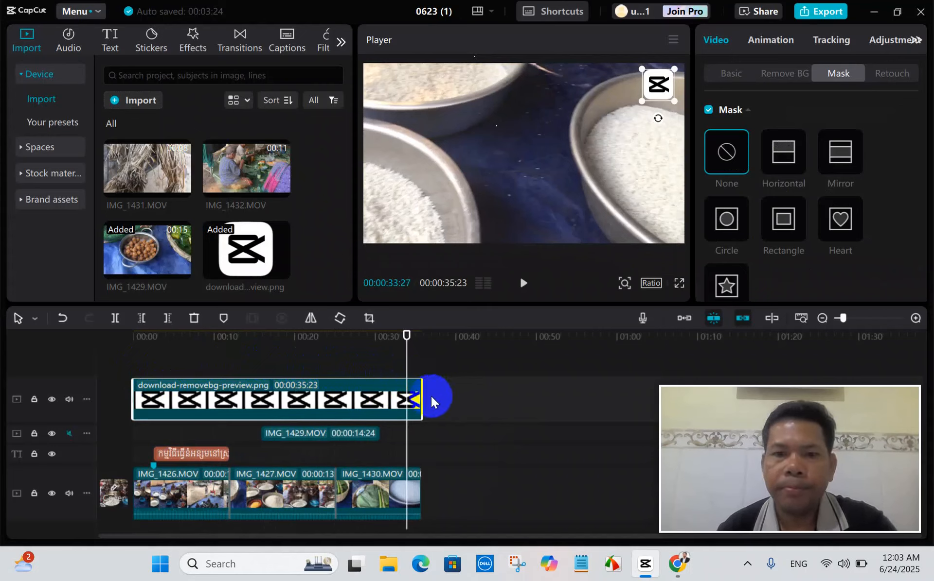
drag(408, 372, 96, 364)
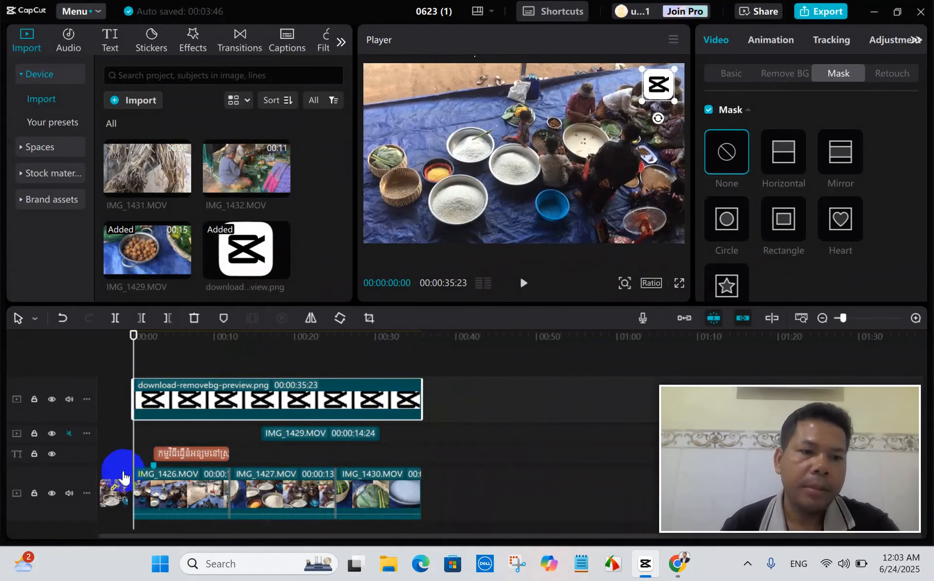
Preview the video from the start to 00:00:09:14 with the main video track muted, and unmute that track.
click(71, 493)
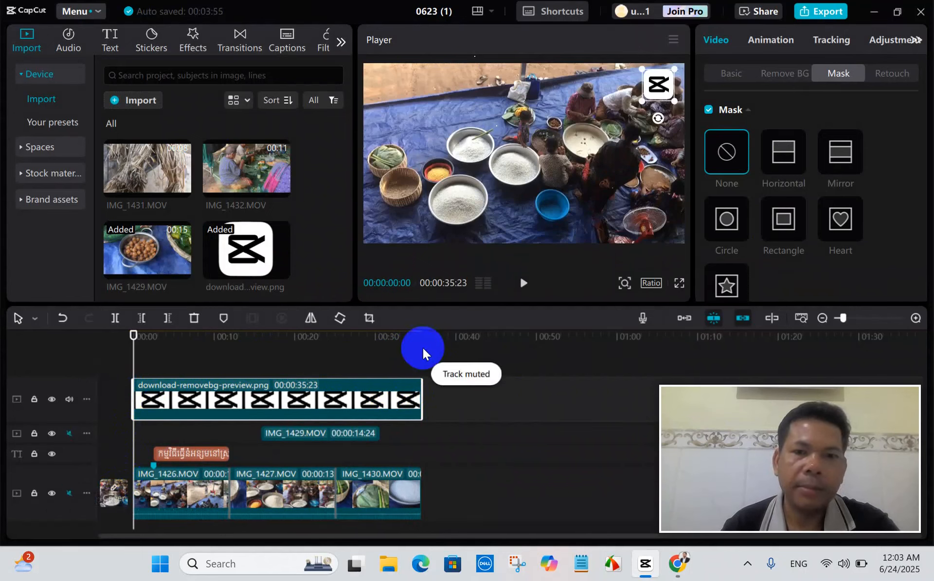
click(523, 284)
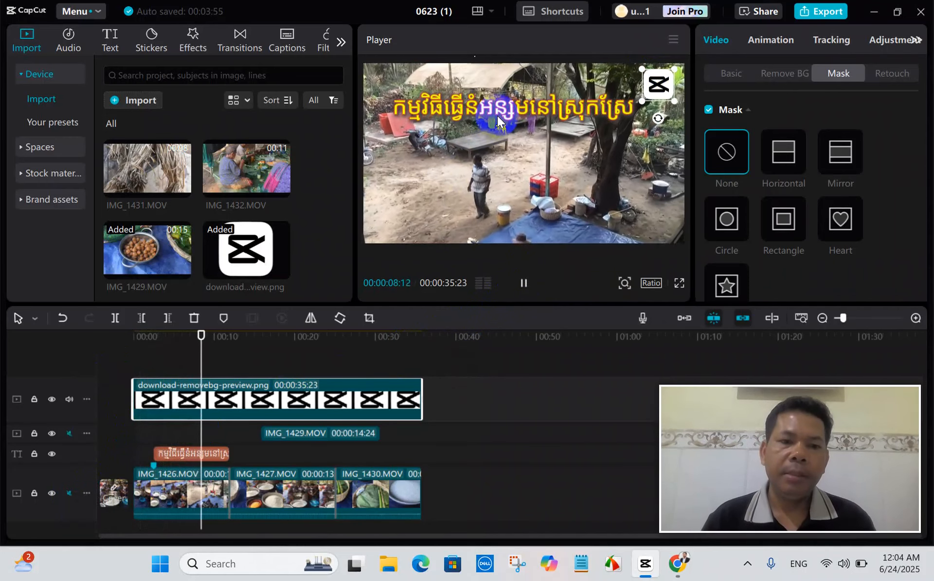
key(space)
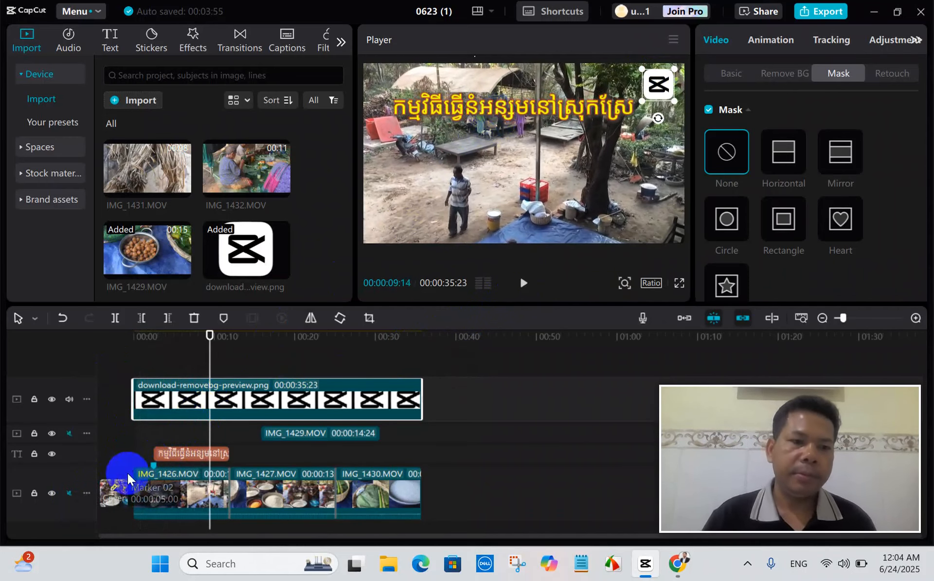
click(70, 492)
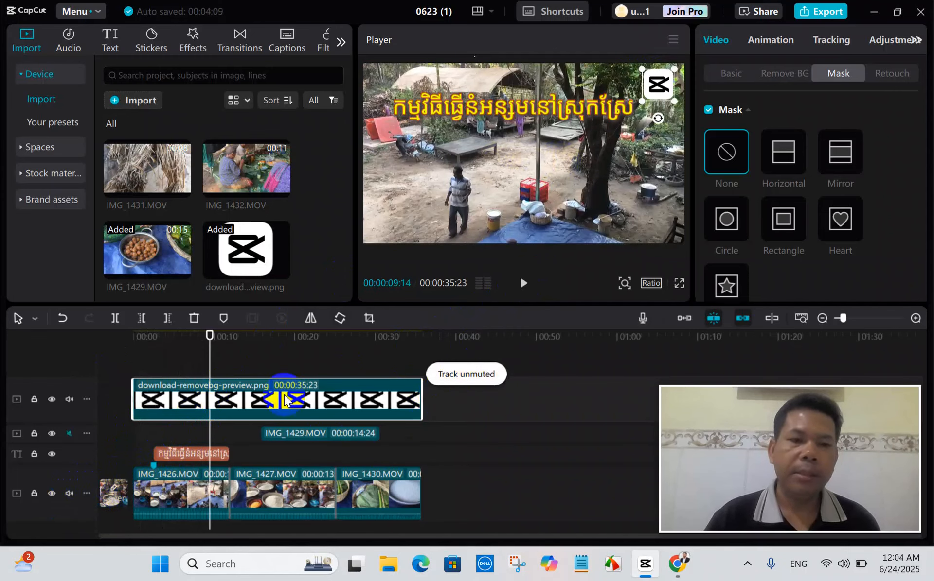
Trim the end of the Khmer title back to about 00:00:09 and place the playhead at 00:00:07:19.
mouse_move(209, 433)
mouse_down()
mouse_move(191, 438)
mouse_move(205, 453)
mouse_up()
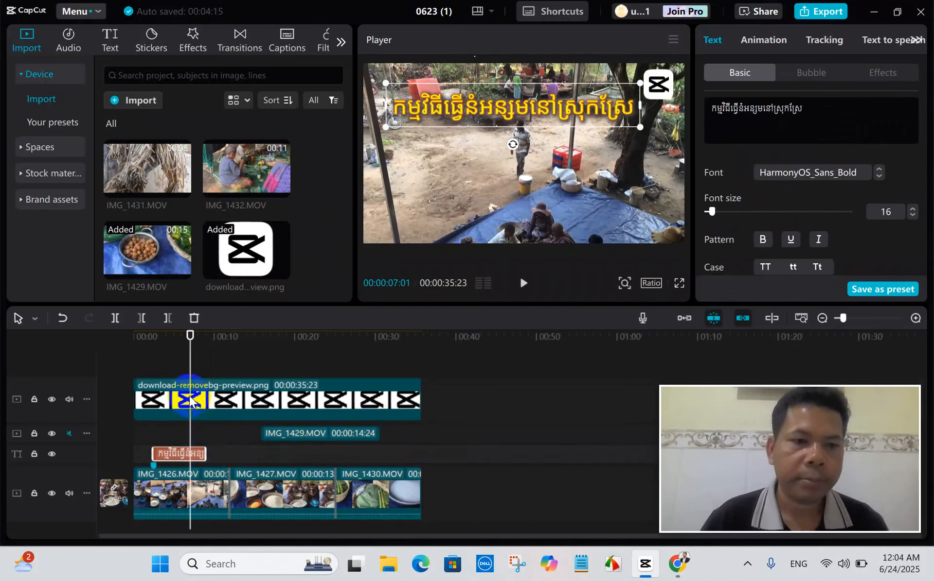
mouse_move(187, 359)
mouse_down()
mouse_move(194, 355)
mouse_move(126, 361)
mouse_move(177, 357)
mouse_move(191, 372)
mouse_move(194, 364)
mouse_up()
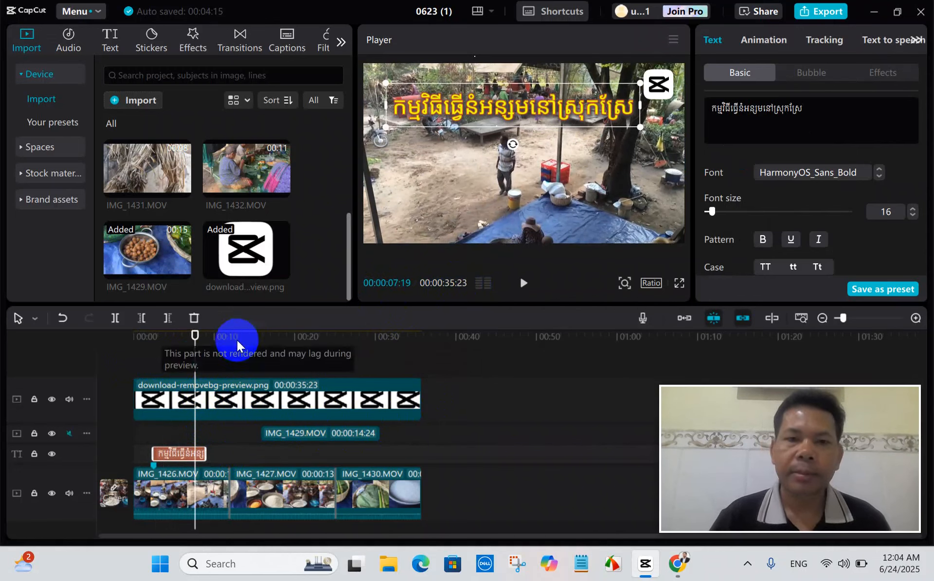
Scrub to 00:00:33:03, return to the Khmer title's start at 00:00:02:15, and select the IMG_1426.MOV clip.
drag(194, 359, 400, 372)
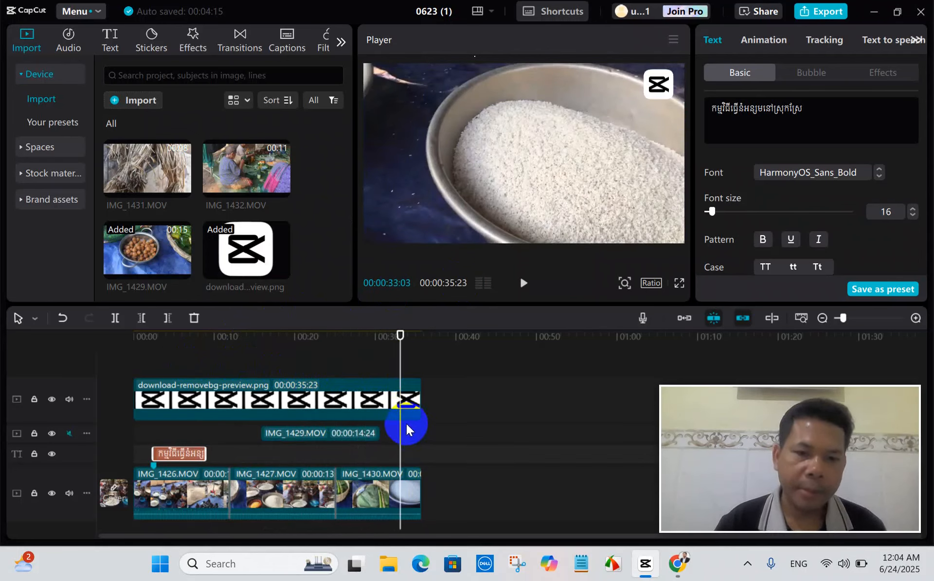
drag(399, 431, 151, 452)
click(173, 494)
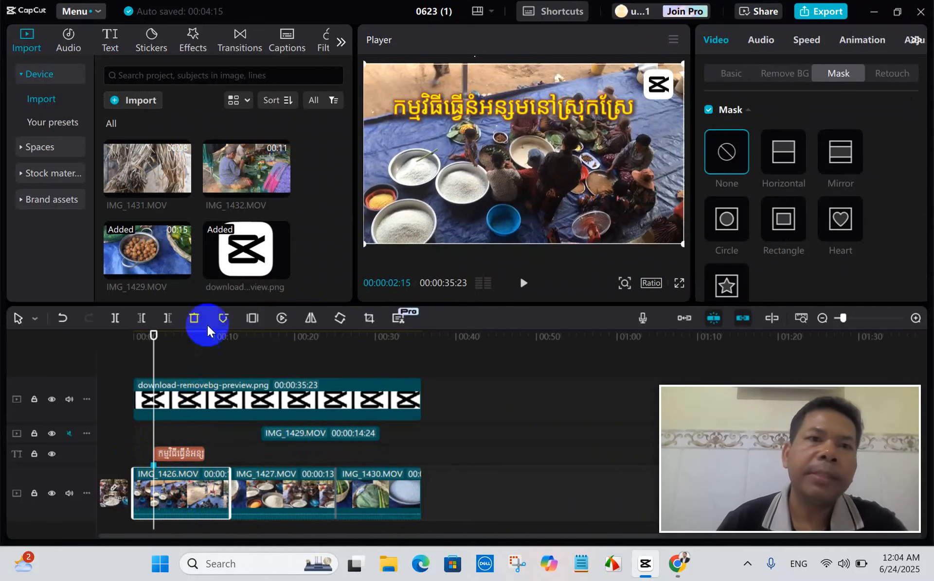
Browse the video effects library and download the White Flash effect.
click(197, 49)
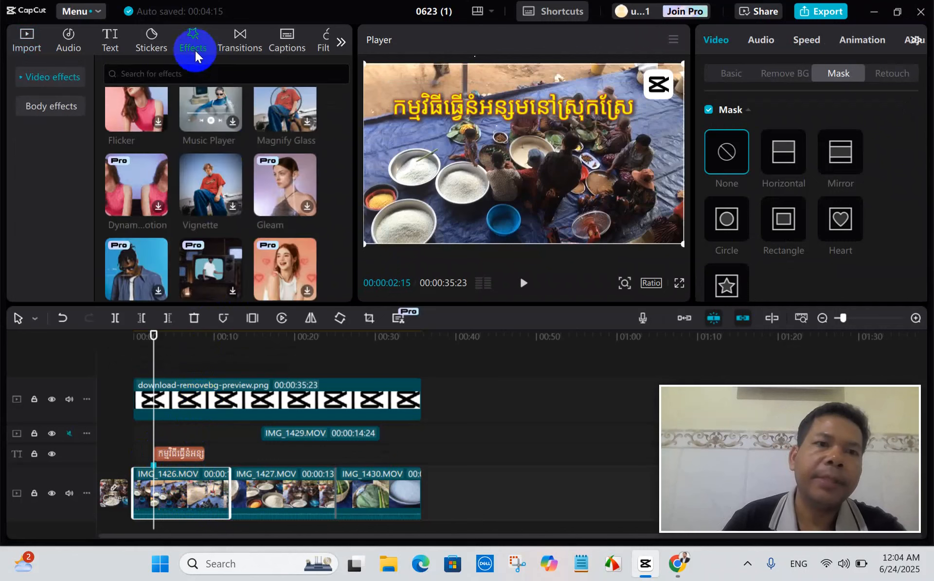
scroll(282, 229, down, 3)
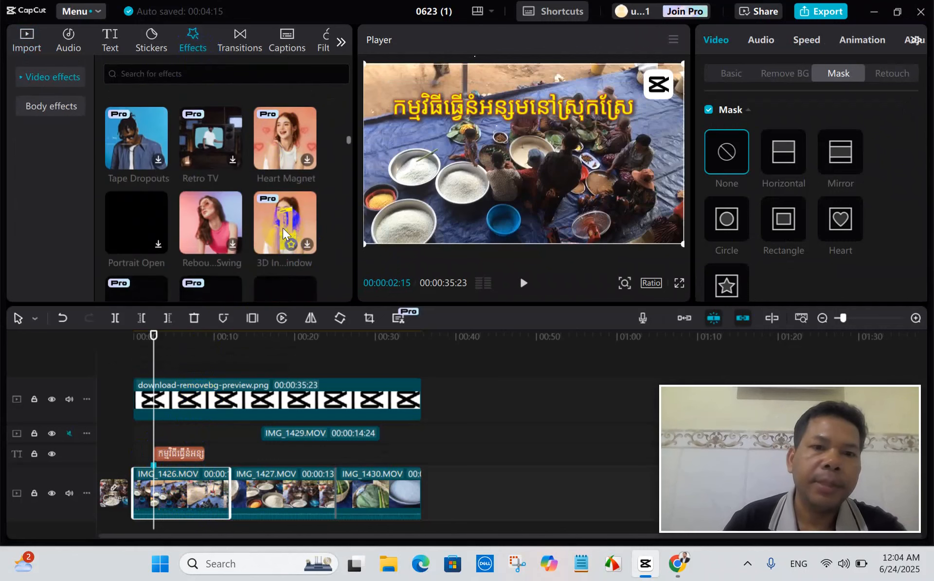
scroll(272, 228, down, 2)
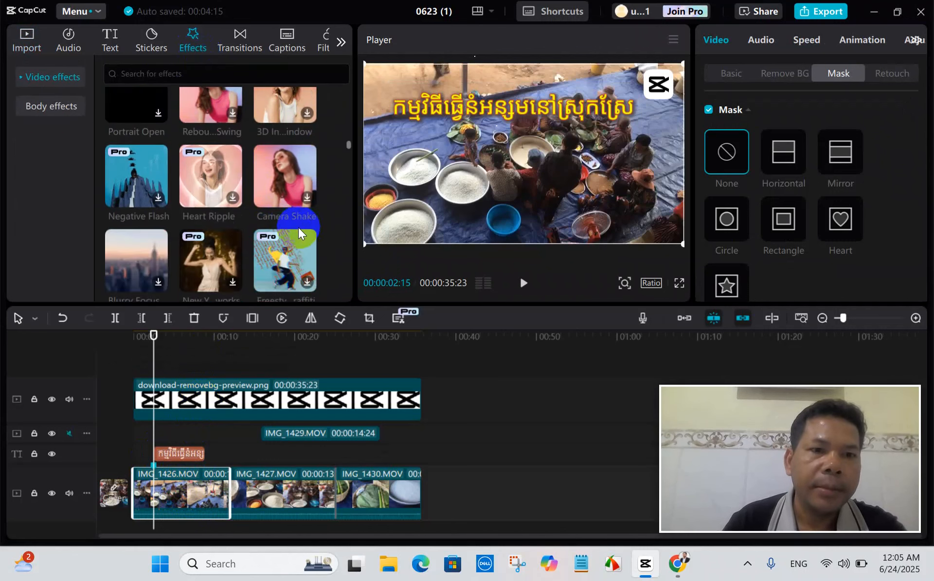
scroll(247, 233, down, 2)
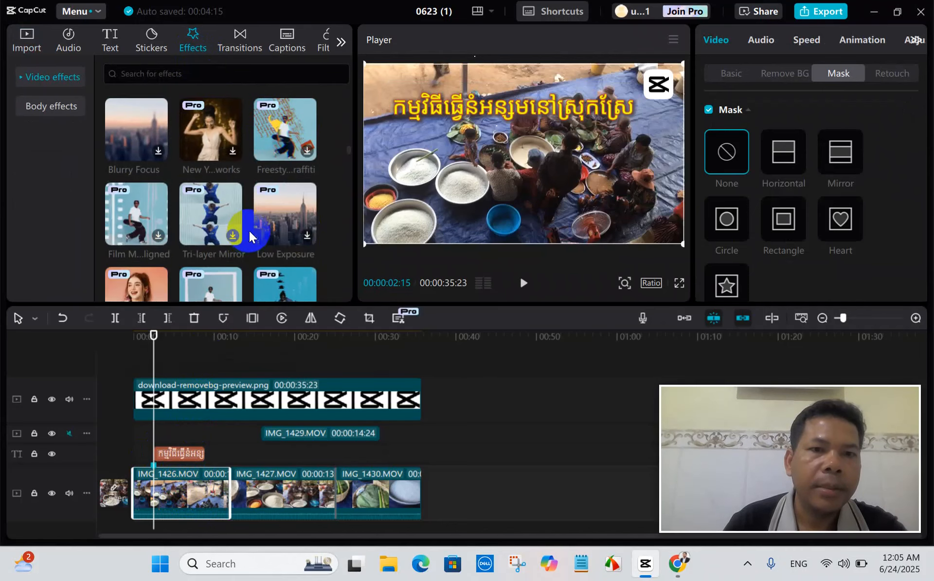
scroll(249, 231, down, 2)
scroll(249, 230, down, 2)
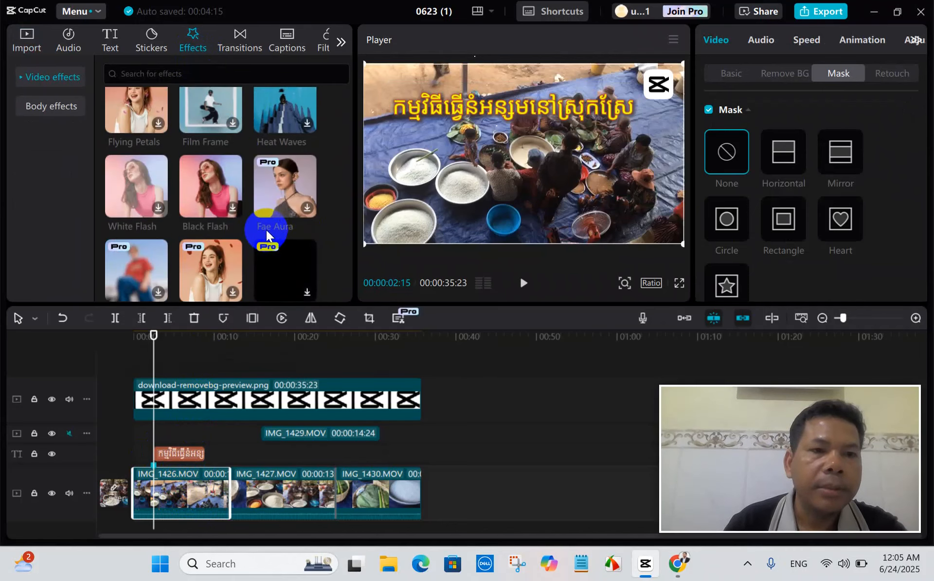
click(157, 207)
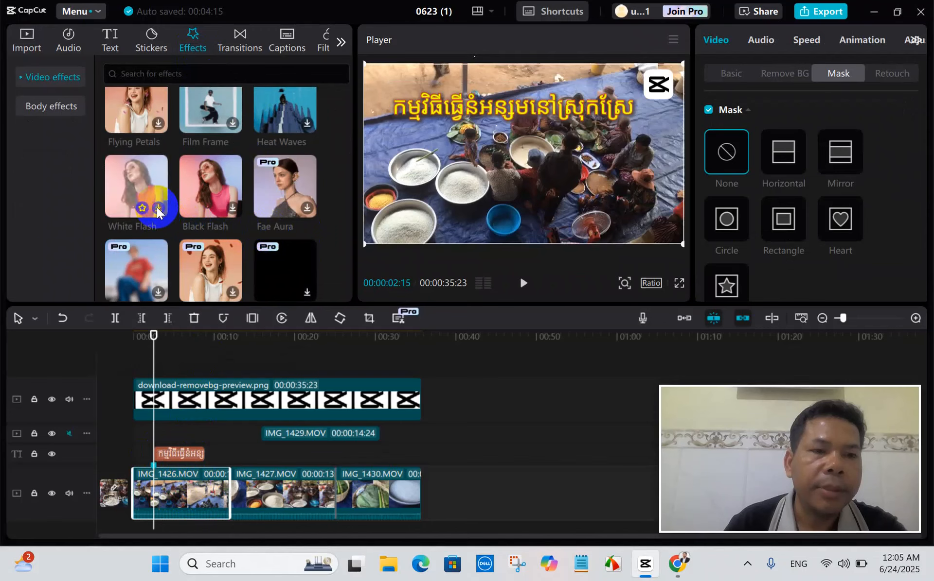
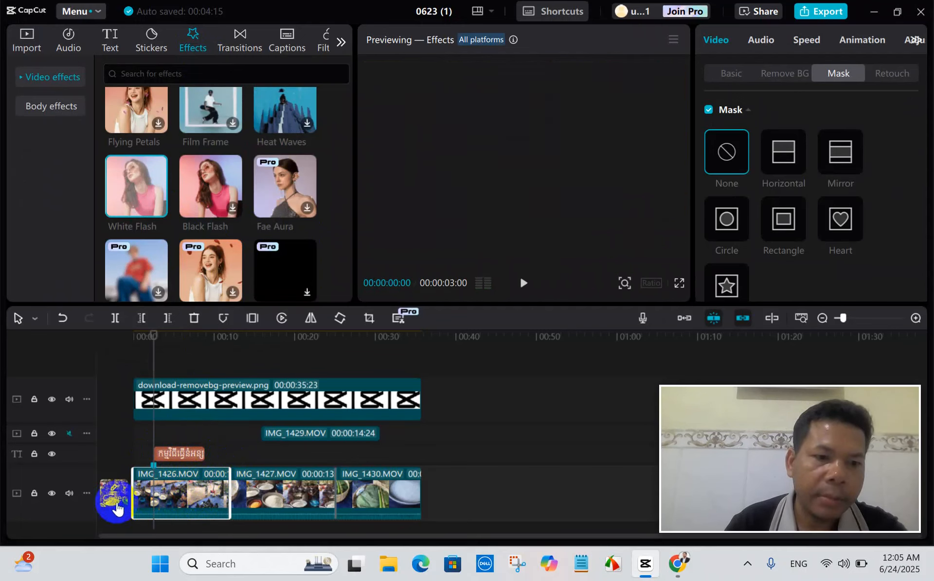
Set the main video track's height to Tall and briefly preview the video up to 00:00:03:13.
click(89, 494)
mouse_move(182, 509)
click(240, 533)
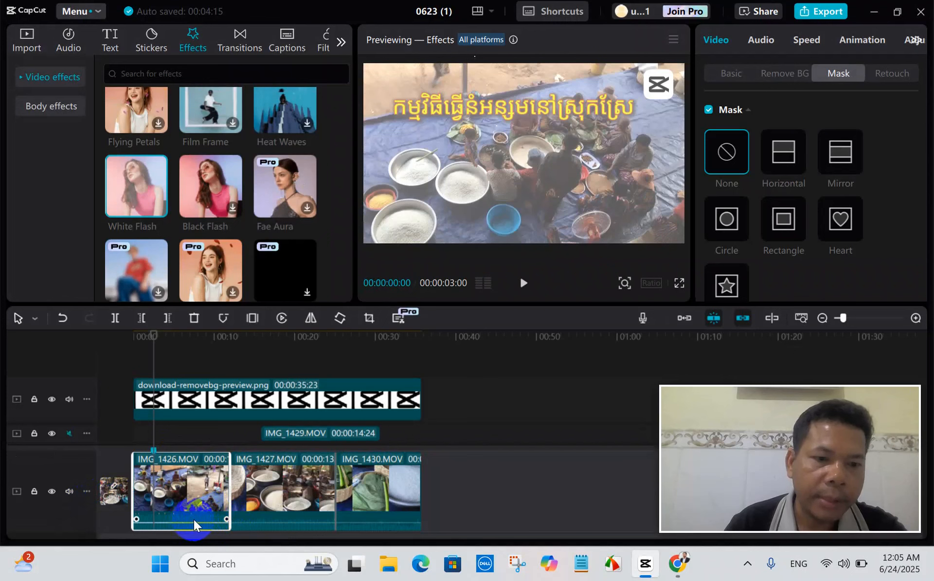
drag(195, 522, 195, 517)
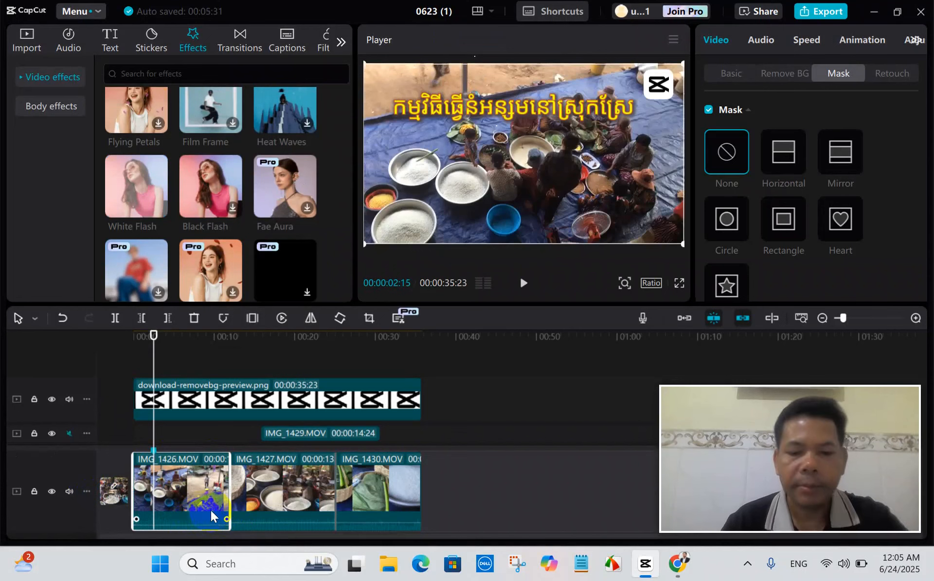
key(space)
key(space)
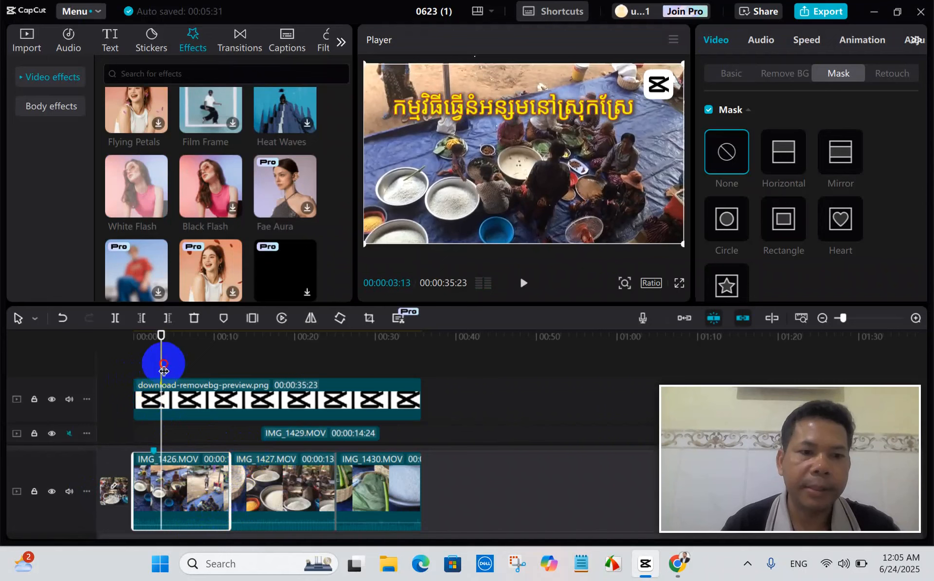
Return the playhead to 00:00:00:00 and set the main video track's height to Default.
drag(163, 371, 133, 377)
right_click(102, 492)
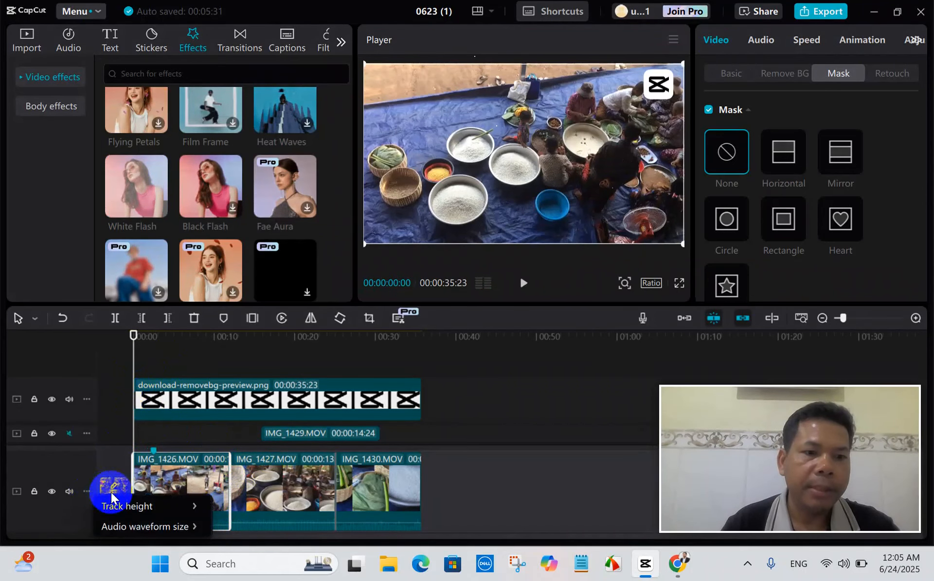
mouse_move(145, 509)
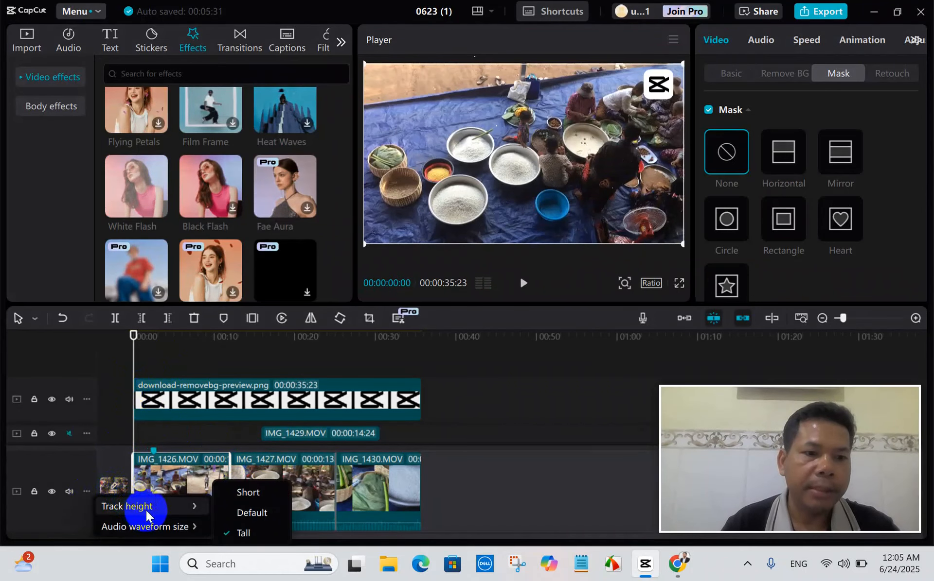
click(253, 512)
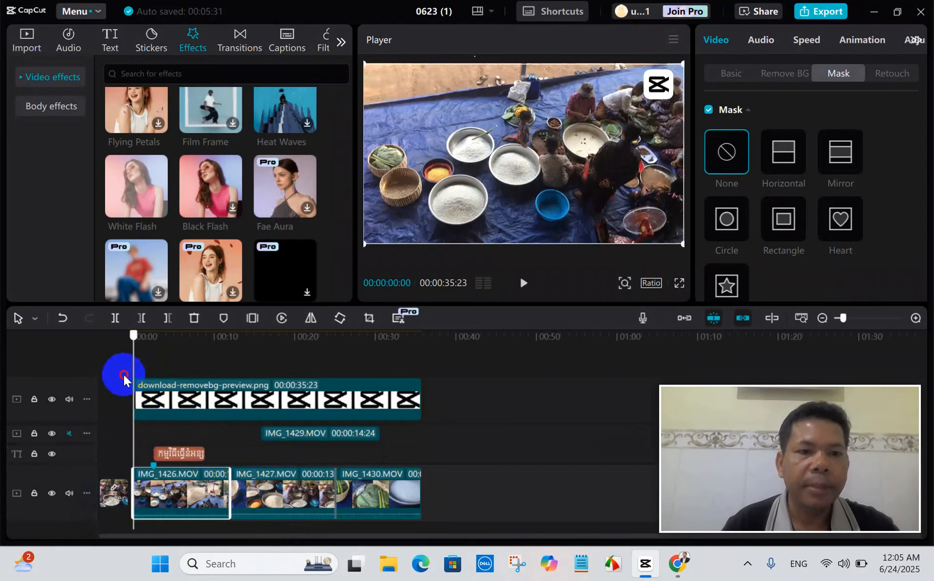
Preview the opening second of the video and the White Flash effect, returning the playhead to the start.
key(space)
key(space)
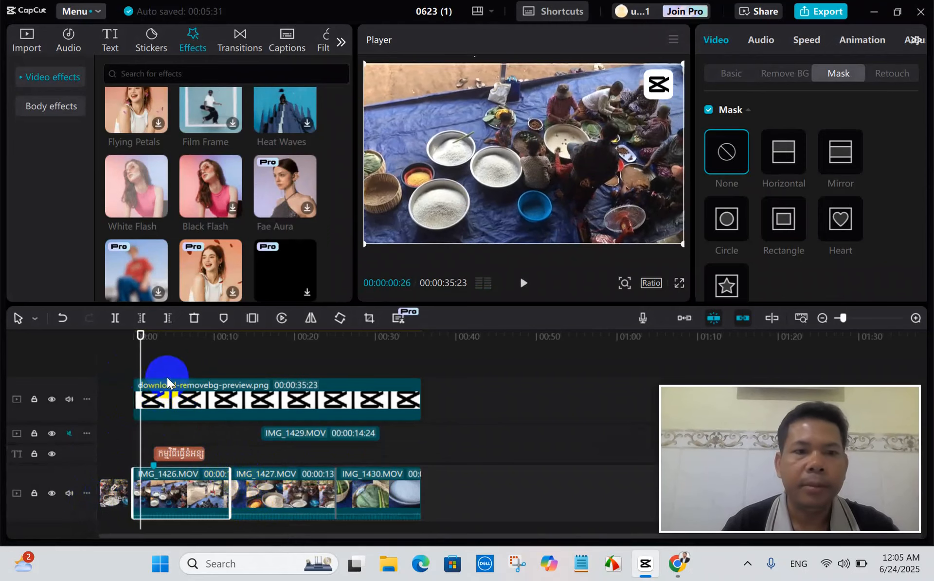
click(125, 377)
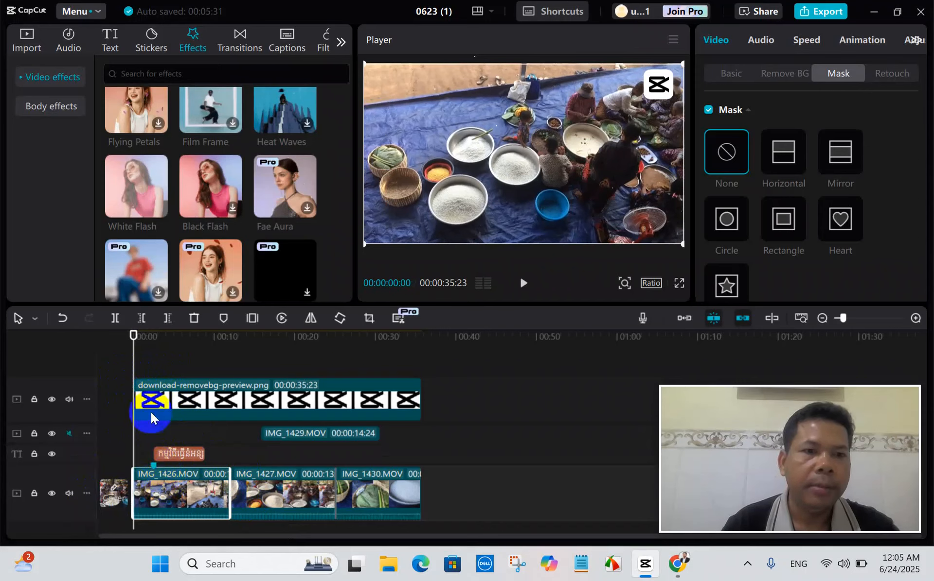
click(141, 192)
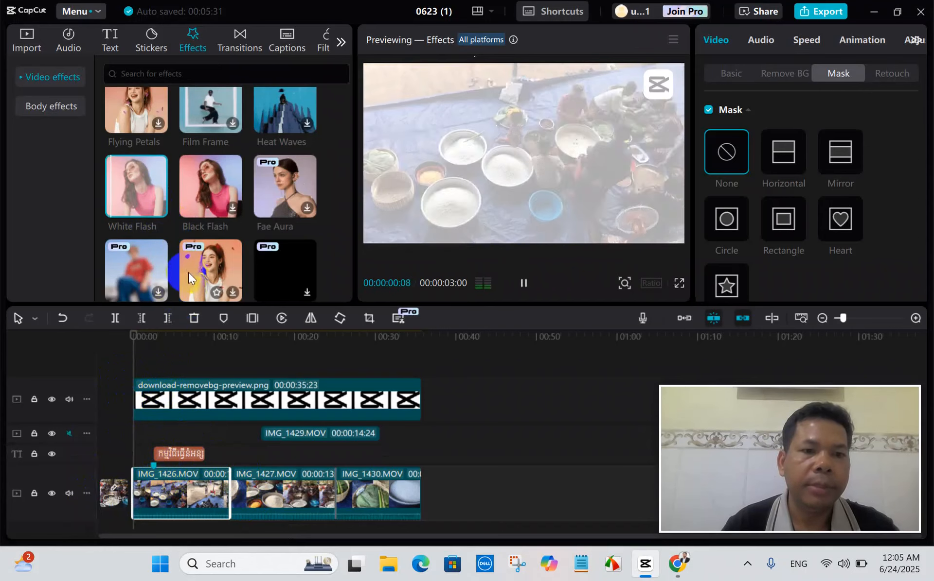
key(space)
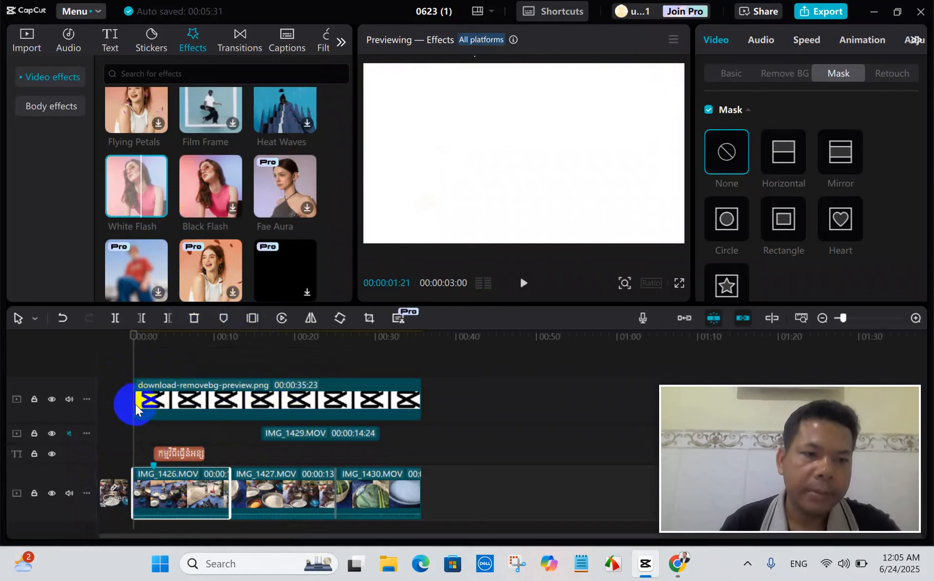
click(137, 345)
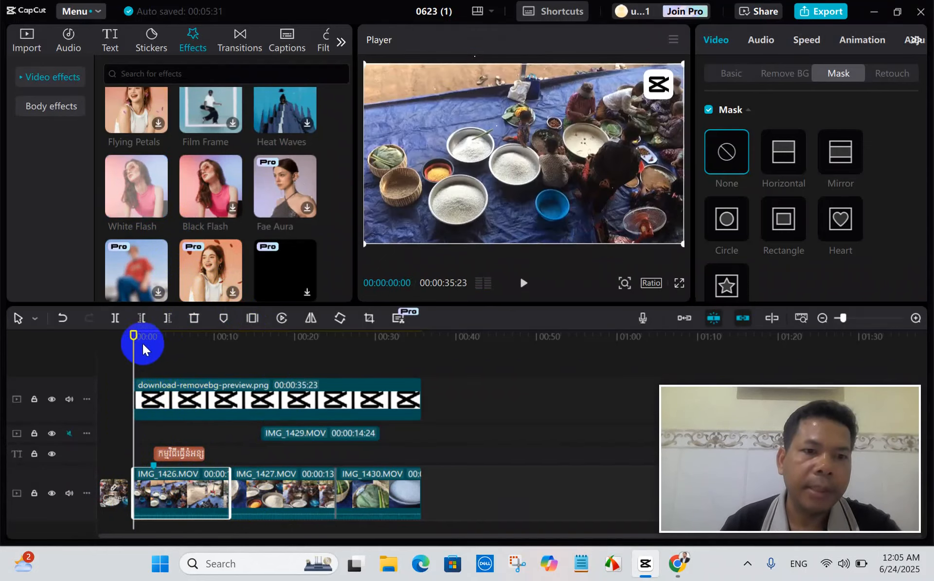
Move the playhead to the end of the video and set the IMG_1430.MOV clip's scale to 90%.
drag(133, 350, 421, 404)
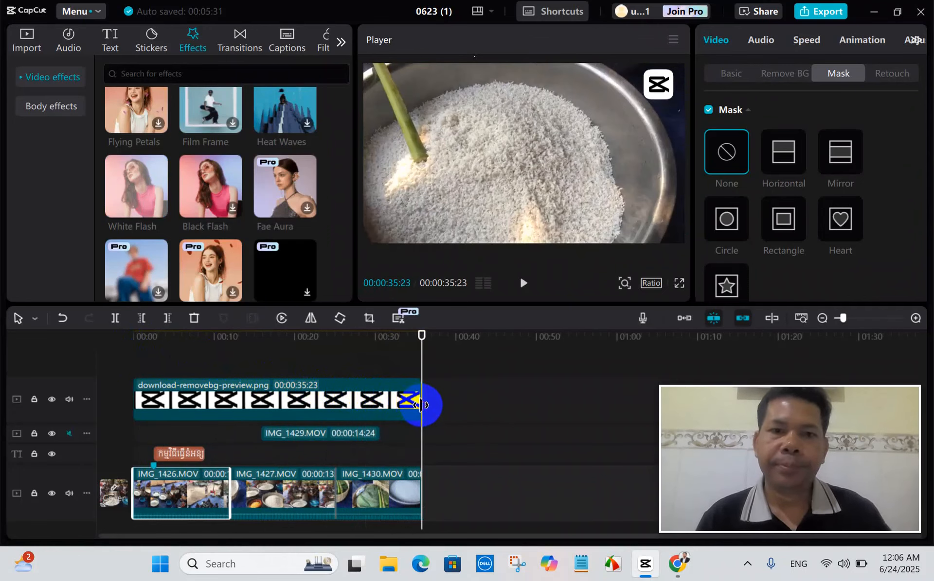
click(416, 487)
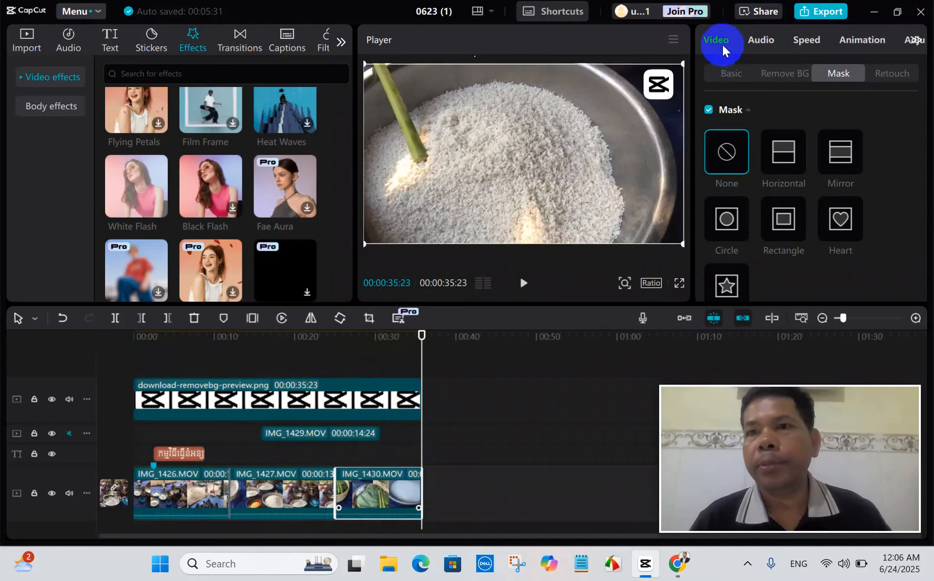
click(785, 74)
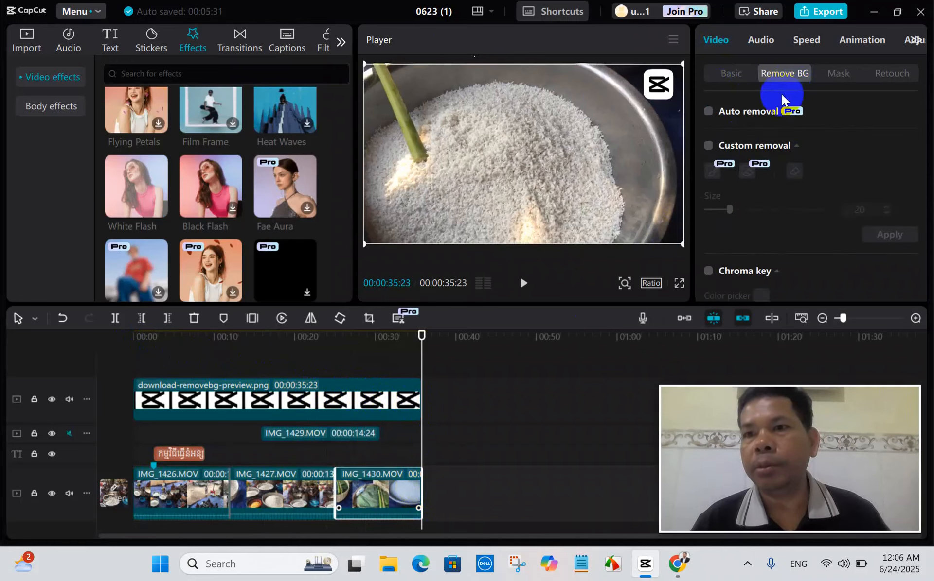
click(736, 77)
scroll(842, 172, down, 10)
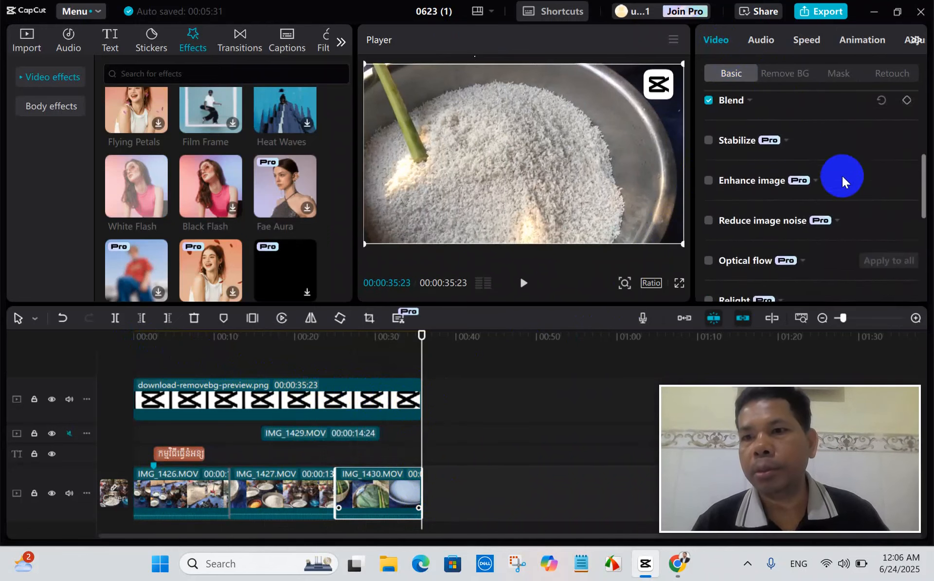
scroll(841, 176, down, 3)
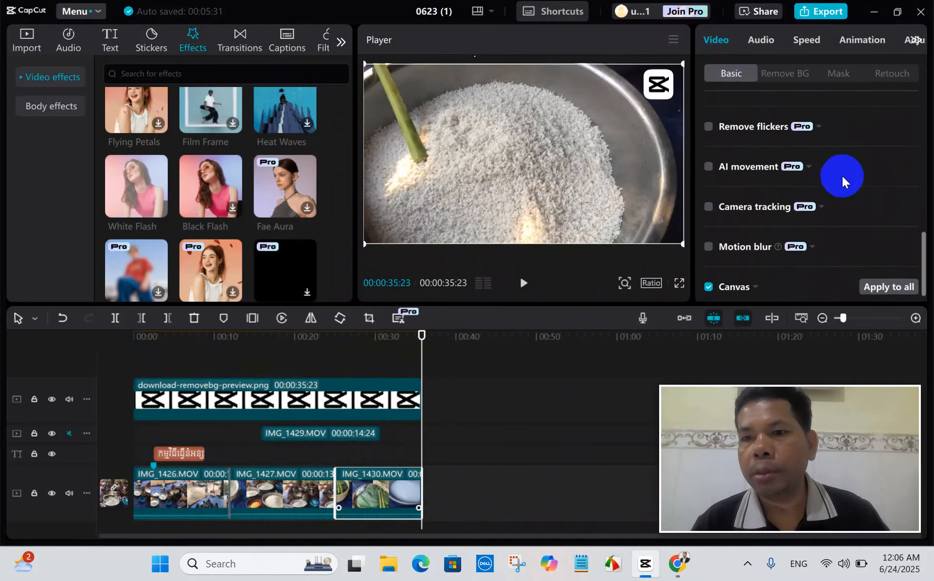
scroll(841, 176, up, 6)
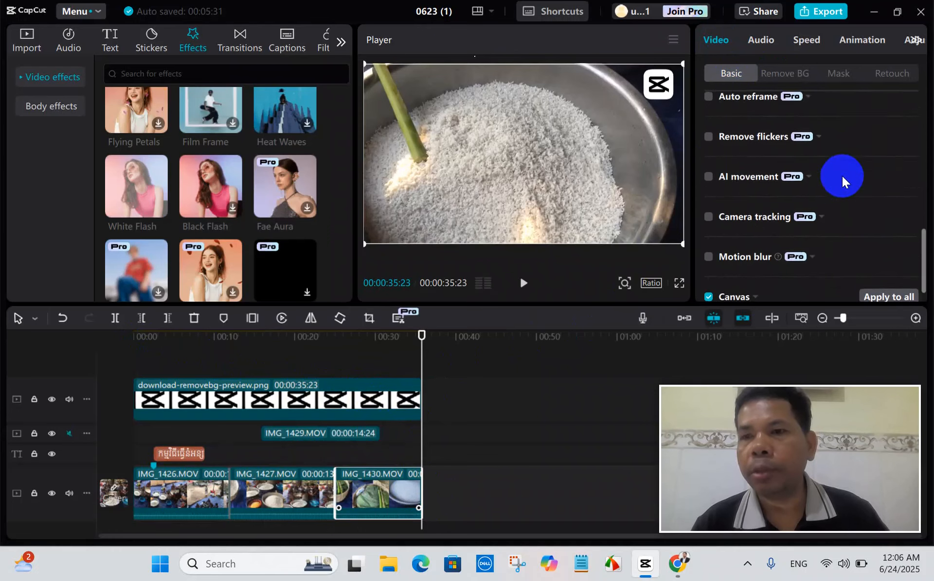
scroll(841, 176, up, 5)
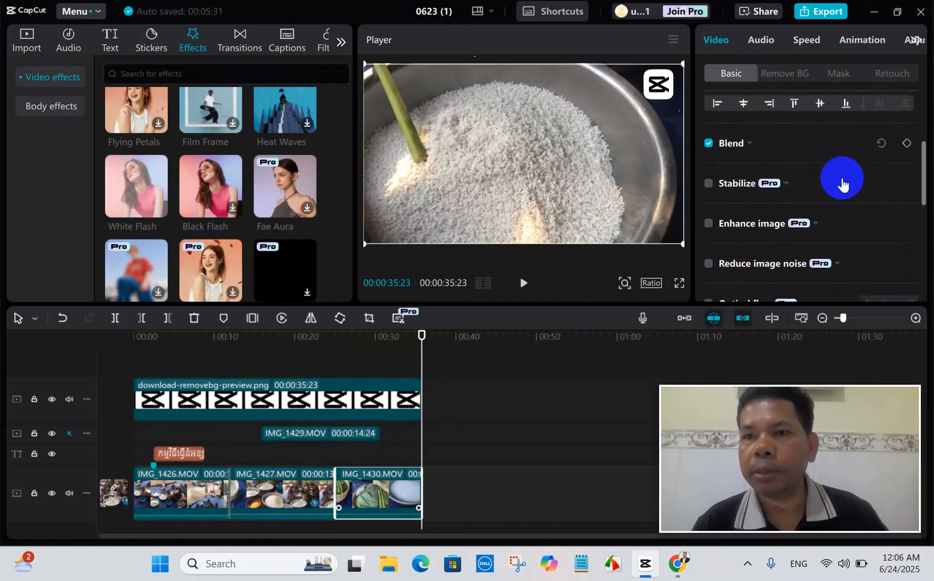
scroll(843, 185, down, 2)
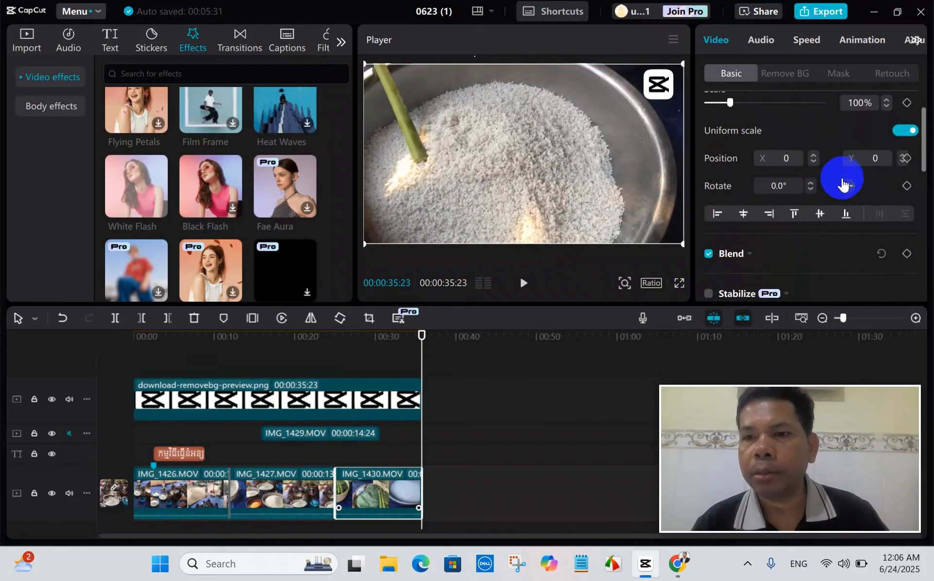
scroll(842, 185, up, 2)
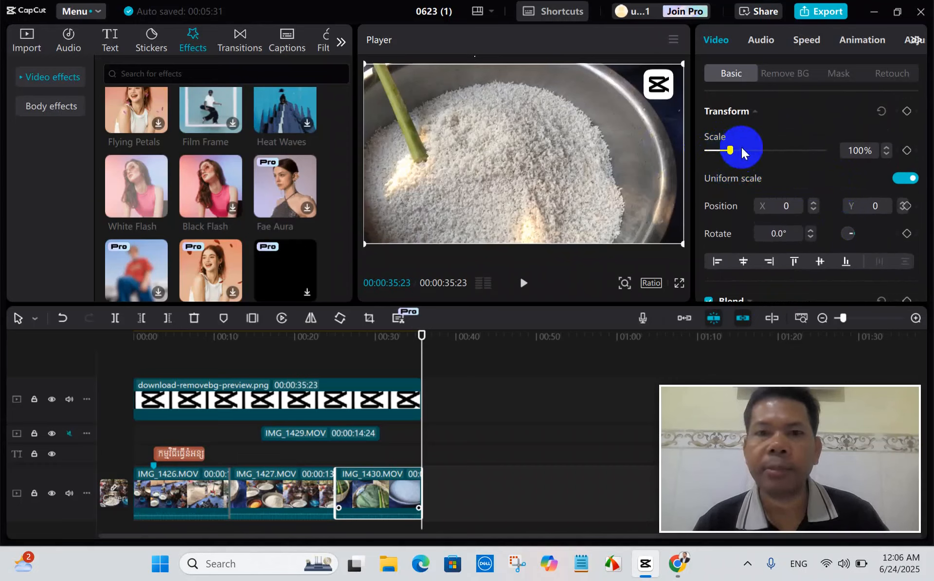
drag(729, 150, 727, 151)
Examine the IMG_1430.MOV clip's remaining Basic settings and its Remove BG, Mask and Retouch options.
scroll(785, 170, down, 5)
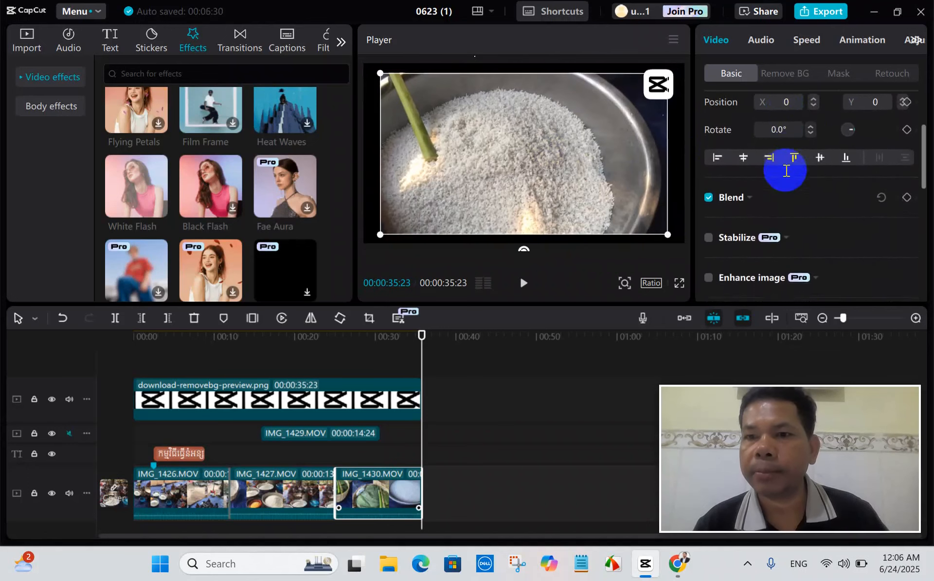
scroll(785, 170, down, 8)
scroll(786, 170, down, 2)
scroll(786, 170, up, 10)
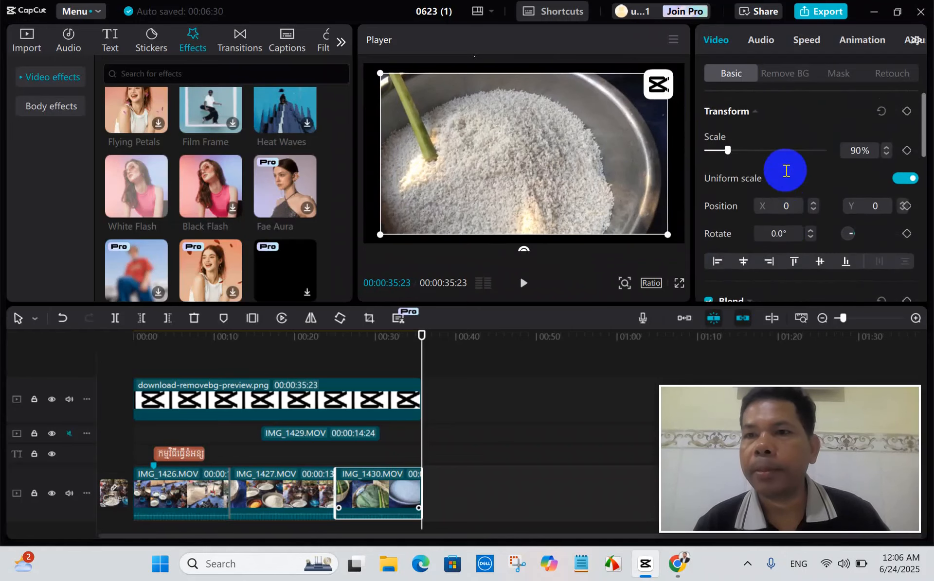
click(788, 75)
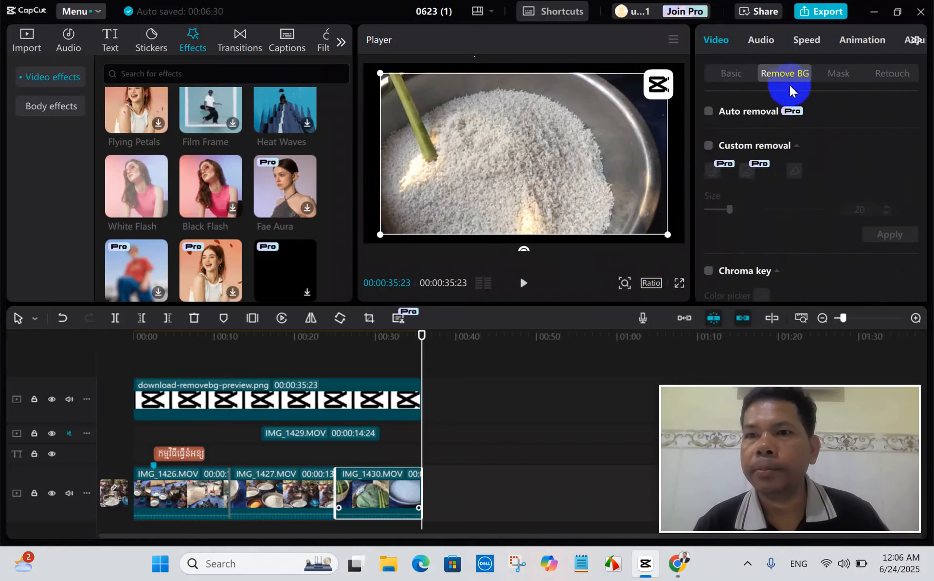
scroll(818, 189, down, 3)
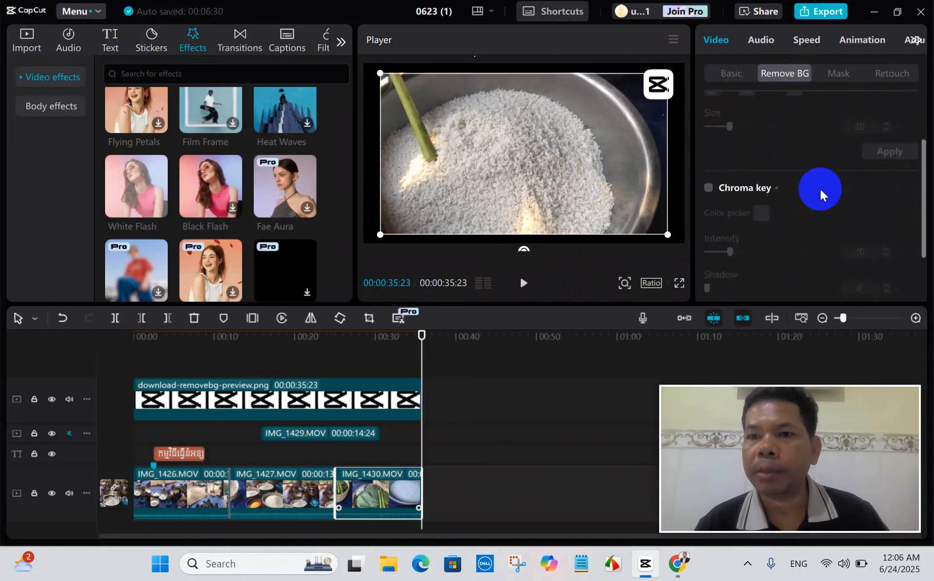
click(835, 77)
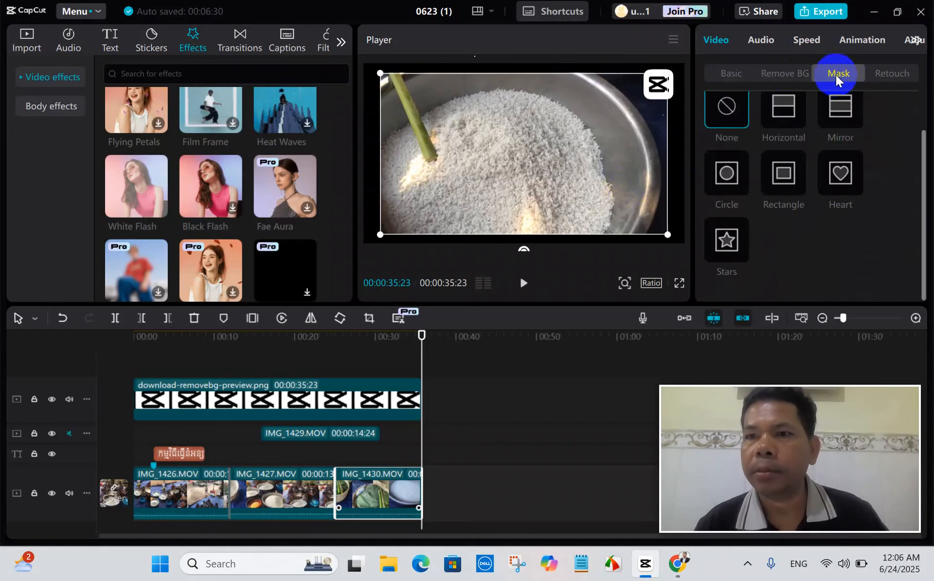
click(888, 73)
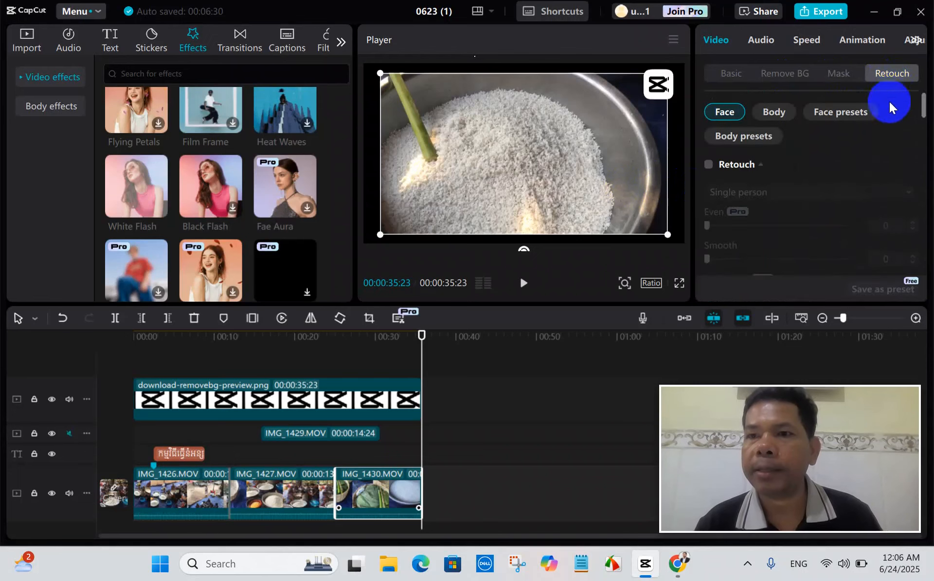
scroll(831, 178, down, 4)
scroll(830, 180, down, 5)
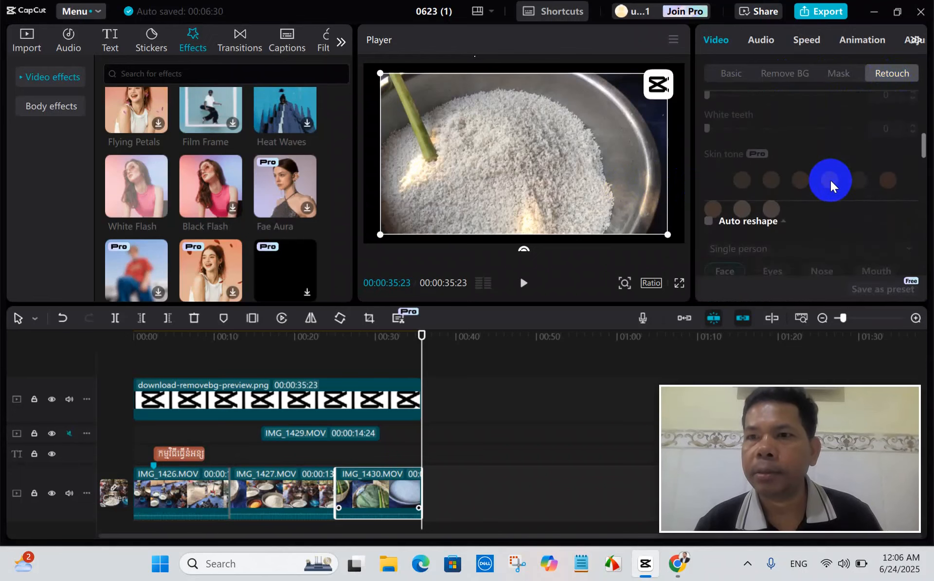
scroll(830, 179, up, 9)
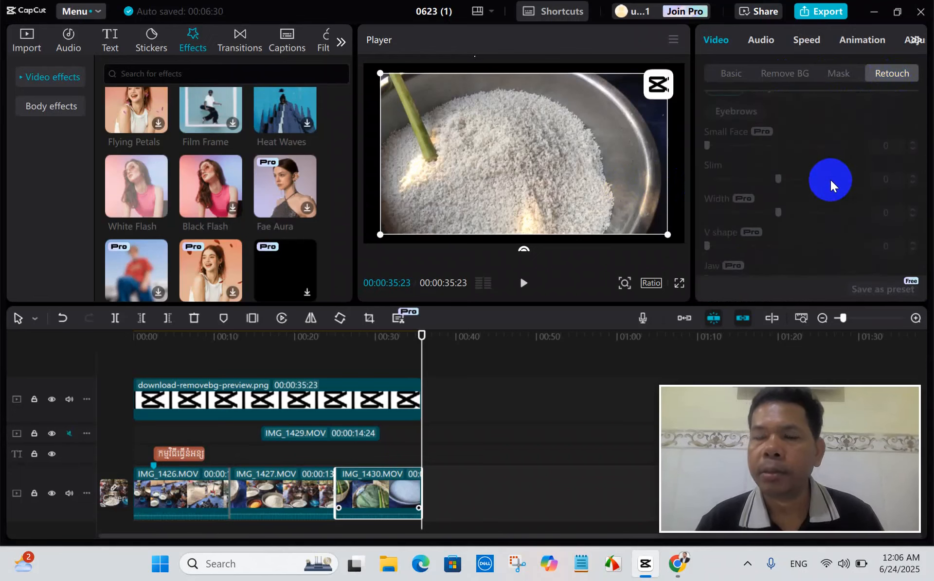
Deselect the clip, scrub back through the timeline to the start, and place the playhead at 00:00:01:07.
click(538, 391)
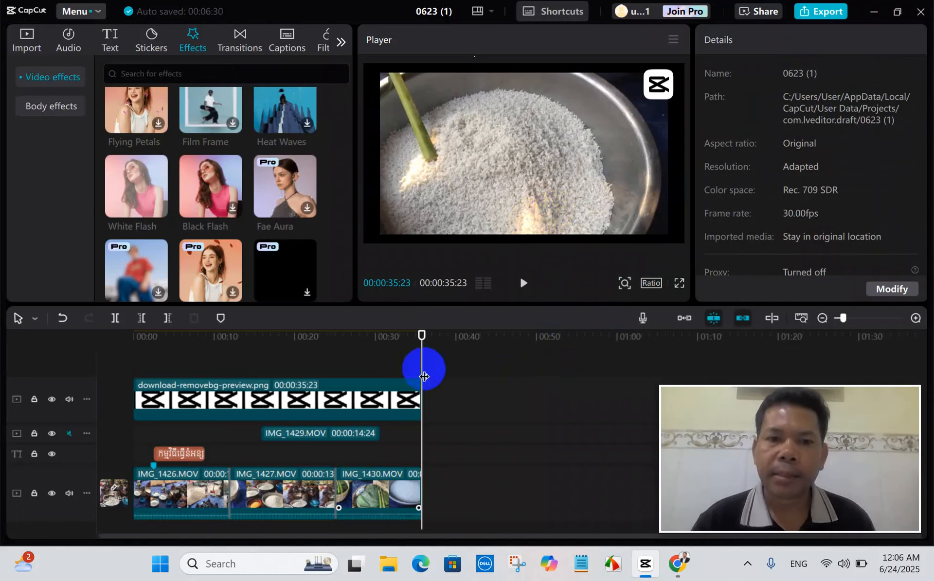
drag(424, 377, 412, 377)
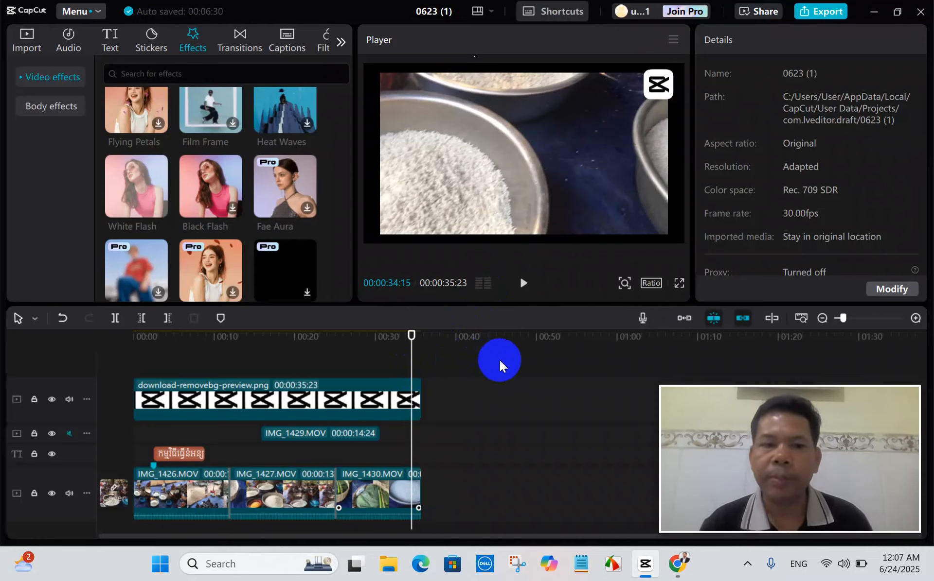
drag(416, 370, 115, 409)
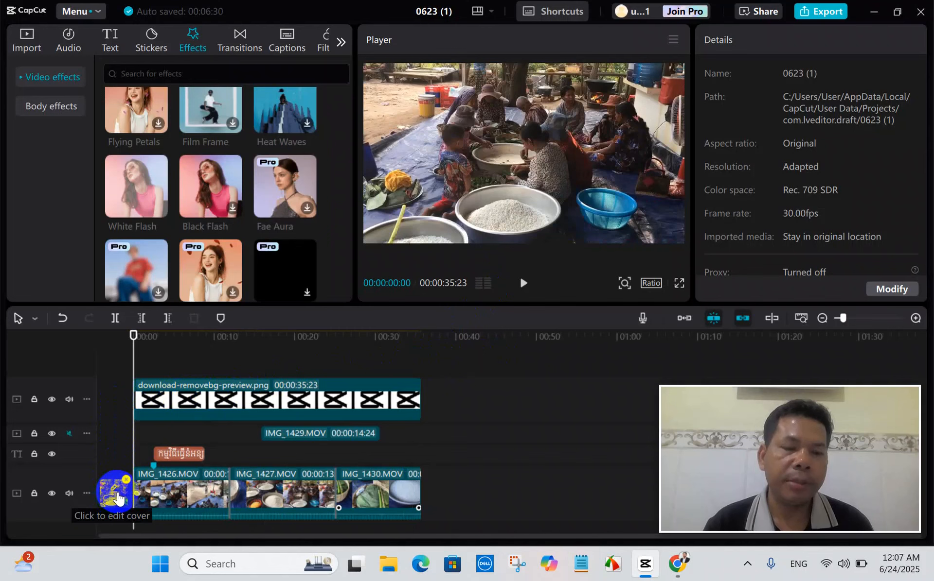
mouse_move(135, 428)
mouse_down()
mouse_move(153, 431)
mouse_move(143, 433)
mouse_up()
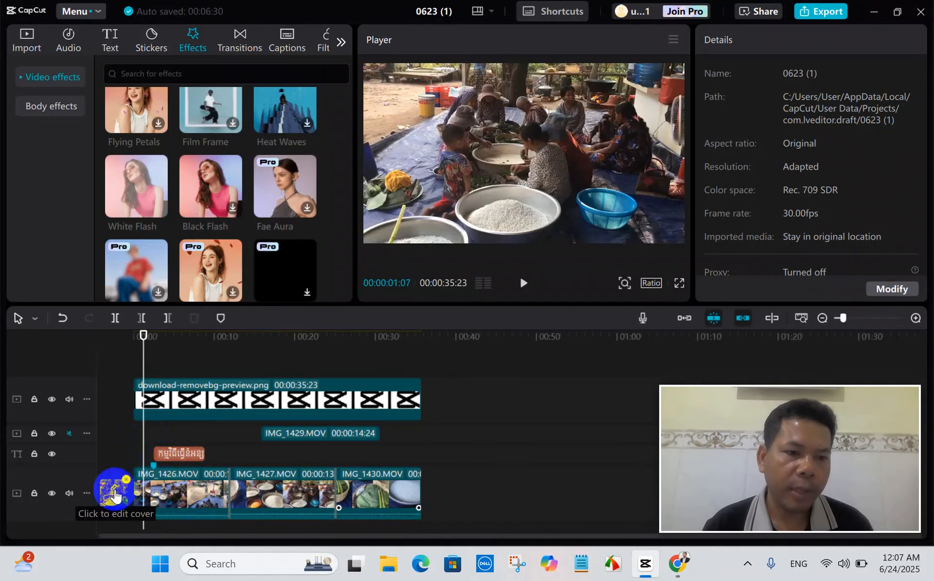
Open the video's cover for editing in Cover design and save it.
click(115, 493)
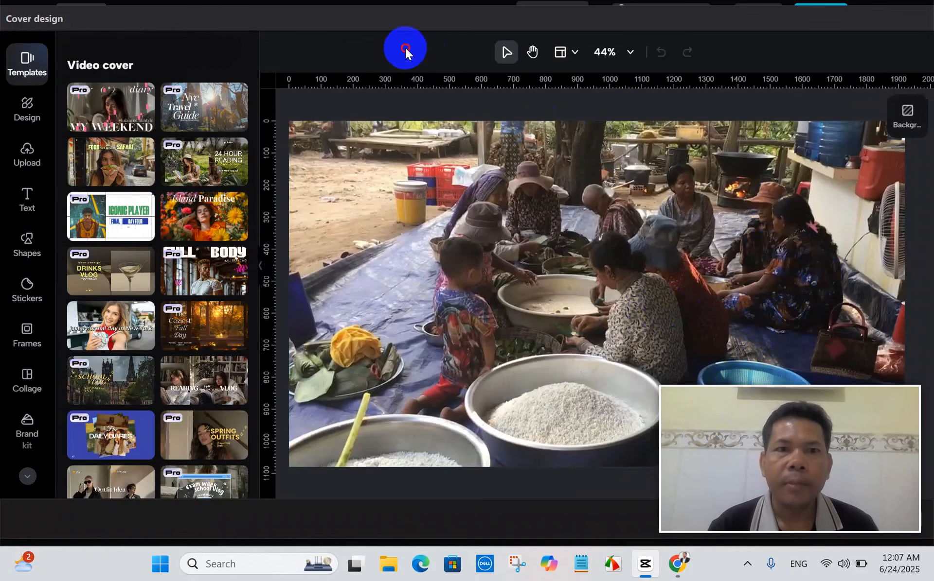
drag(471, 15, 235, 8)
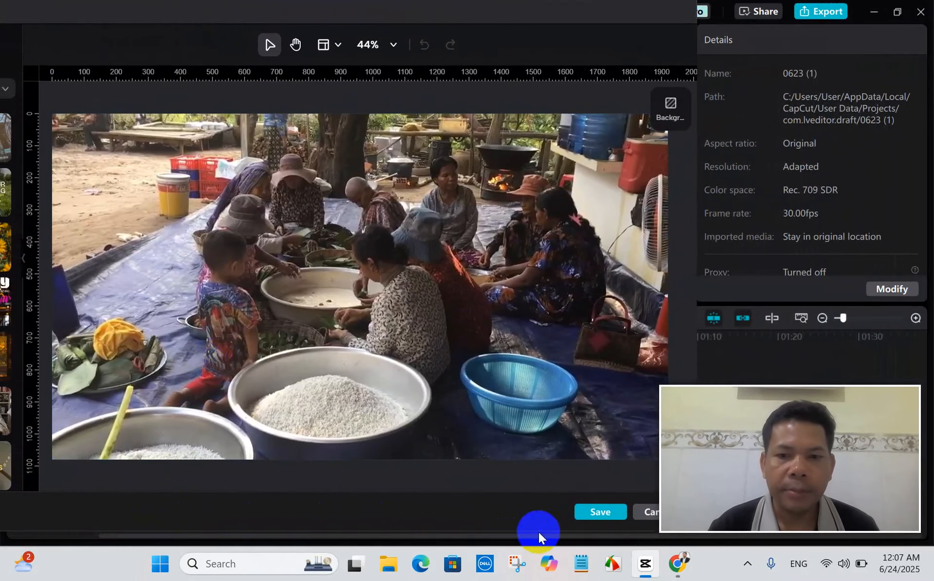
click(604, 516)
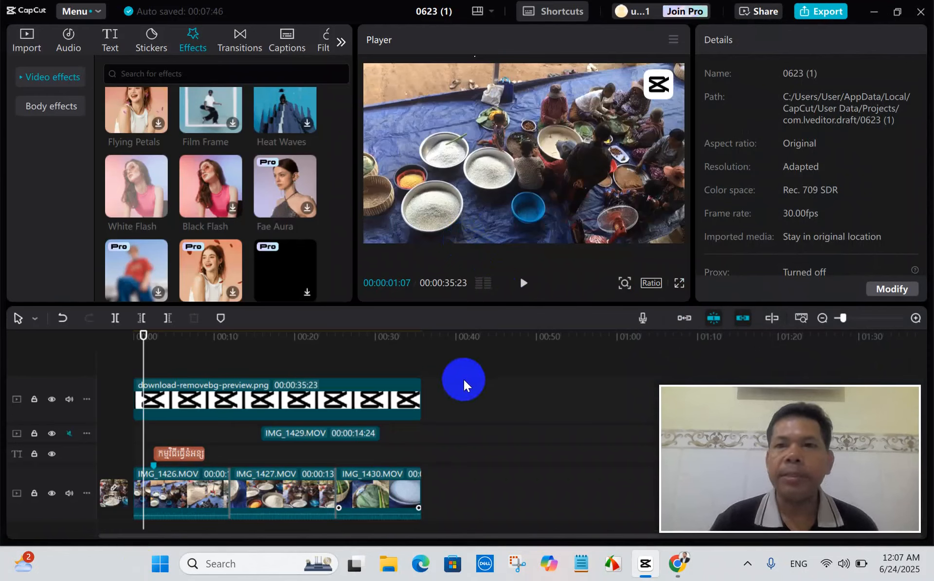
Scrub the timeline playhead forward to 00:00:08:27.
drag(144, 366, 194, 374)
drag(186, 375, 209, 400)
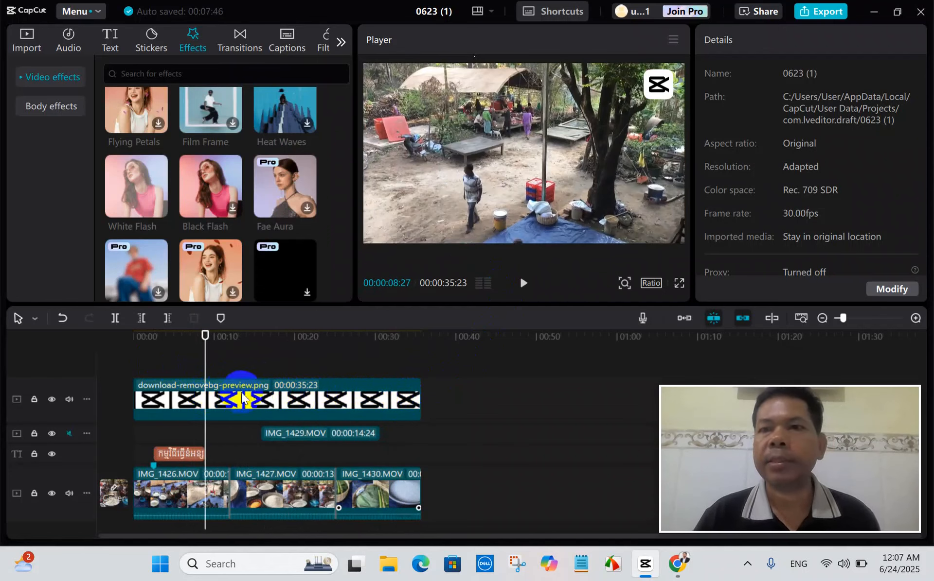
Open the project's export settings and name the exported video "ធ្វើនំអន្សម".
click(829, 14)
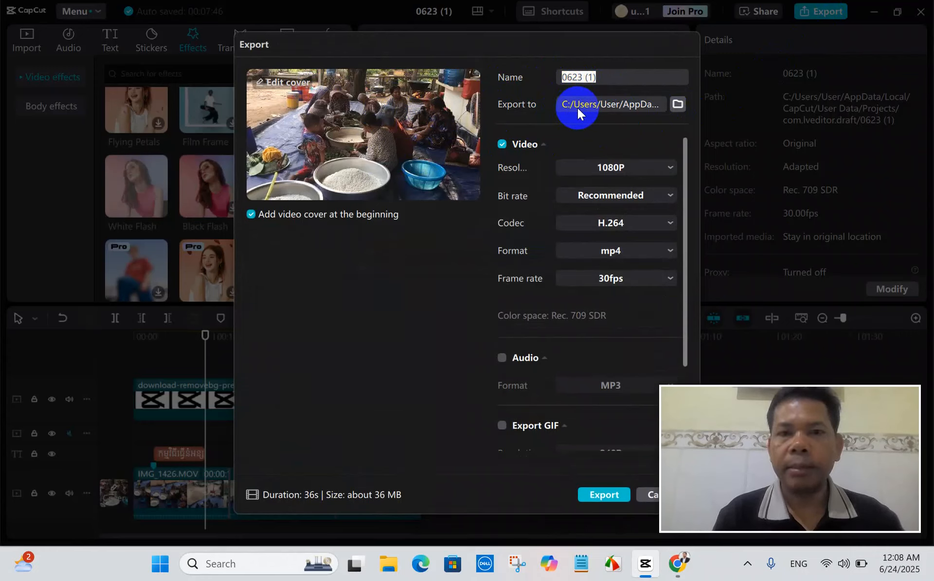
text(F)
key(BackSpace)
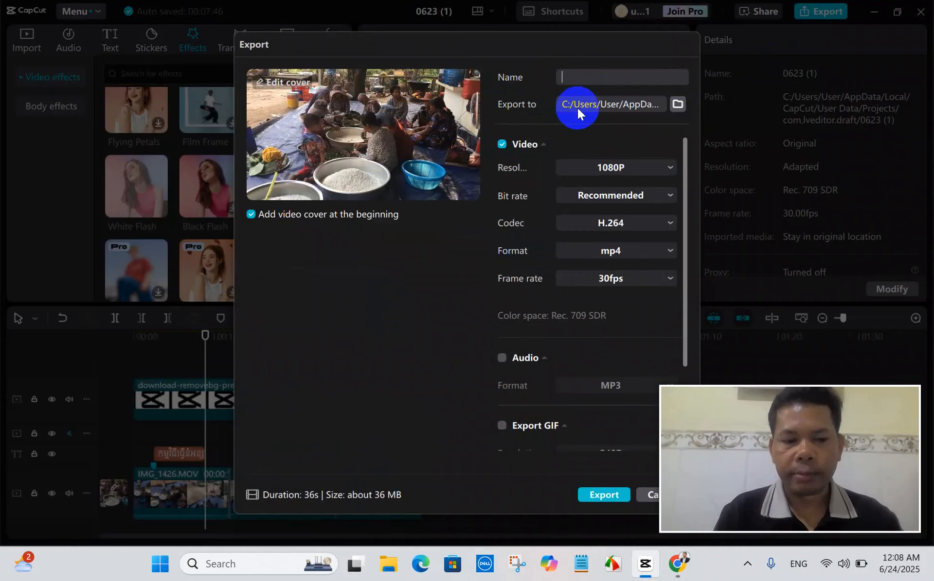
key(alt+shift)
text(ថ)
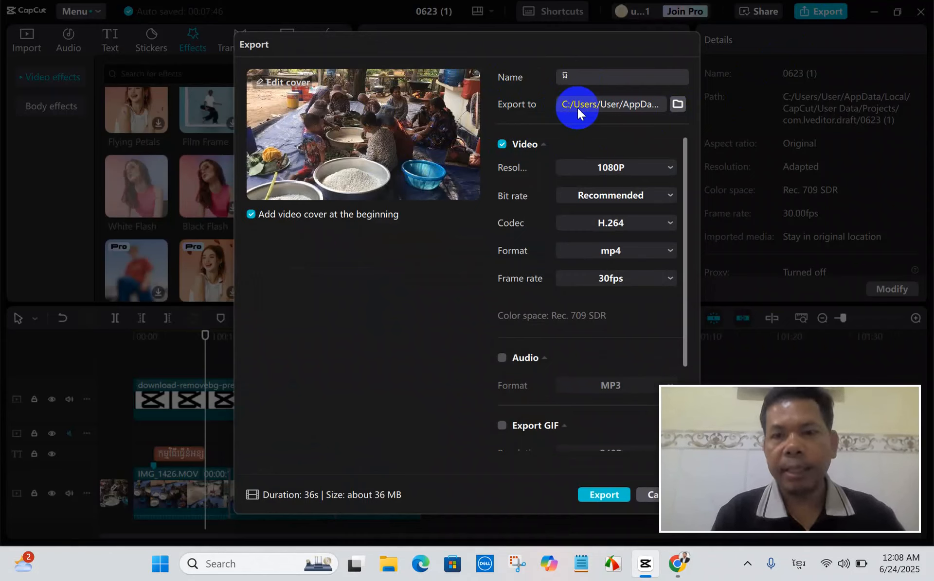
text(្វើន)
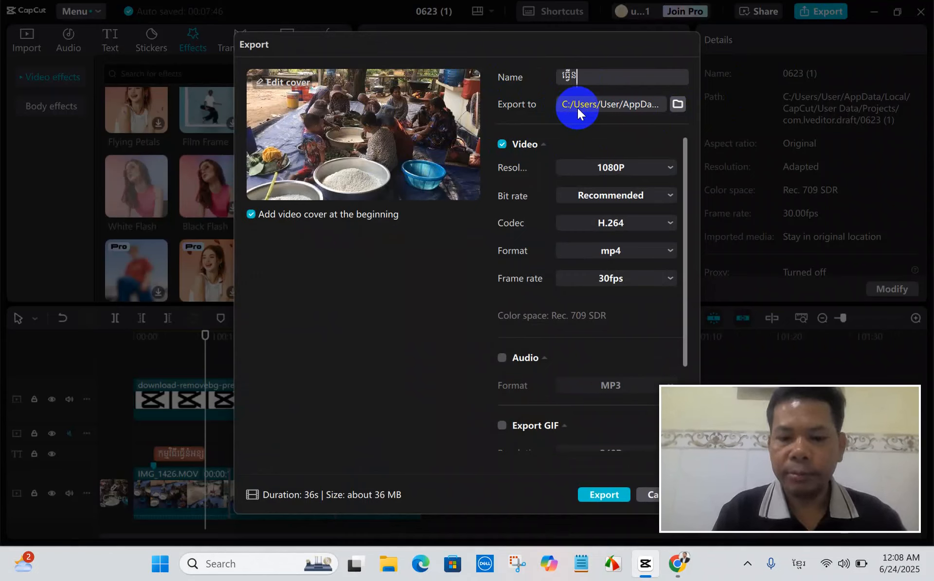
text(ំ)
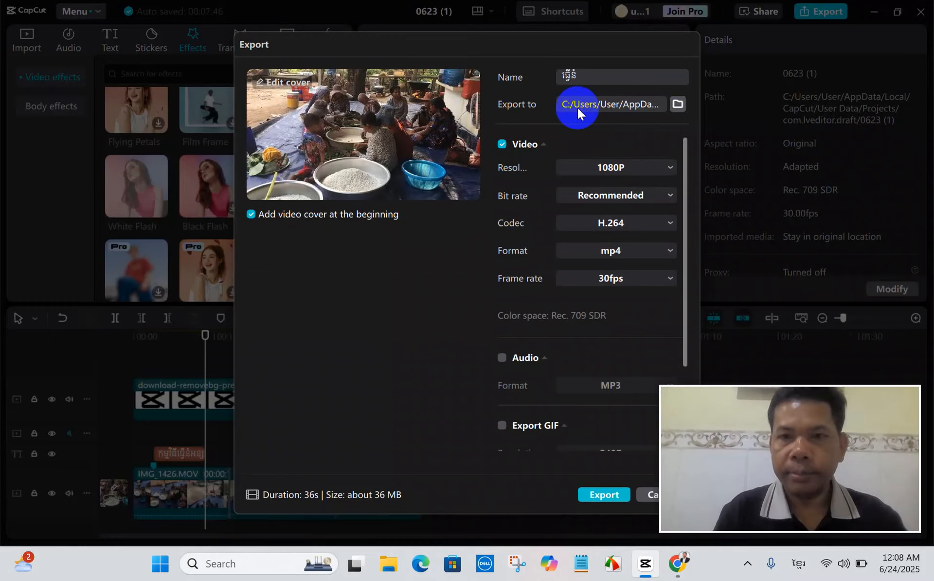
text(អន្សម)
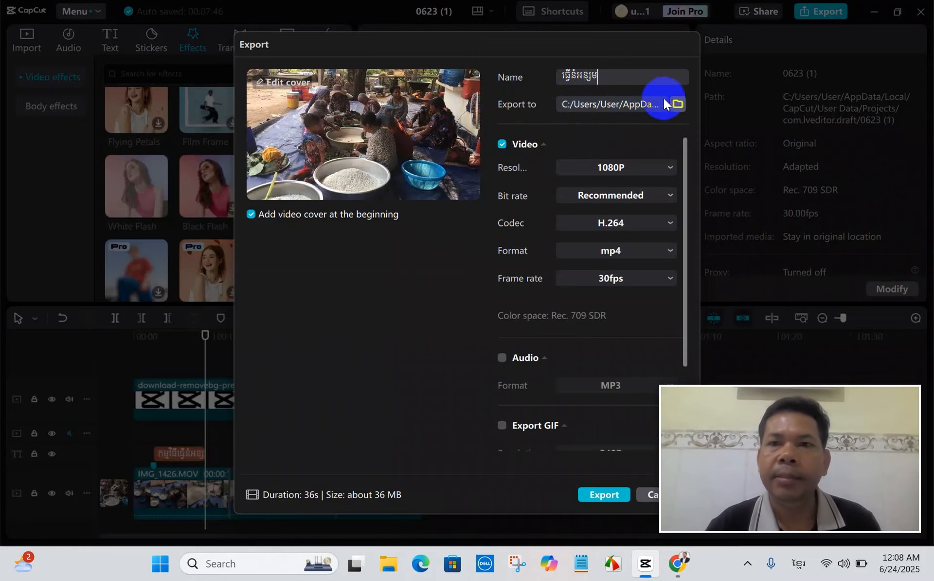
Set the export location to the folder named after a person on the DATA (D:) drive.
click(675, 103)
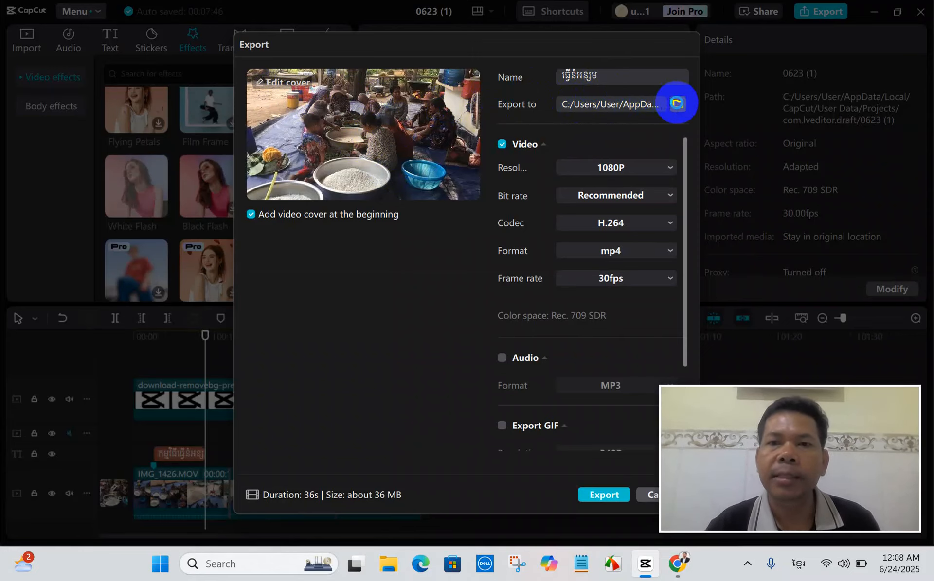
scroll(318, 267, down, 4)
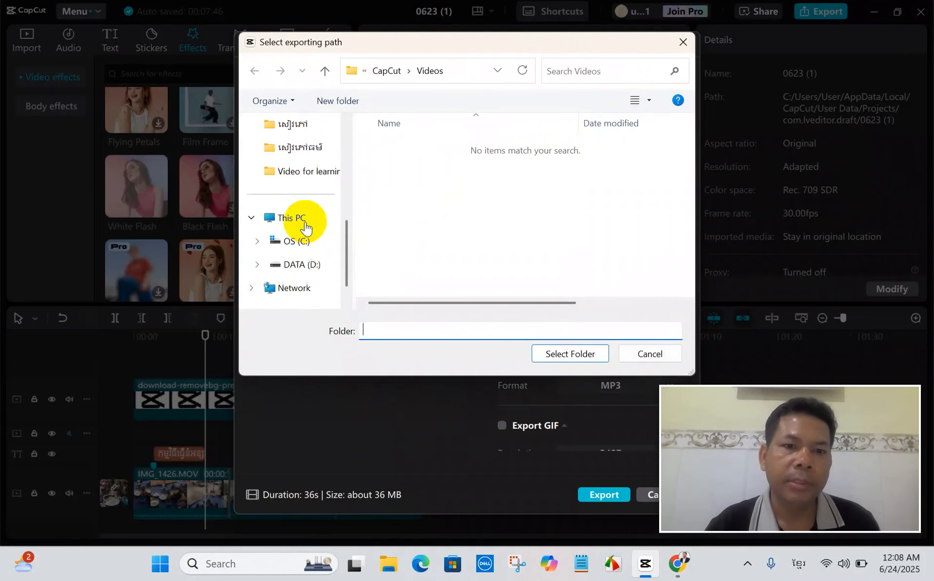
click(322, 263)
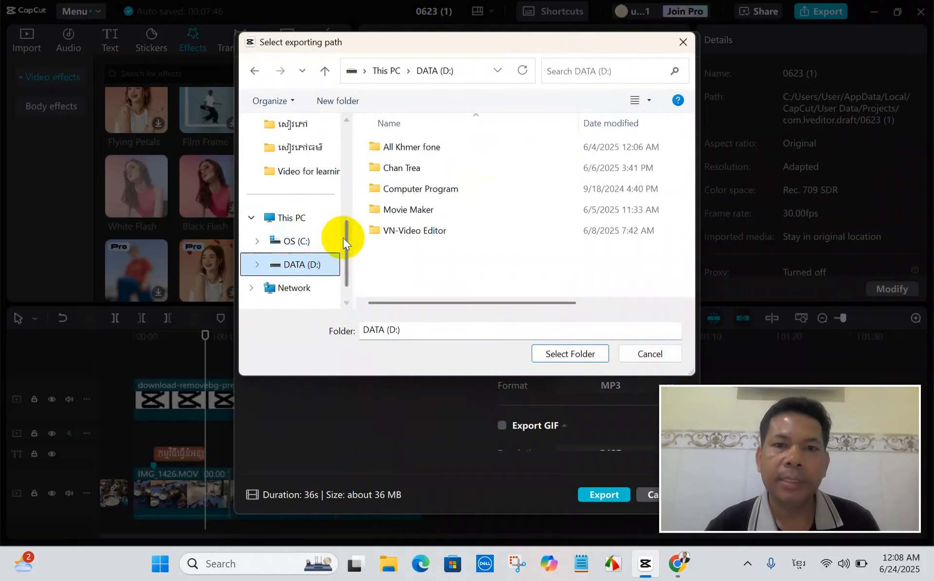
scroll(491, 226, right, 1)
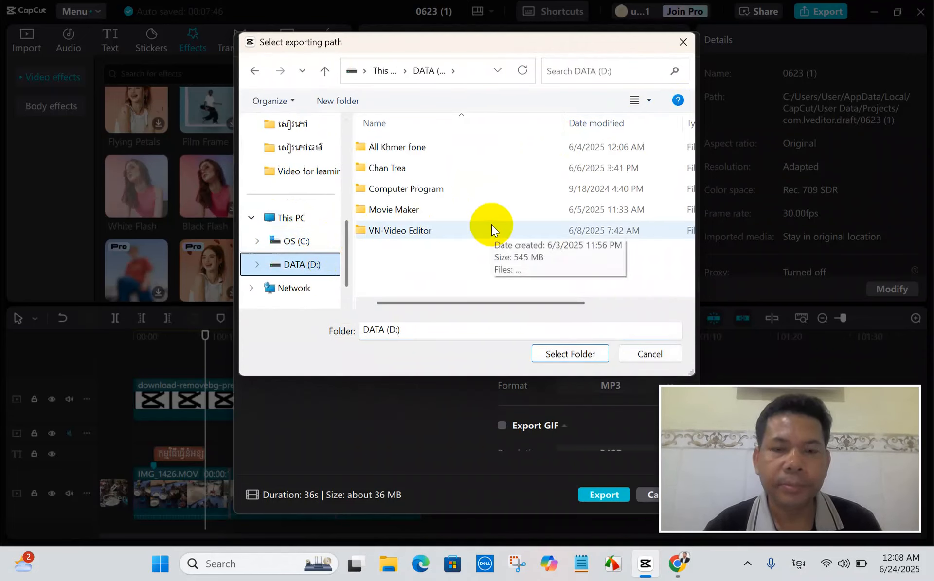
click(413, 169)
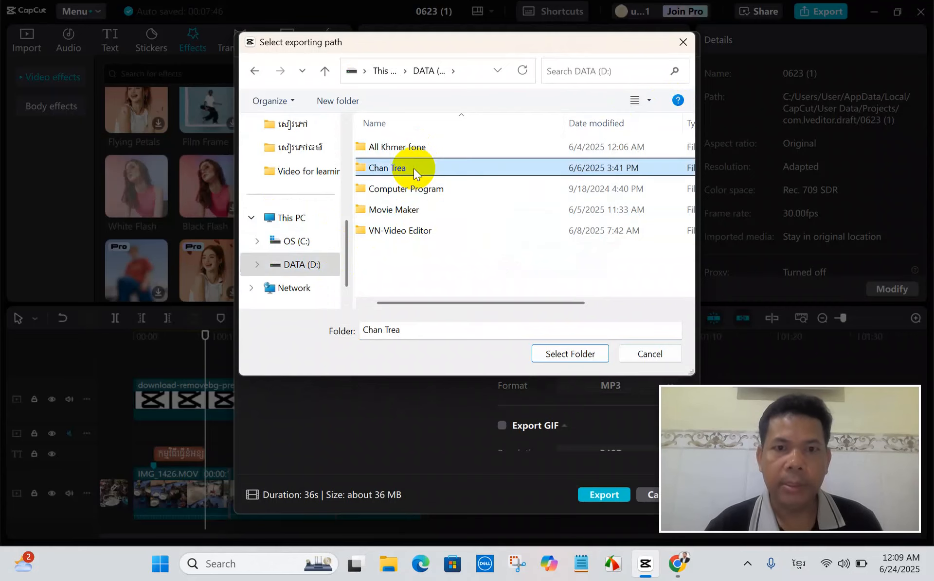
double_click(413, 168)
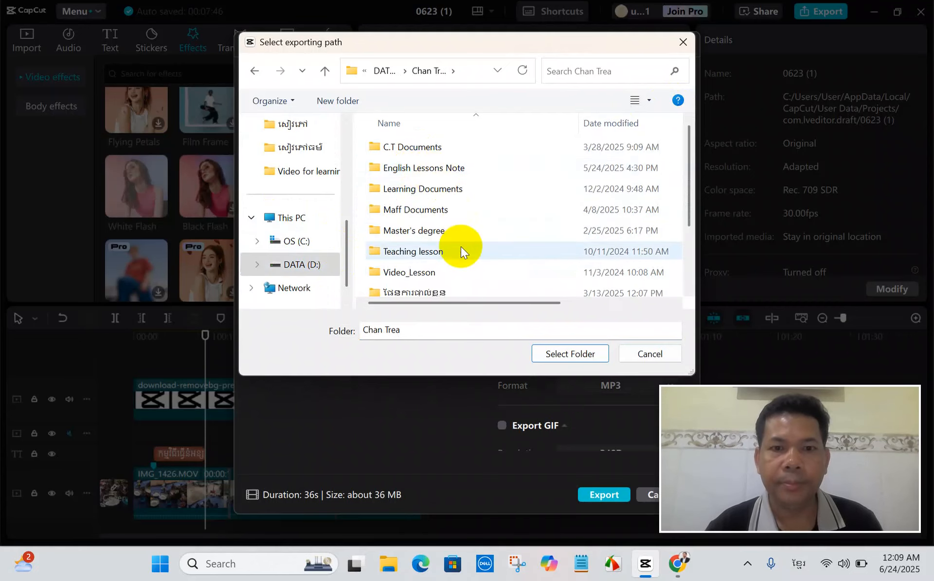
scroll(460, 246, down, 2)
scroll(462, 241, up, 2)
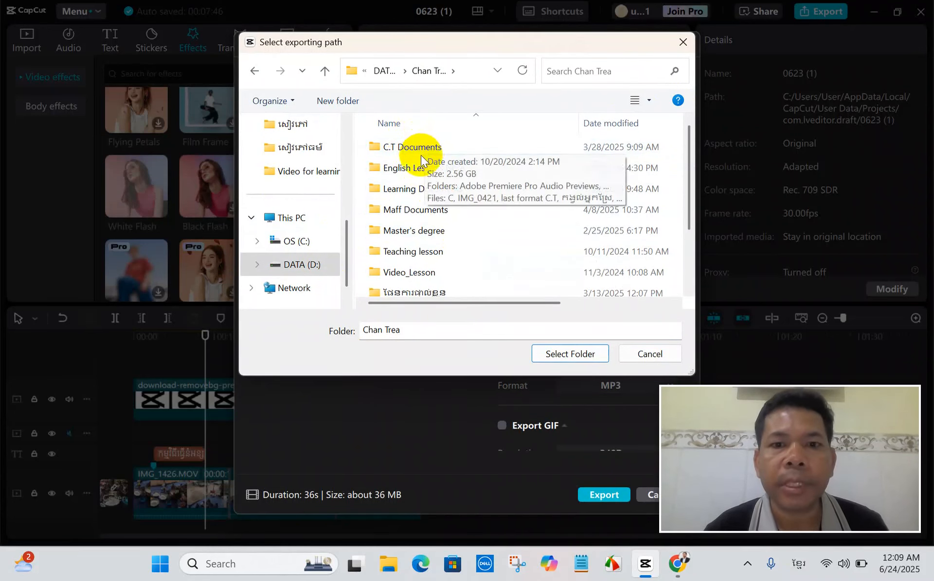
scroll(430, 291, down, 2)
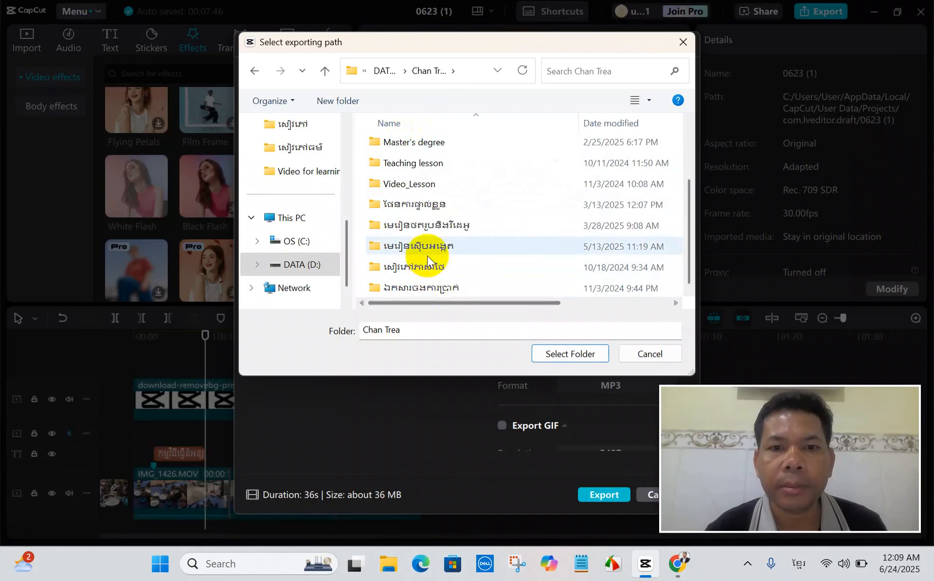
scroll(428, 256, up, 2)
click(567, 354)
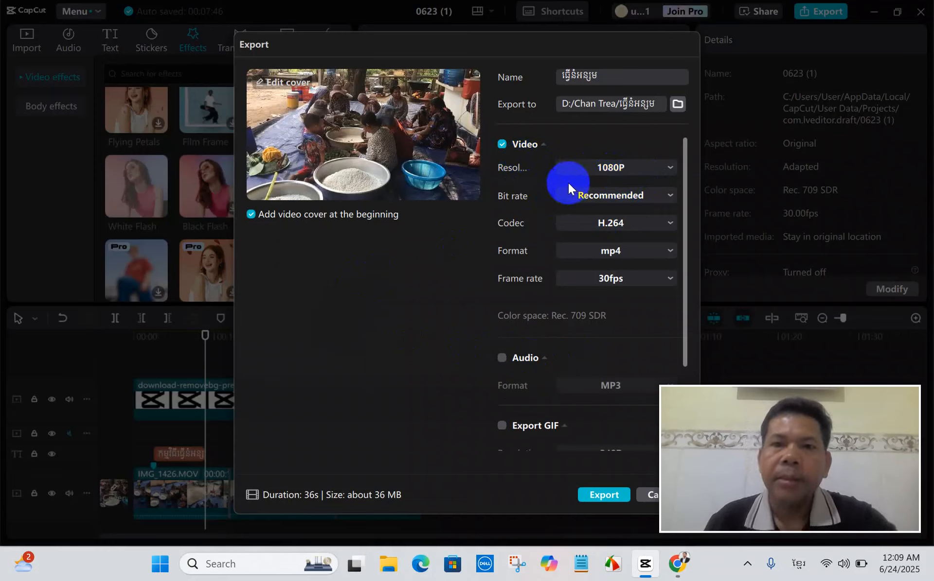
Turn the video export off and back on, and look through the remaining export options.
click(500, 145)
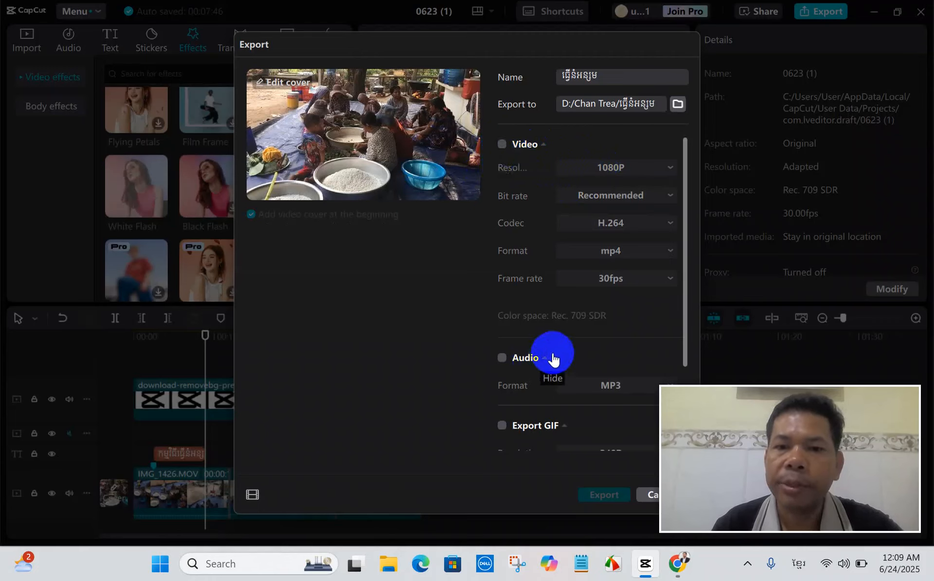
click(503, 145)
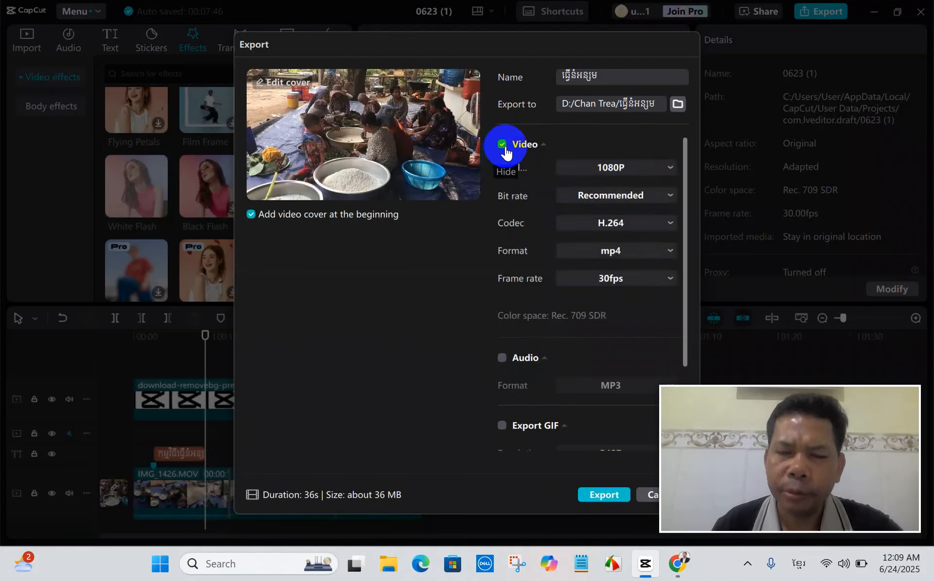
scroll(551, 165, down, 2)
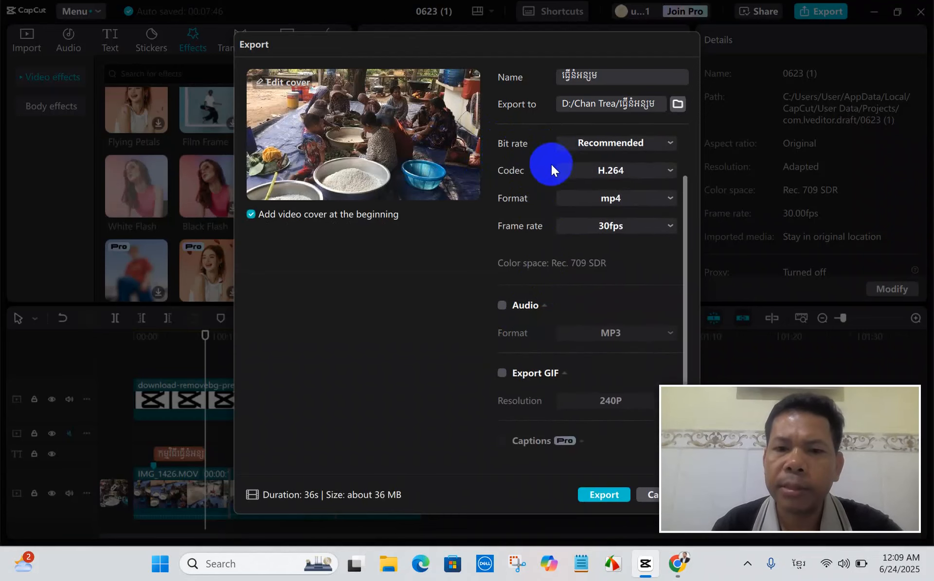
scroll(554, 240, up, 2)
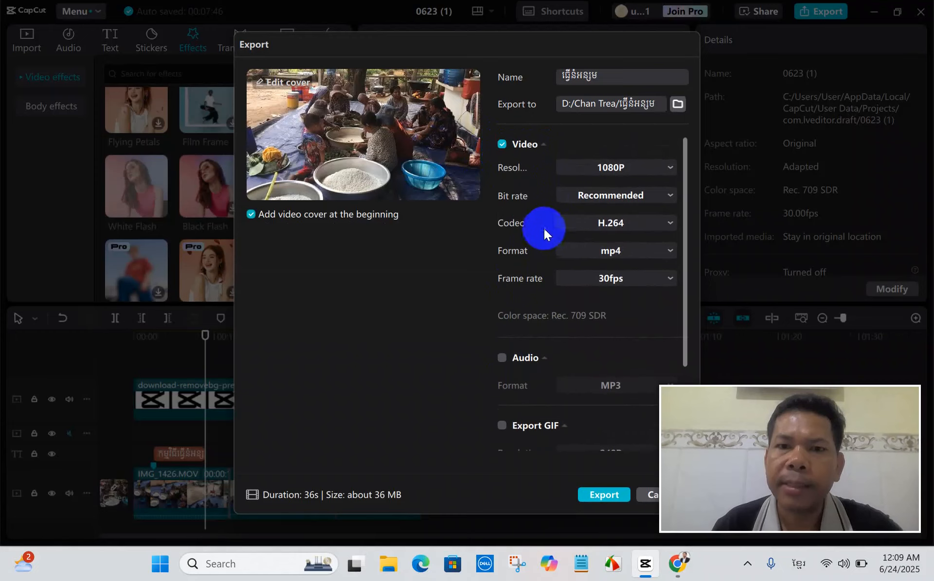
Try switching the export to audio only in MP3 format, review the GIF and Captions options, and return to video only.
click(502, 145)
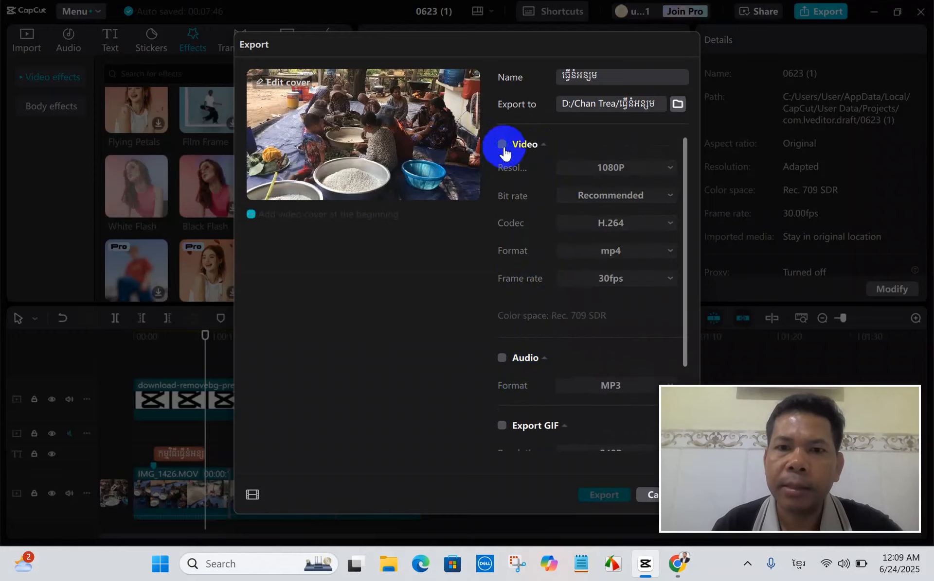
click(504, 359)
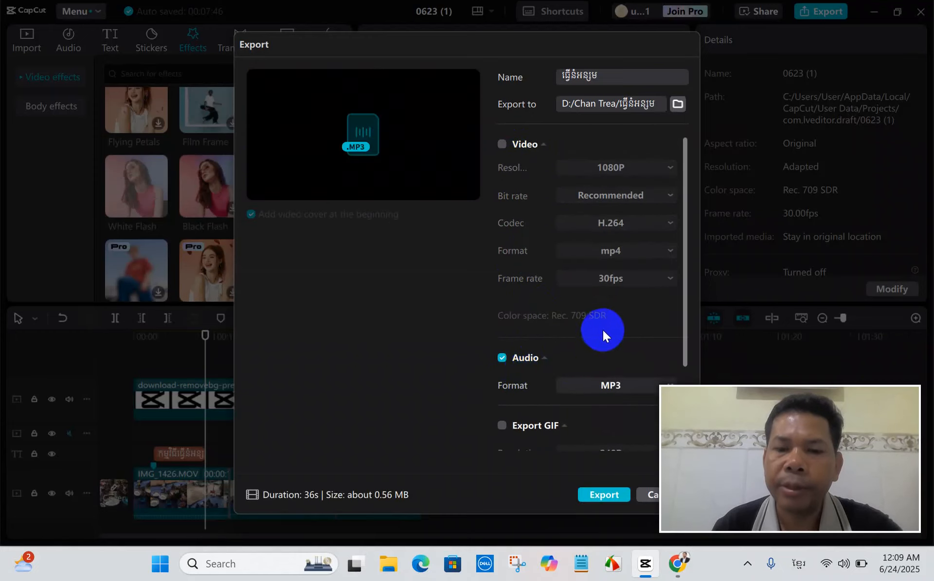
scroll(602, 329, down, 2)
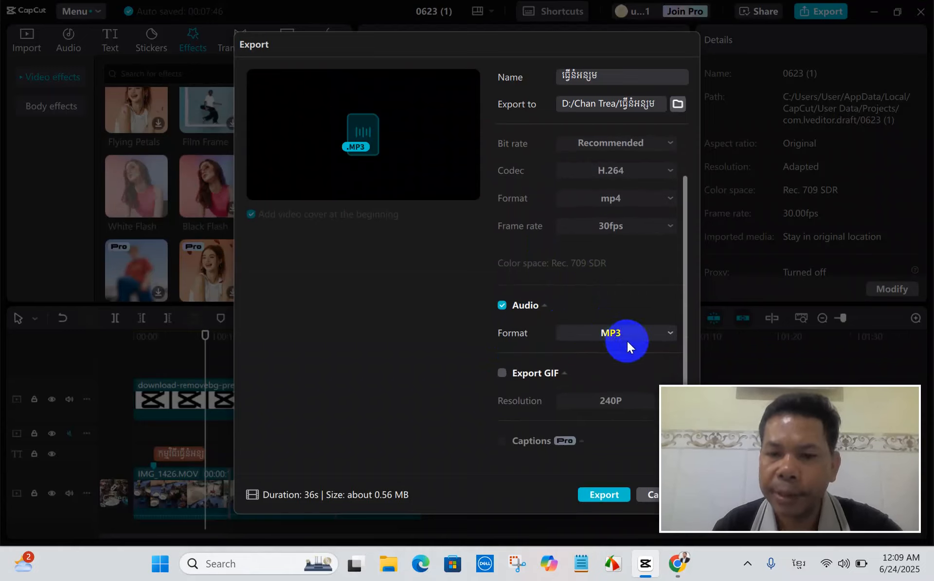
scroll(627, 340, down, 2)
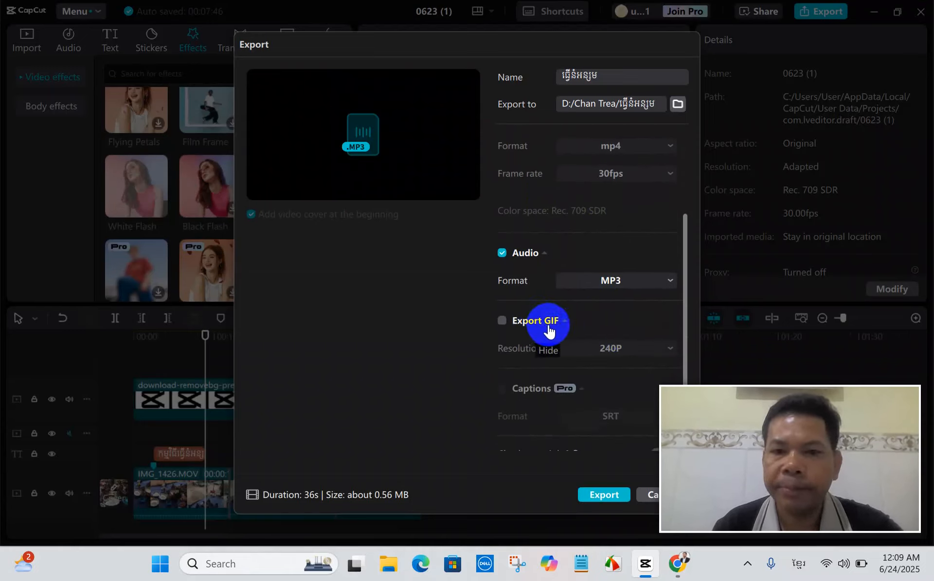
scroll(575, 325, down, 1)
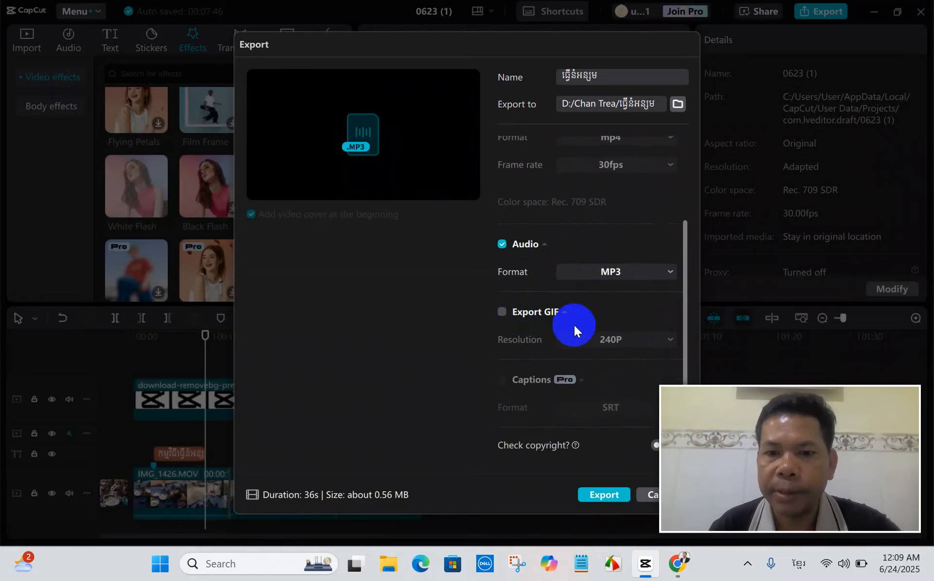
scroll(557, 324, up, 3)
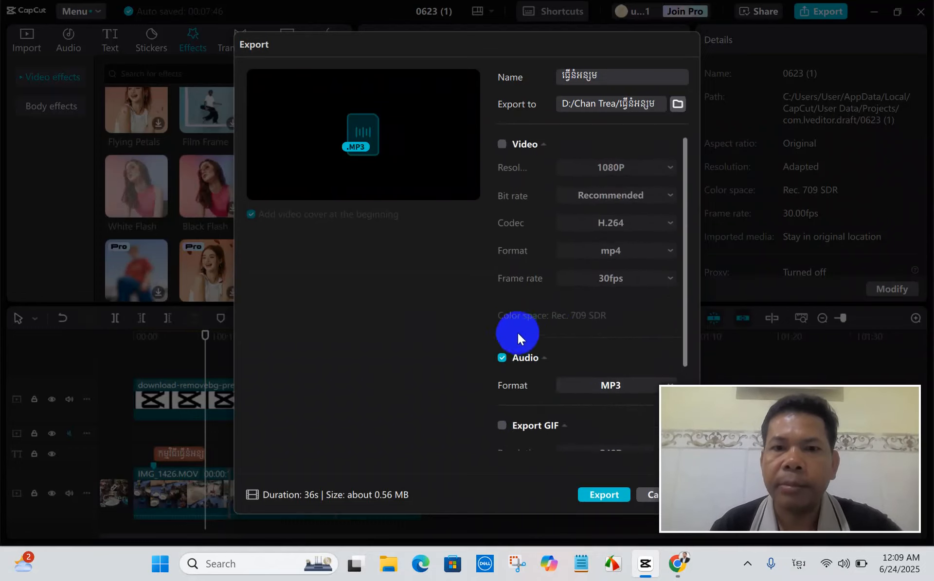
click(501, 144)
click(502, 358)
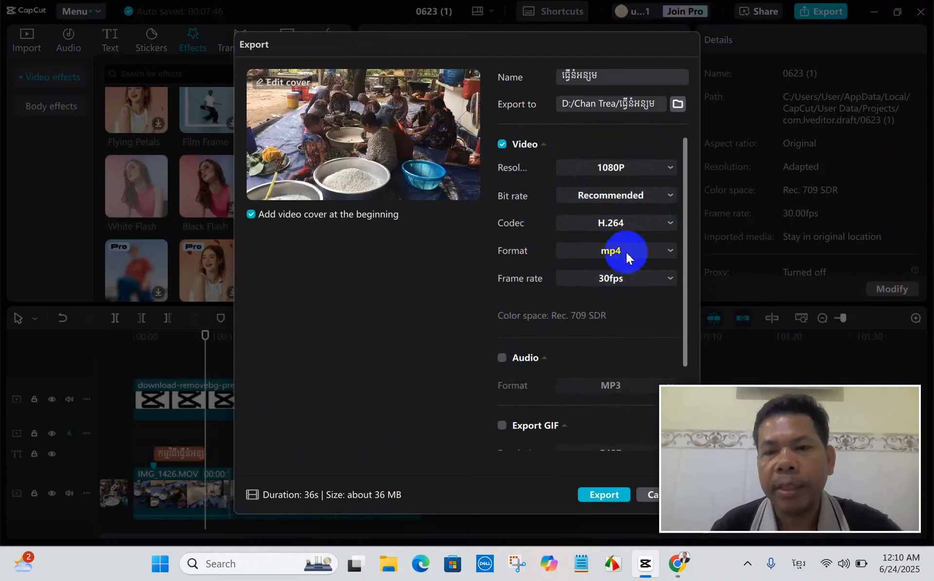
Set the export frame rate to 25fps and export the video.
click(669, 278)
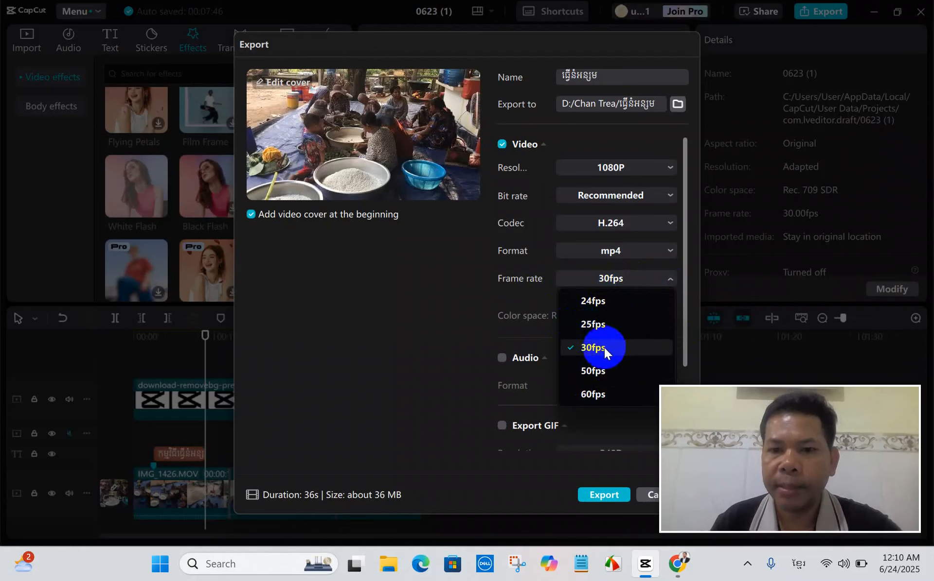
click(588, 325)
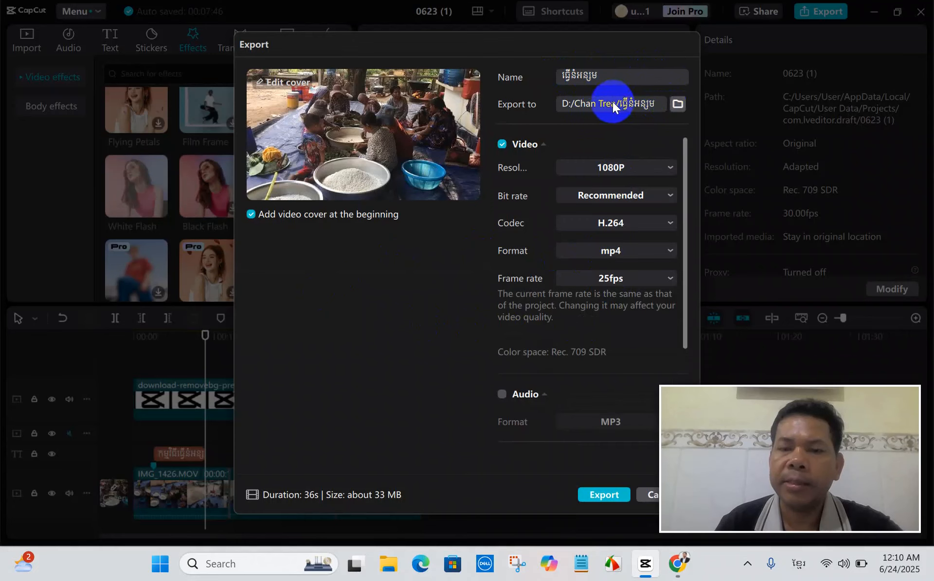
click(608, 495)
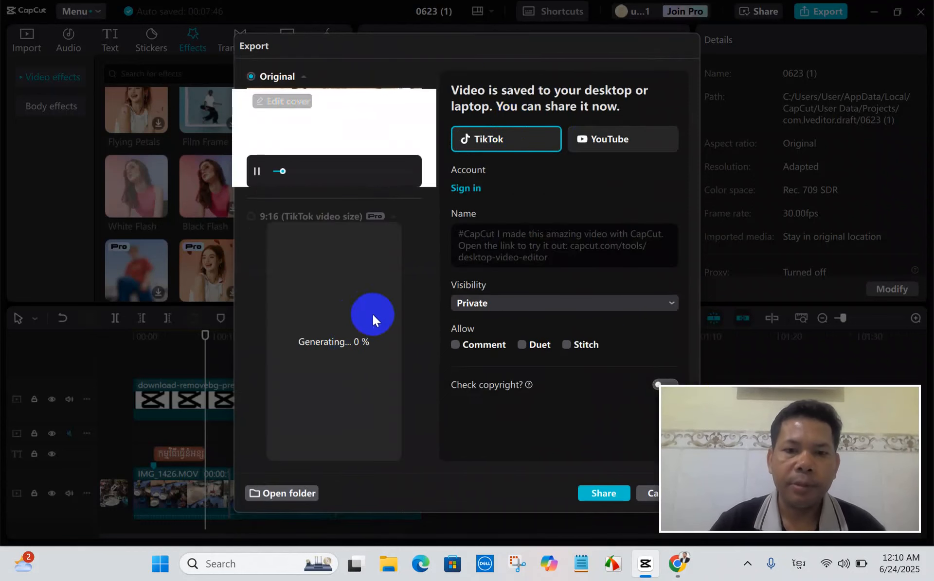
Examine the exported video's Original and 9:16 previews, and close the export results and the feedback request.
click(256, 171)
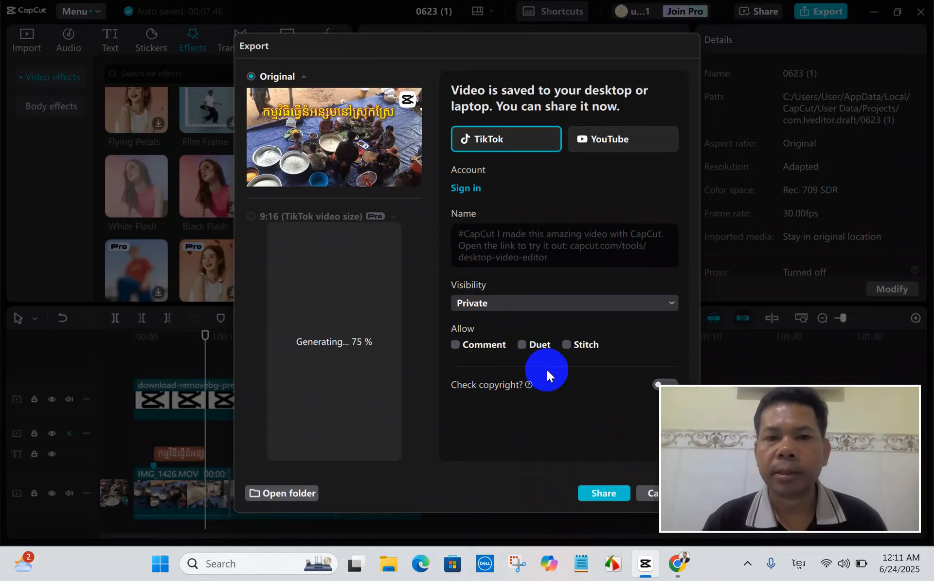
mouse_move(401, 171)
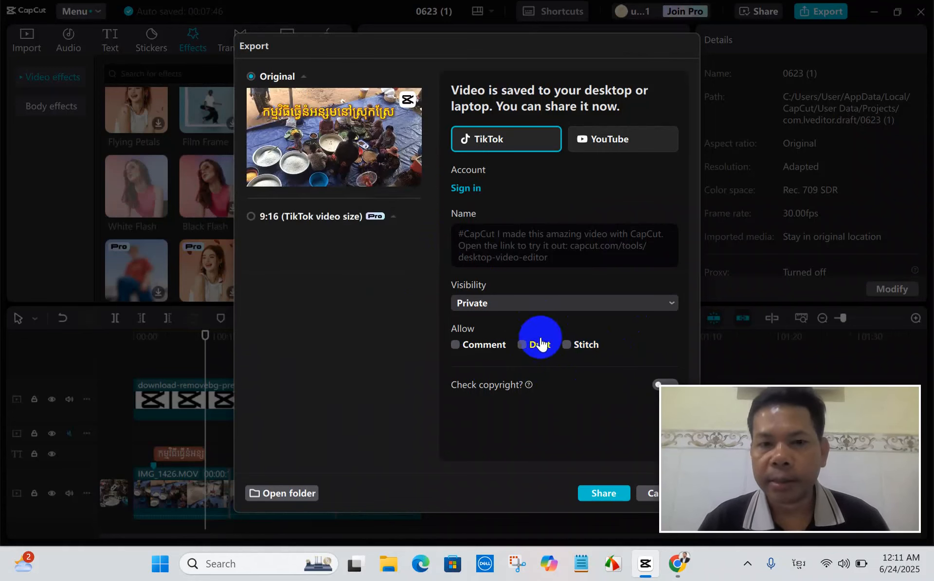
click(354, 338)
click(278, 445)
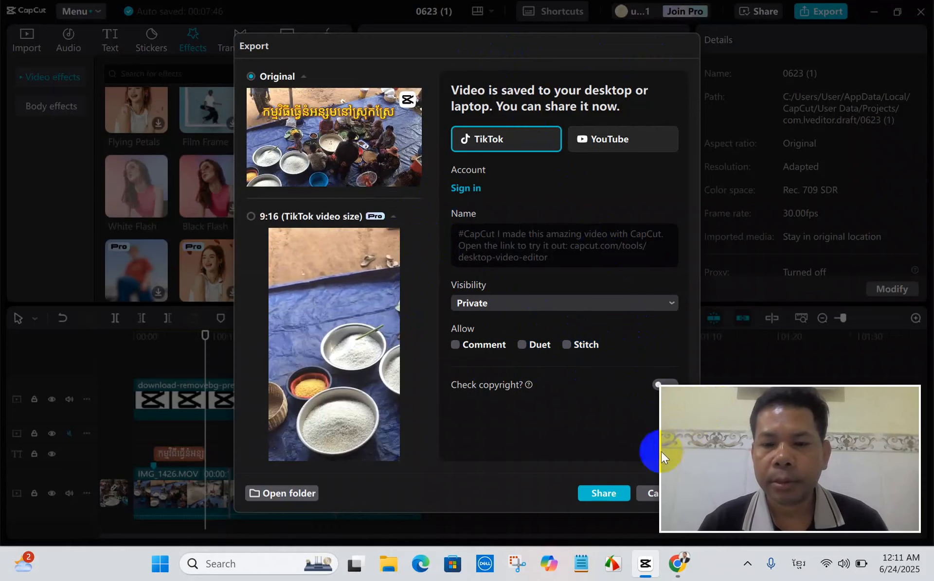
click(647, 492)
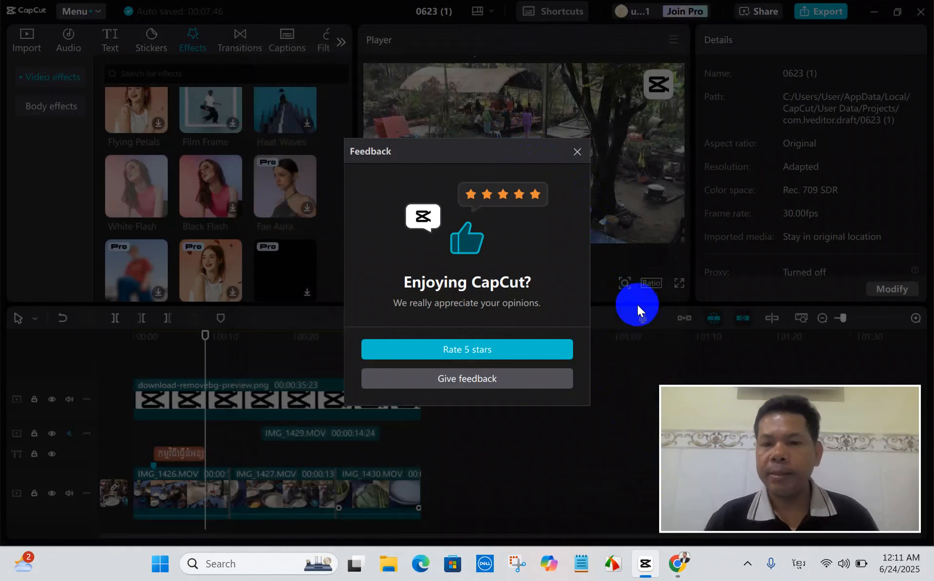
click(577, 151)
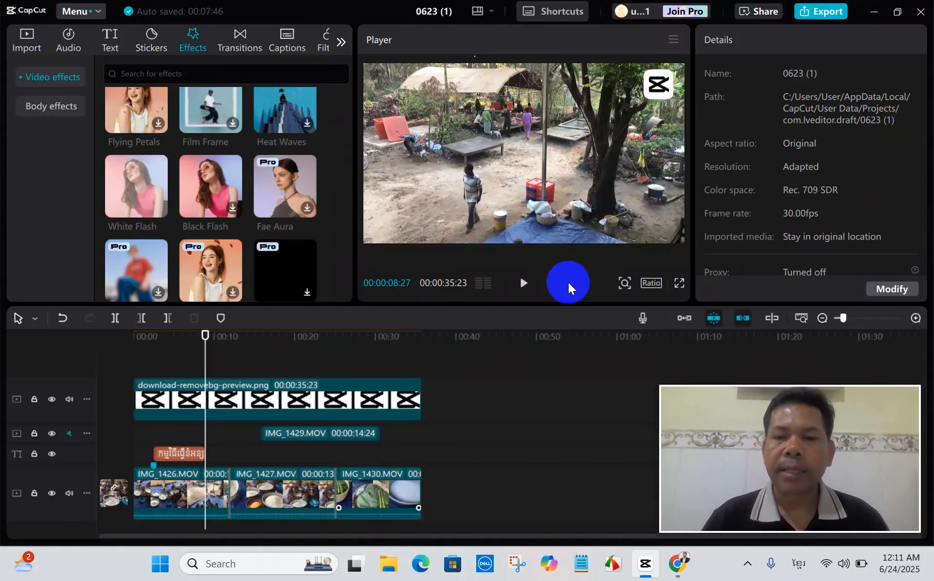